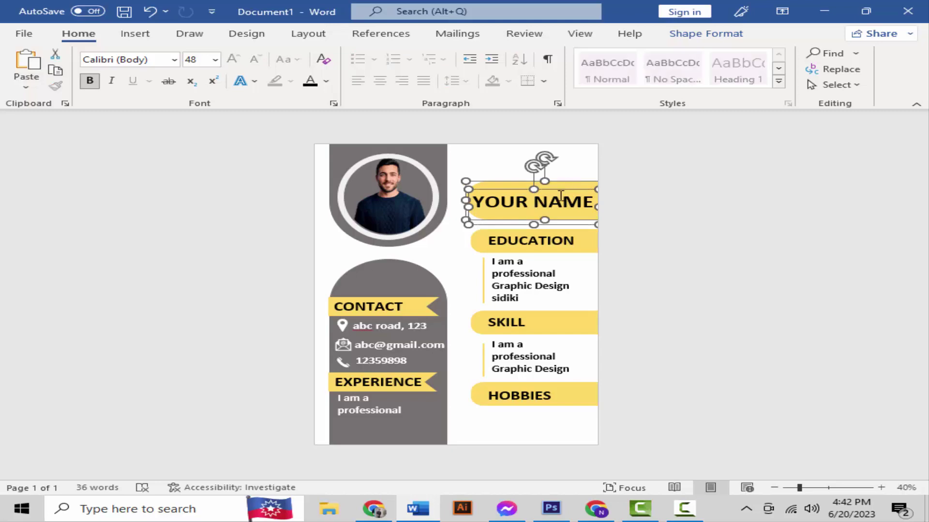
Group the yellow YOUR NAME bar with its text box and drag the group slightly upward.
click(719, 34)
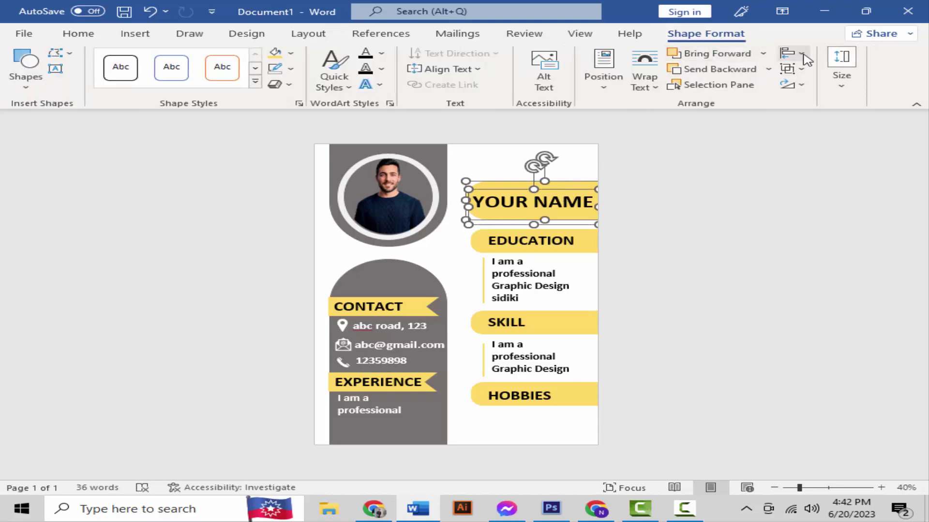
click(802, 72)
click(804, 87)
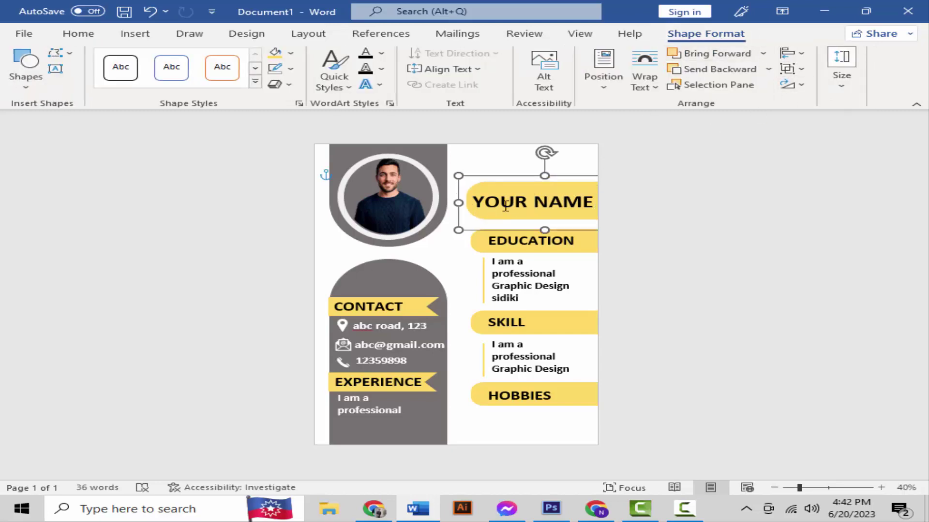
drag(524, 177, 523, 160)
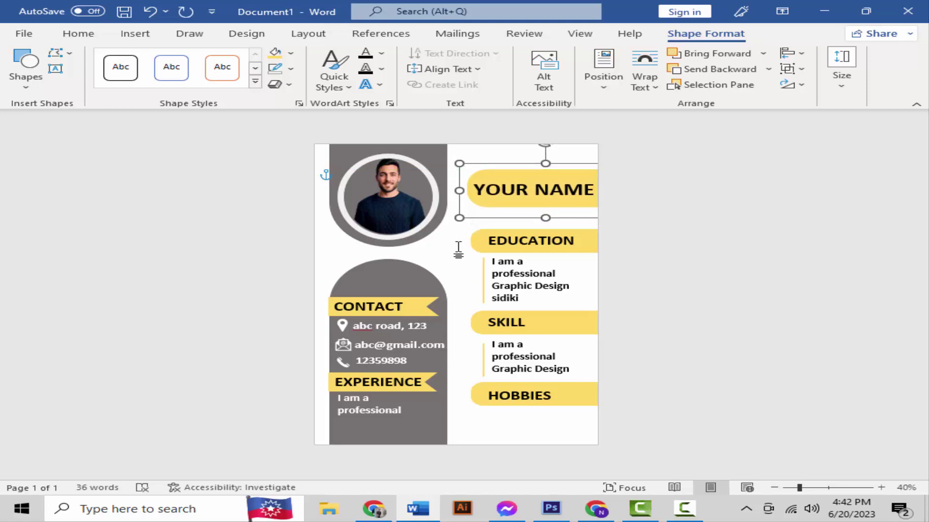
click(458, 274)
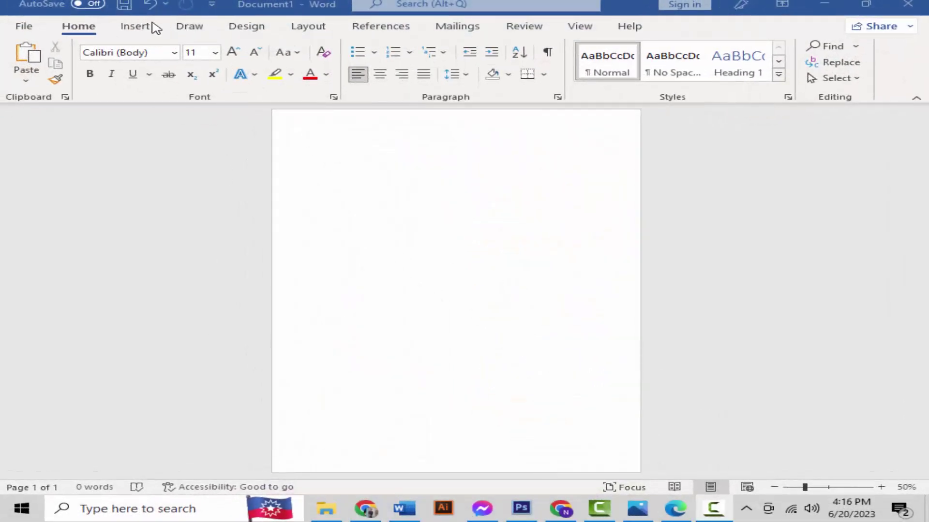
Change the page size to A4, then bring up the Insert Shapes gallery.
click(310, 27)
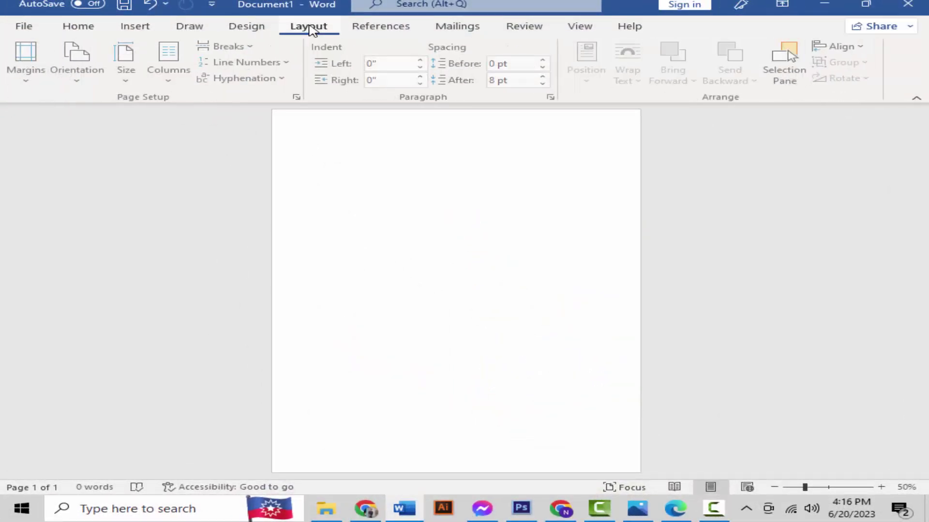
click(134, 74)
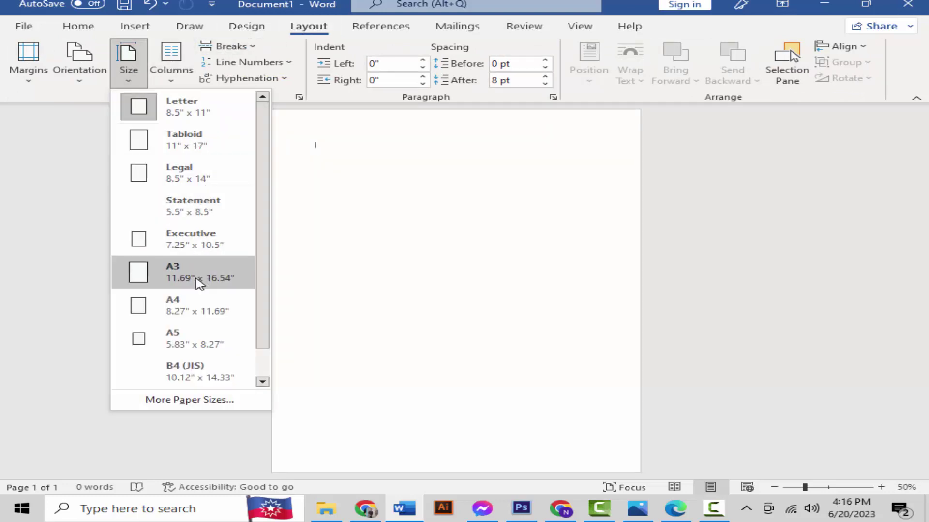
click(199, 315)
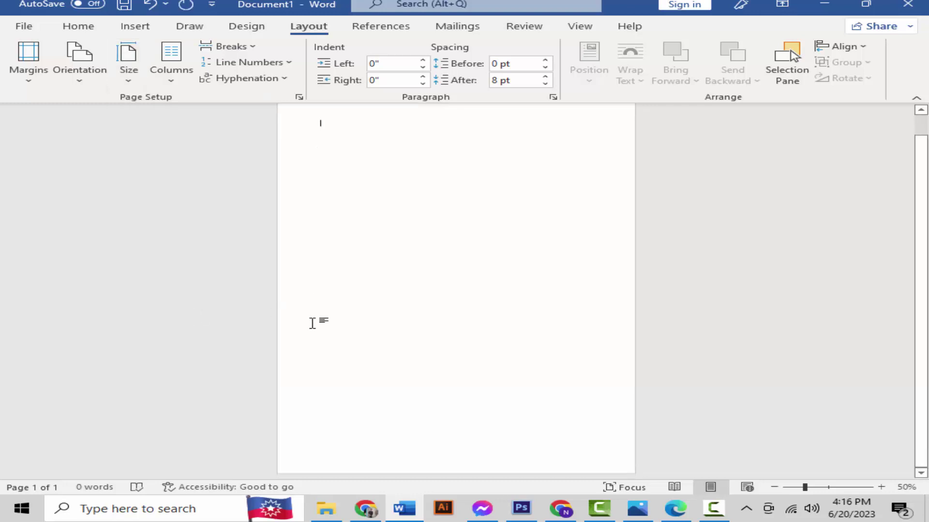
ctrl+scroll(312, 323, down, 1)
ctrl+scroll(308, 329, up, 2)
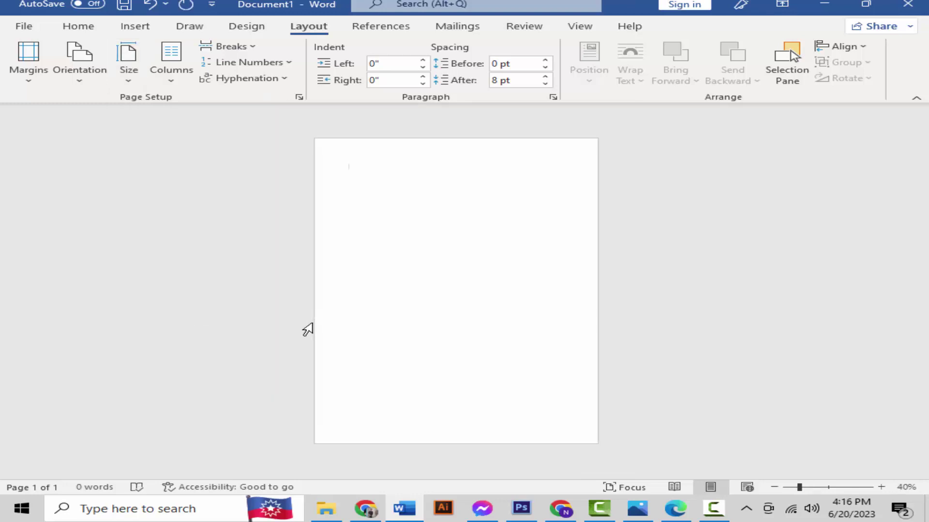
click(130, 29)
click(173, 47)
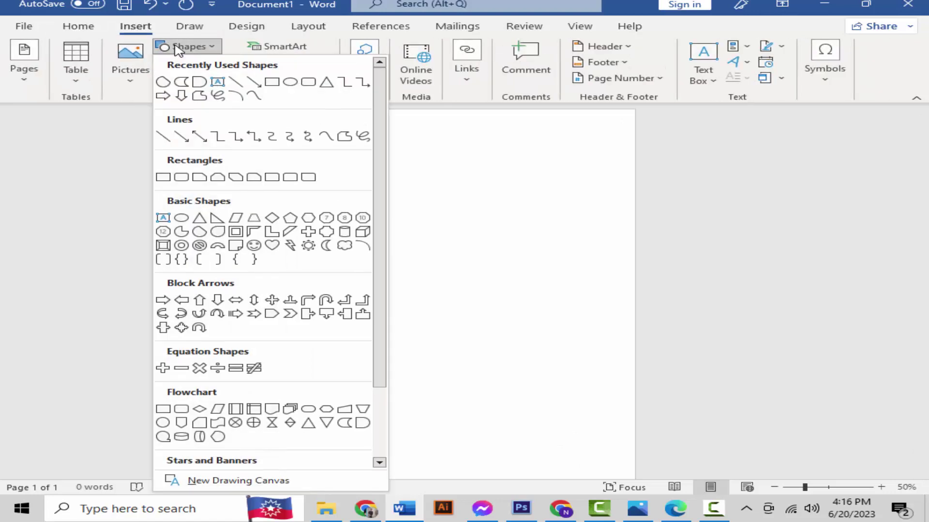
Draw a rounded rectangle near the page's top left with fully rounded corners.
click(324, 83)
drag(291, 124, 404, 281)
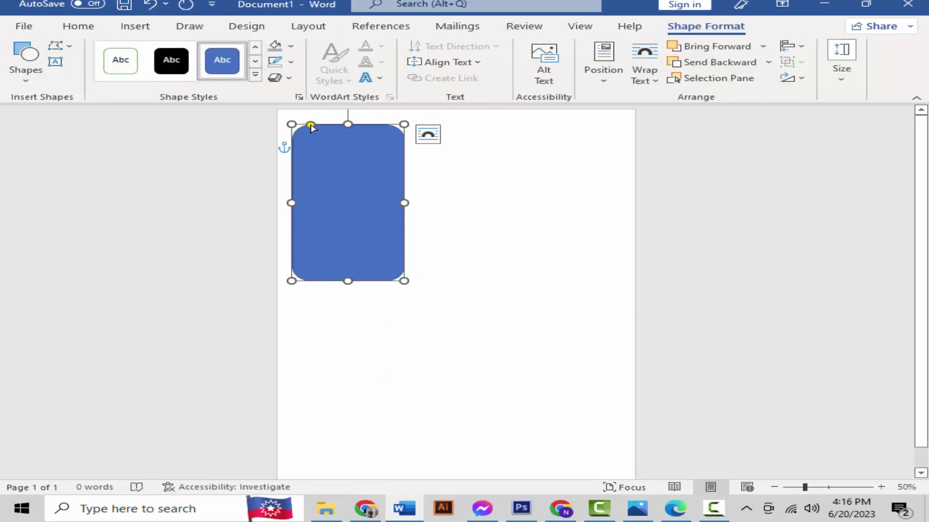
drag(312, 124, 339, 82)
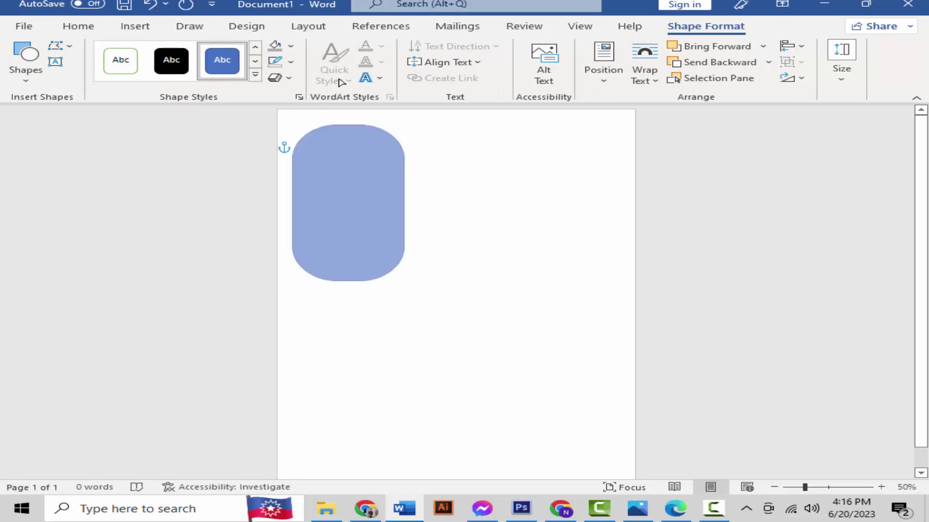
drag(346, 199, 374, 241)
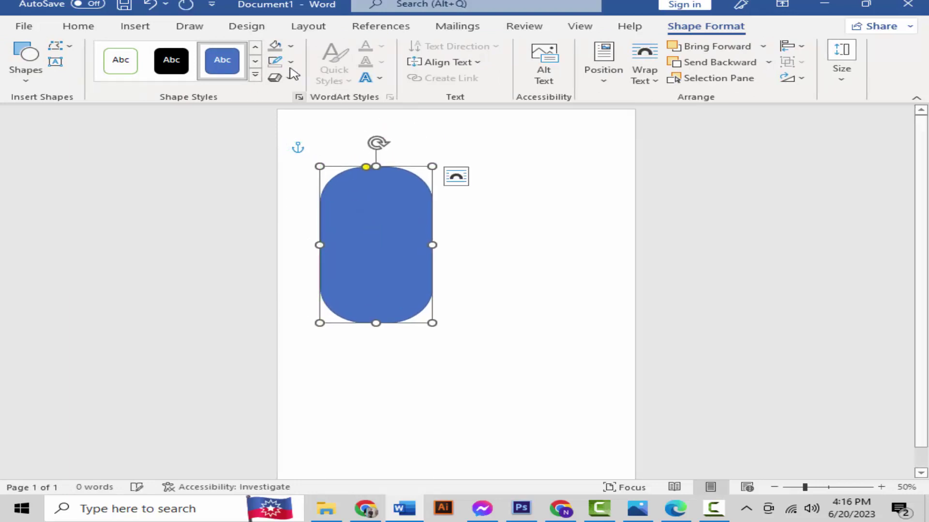
Fill the pill shape dark grey and remove its outline.
click(291, 46)
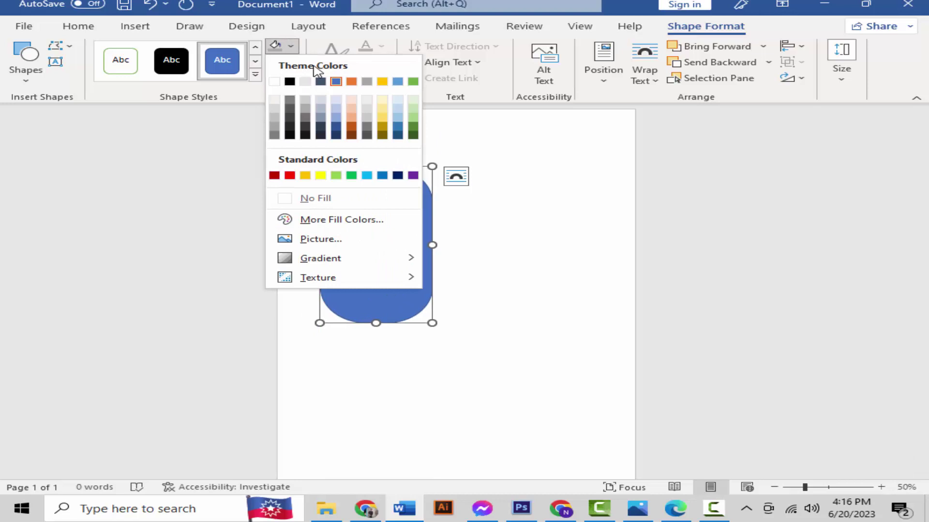
click(305, 117)
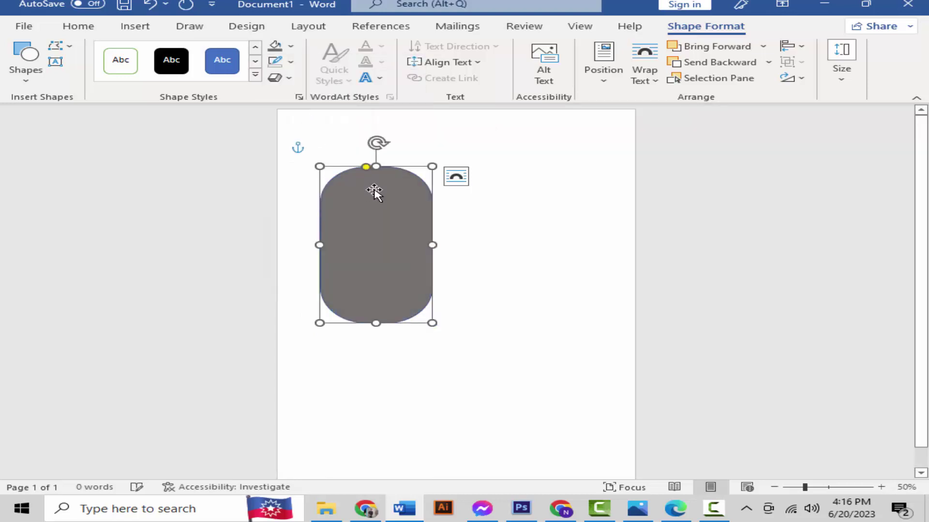
click(290, 61)
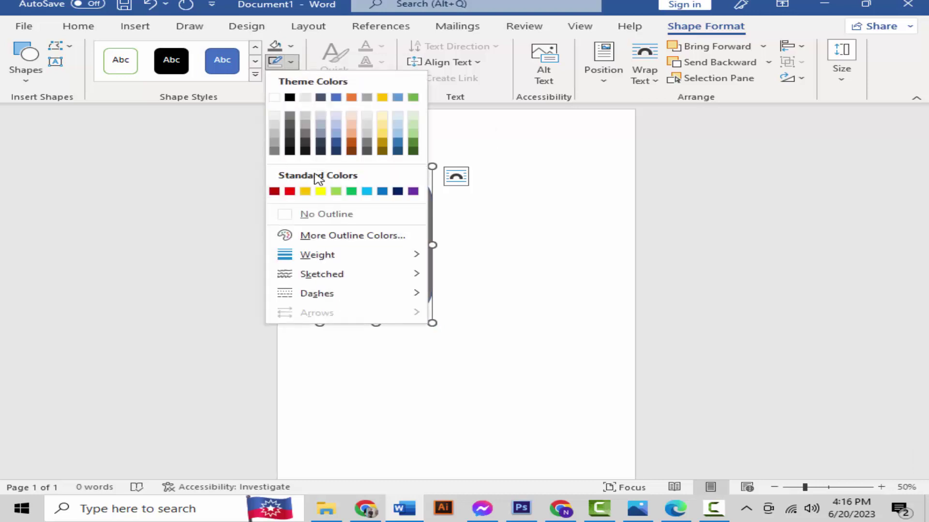
click(321, 213)
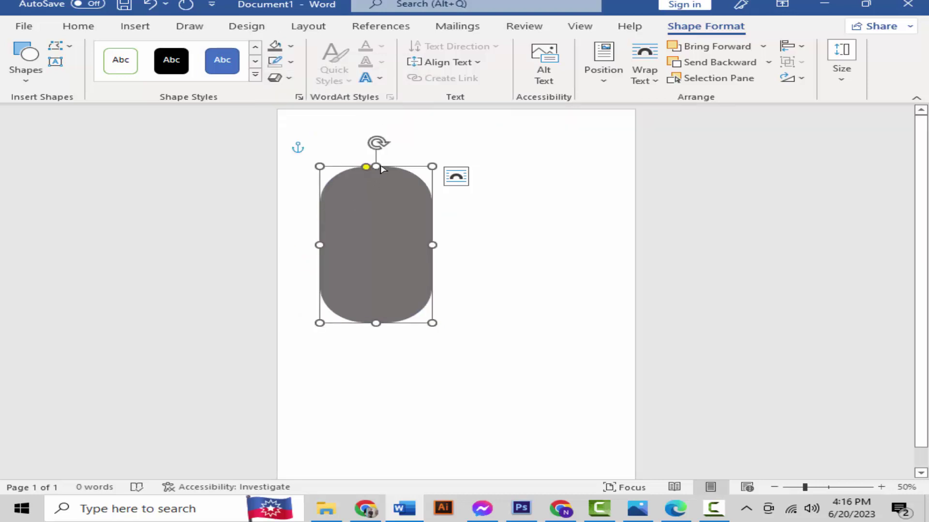
Enlarge the grey pill and move it up so it runs off the page's top edge.
drag(380, 166, 406, 169)
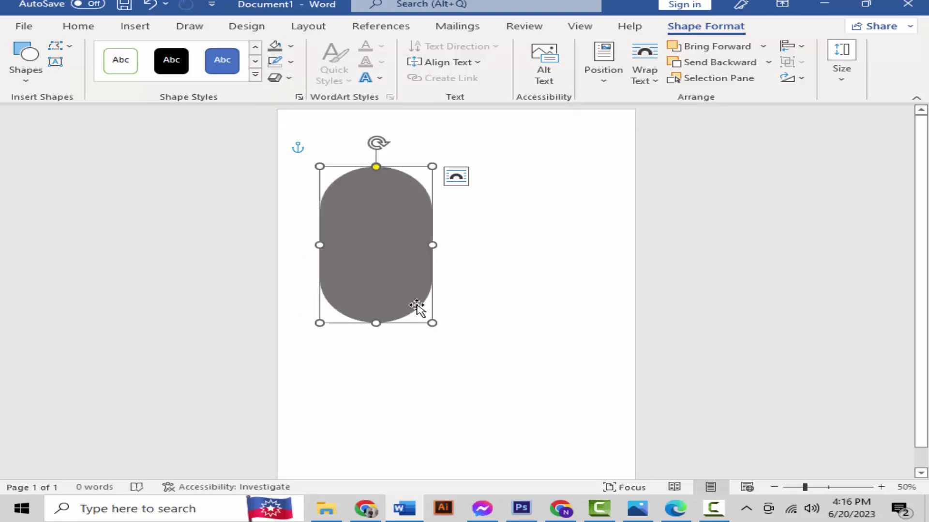
drag(432, 323, 465, 332)
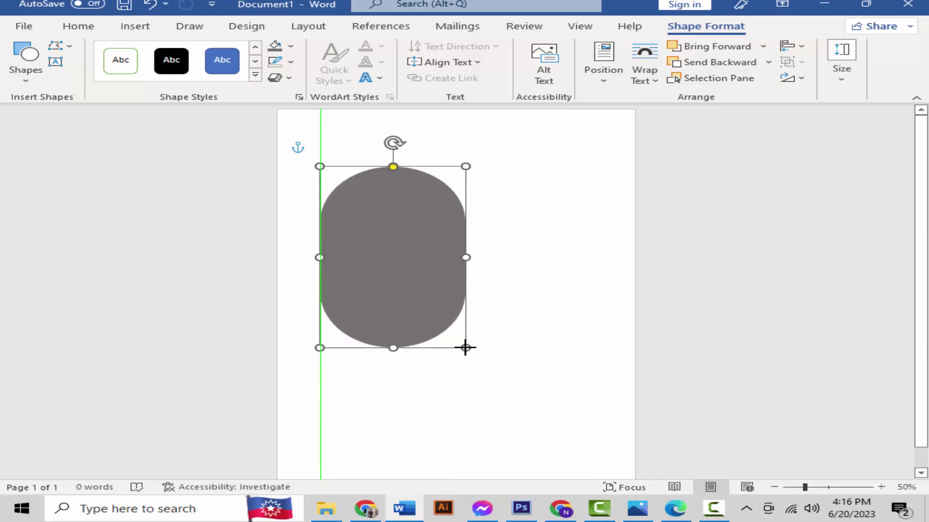
drag(368, 198, 374, 154)
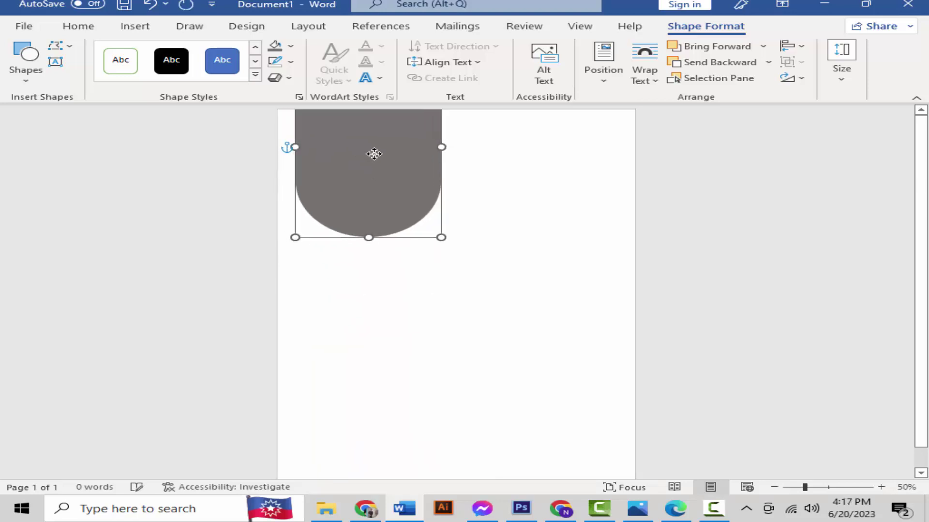
drag(440, 242, 444, 286)
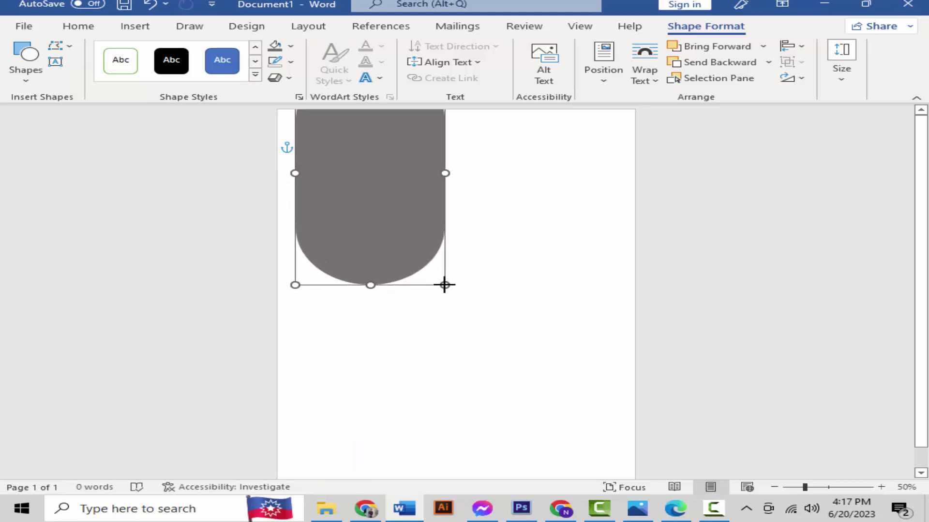
drag(376, 228, 374, 228)
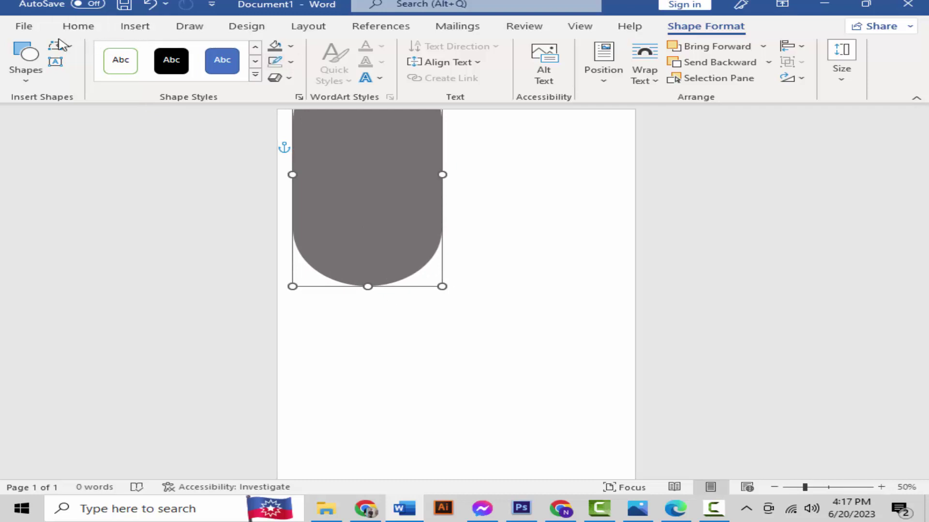
Draw an oval circle and position it near the top of the grey sidebar.
click(26, 58)
click(143, 115)
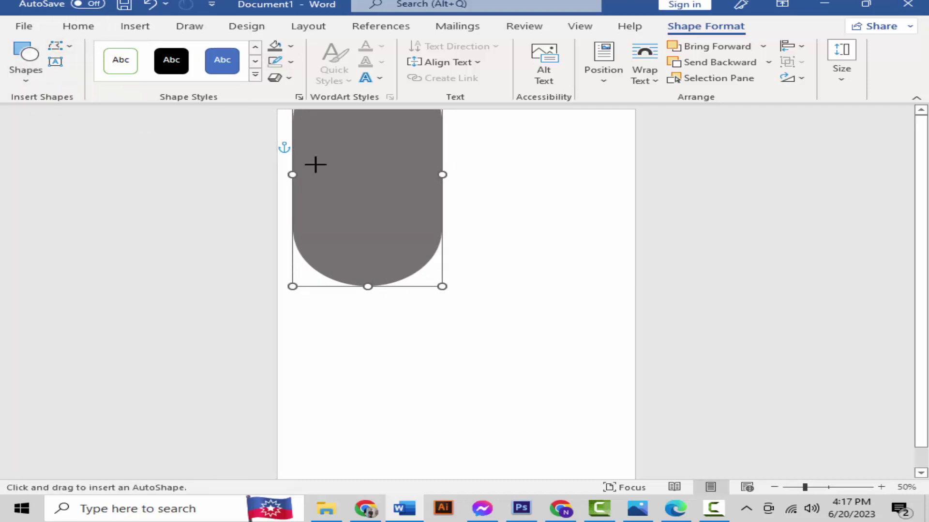
drag(320, 194, 384, 241)
drag(383, 275, 384, 276)
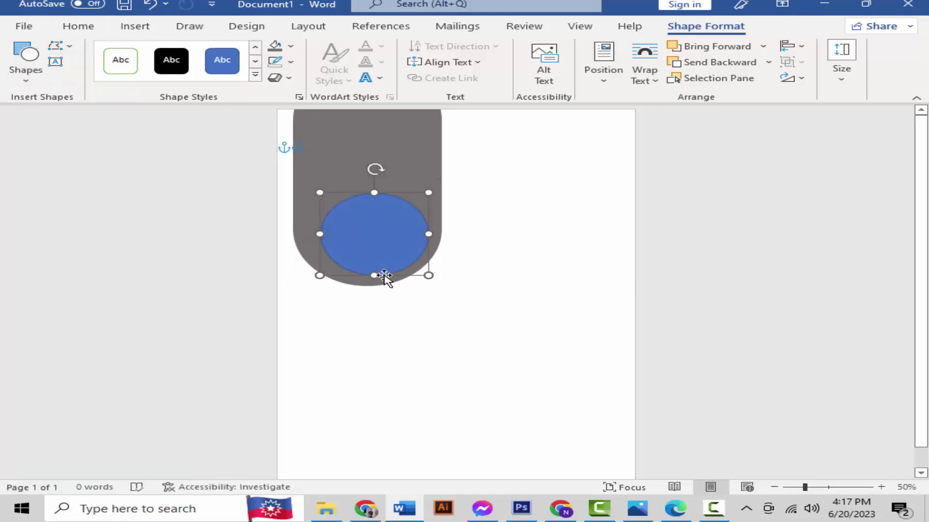
mouse_move(374, 240)
mouse_down()
mouse_move(366, 241)
mouse_move(373, 237)
mouse_up()
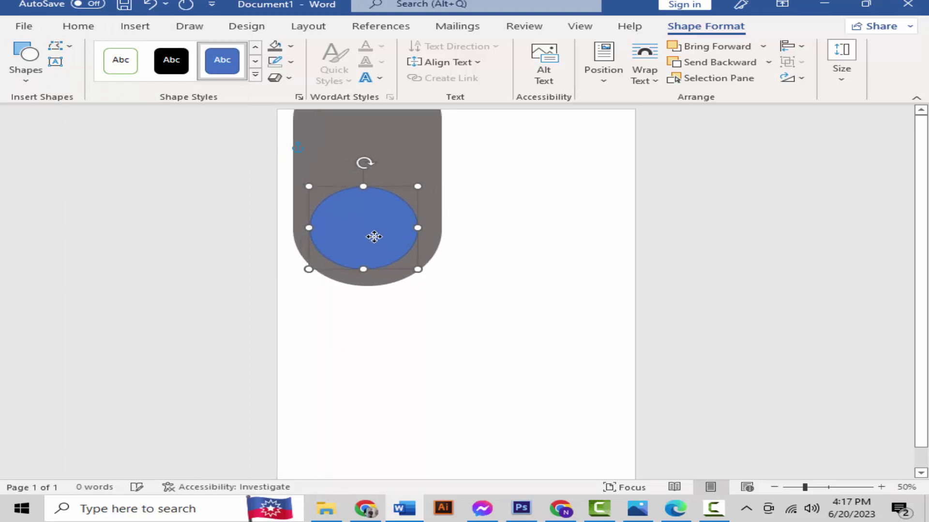
drag(424, 275, 434, 284)
drag(389, 238, 388, 227)
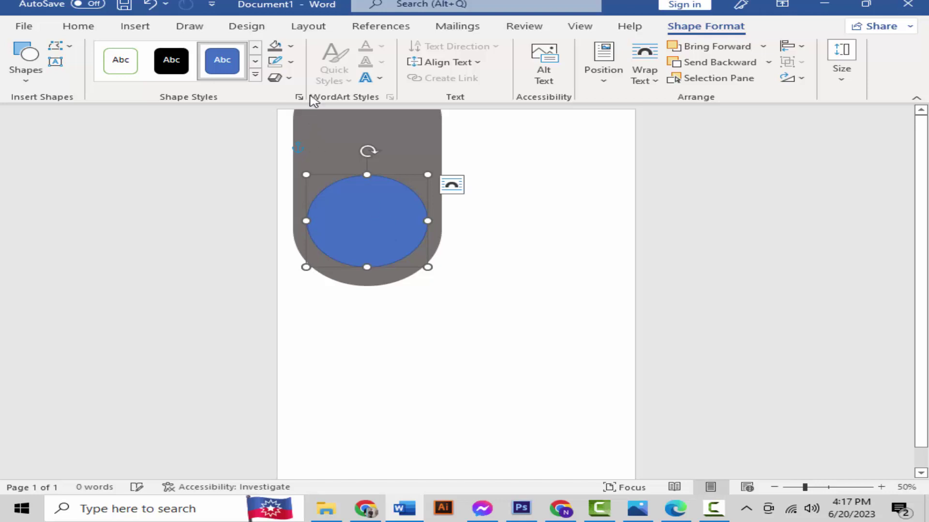
Fill the circle with the same dark grey and give it a white outline.
click(291, 46)
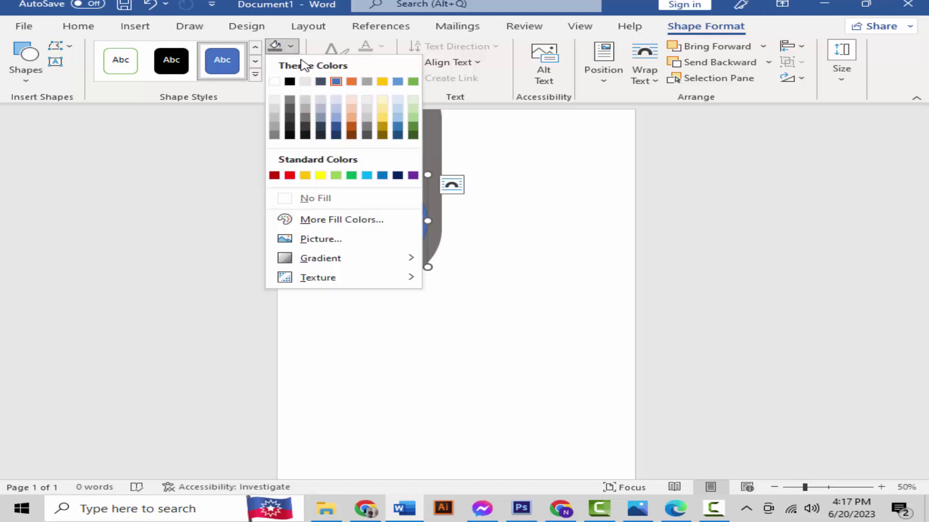
click(305, 118)
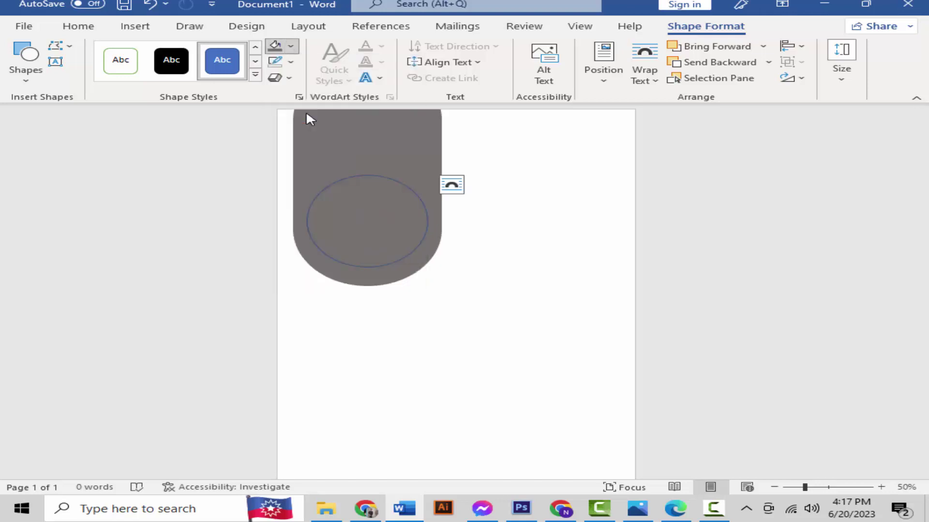
click(292, 62)
mouse_move(318, 255)
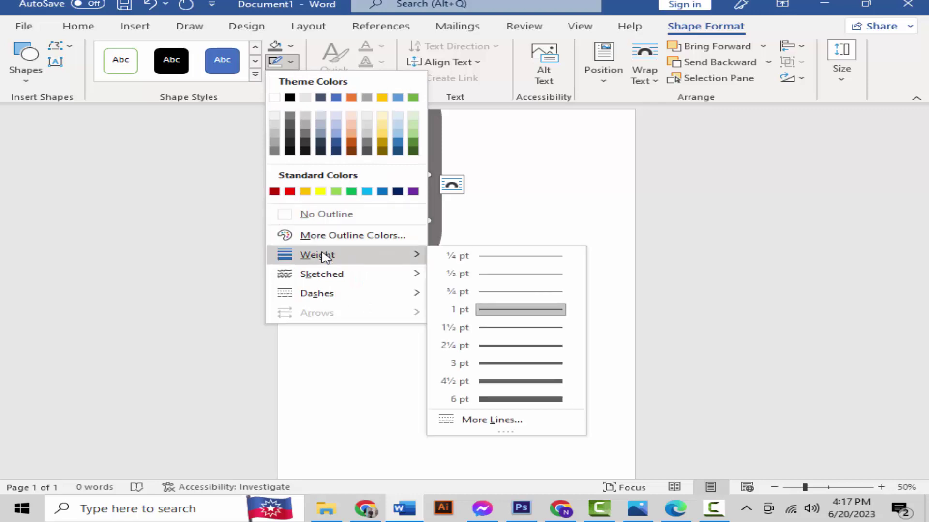
click(273, 116)
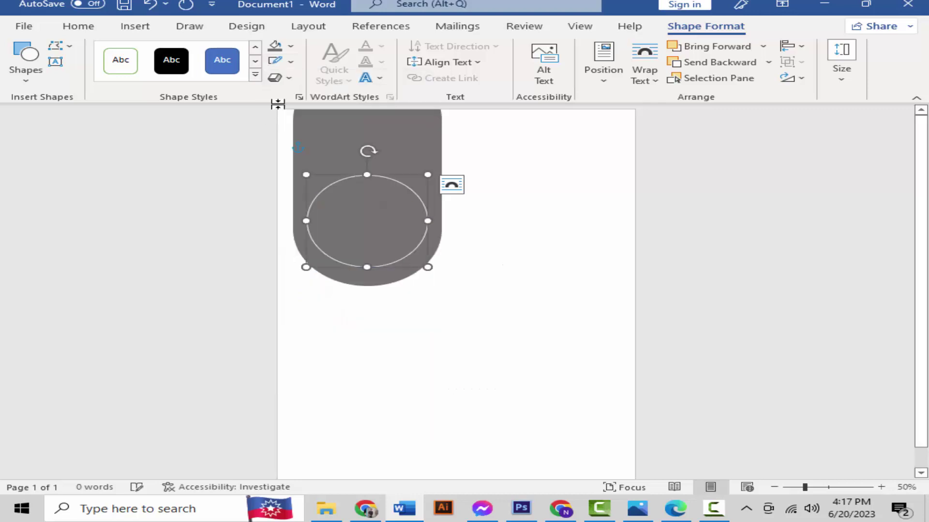
Thicken the circle's outline to 14 pt in the Format Shape line settings.
click(291, 63)
mouse_move(317, 255)
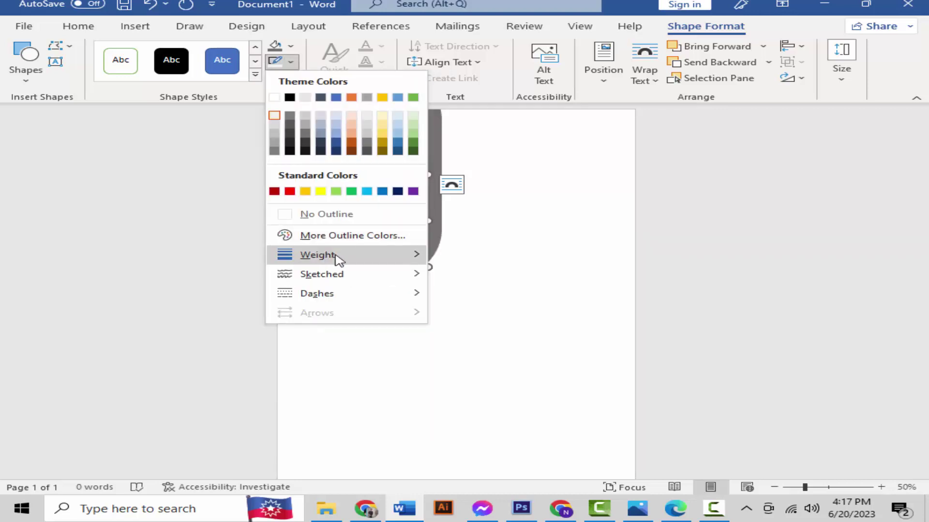
click(492, 419)
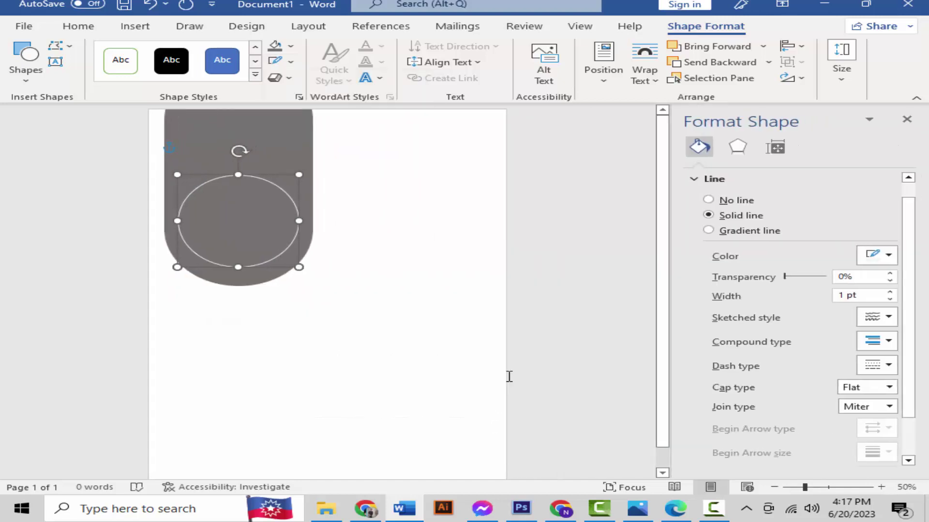
click(892, 293)
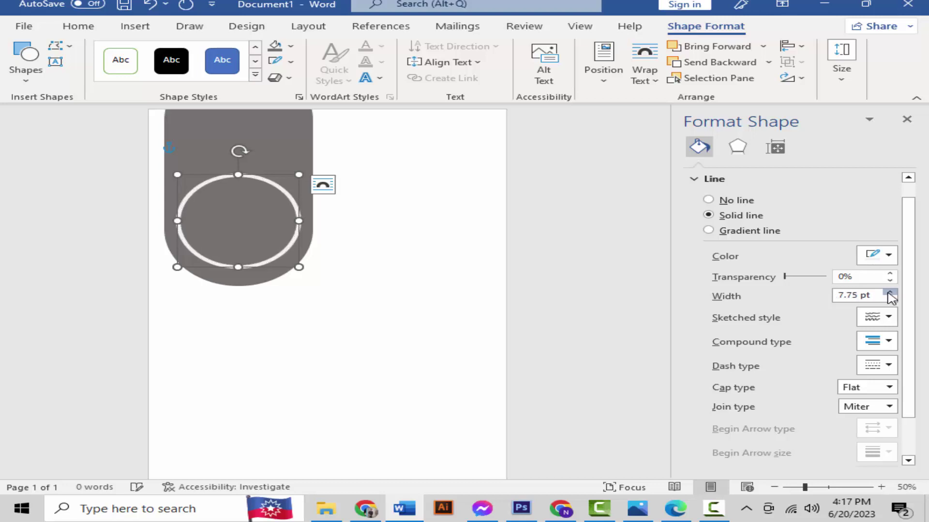
click(891, 293)
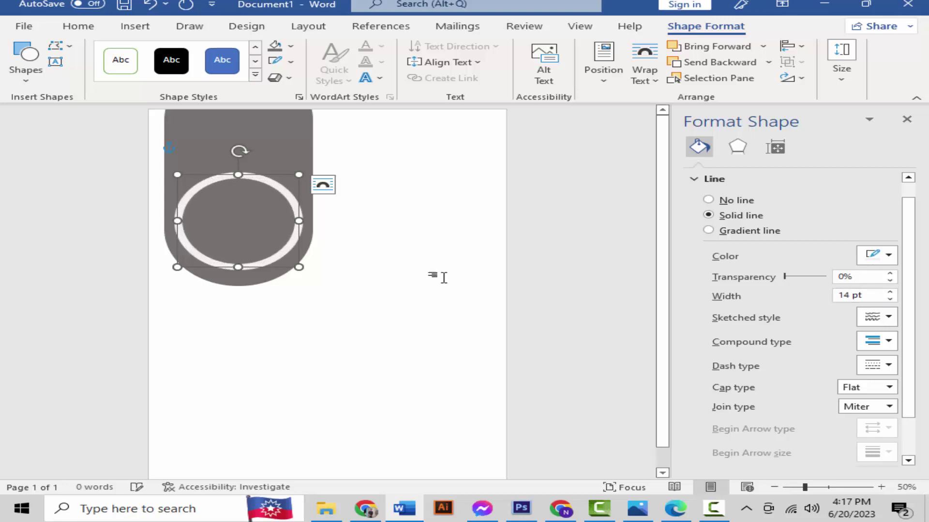
click(906, 119)
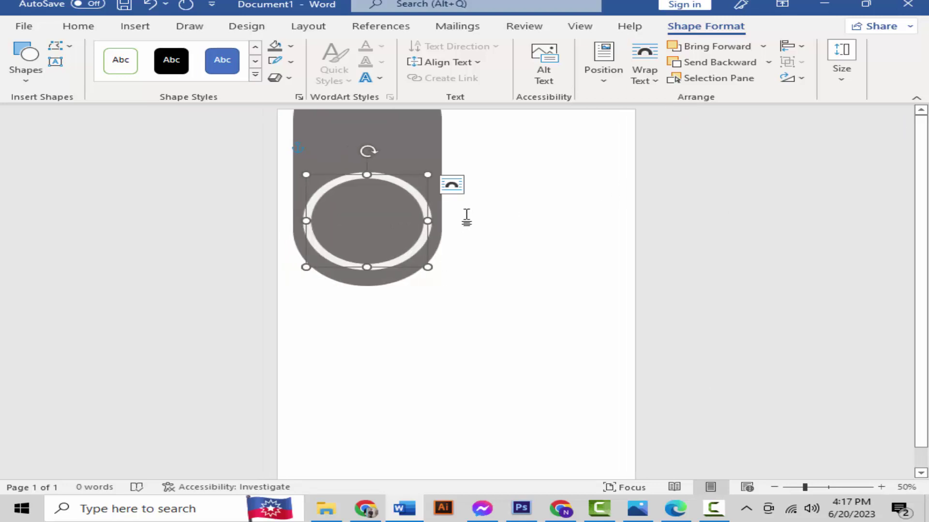
click(477, 211)
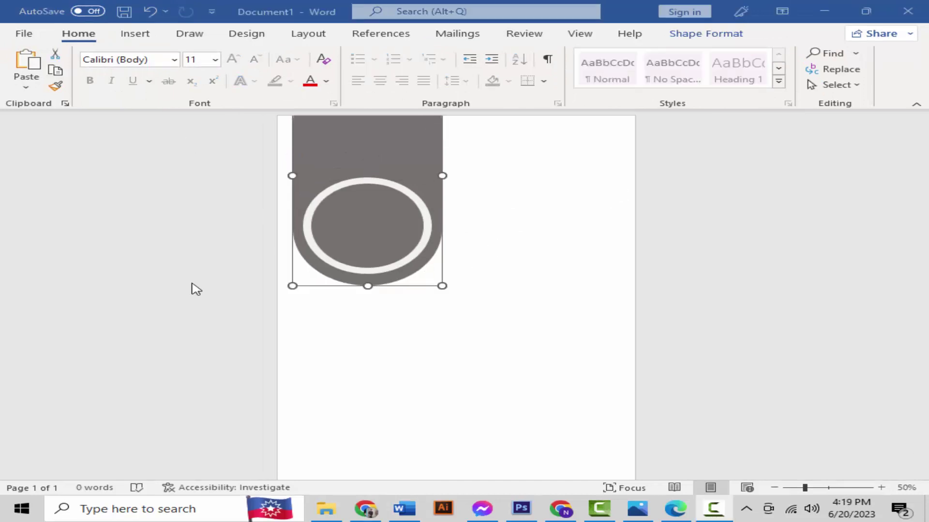
Insert the 'pic' photo from this computer and set its wrapping to In Front of Text.
click(135, 35)
click(131, 75)
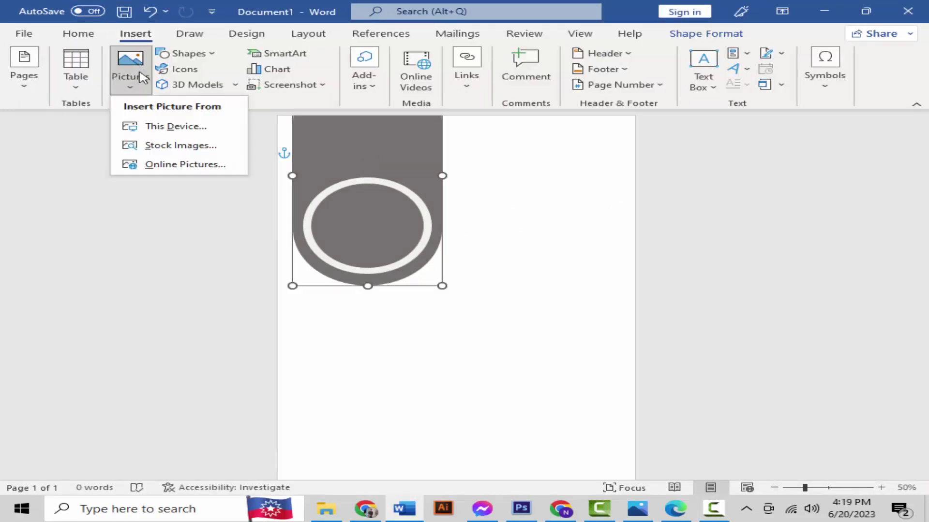
click(158, 126)
scroll(407, 165, down, 3)
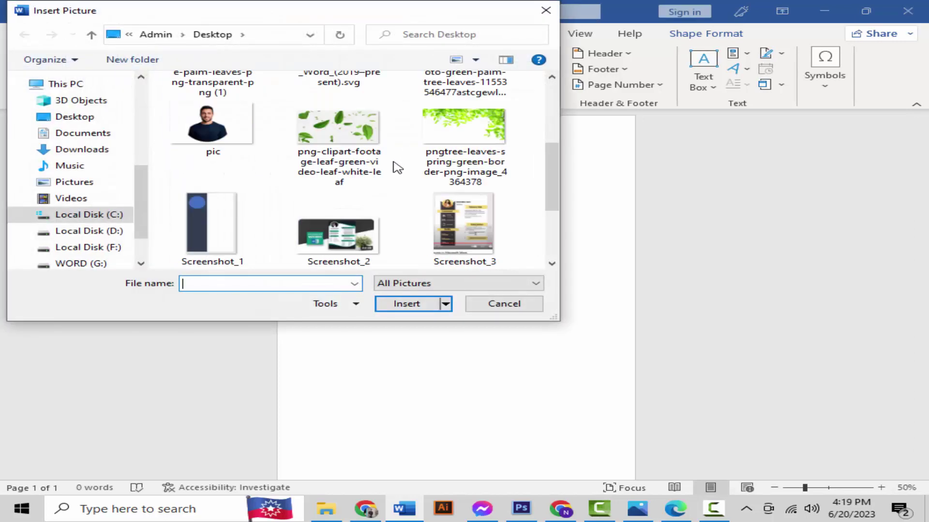
double_click(234, 142)
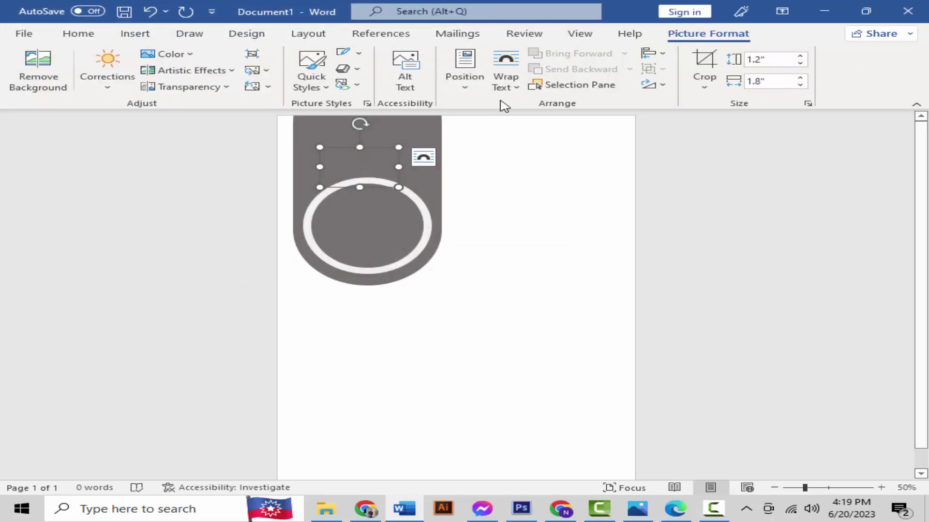
click(505, 80)
click(551, 224)
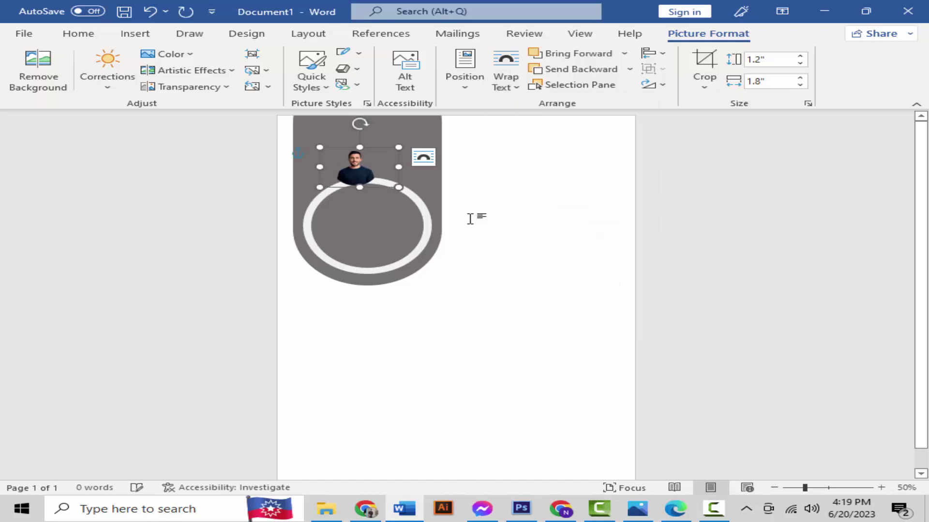
Resize the photo, stretch the ringed circle taller, and move the photo into the white ring.
drag(398, 187, 546, 259)
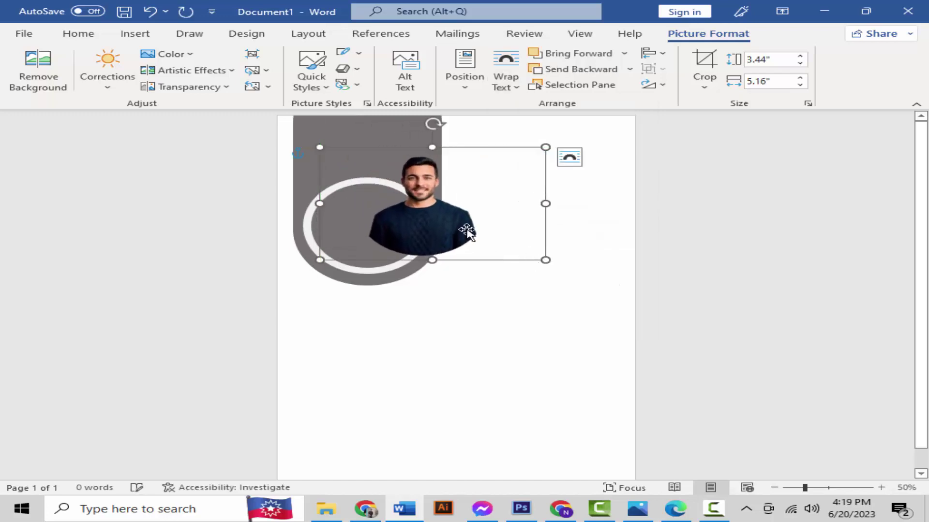
mouse_move(434, 219)
mouse_down()
mouse_move(398, 219)
mouse_move(373, 233)
mouse_up()
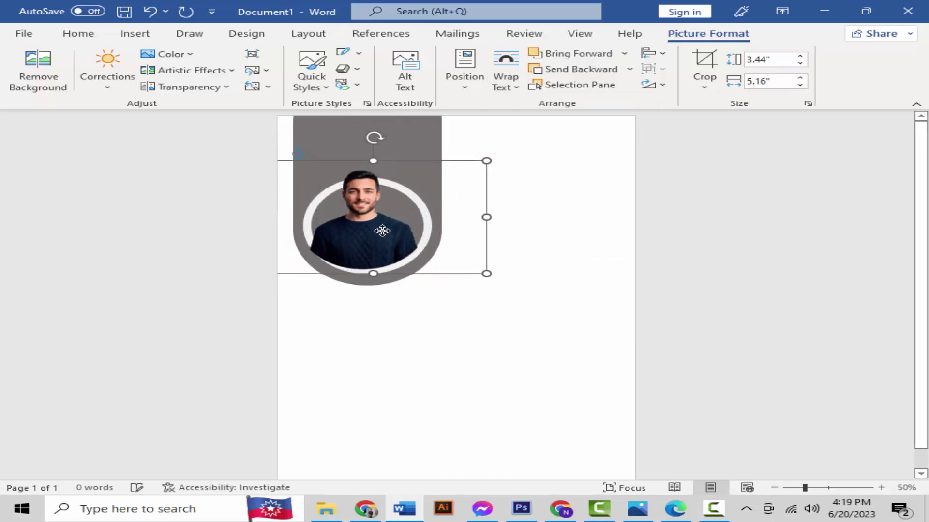
drag(486, 273, 446, 252)
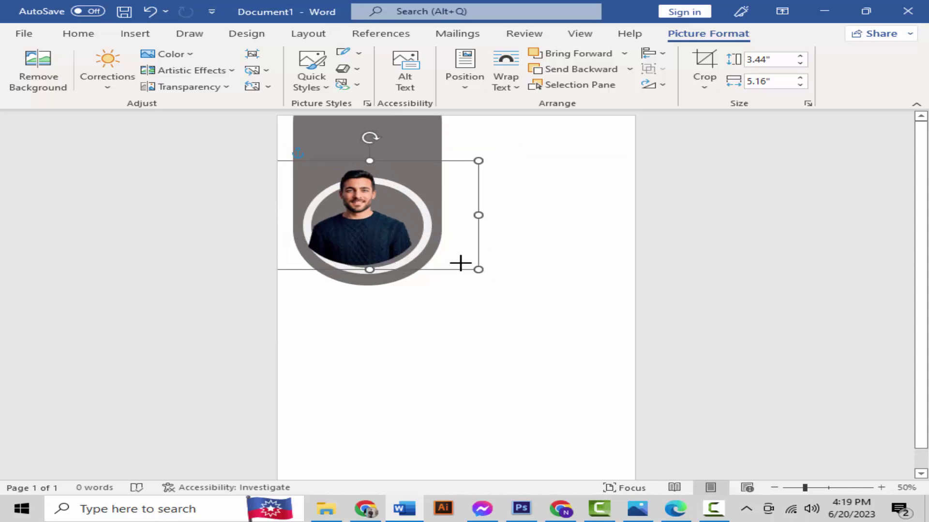
drag(362, 231, 424, 364)
click(375, 265)
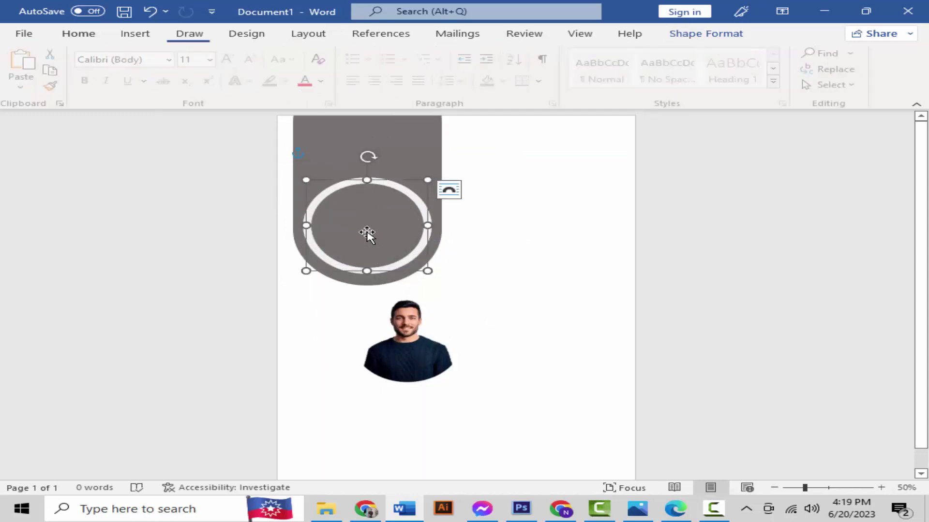
mouse_move(367, 181)
mouse_down()
mouse_move(366, 155)
mouse_move(366, 164)
mouse_up()
drag(399, 334, 360, 227)
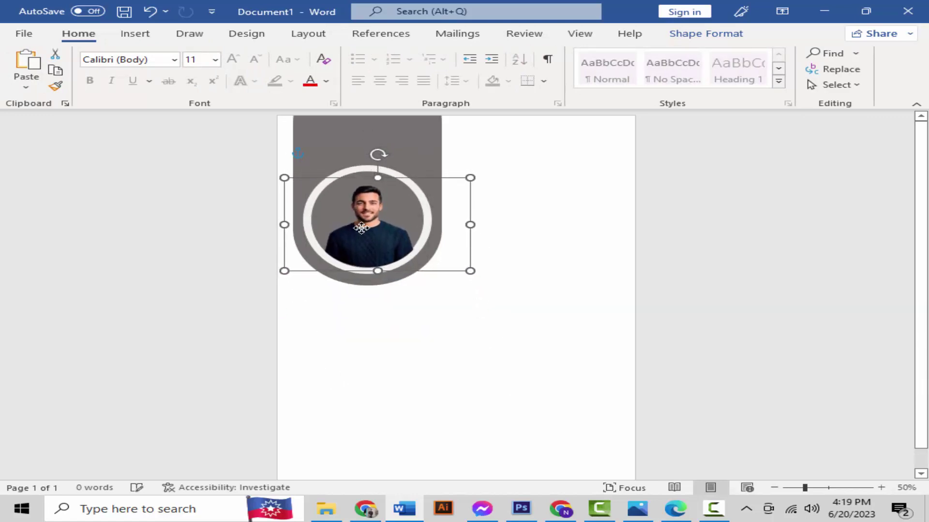
drag(469, 271, 469, 269)
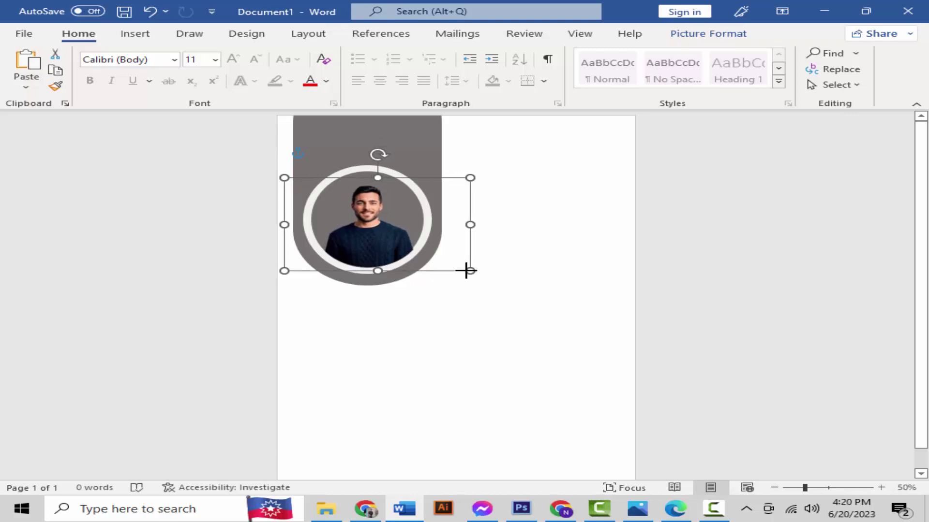
drag(377, 176, 378, 165)
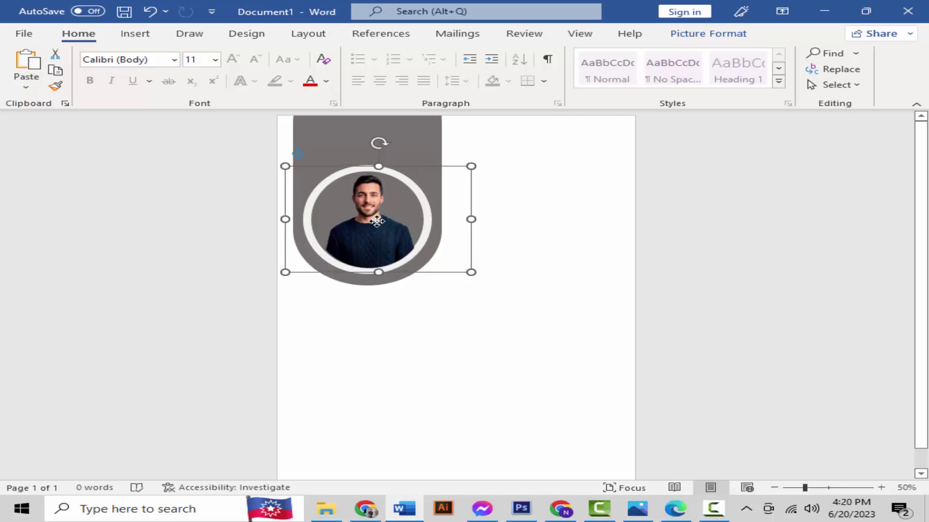
drag(376, 223, 378, 219)
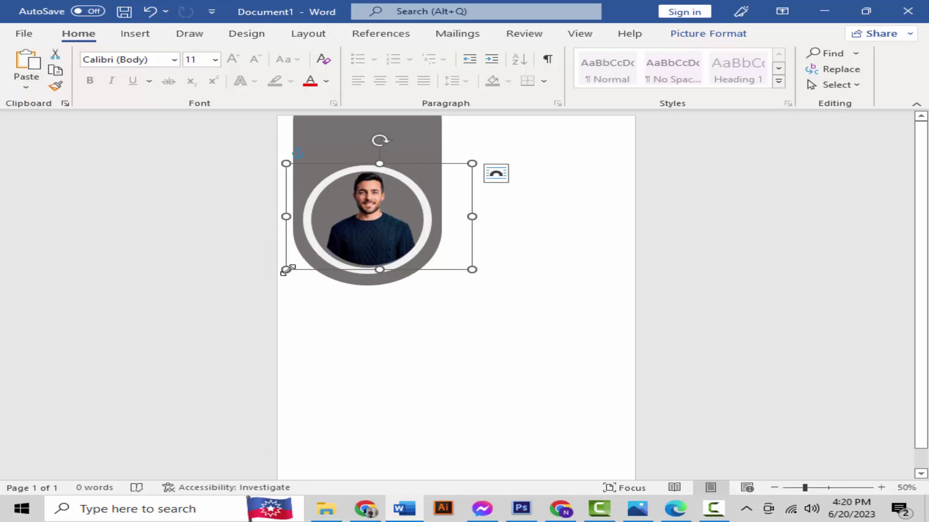
drag(287, 270, 288, 272)
click(383, 349)
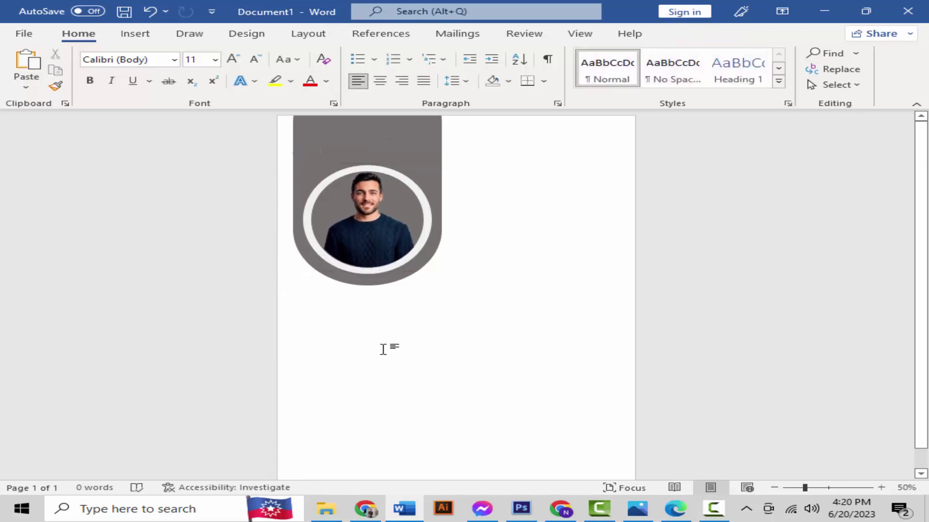
Fine-tune the photo's width and position so it fills the white ring.
scroll(390, 336, down, 2)
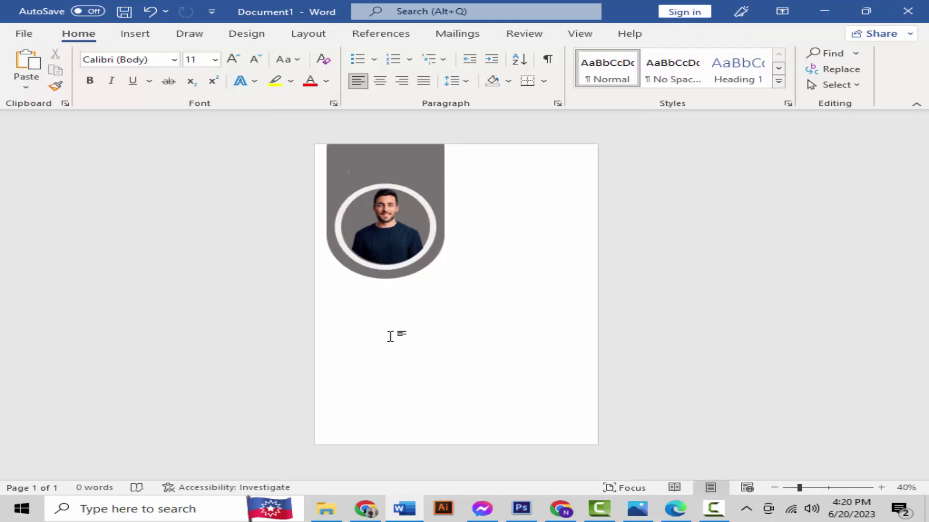
scroll(390, 336, up, 2)
scroll(372, 253, up, 2)
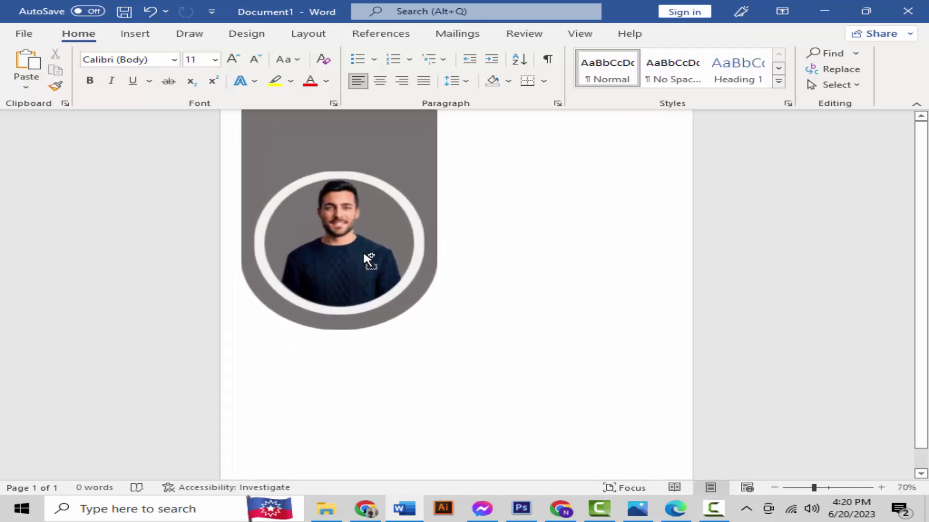
scroll(364, 254, up, 4)
click(283, 315)
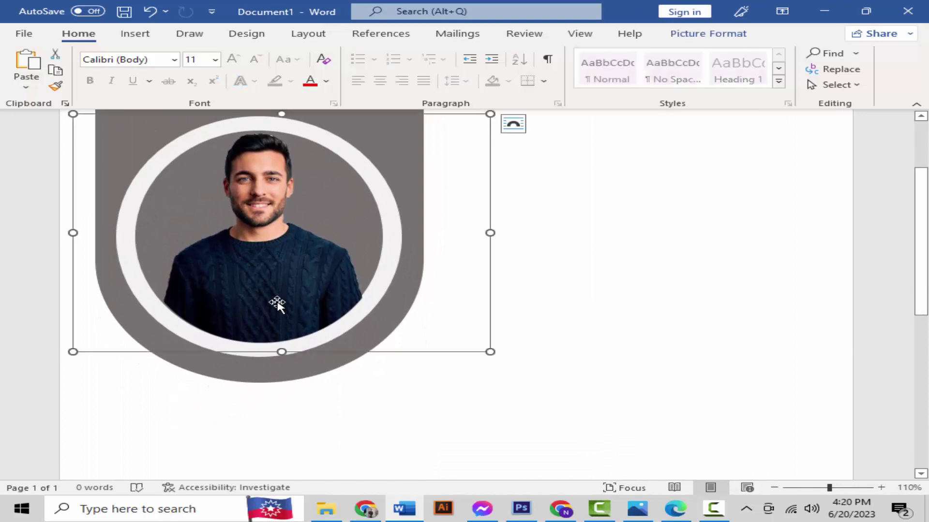
drag(73, 352, 71, 353)
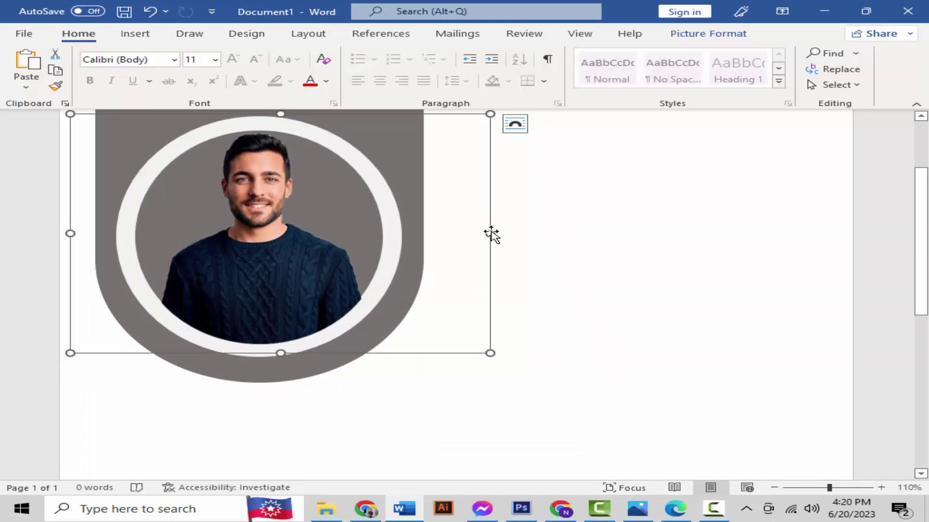
drag(492, 233, 487, 233)
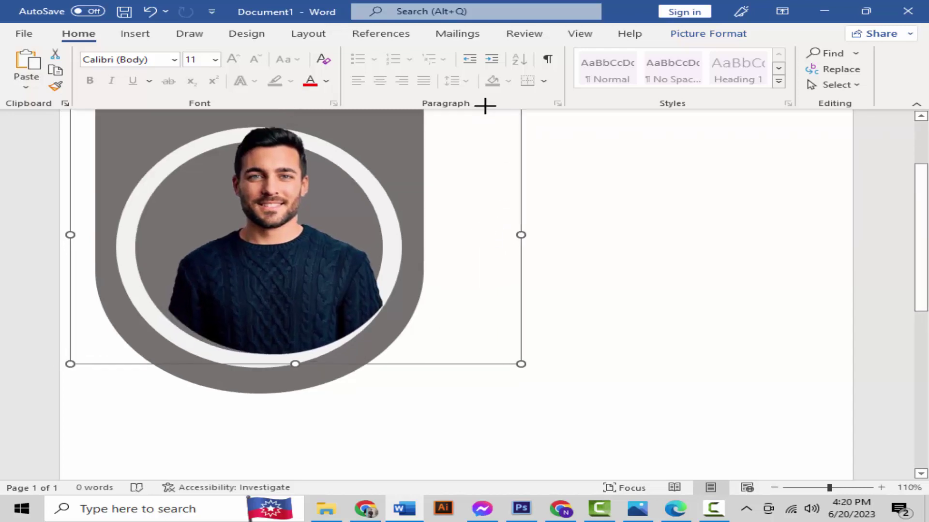
mouse_move(473, 112)
mouse_down()
mouse_move(435, 185)
mouse_move(446, 179)
mouse_up()
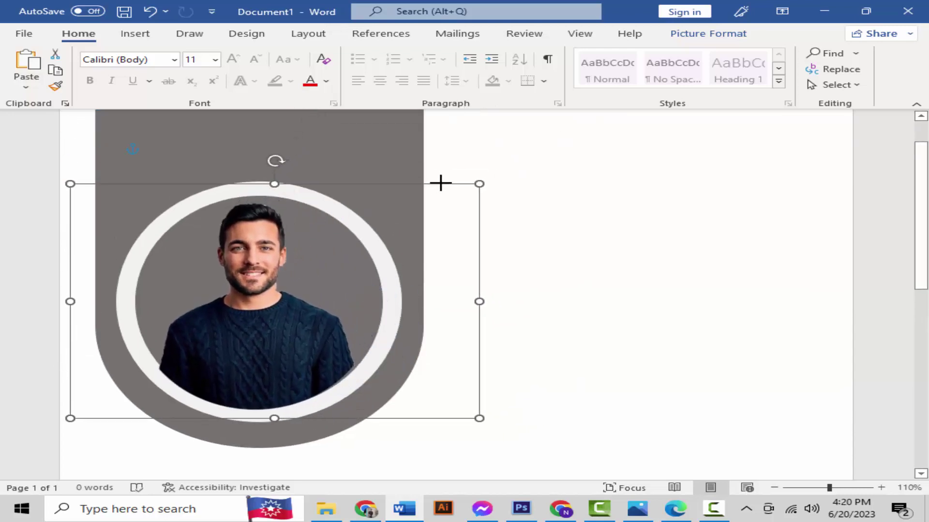
scroll(532, 342, down, 5)
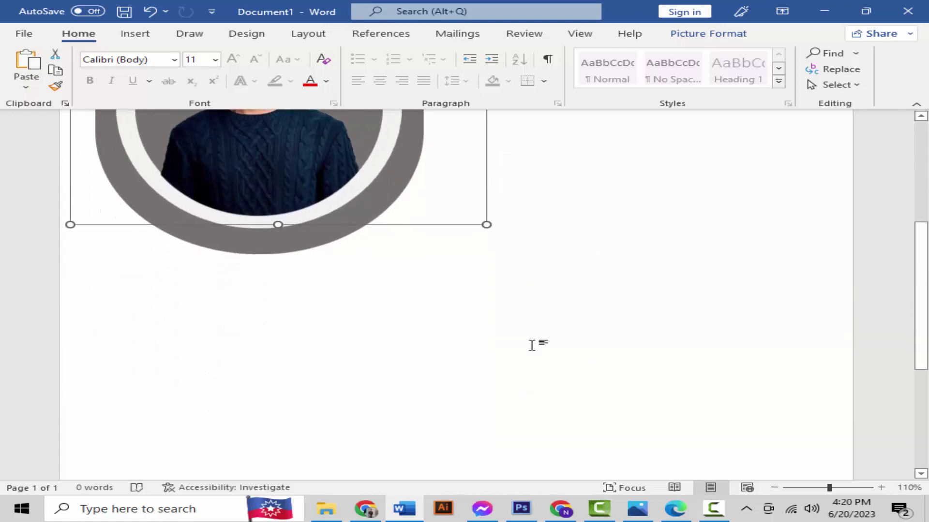
ctrl+scroll(474, 346, down, 4)
scroll(474, 346, up, 5)
ctrl+scroll(474, 346, down, 3)
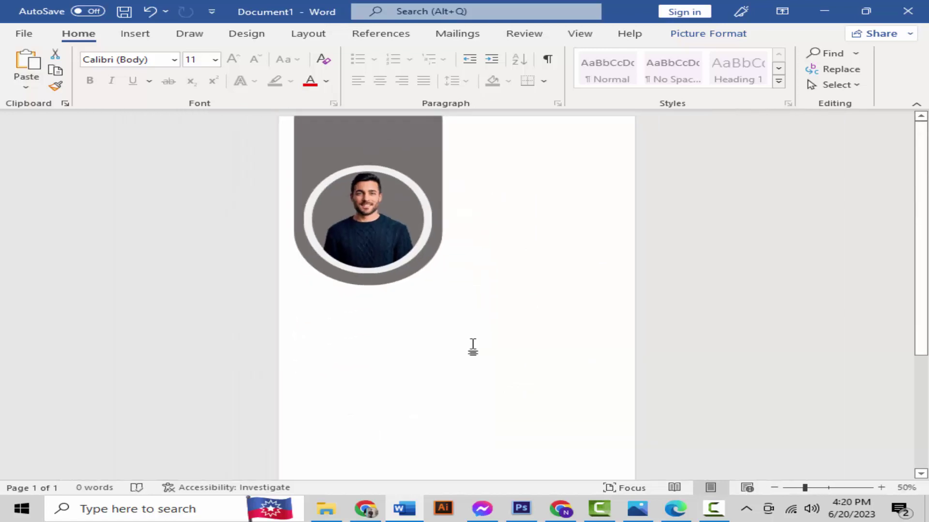
scroll(473, 347, up, 2)
ctrl+scroll(475, 348, up, 3)
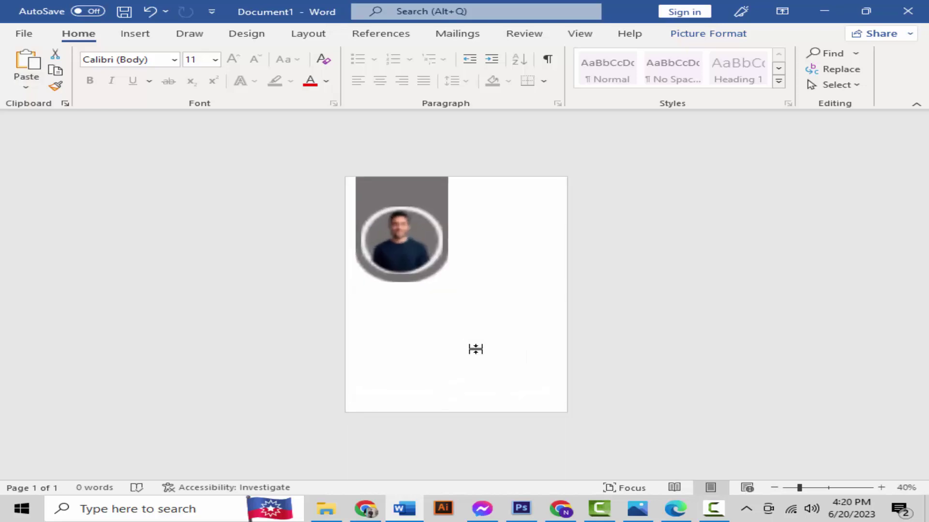
click(396, 372)
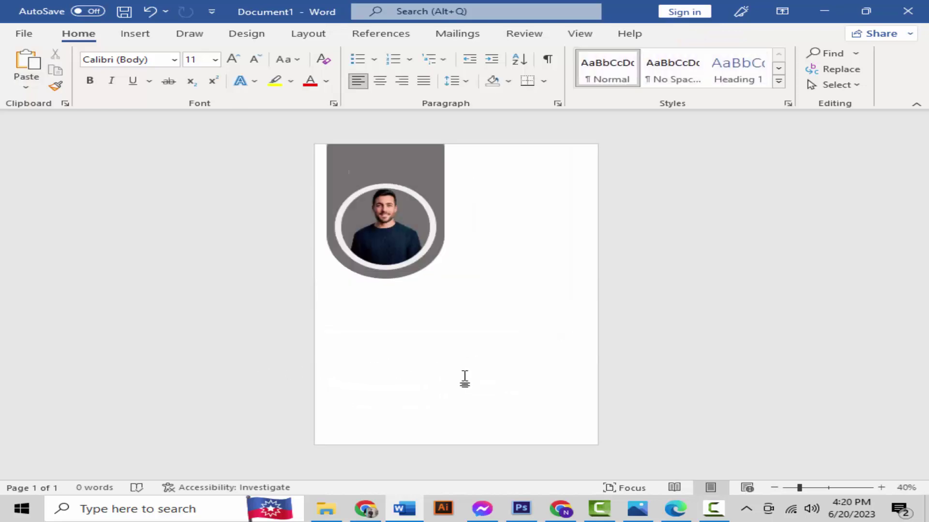
Draw a rounded-top rectangle below the photo banner, then undo it.
click(138, 36)
click(175, 54)
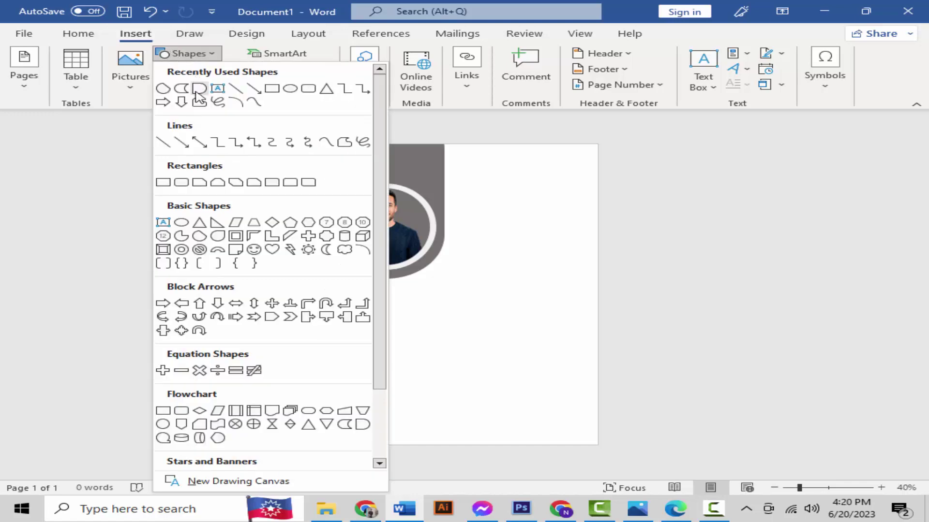
click(309, 90)
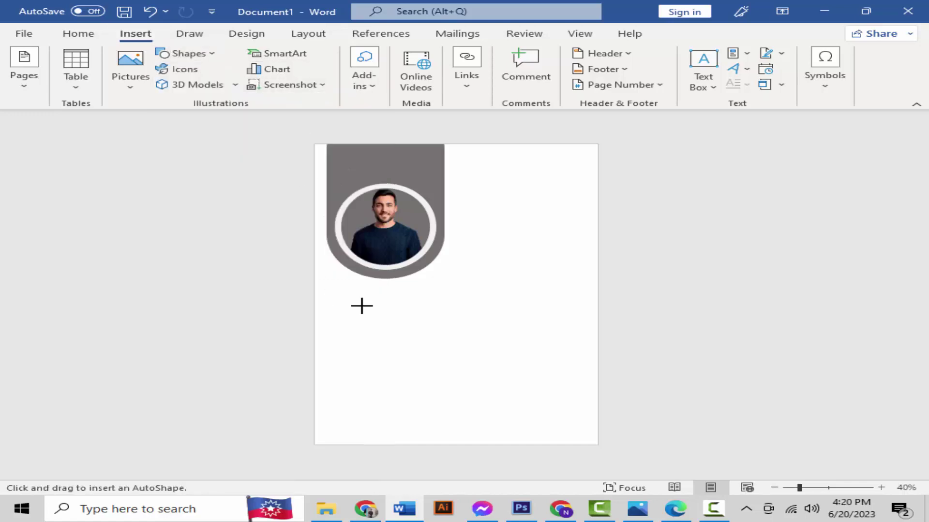
drag(362, 305, 487, 463)
mouse_move(449, 393)
mouse_down()
mouse_move(428, 420)
mouse_move(420, 378)
mouse_up()
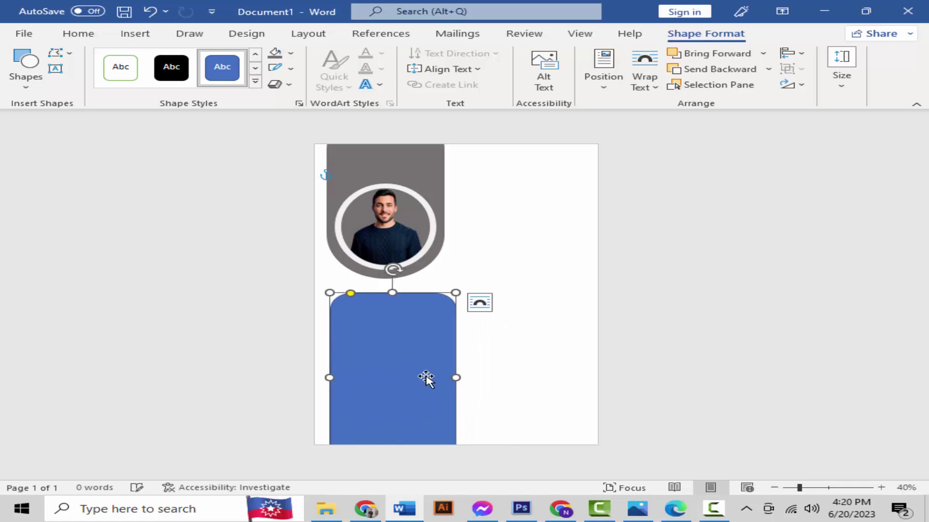
key(ctrl+z)
key(ctrl+z)
key(ctrl+z)
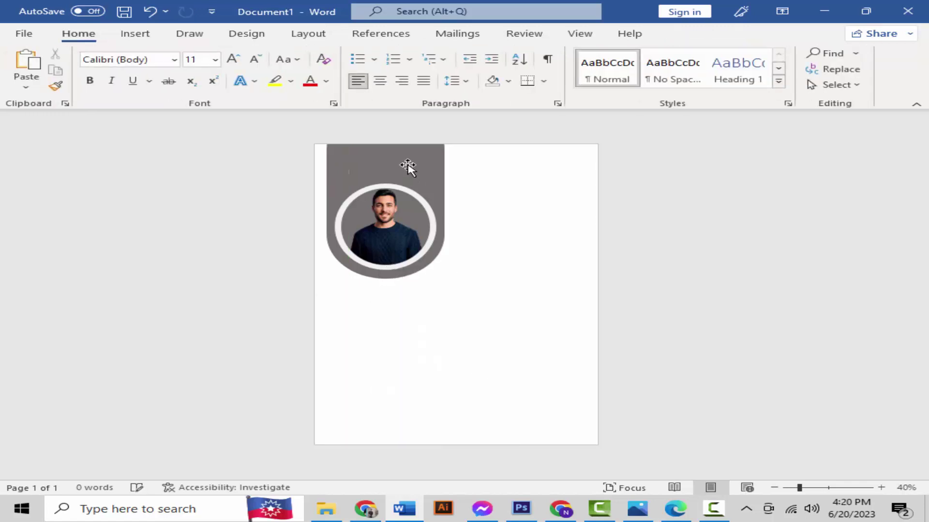
Copy the grey banner shape and paste a duplicate onto the page.
click(408, 167)
right_click(407, 167)
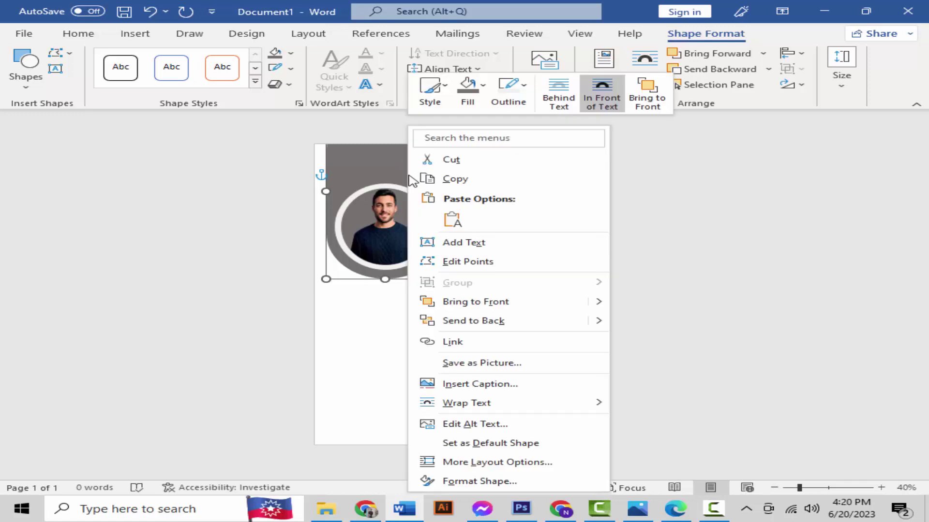
click(458, 179)
click(486, 312)
right_click(486, 312)
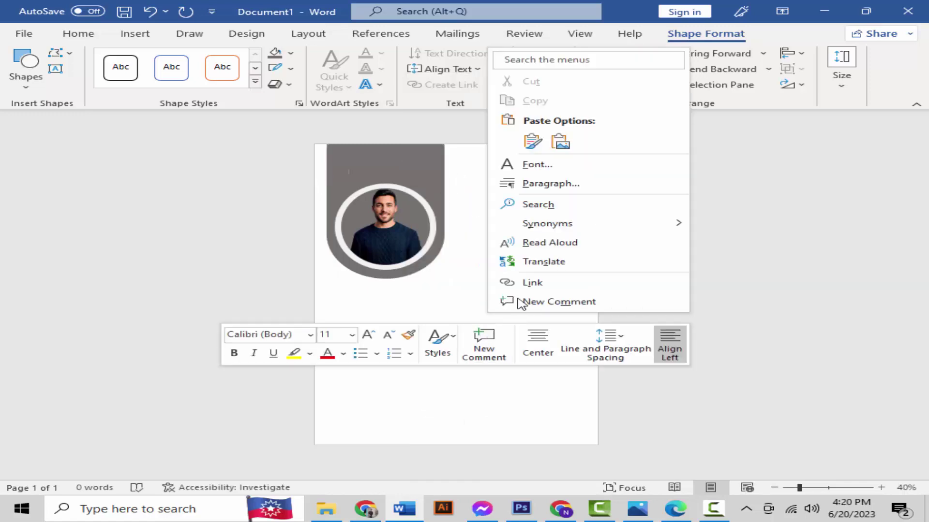
click(537, 150)
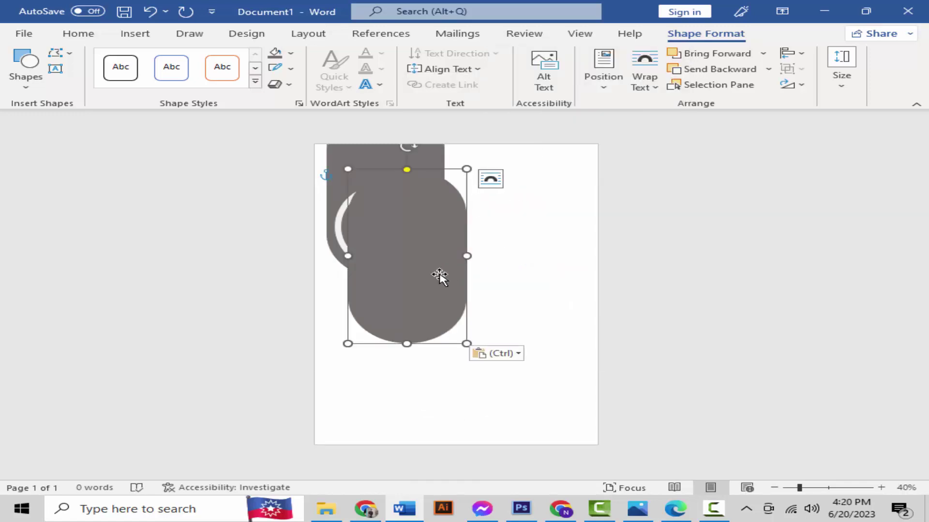
Stretch the copy past the page bottom and place it below the photo circle.
mouse_move(439, 277)
mouse_down()
mouse_move(416, 420)
mouse_move(419, 401)
mouse_up()
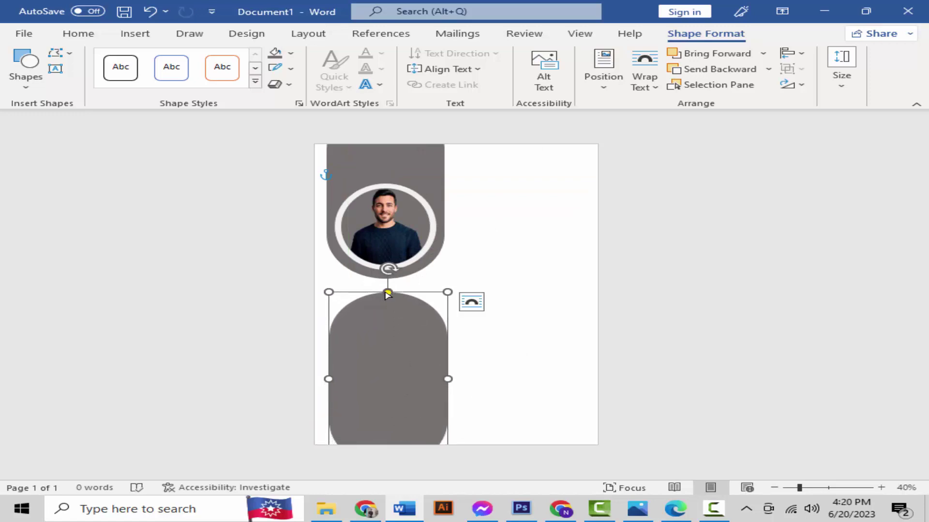
key(ctrl+z)
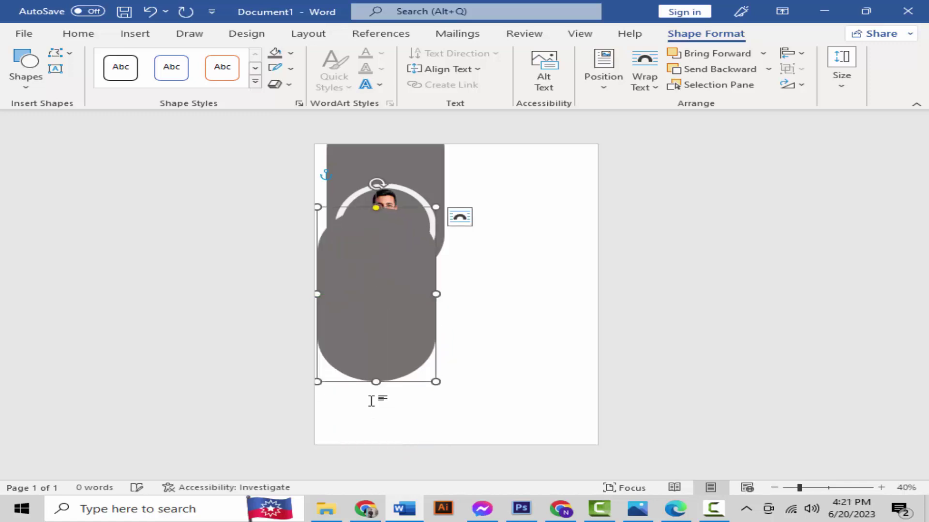
drag(376, 383, 375, 486)
drag(390, 392, 392, 455)
drag(402, 399, 401, 407)
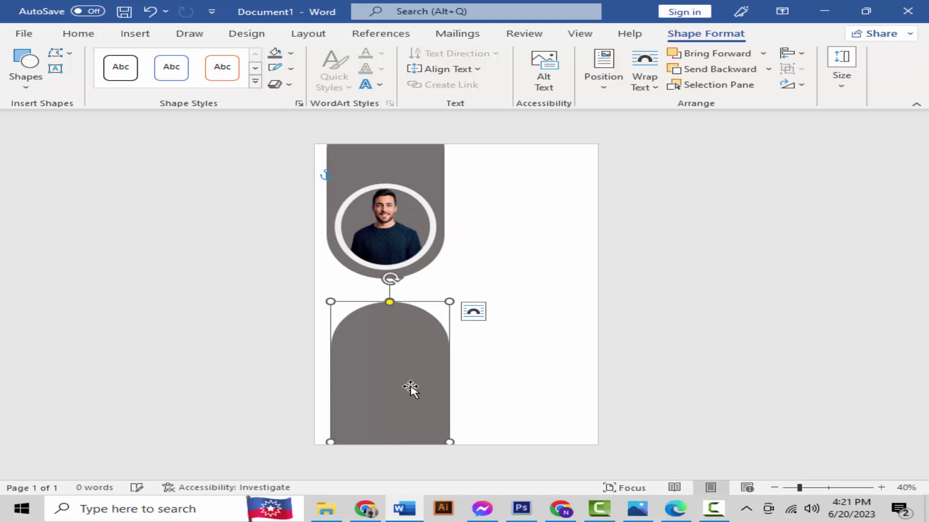
click(476, 325)
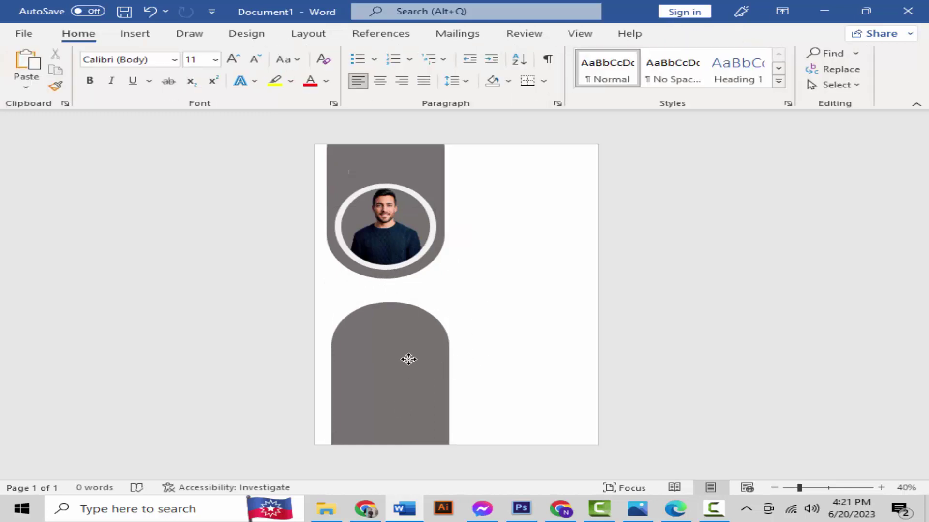
drag(409, 359, 409, 360)
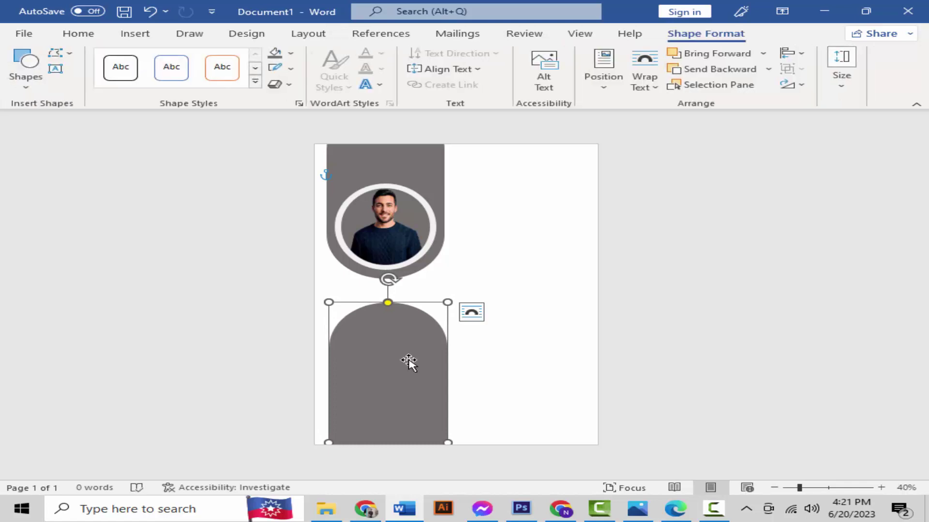
click(502, 353)
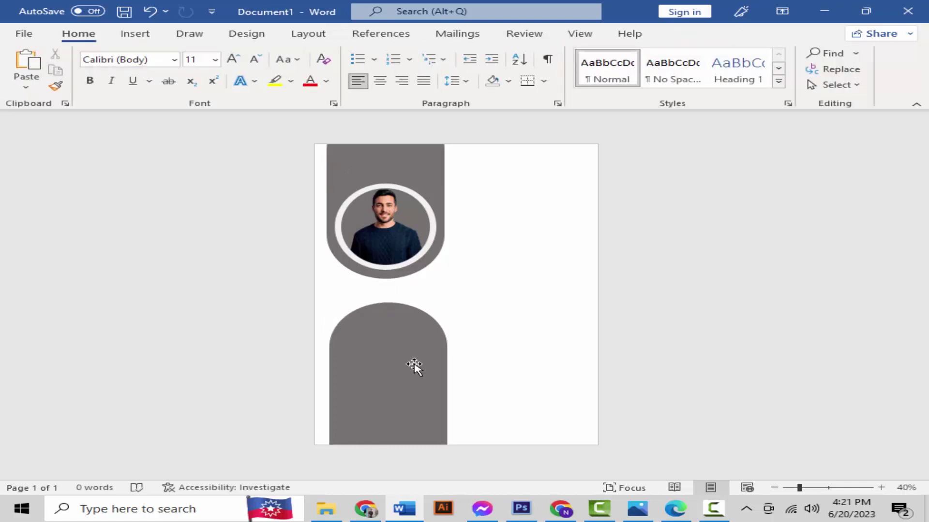
Move the lower grey column up slightly toward the photo banner.
click(414, 367)
drag(403, 368, 402, 358)
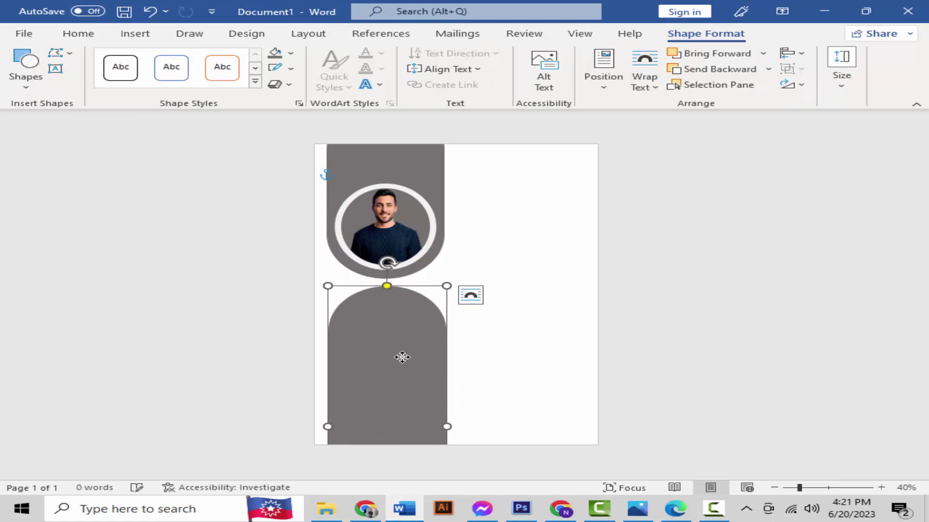
drag(402, 361, 400, 365)
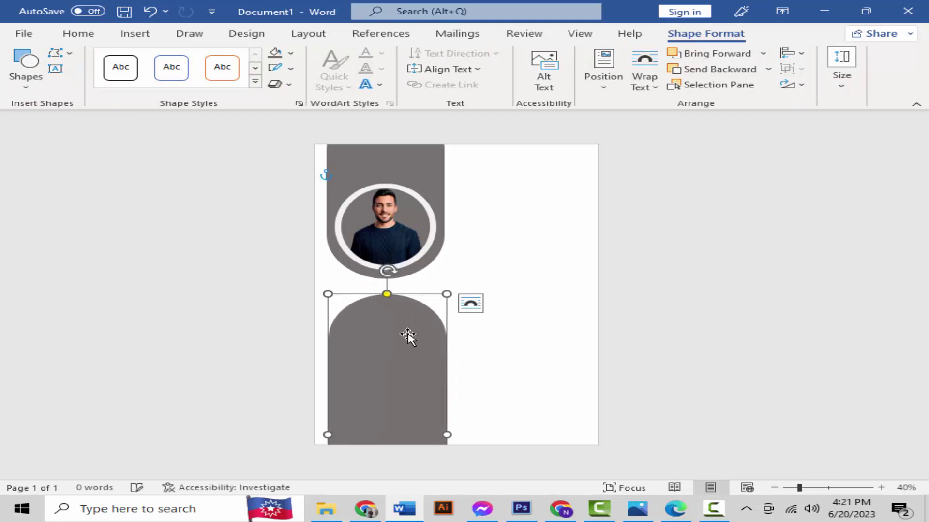
Select the banner, grey circle and photo in turn, then clear the selection.
click(416, 179)
shift+click(407, 209)
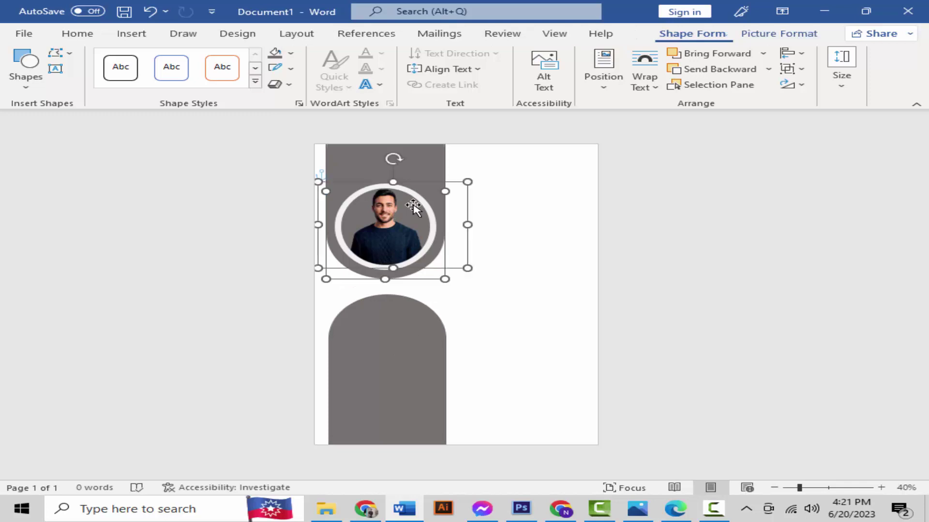
click(354, 213)
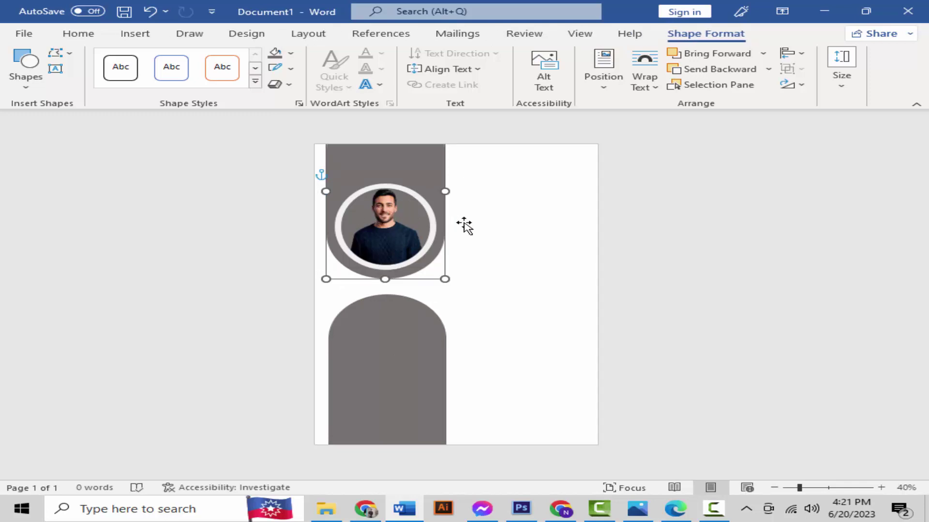
click(461, 199)
click(428, 152)
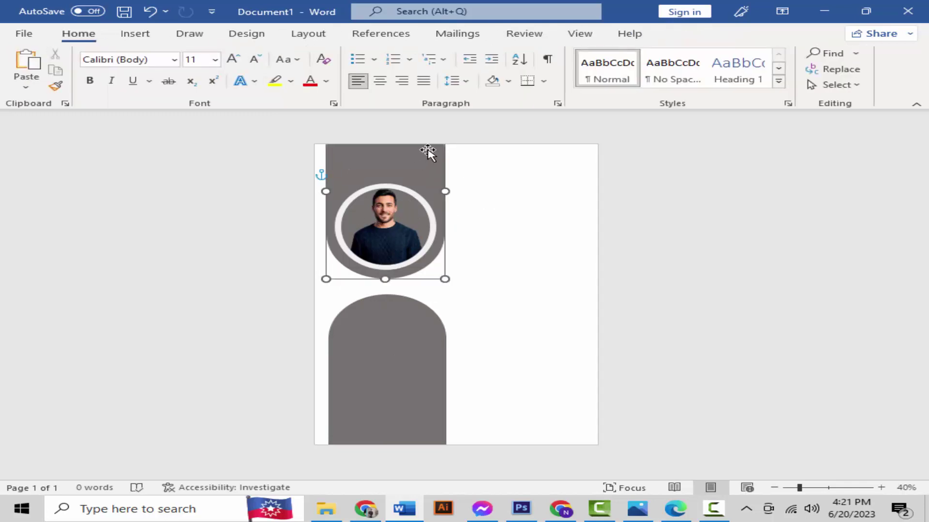
shift+click(416, 195)
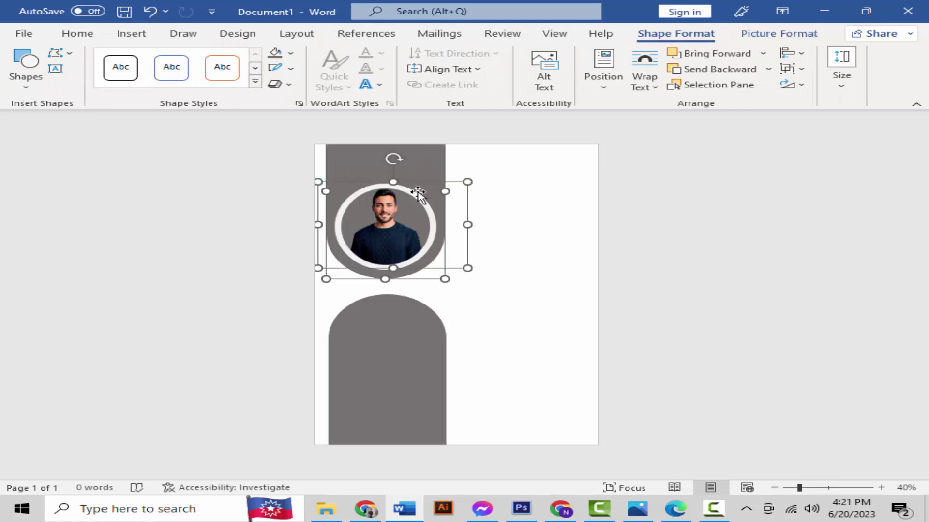
shift+click(390, 224)
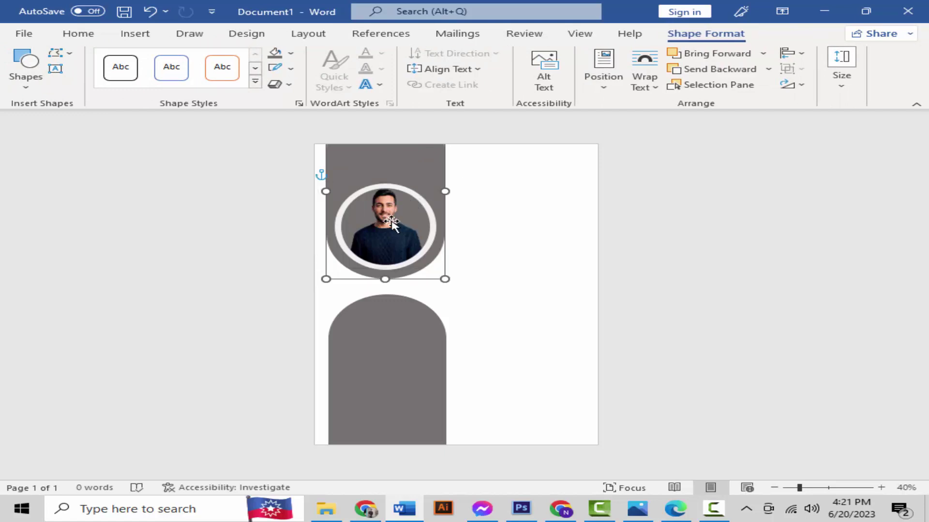
click(394, 246)
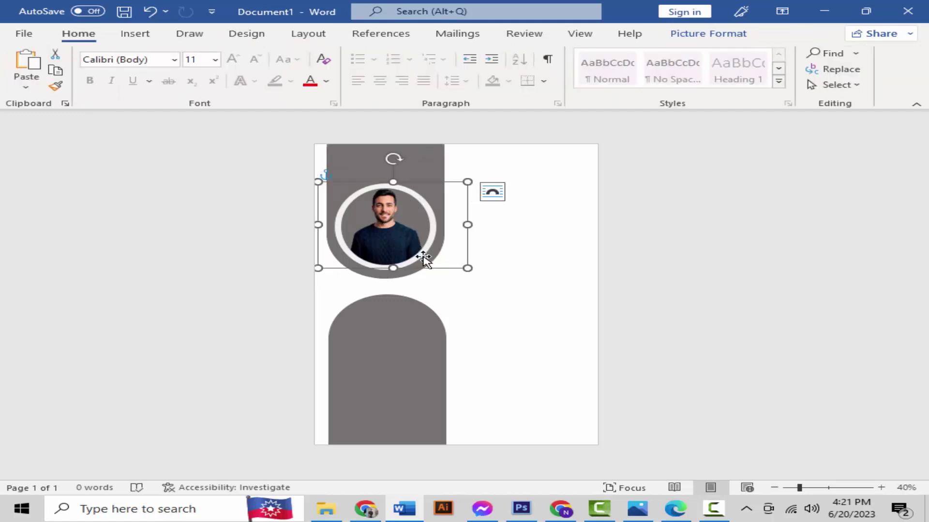
shift+click(402, 277)
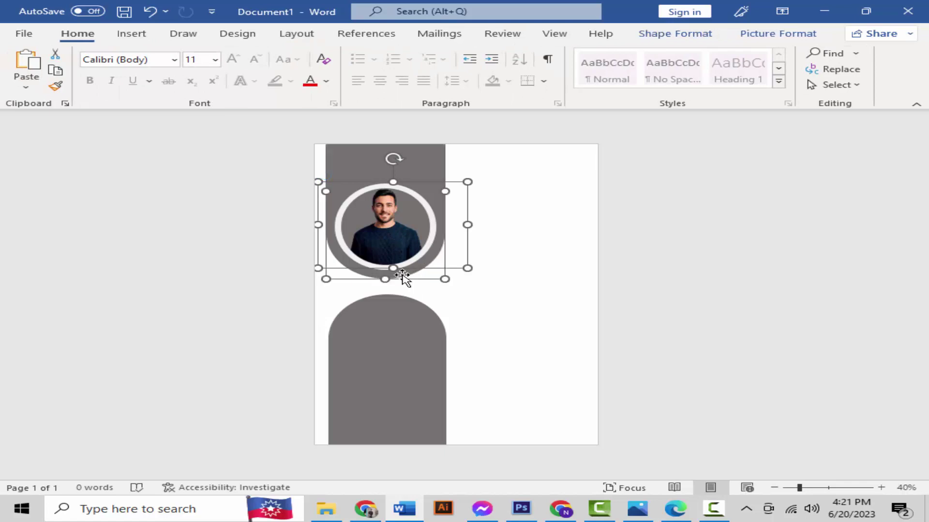
shift+click(434, 161)
key(Escape)
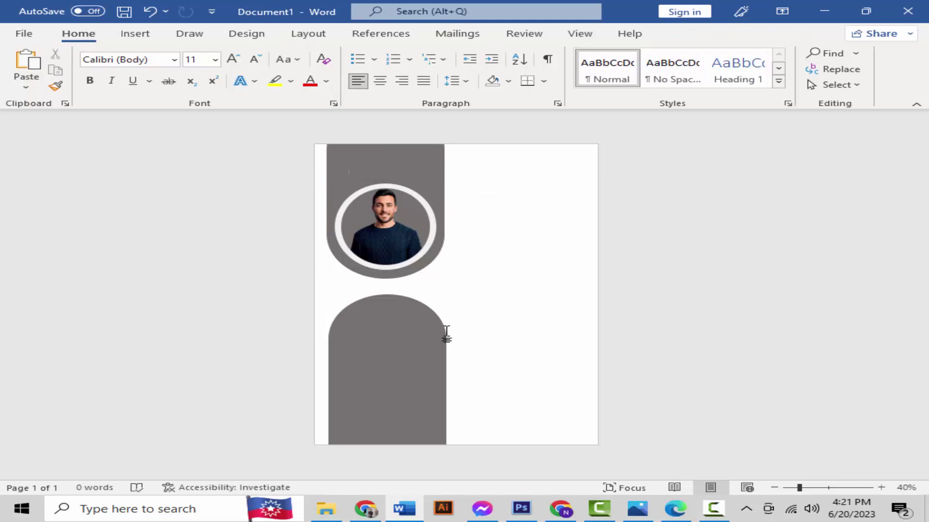
Draw a Notched Right Arrow, turn it to point left, and slide it across the lower grey column.
click(137, 34)
click(209, 57)
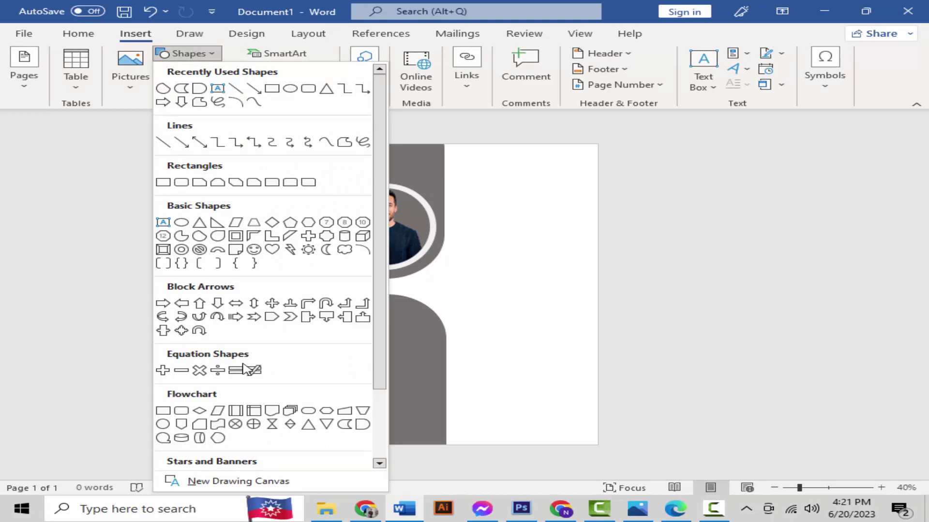
click(253, 318)
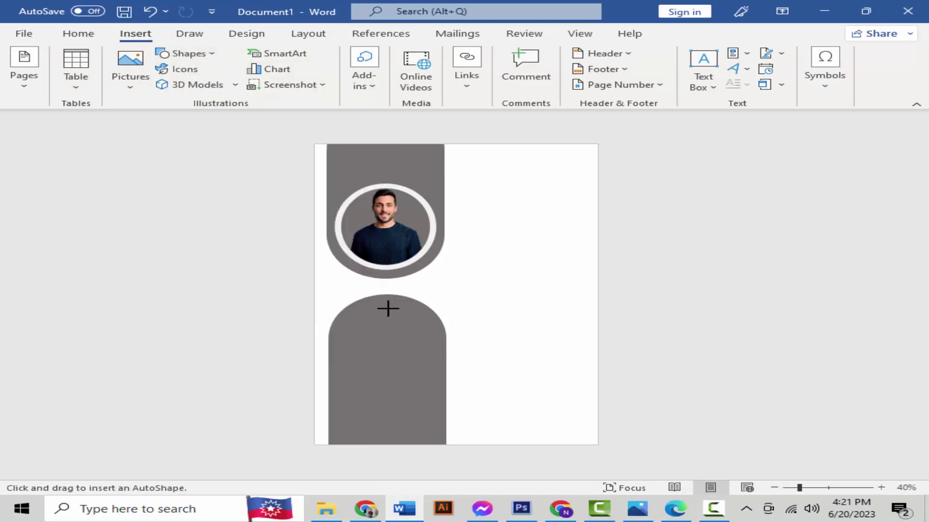
drag(488, 311, 651, 354)
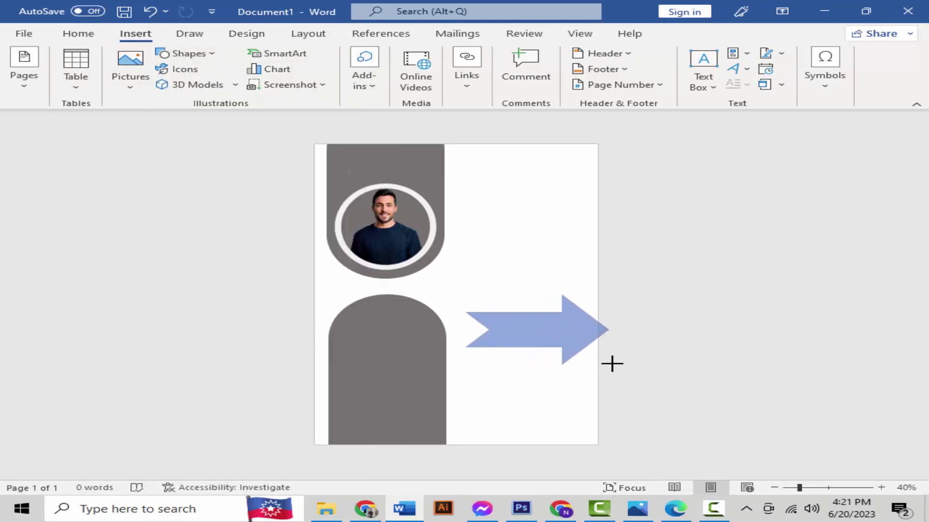
drag(587, 332, 554, 345)
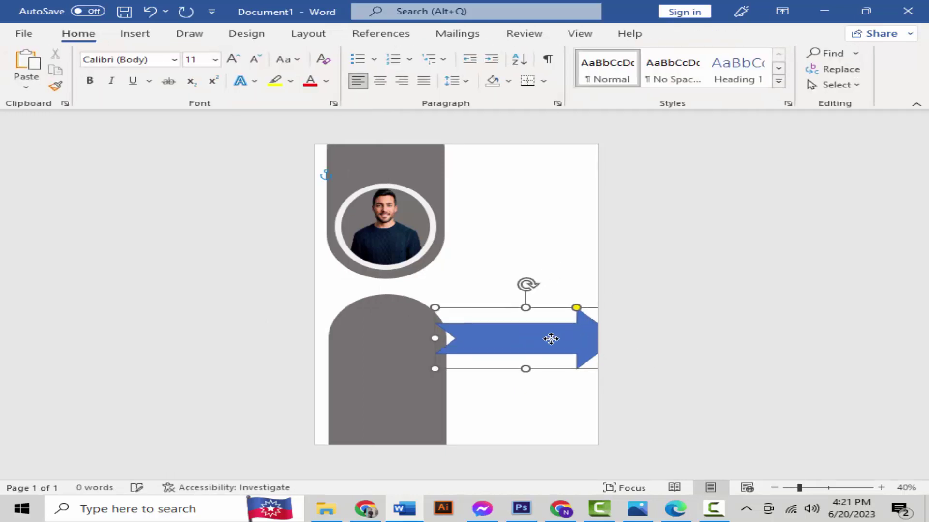
drag(523, 308, 520, 413)
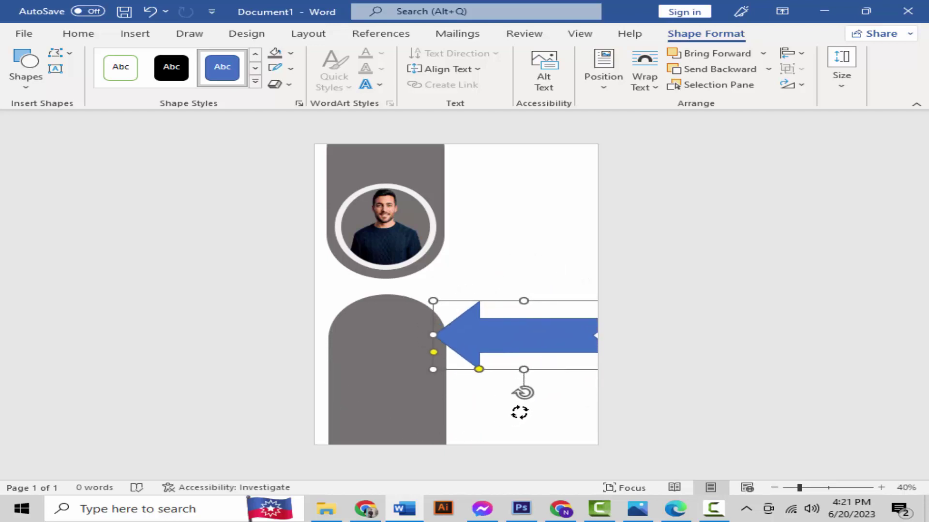
drag(508, 337, 336, 360)
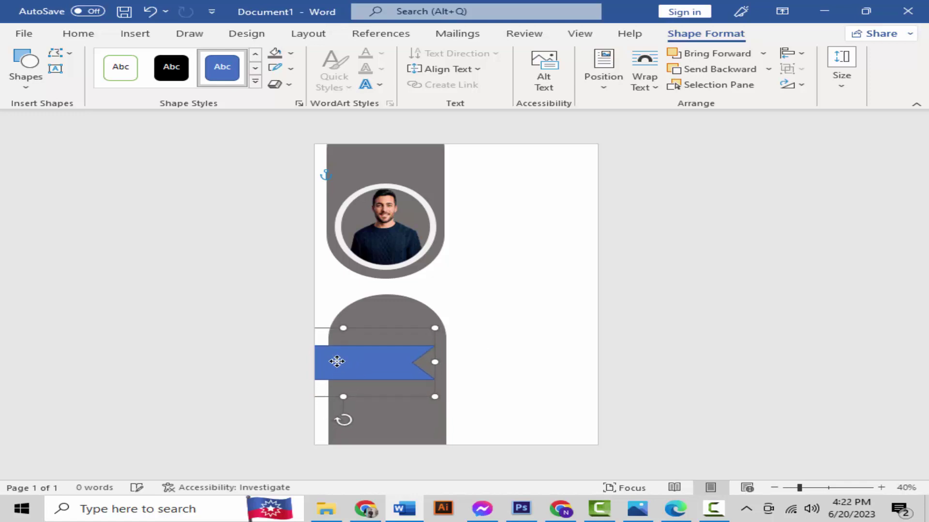
Fill the ribbon Gold, Accent 4, Lighter 60% and remove its outline.
click(292, 54)
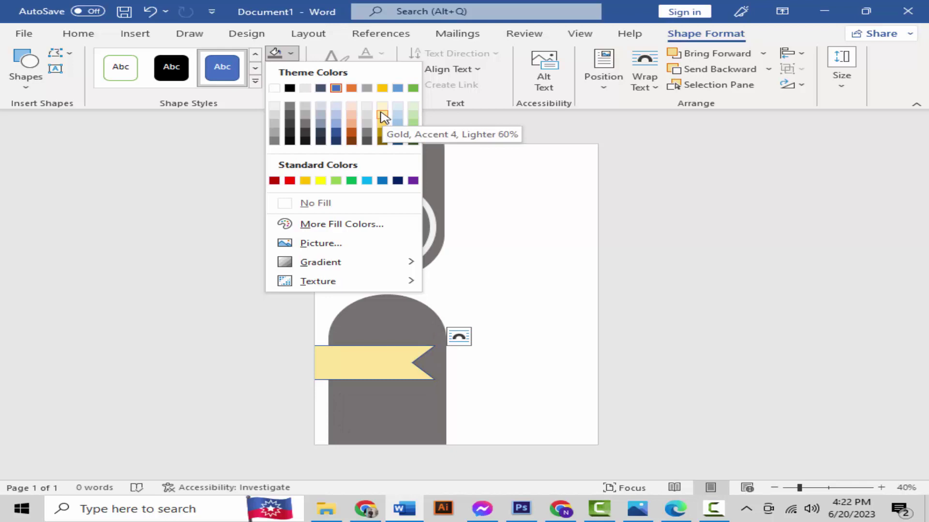
click(382, 115)
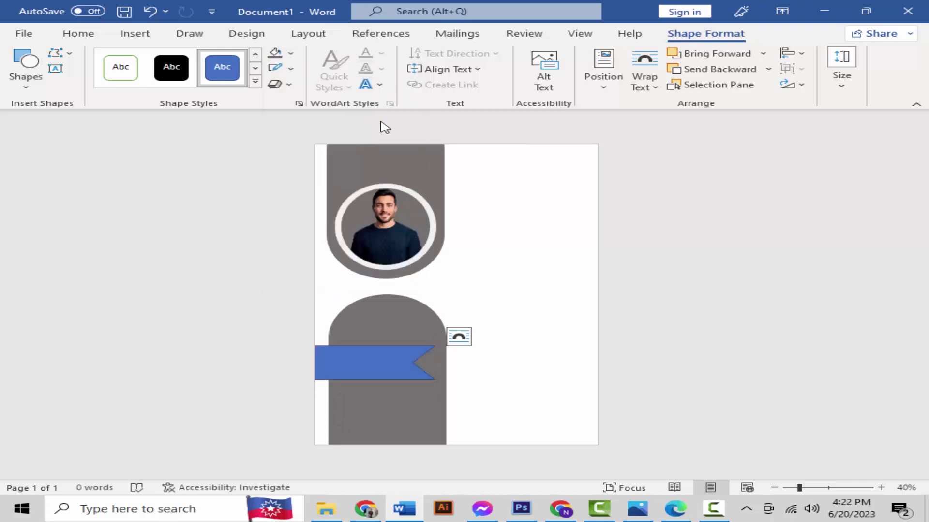
click(291, 68)
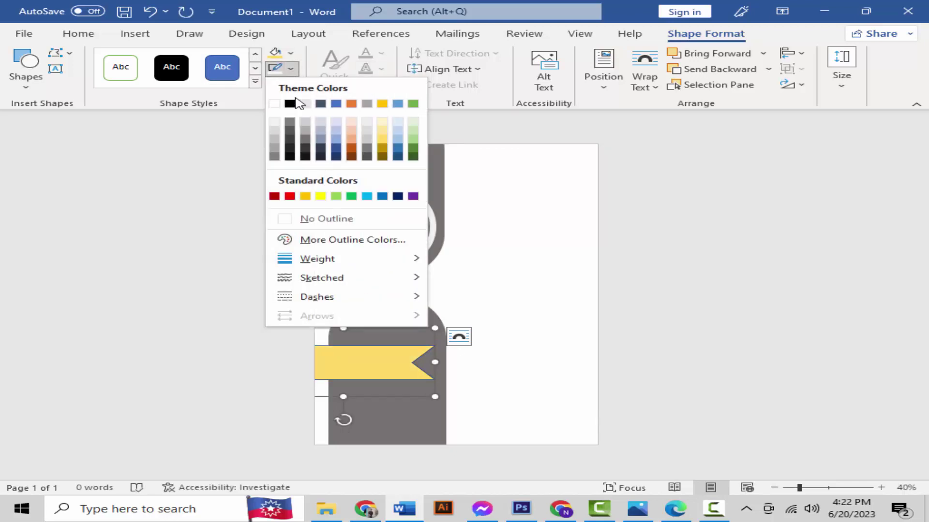
click(308, 218)
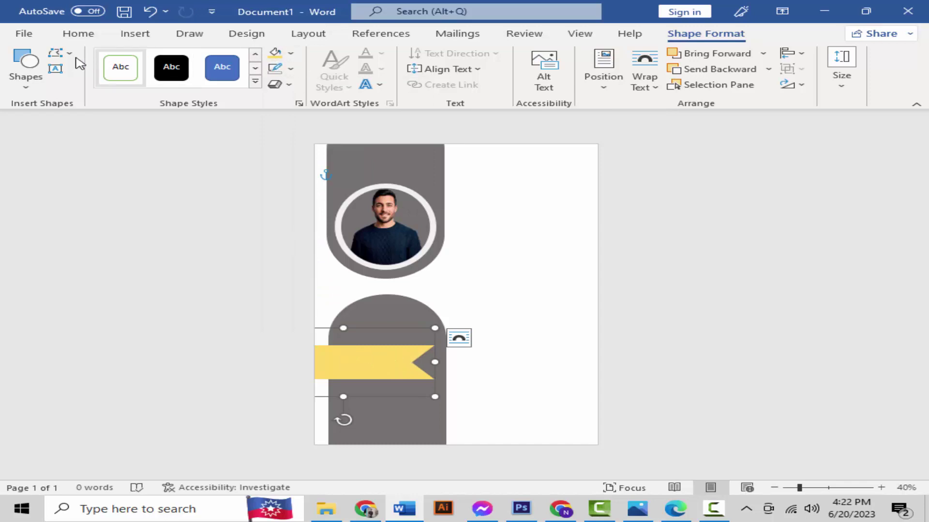
Choose the plain Rectangle from the shapes gallery.
click(25, 66)
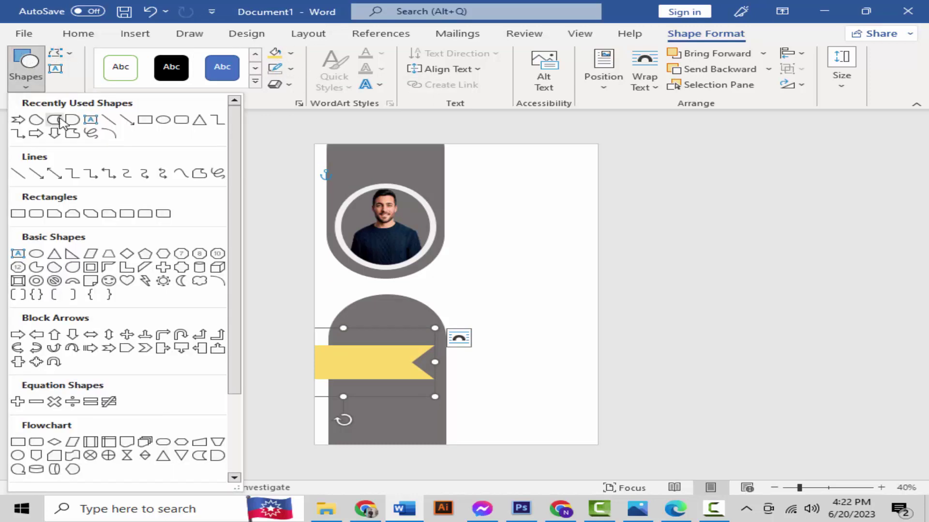
click(145, 119)
ctrl+scroll(332, 358, up, 3)
Draw a narrow rectangle down the left page edge over the ribbon's overhang.
key(Escape)
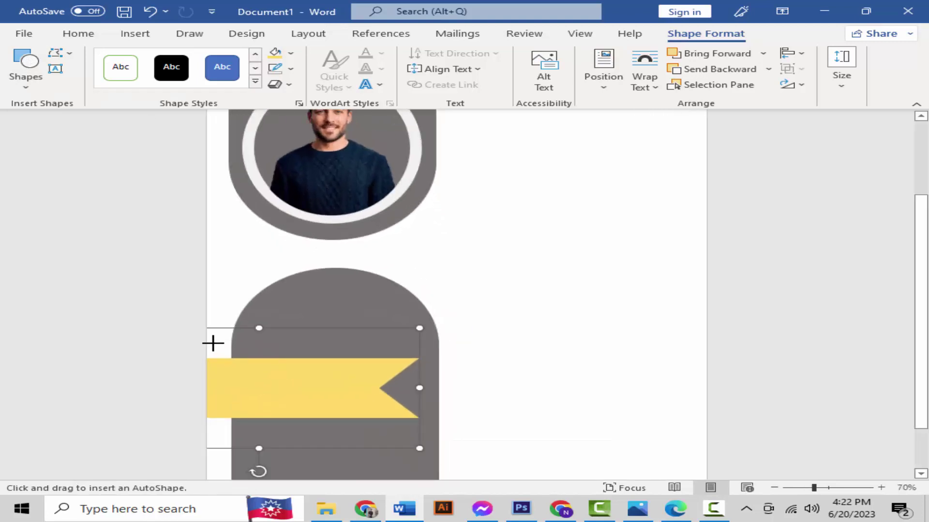
scroll(220, 357, down, 1)
scroll(213, 315, down, 1)
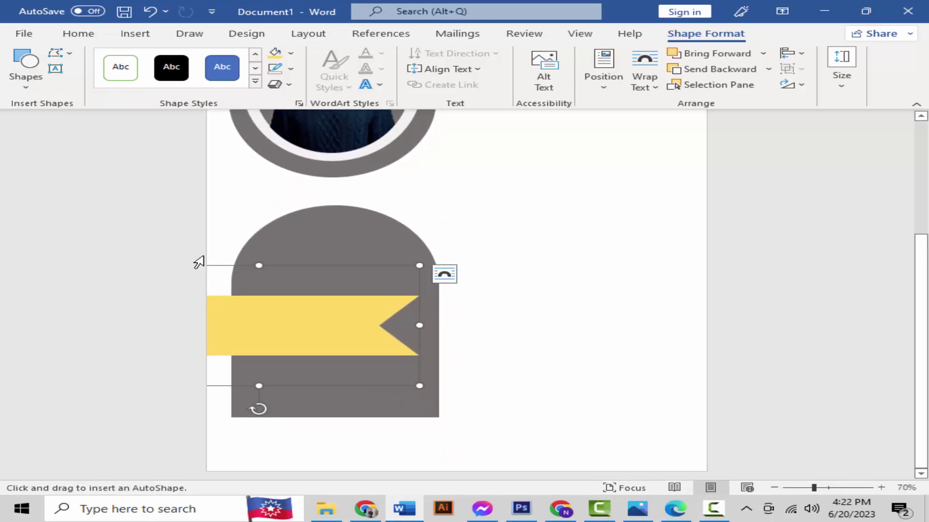
drag(206, 259, 233, 486)
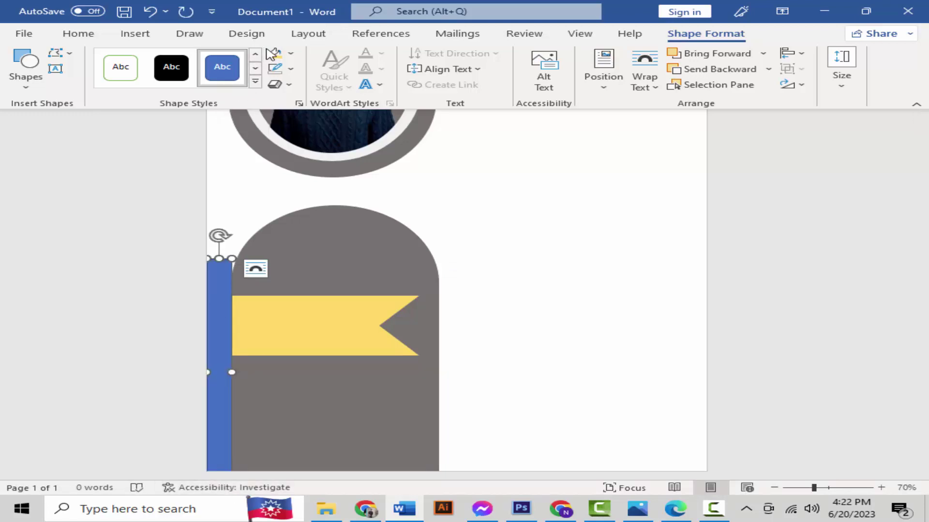
Fill the strip white and remove its outline.
click(292, 53)
click(279, 89)
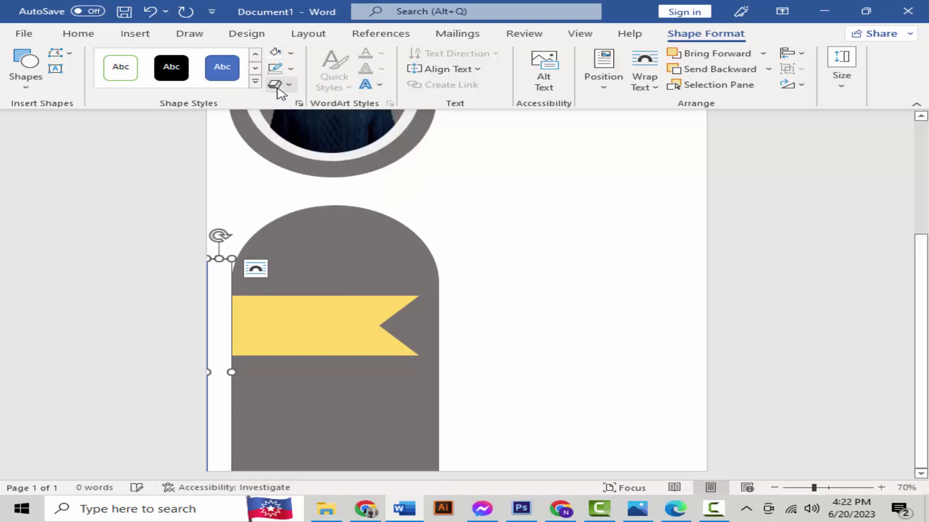
click(291, 68)
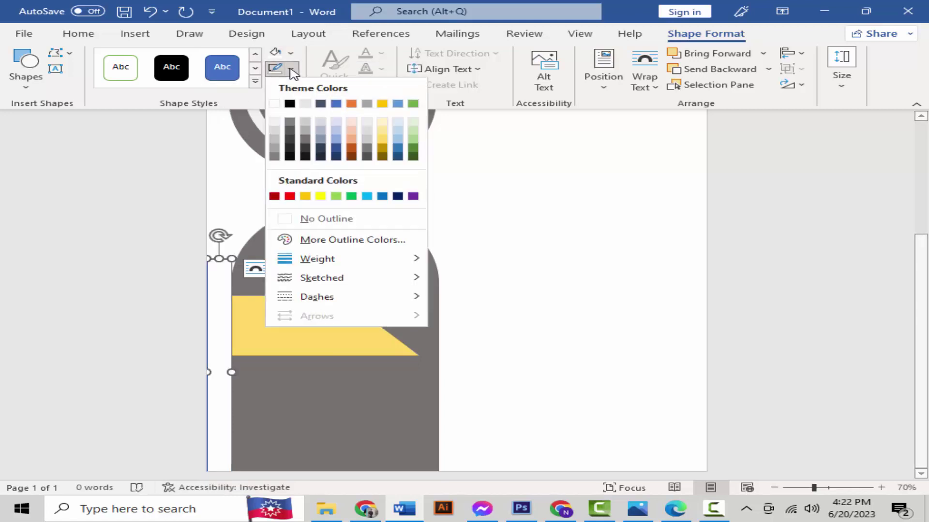
click(303, 218)
click(490, 239)
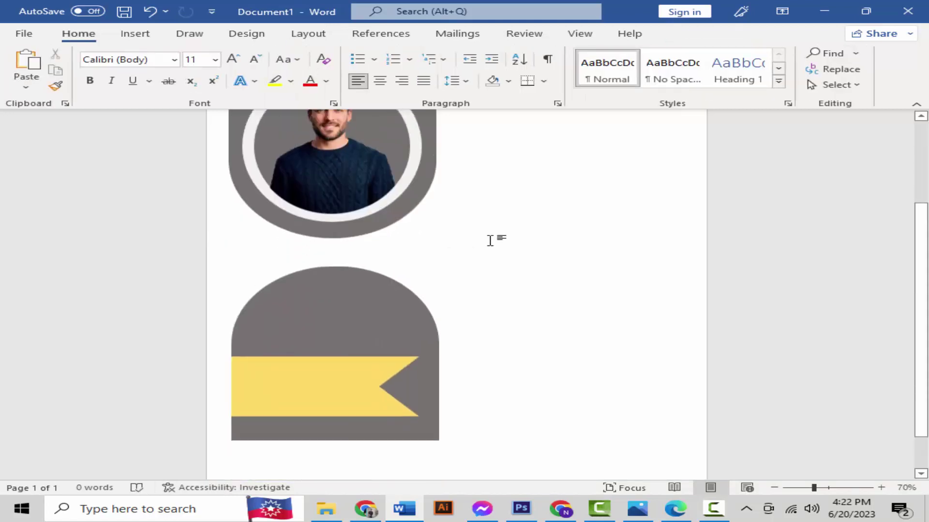
Copy the yellow ribbon in the lower grey sidebar and paste a duplicate.
ctrl+scroll(480, 267, down, 2)
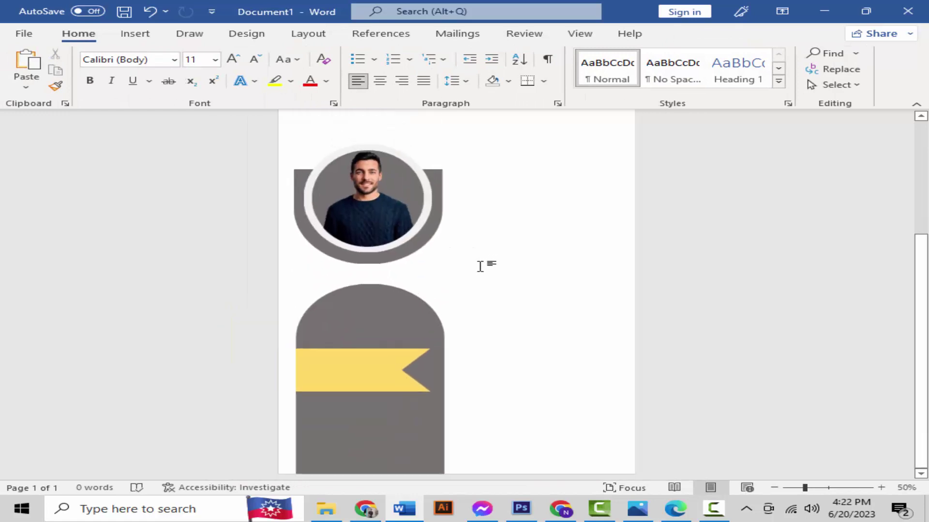
ctrl+scroll(481, 266, down, 1)
ctrl+scroll(472, 274, down, 1)
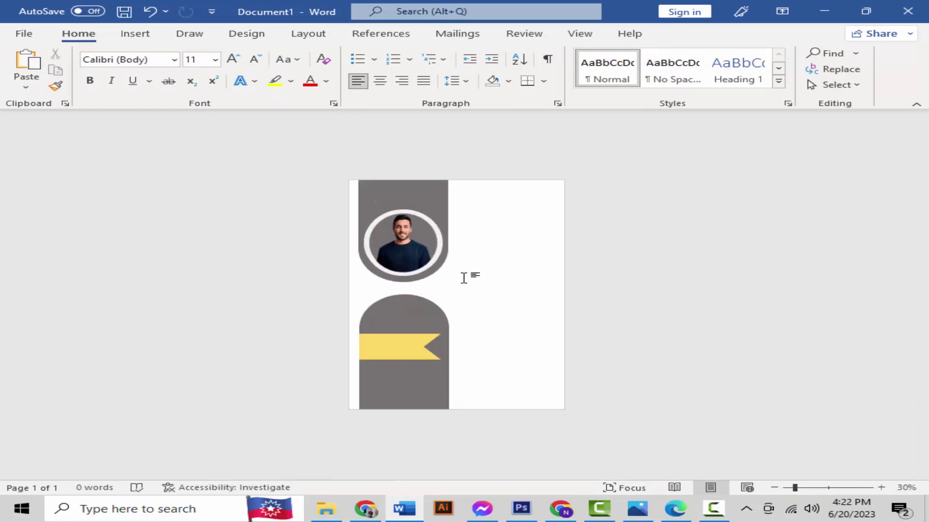
click(403, 343)
right_click(411, 344)
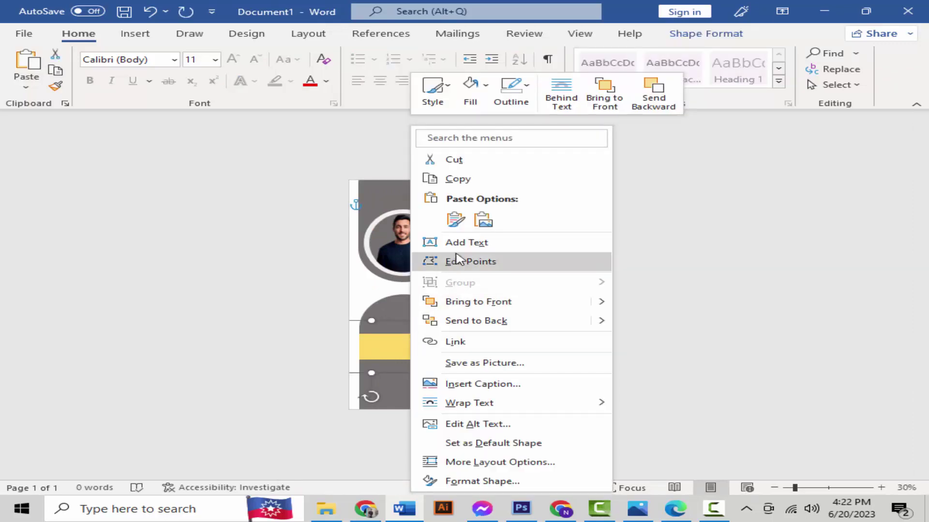
click(463, 180)
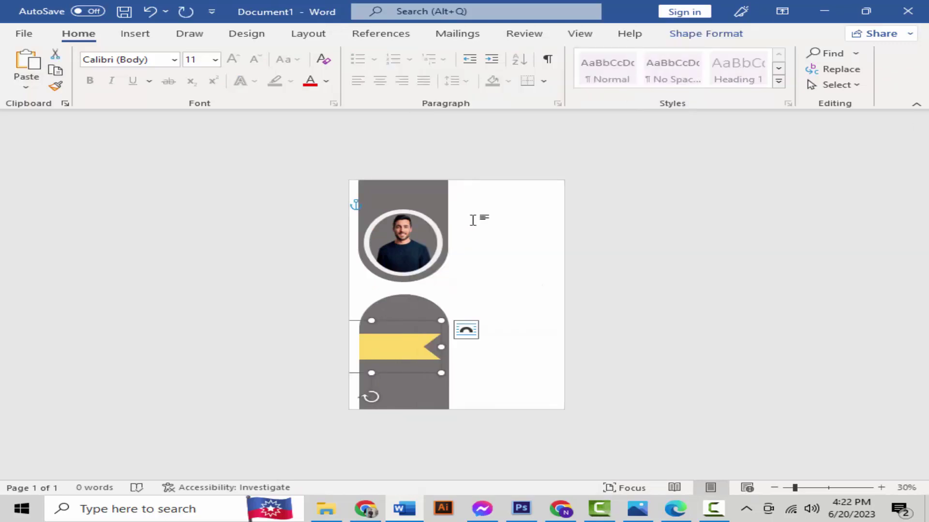
right_click(497, 269)
click(544, 98)
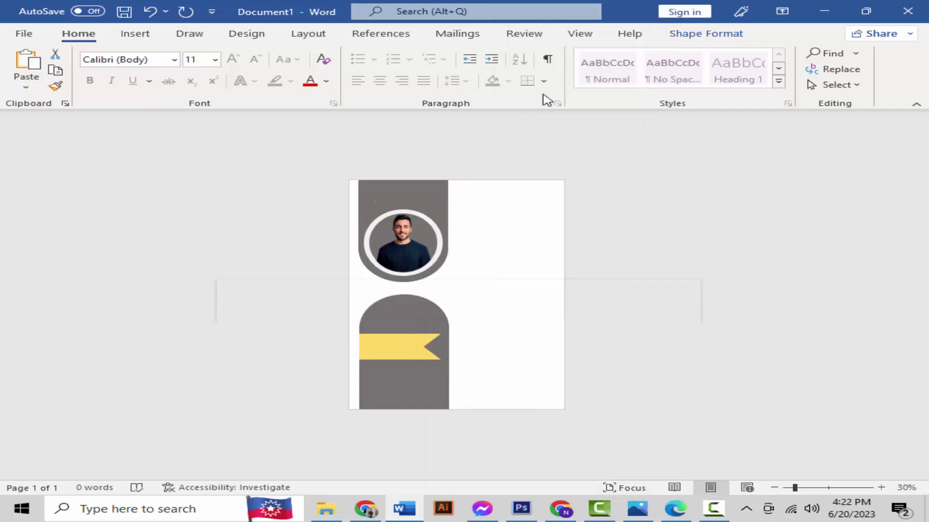
Position the ribbon copy below the first ribbon, flush with the grey column's edge.
mouse_move(463, 224)
mouse_down()
mouse_move(437, 388)
mouse_move(393, 390)
mouse_move(489, 373)
mouse_move(382, 386)
mouse_move(391, 384)
mouse_up()
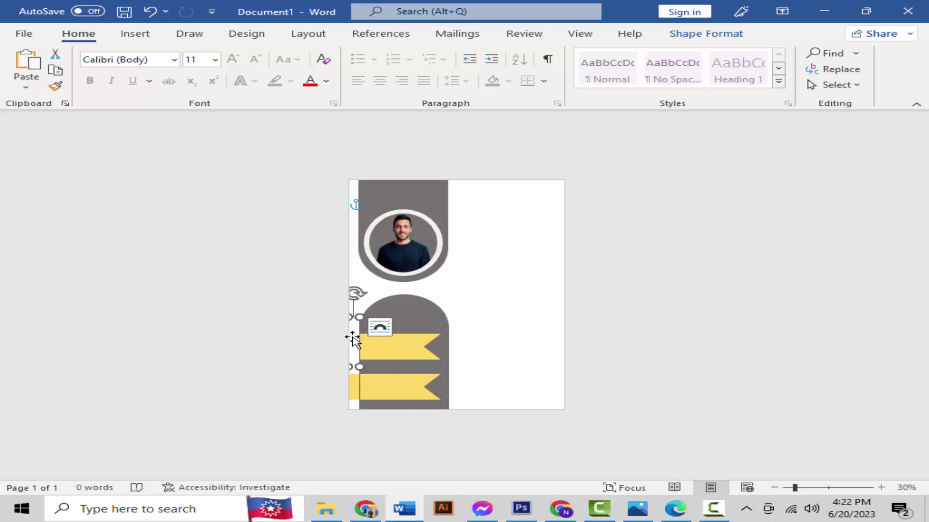
drag(351, 344, 352, 332)
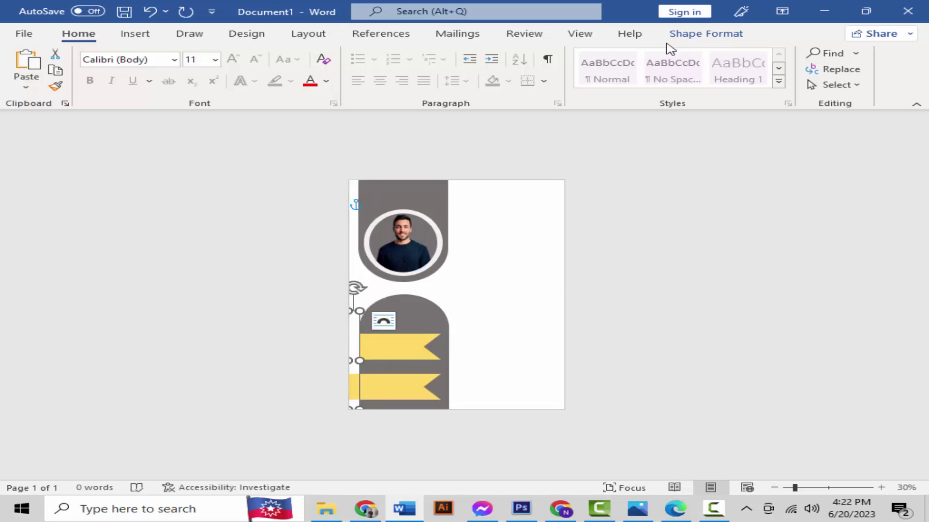
click(691, 35)
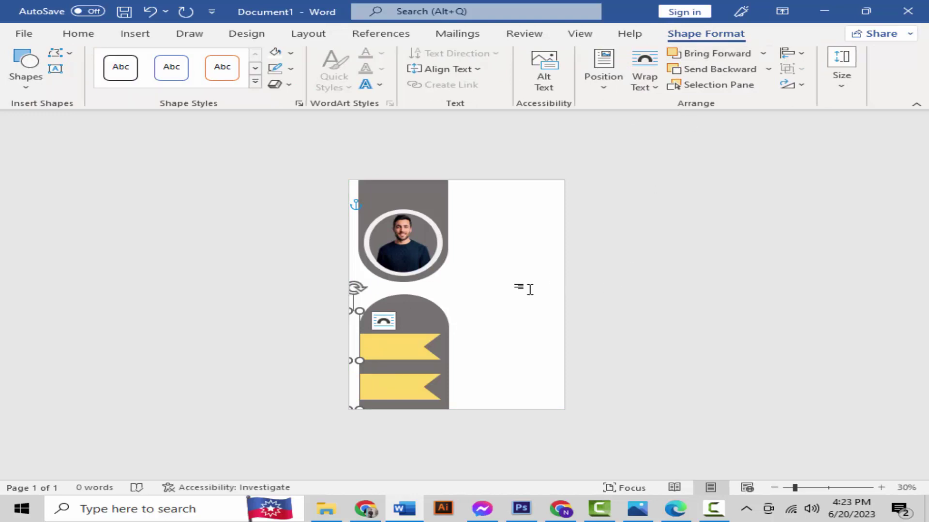
click(489, 286)
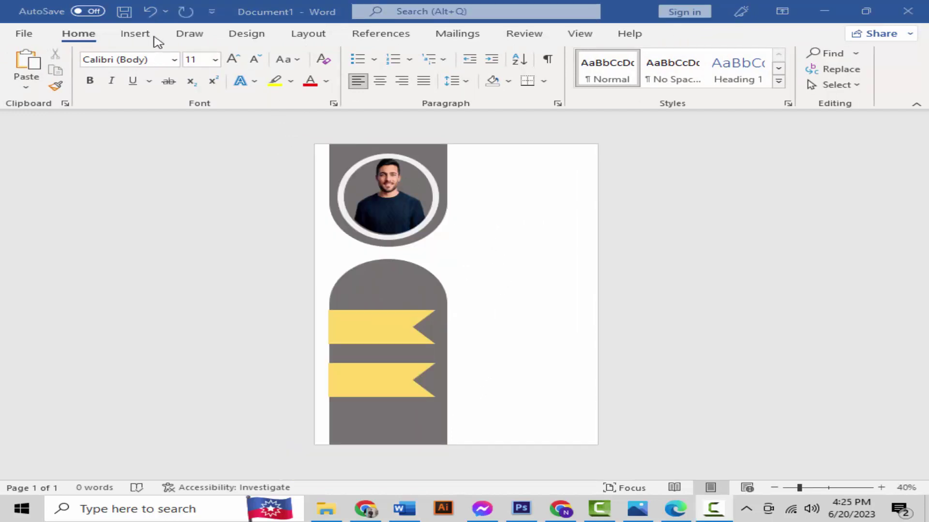
Draw a rounded rectangle bar at the top right, stretching toward the page's right edge.
click(137, 34)
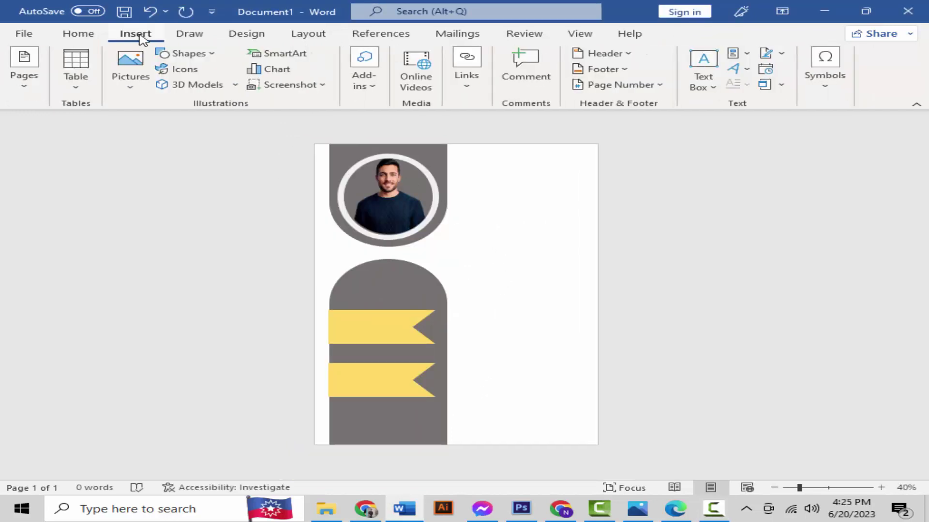
click(186, 54)
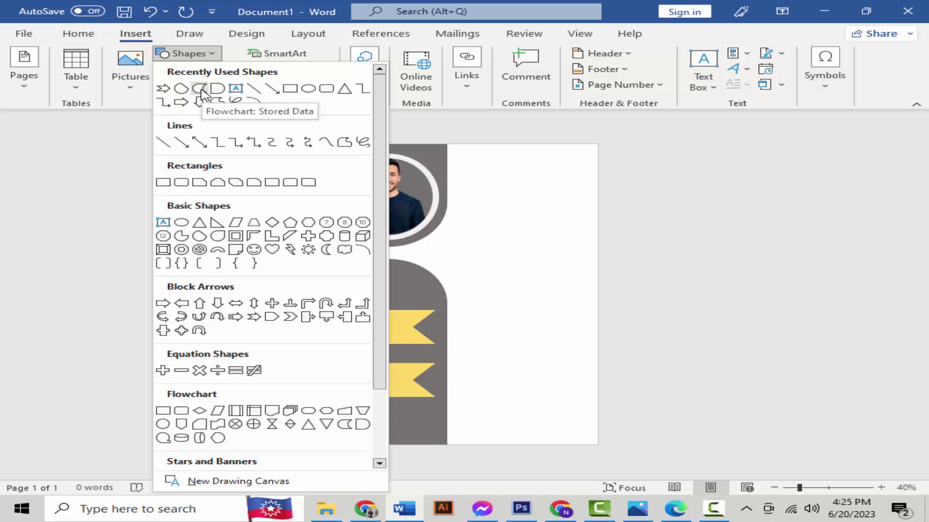
click(328, 89)
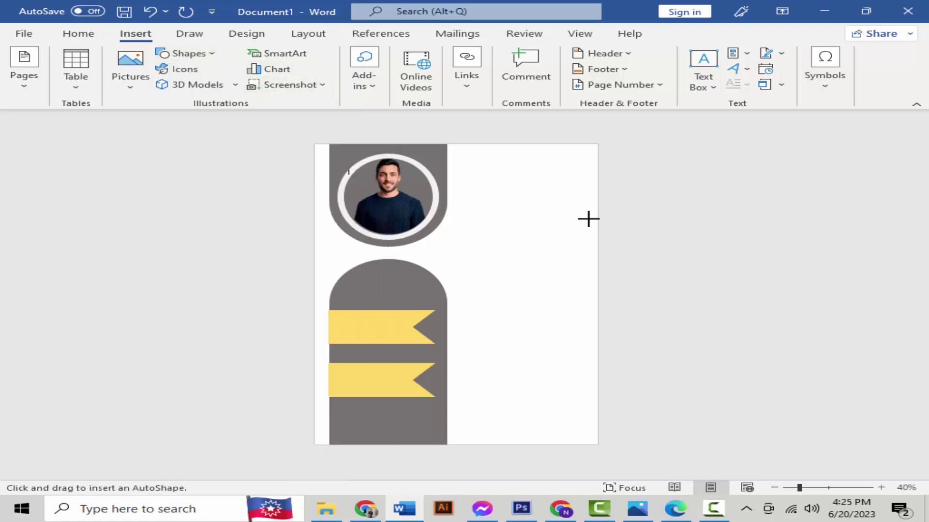
drag(470, 191, 623, 220)
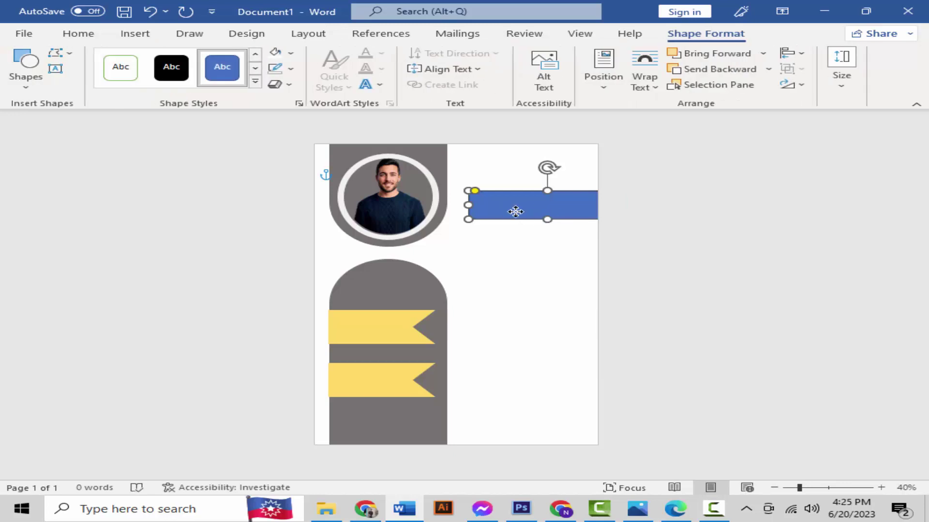
drag(516, 212, 495, 182)
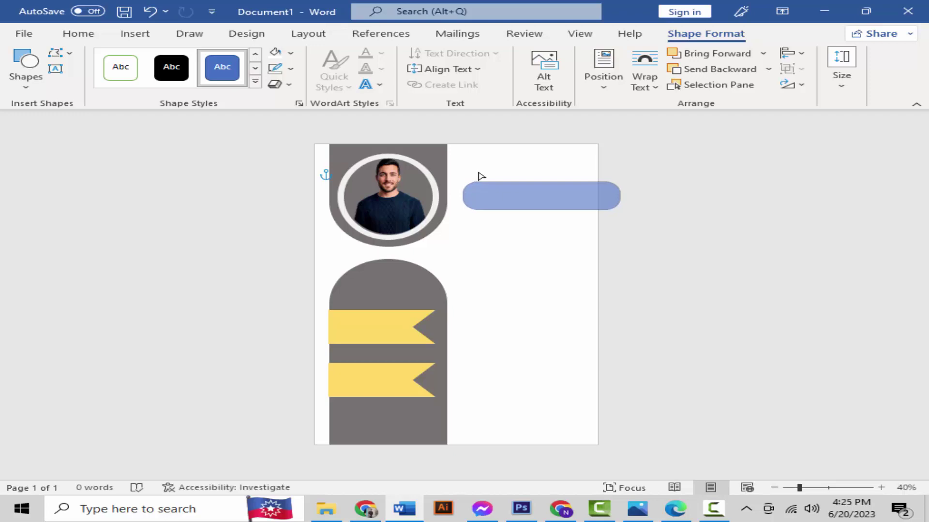
drag(482, 177, 493, 196)
Fill the bar light gold with no outline and make it taller, level with the photo.
click(291, 53)
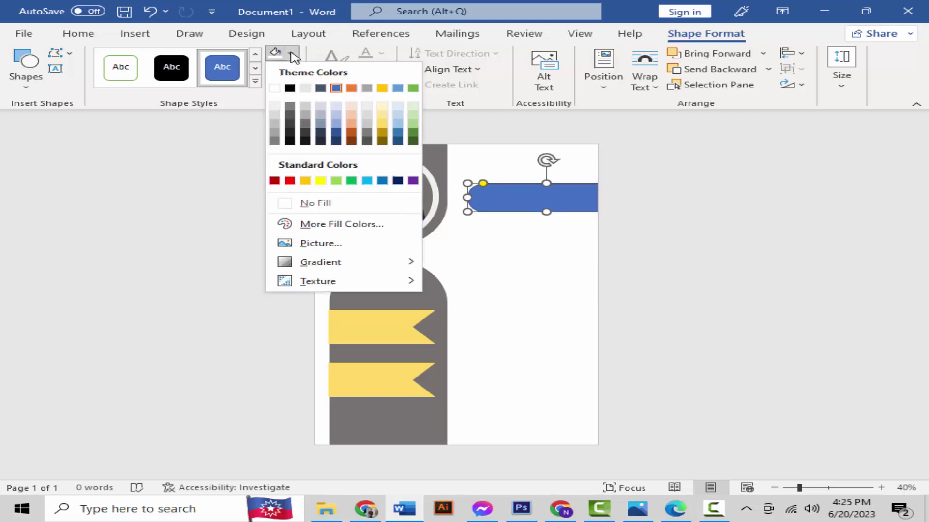
click(382, 126)
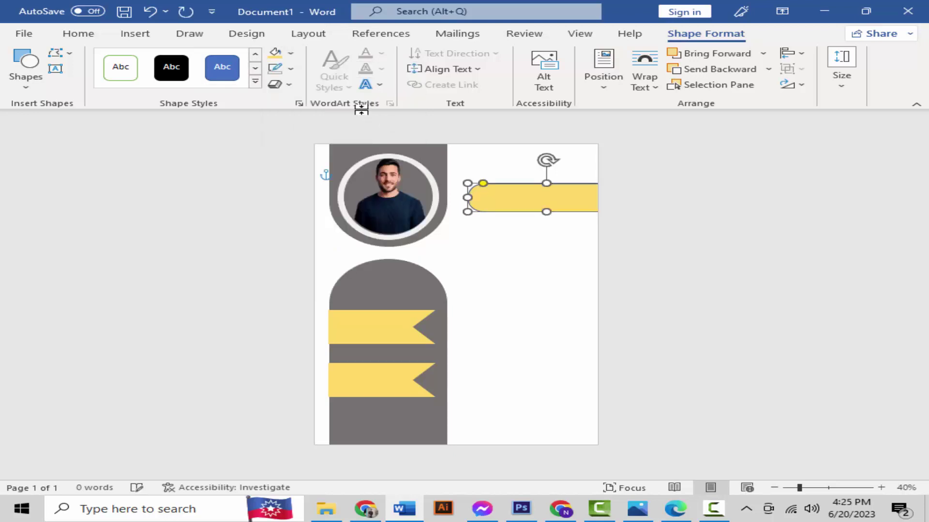
click(291, 68)
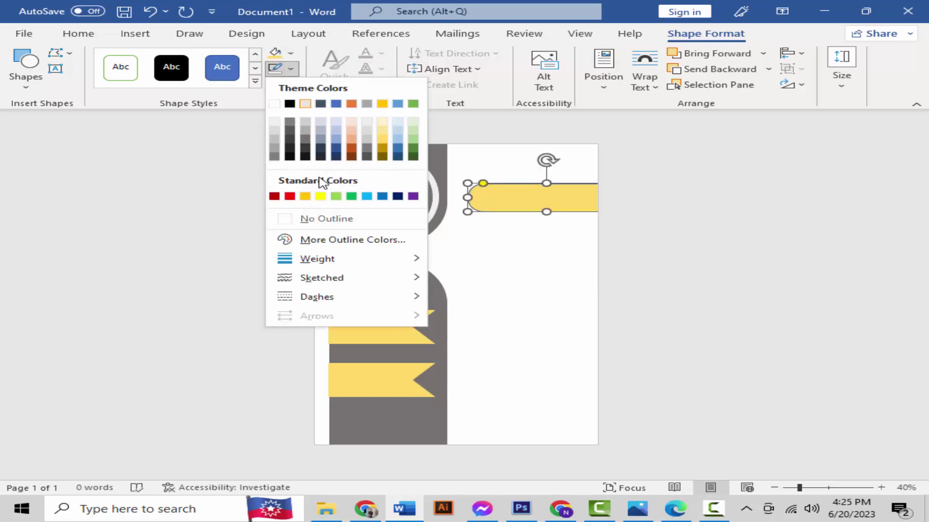
click(323, 220)
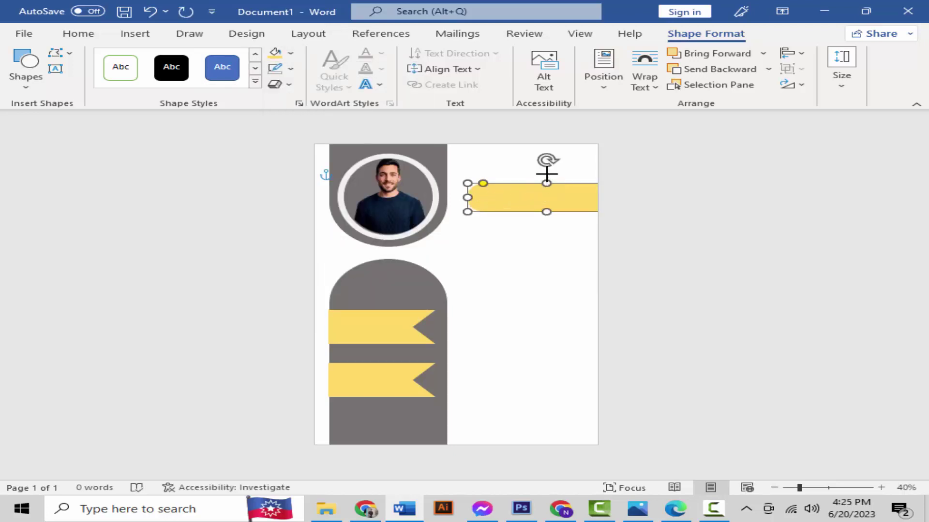
drag(547, 173, 537, 196)
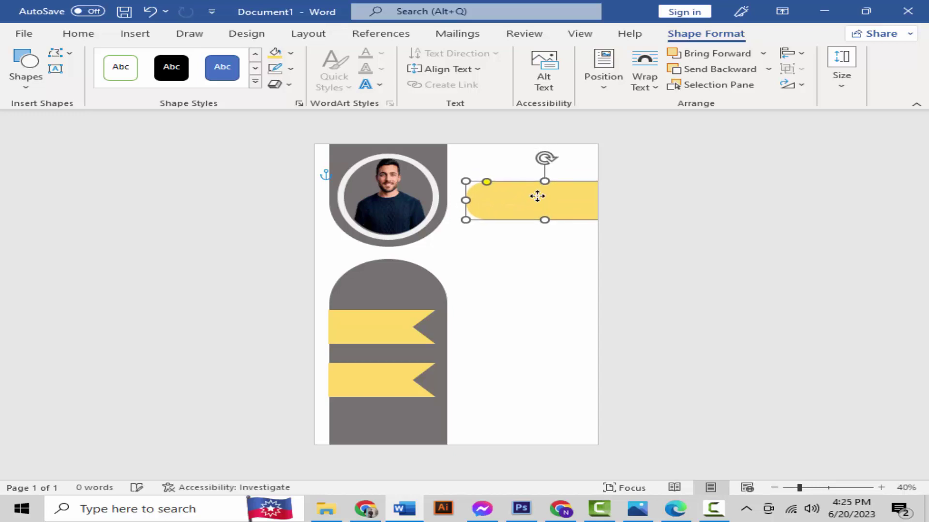
click(522, 263)
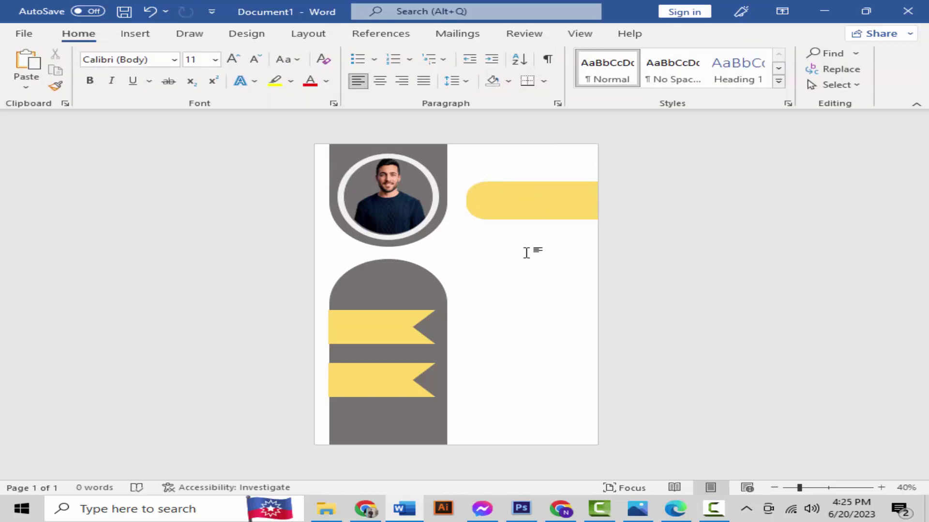
Paste a copy of the yellow bar and place it just below the first bar.
click(526, 211)
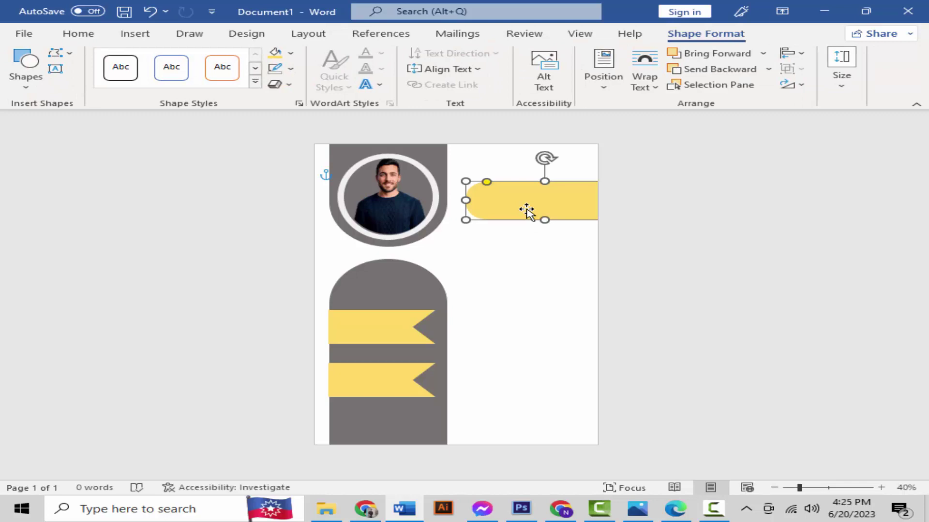
right_click(530, 201)
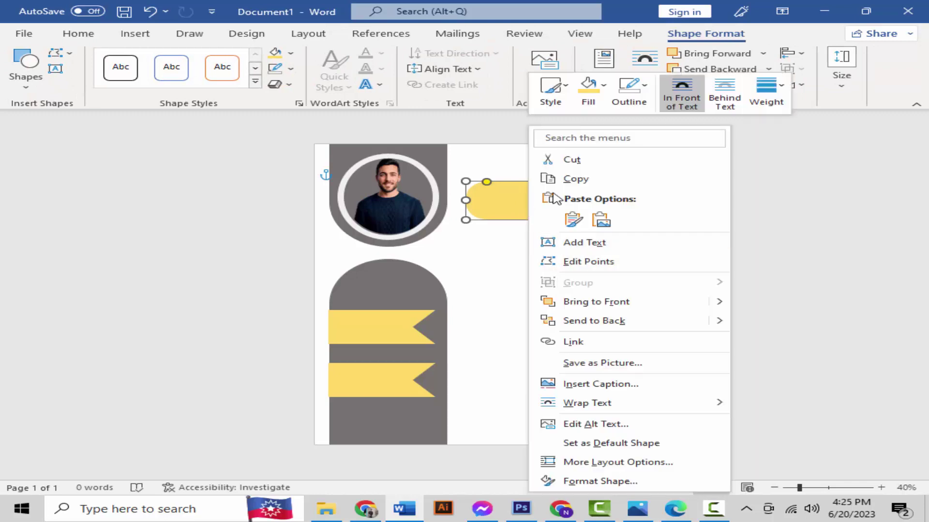
key(Escape)
key(ctrl+z)
right_click(507, 329)
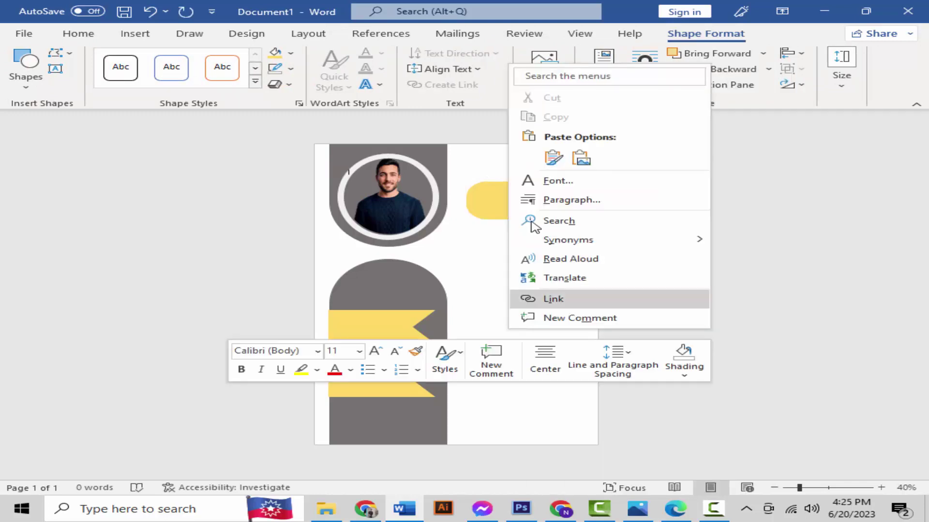
click(558, 164)
mouse_move(467, 209)
mouse_down()
mouse_move(568, 261)
mouse_move(569, 249)
mouse_up()
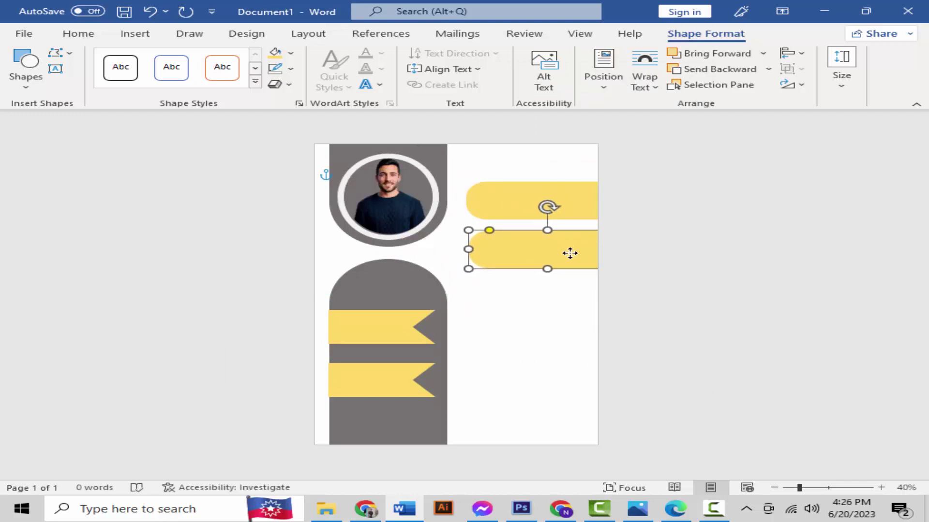
mouse_move(569, 250)
mouse_down()
mouse_move(569, 277)
mouse_move(570, 258)
mouse_move(552, 257)
mouse_move(570, 253)
mouse_move(551, 270)
mouse_move(564, 238)
mouse_up()
click(555, 297)
Undo an extra pasted copy of the thin bar, leaving only the second bar.
click(555, 256)
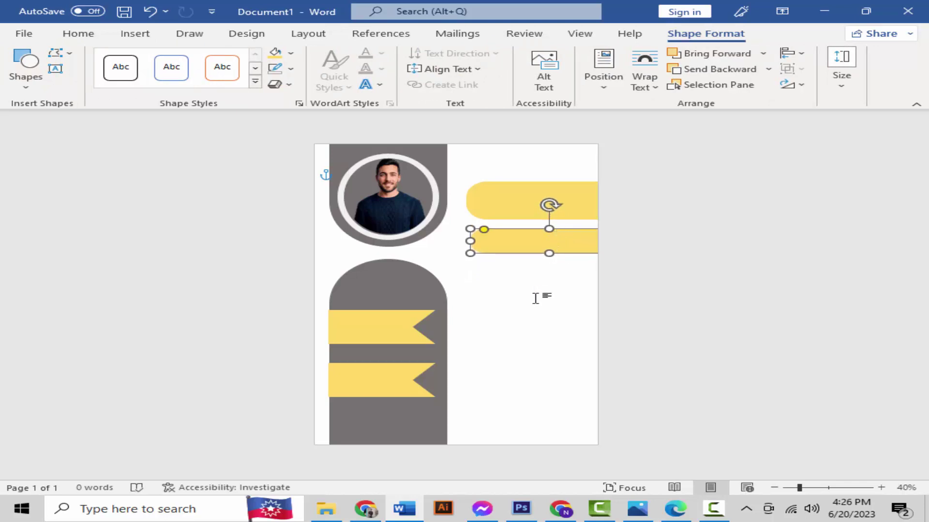
right_click(518, 247)
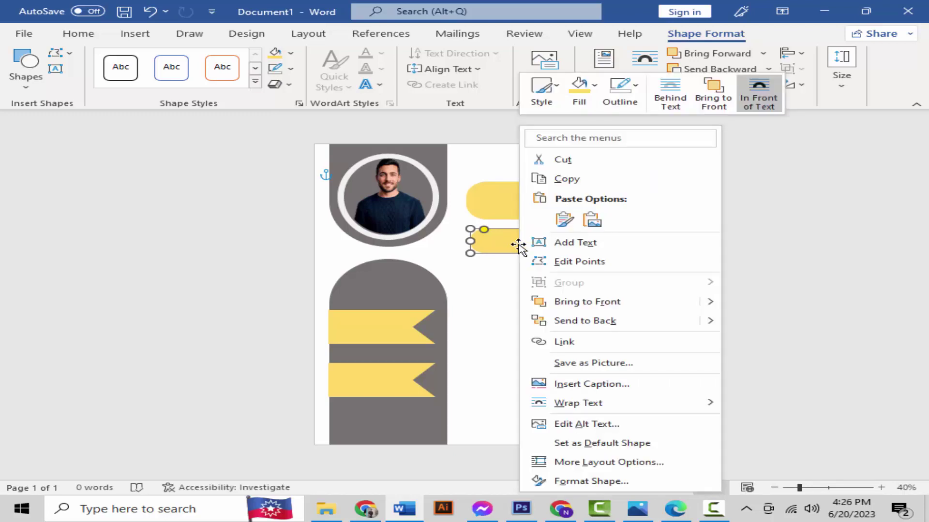
click(563, 220)
drag(521, 278, 514, 299)
key(ctrl+z)
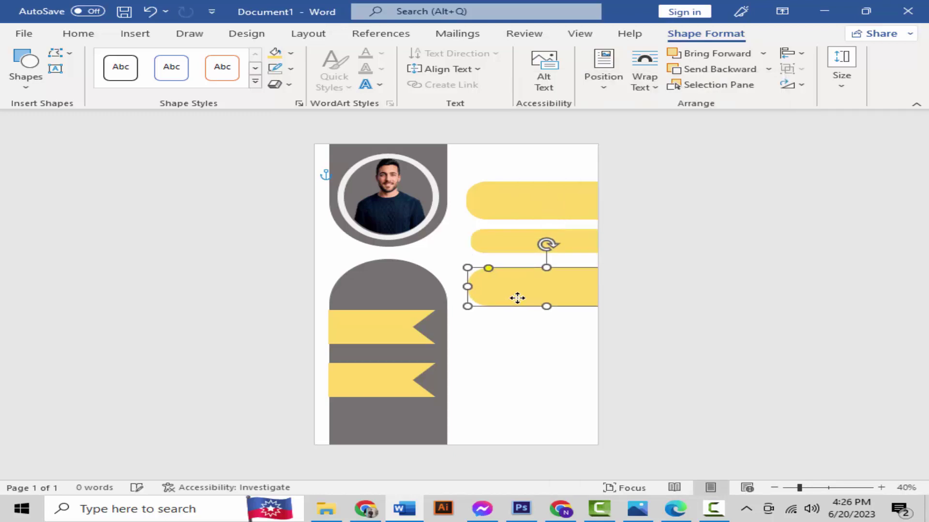
key(ctrl+z)
click(518, 250)
key(ctrl+y)
key(ctrl+y)
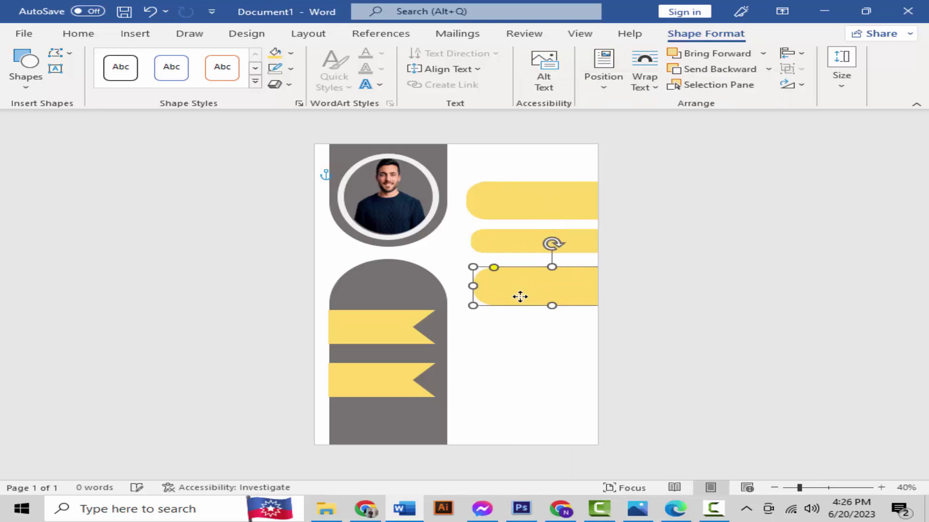
key(ctrl+z)
right_click(503, 234)
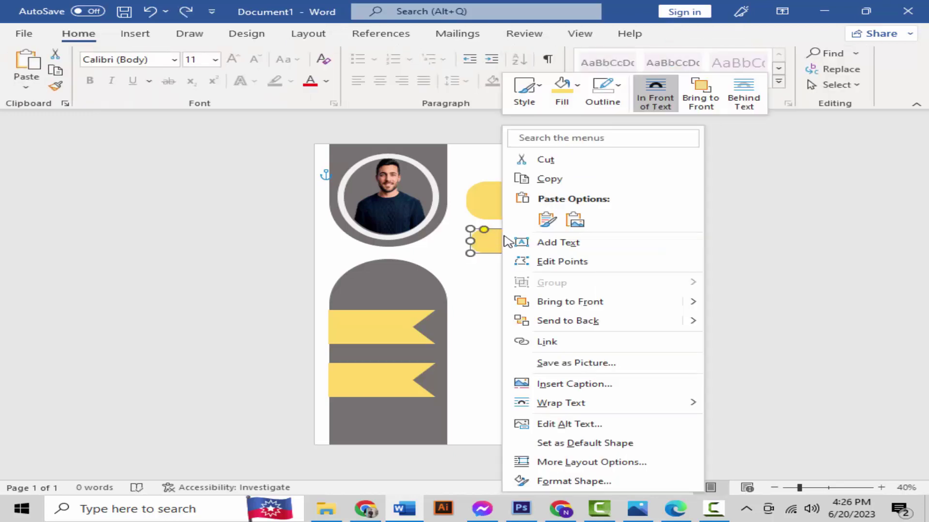
Paste two more thin yellow bars and place them further down the right side.
click(543, 178)
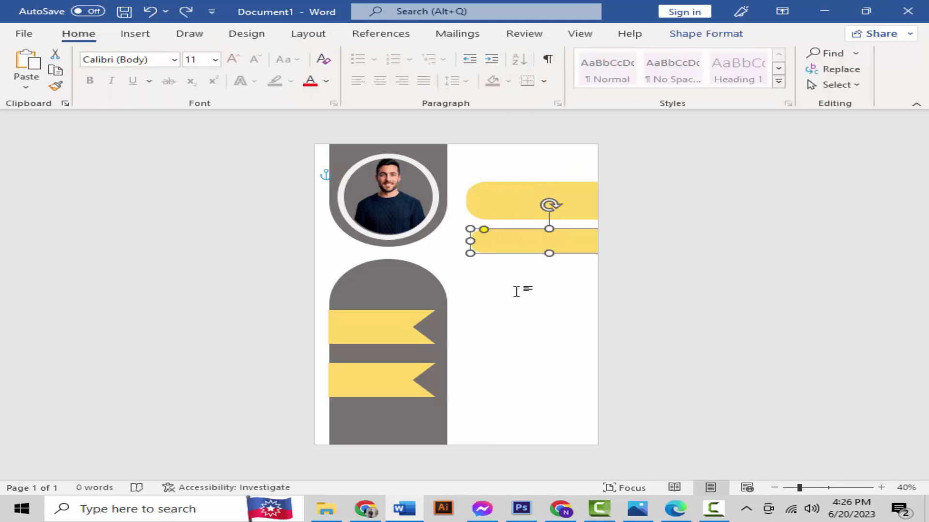
click(514, 288)
right_click(514, 288)
click(557, 120)
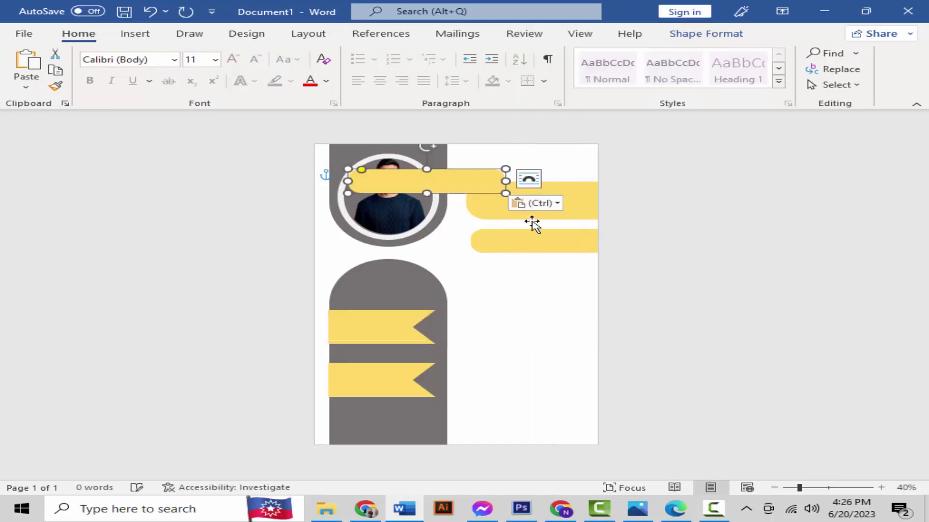
mouse_move(462, 183)
mouse_down()
mouse_move(586, 281)
mouse_move(591, 330)
mouse_up()
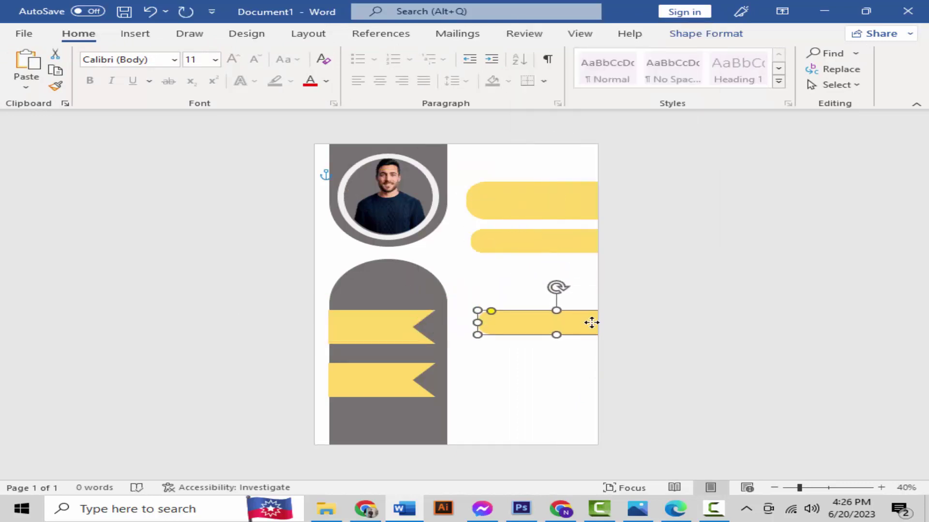
right_click(571, 327)
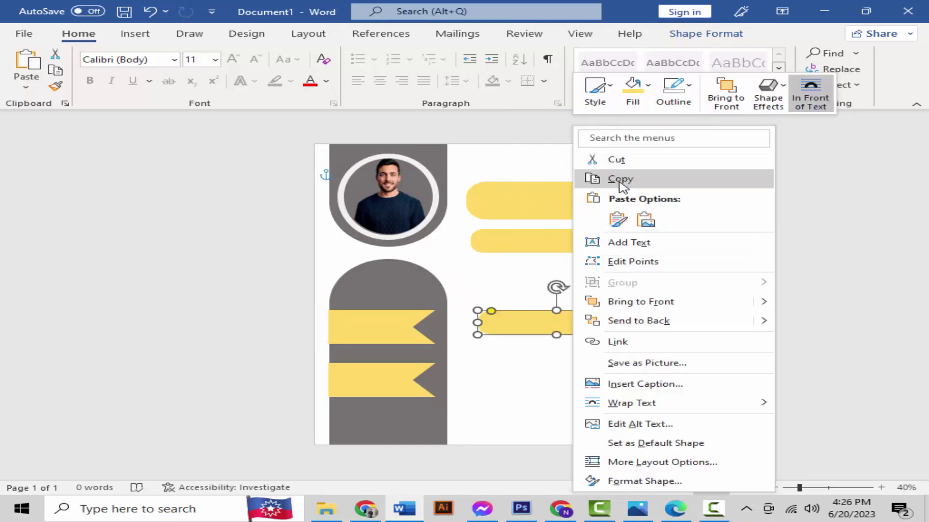
click(620, 179)
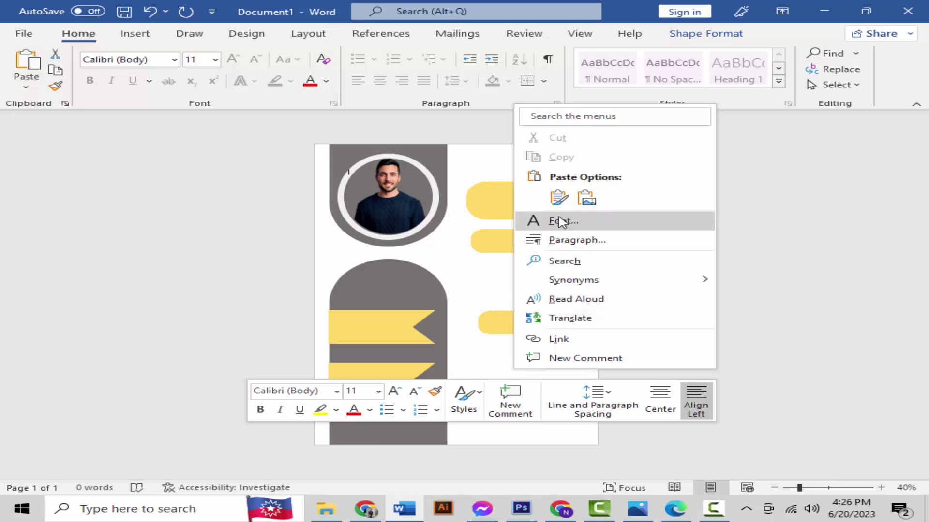
click(559, 198)
drag(480, 189, 606, 385)
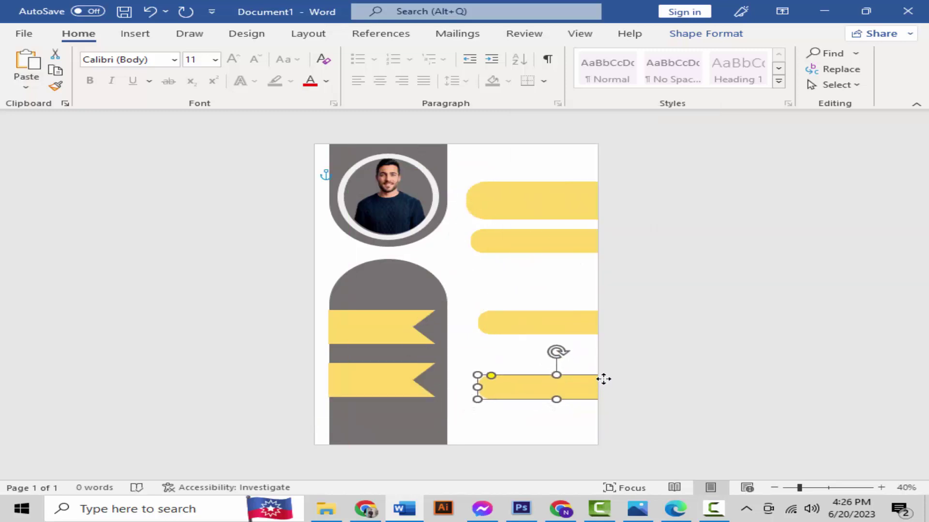
drag(606, 385, 605, 376)
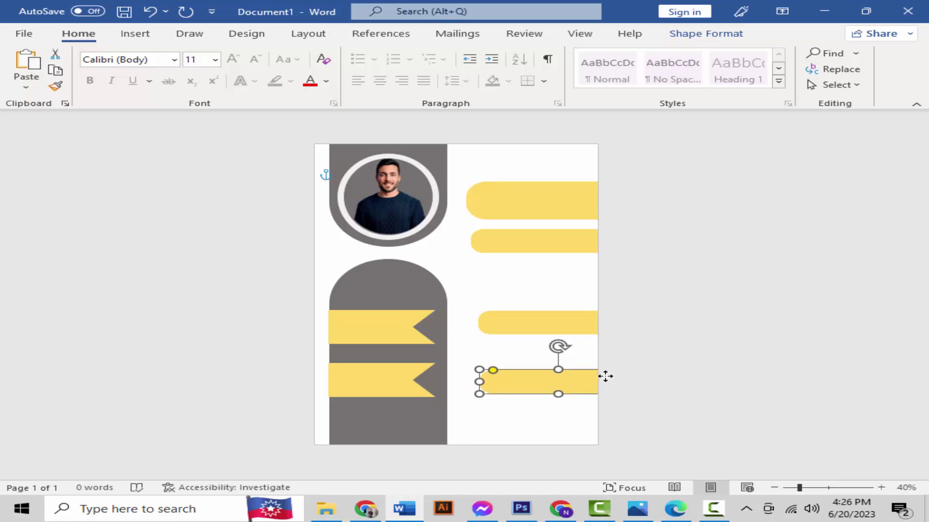
Align Left the lower three yellow bars, then nudge the bottom bar down slightly.
click(515, 245)
shift+click(528, 324)
shift+click(531, 389)
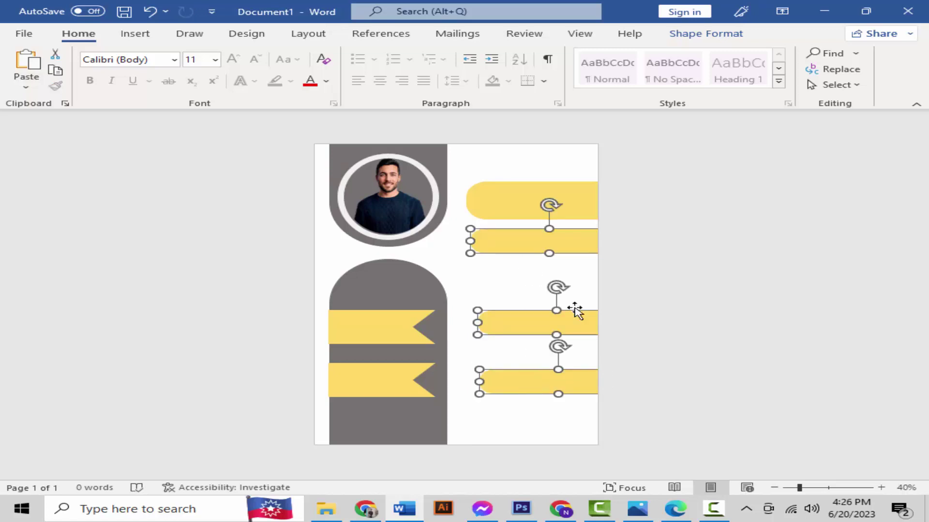
click(683, 41)
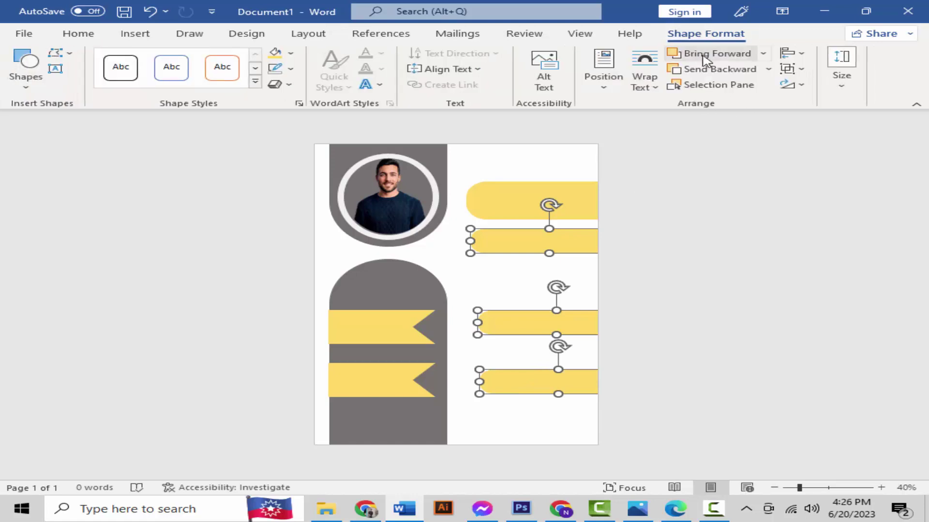
click(800, 54)
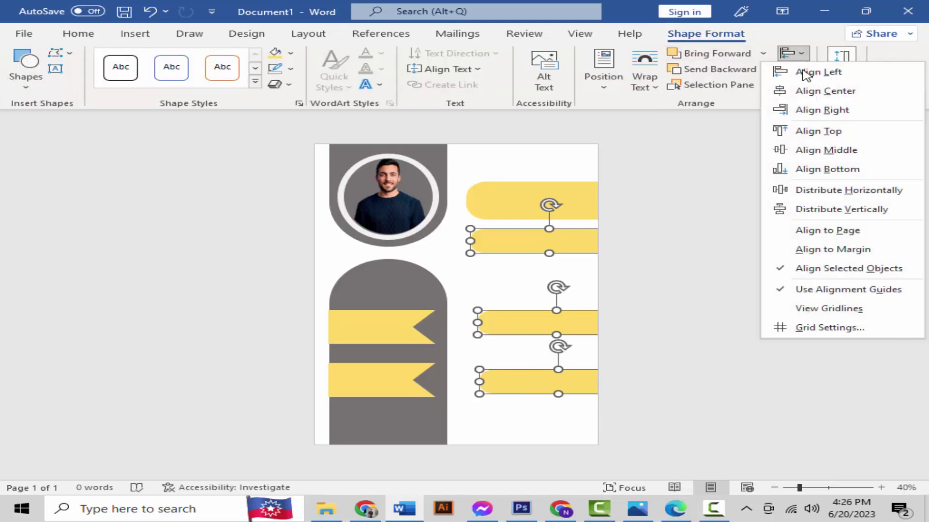
click(818, 72)
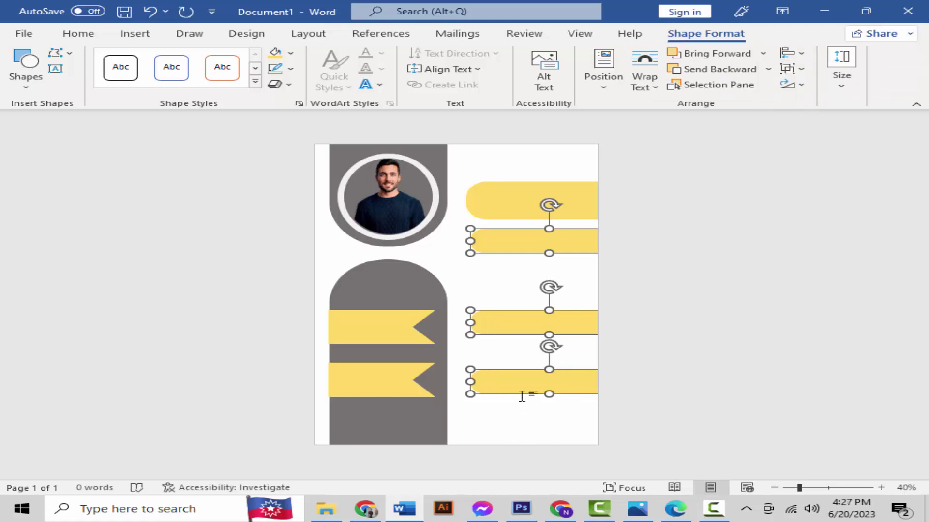
click(512, 419)
click(520, 381)
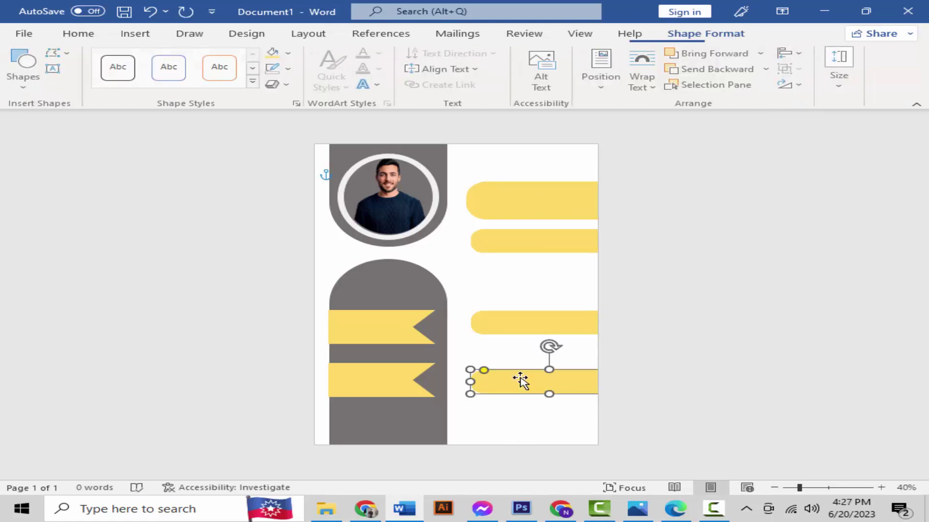
key(Down)
key(Down)
key(Down)
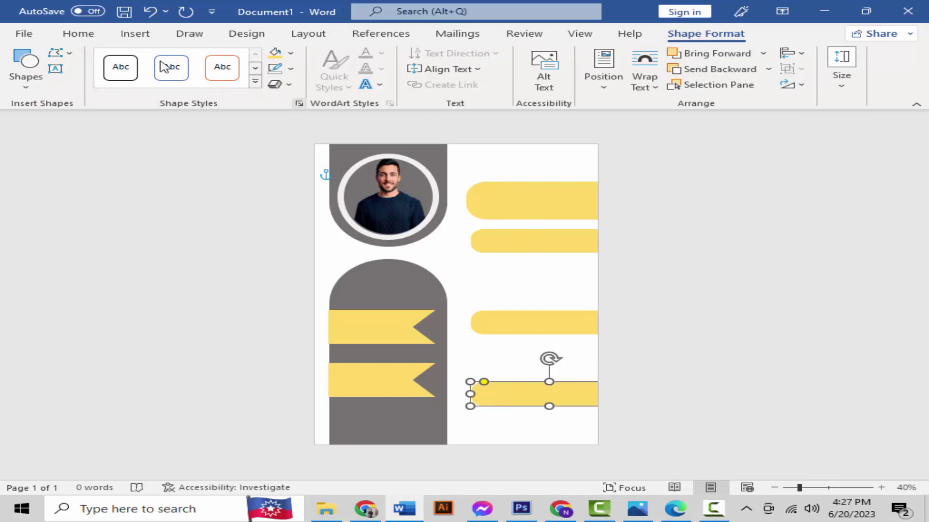
click(134, 38)
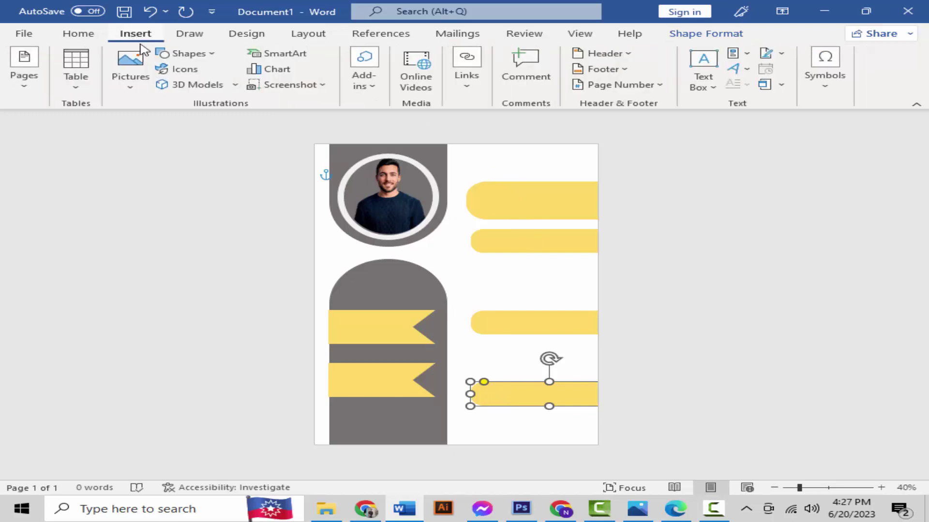
Insert a simple text box beside the photo with no fill and no outline.
click(691, 77)
click(622, 176)
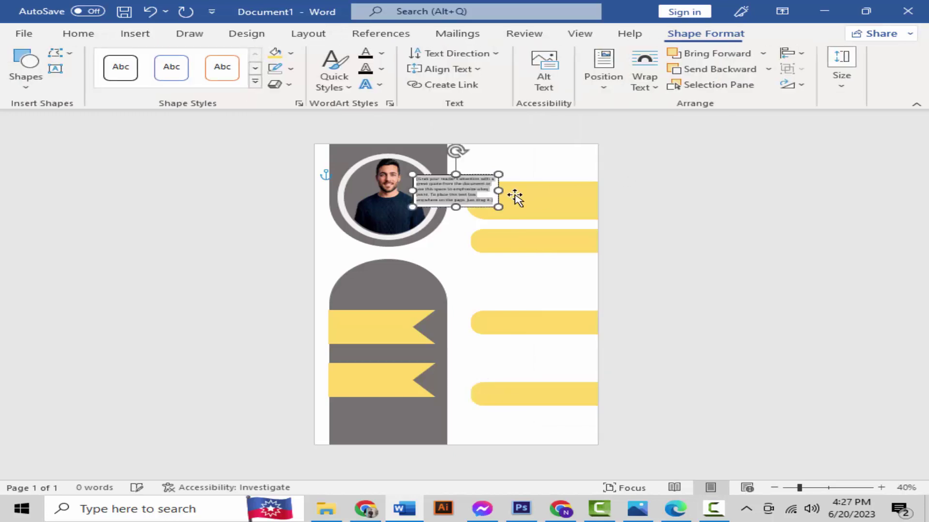
drag(498, 207, 527, 215)
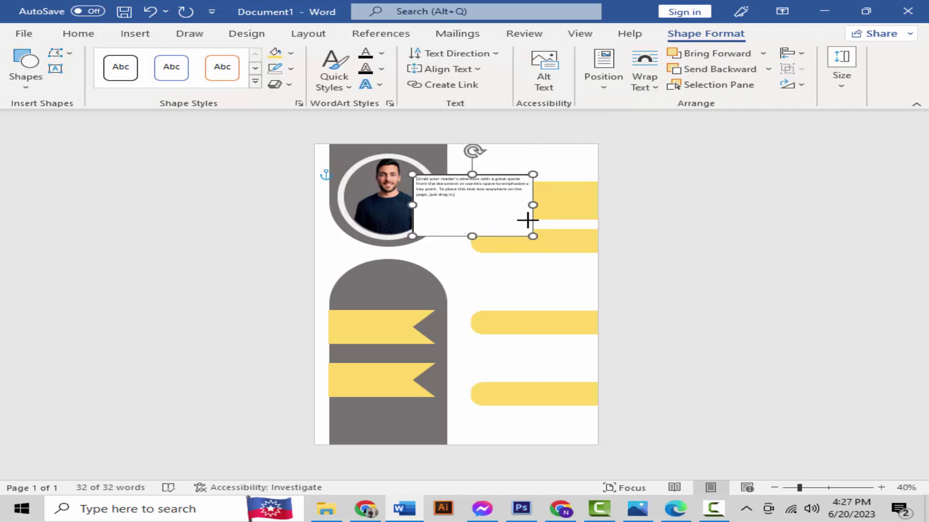
click(514, 201)
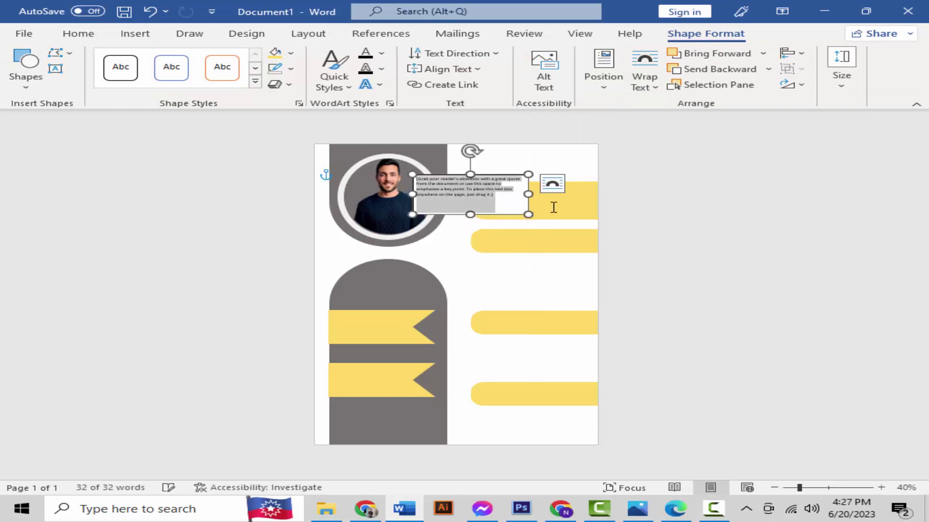
click(457, 179)
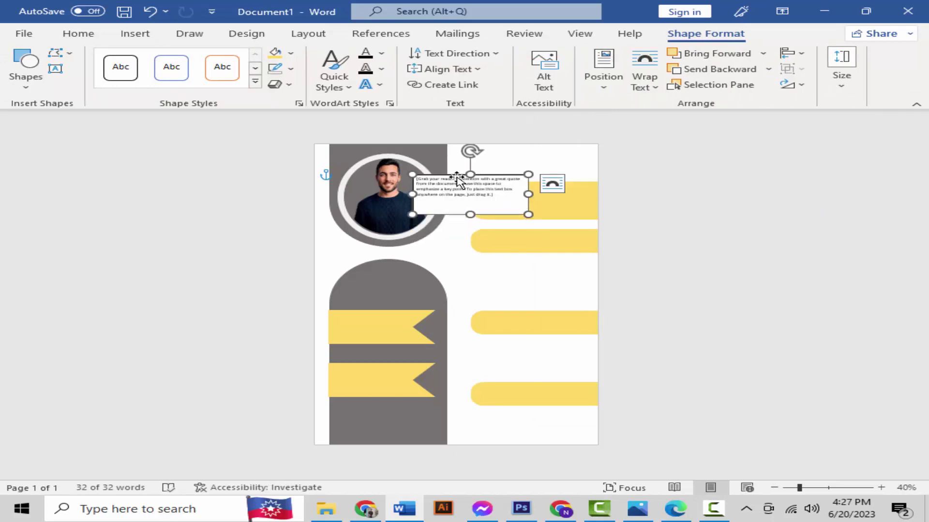
click(290, 53)
click(285, 203)
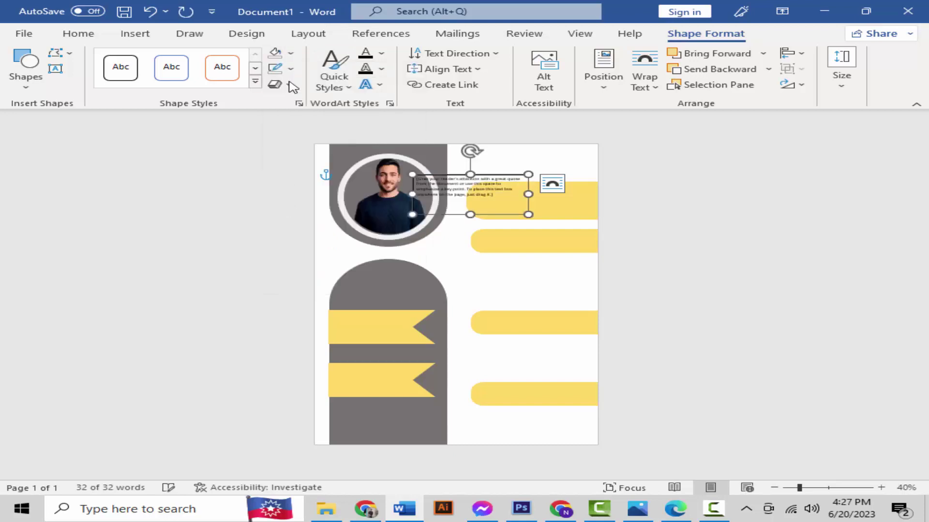
click(293, 70)
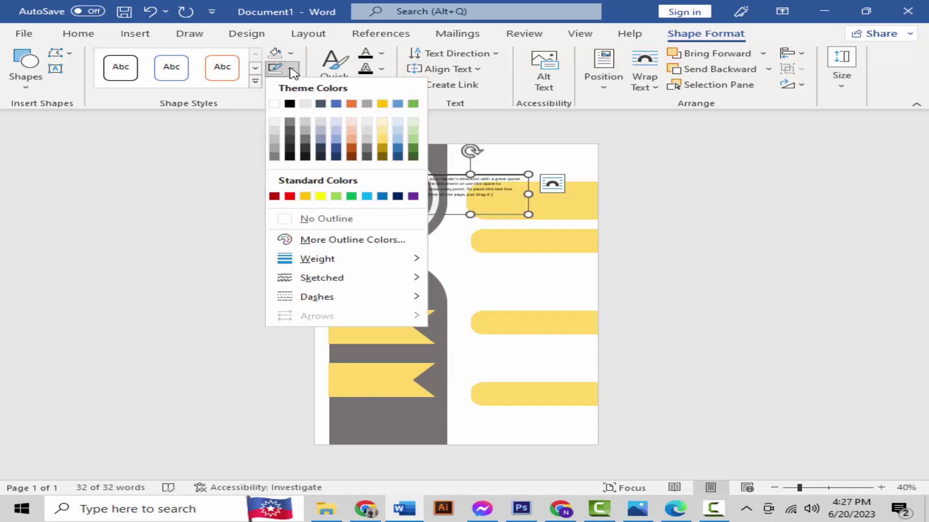
click(292, 218)
Replace the placeholder text with 'your name' and shrink the box to fit.
triple_click(480, 196)
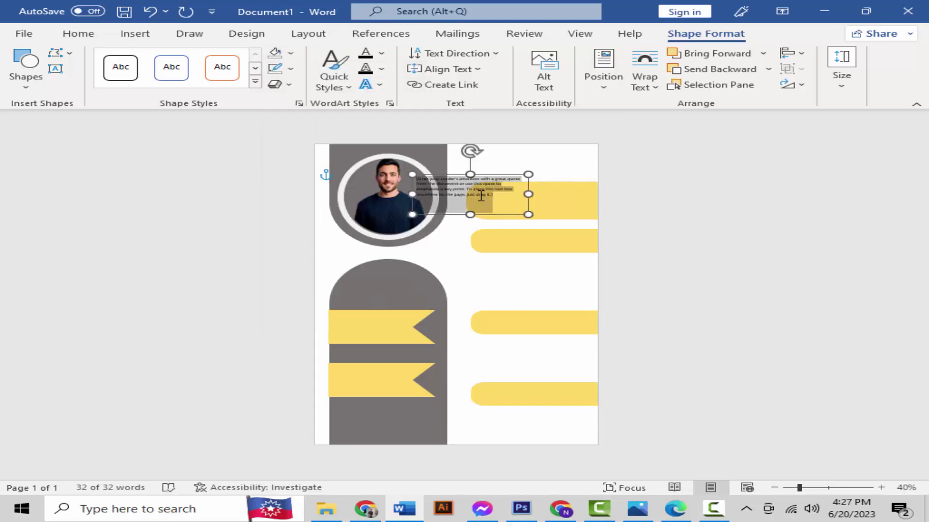
text(your)
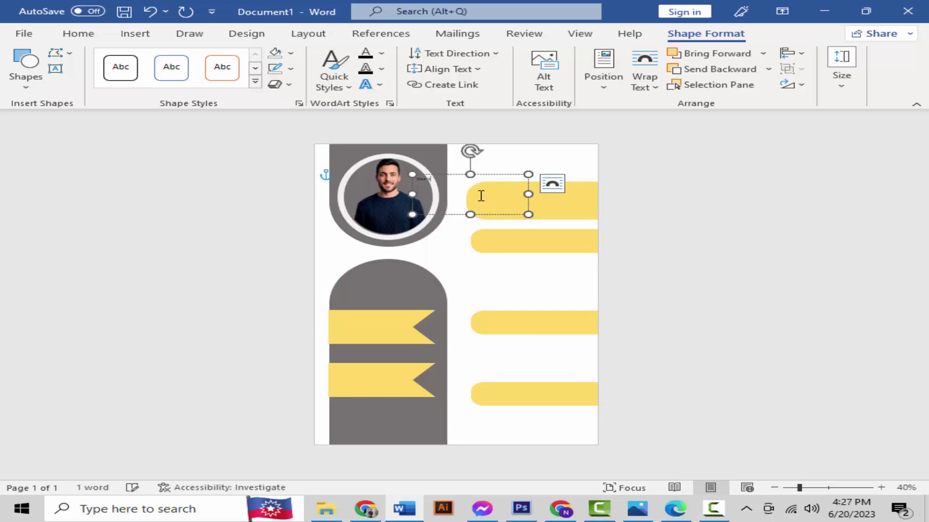
text( name)
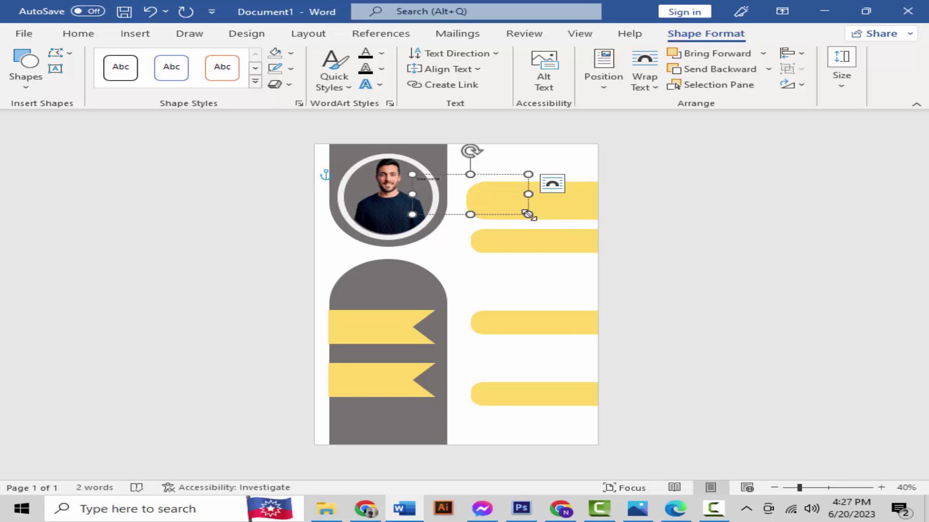
drag(528, 215, 504, 210)
triple_click(466, 196)
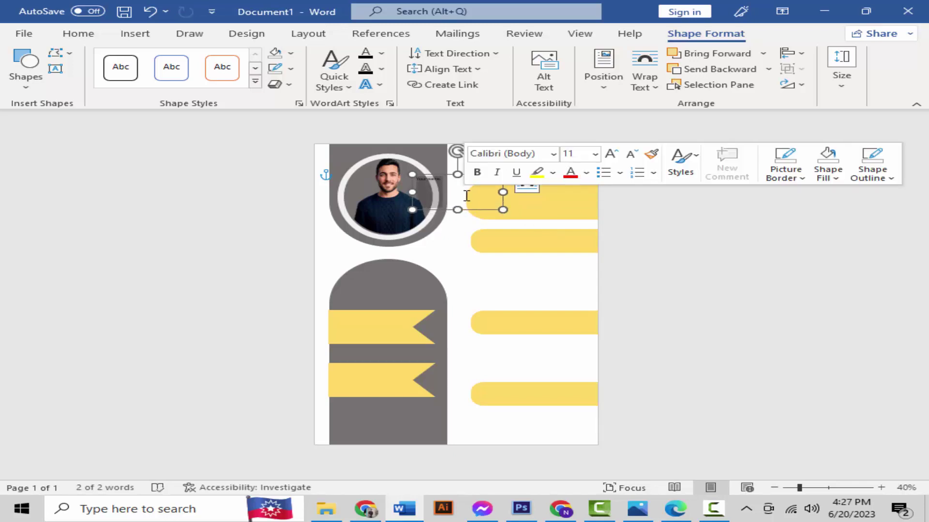
Set the name text to 36 pt and convert it to UPPERCASE.
click(79, 33)
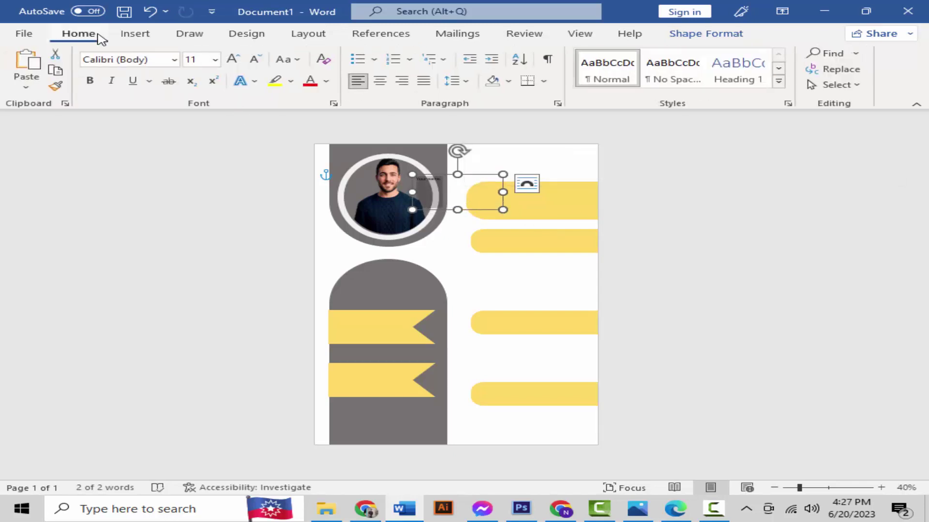
click(233, 59)
click(233, 59)
click(232, 59)
click(232, 59)
click(233, 59)
click(233, 59)
click(233, 59)
click(233, 59)
click(233, 59)
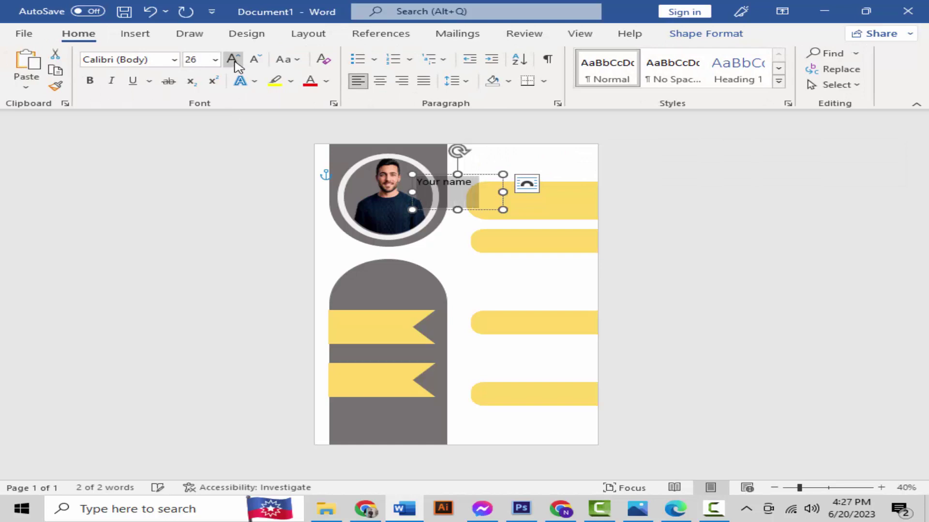
click(233, 59)
click(233, 59)
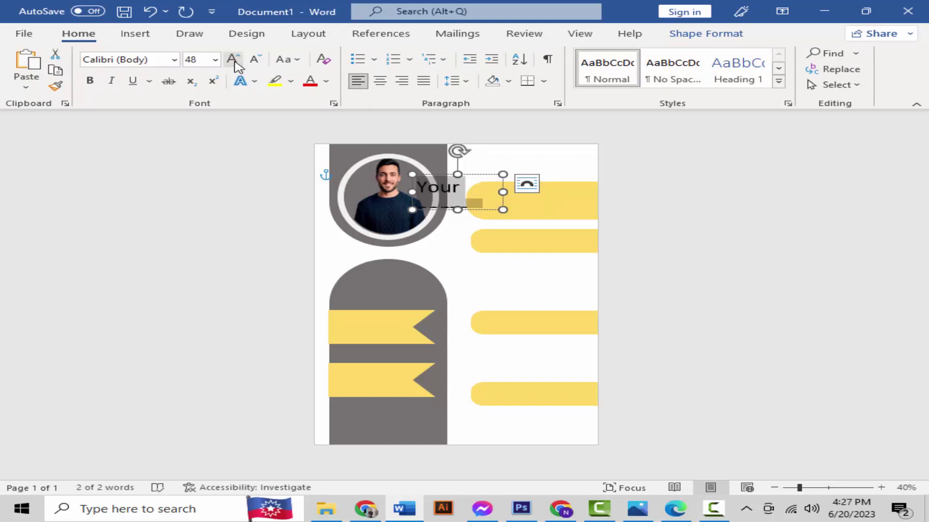
click(254, 59)
click(254, 59)
click(254, 59)
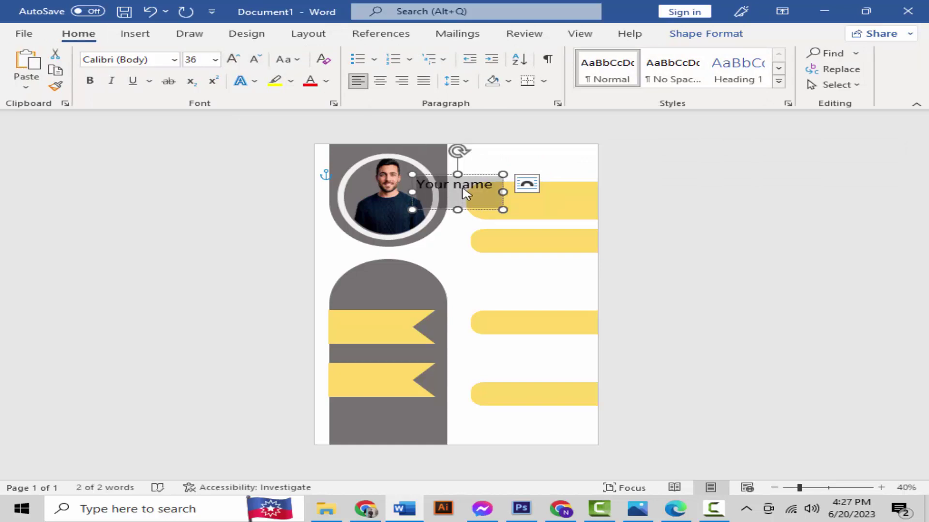
click(289, 59)
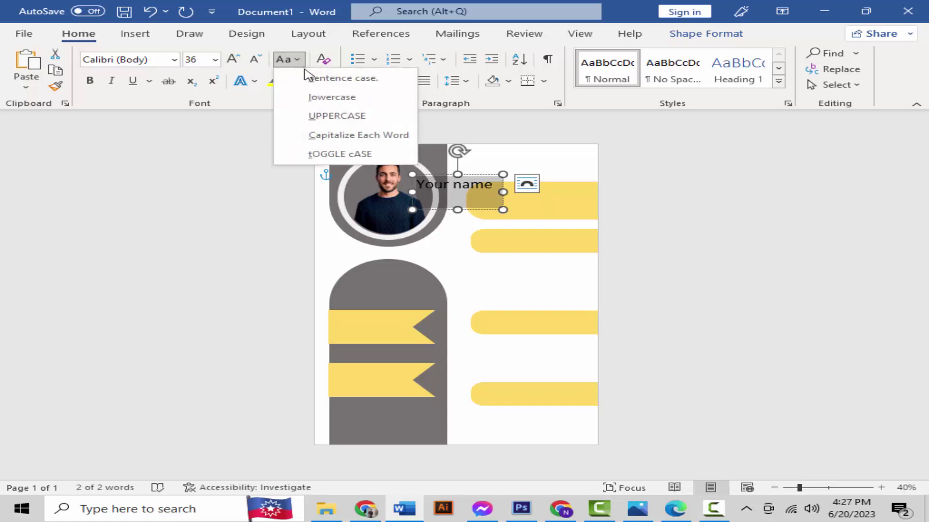
click(333, 119)
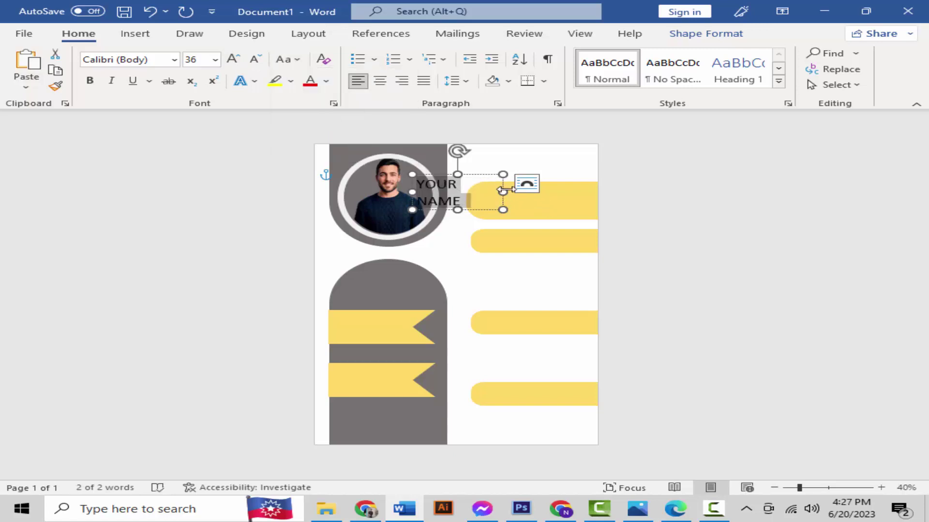
Make YOUR NAME bold white on one line and move its box onto the top yellow bar.
drag(519, 192, 525, 191)
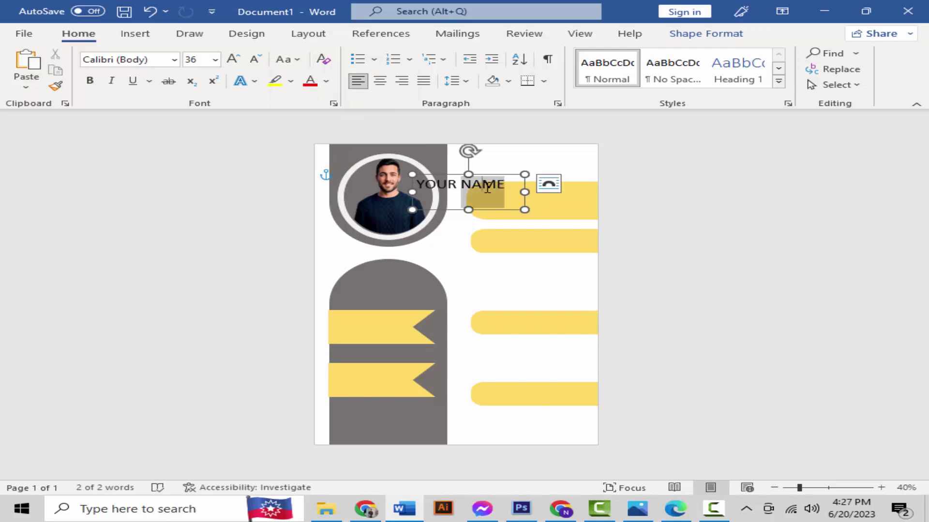
click(90, 81)
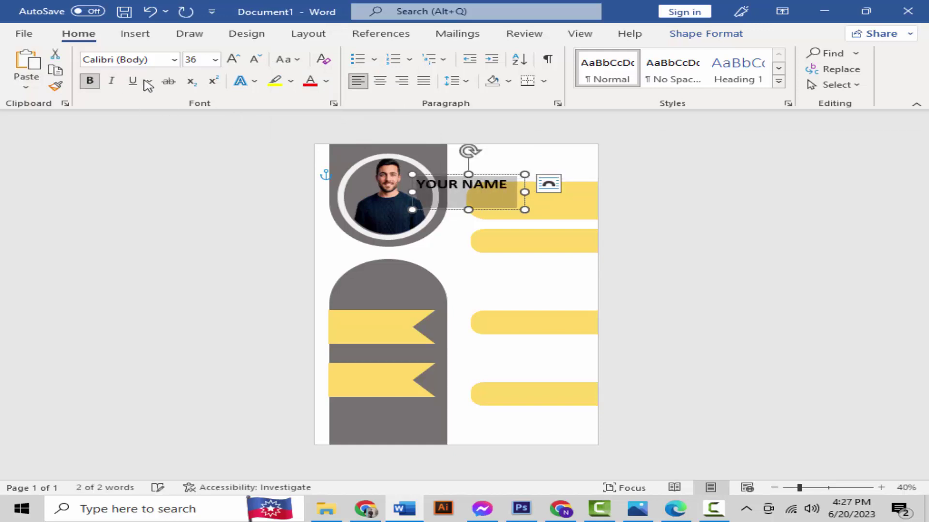
click(326, 81)
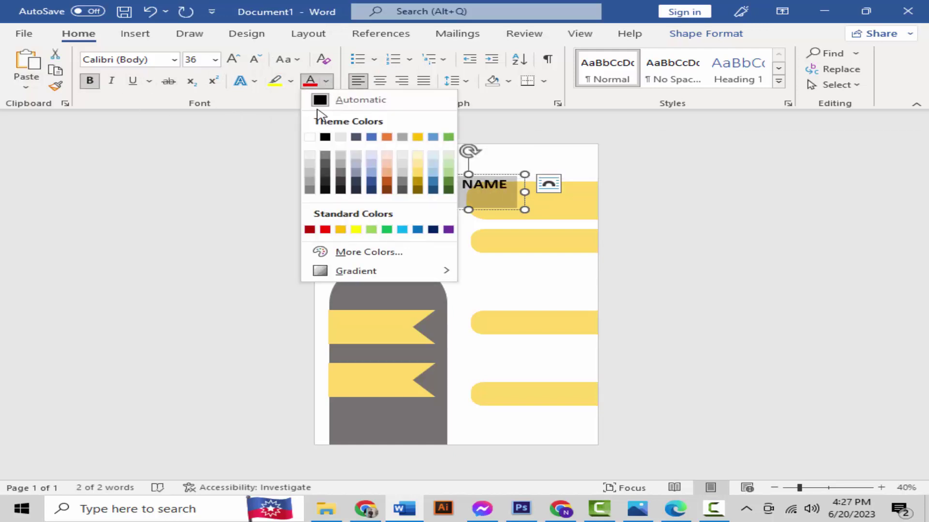
click(310, 137)
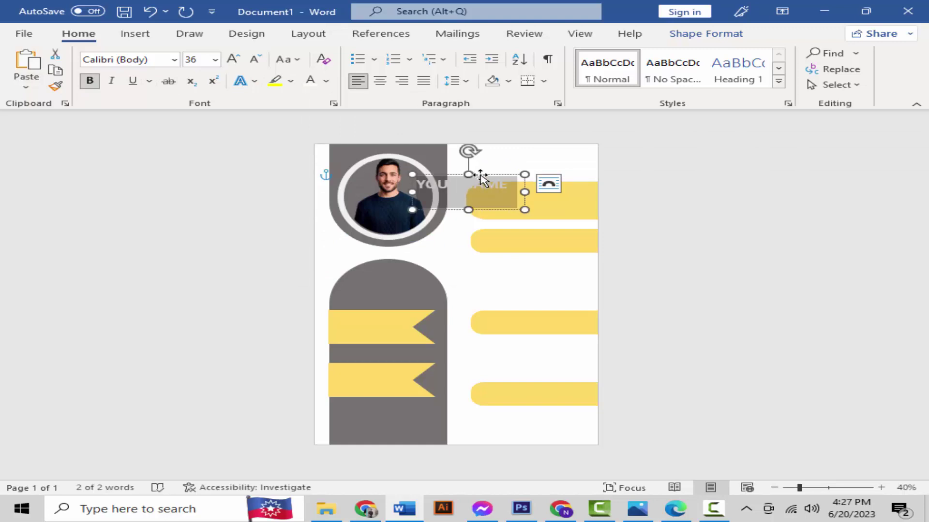
click(534, 190)
mouse_move(534, 190)
mouse_down()
mouse_move(548, 189)
mouse_move(315, 152)
mouse_up()
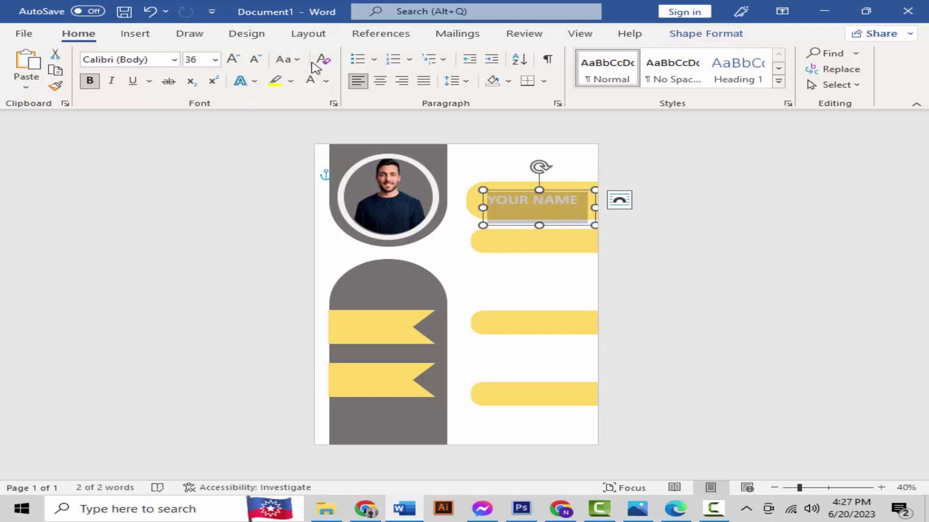
Make YOUR NAME black 48 pt on one line, aligned to the page's right edge.
click(326, 82)
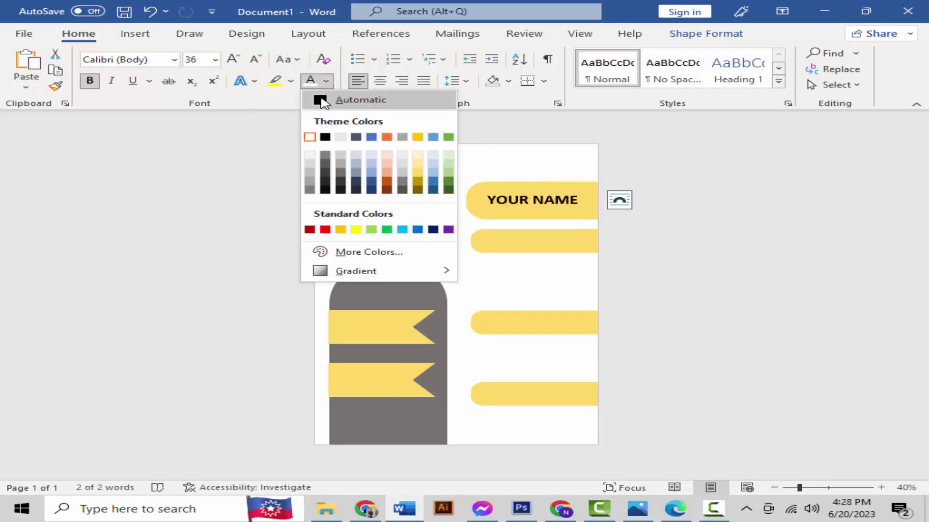
click(321, 99)
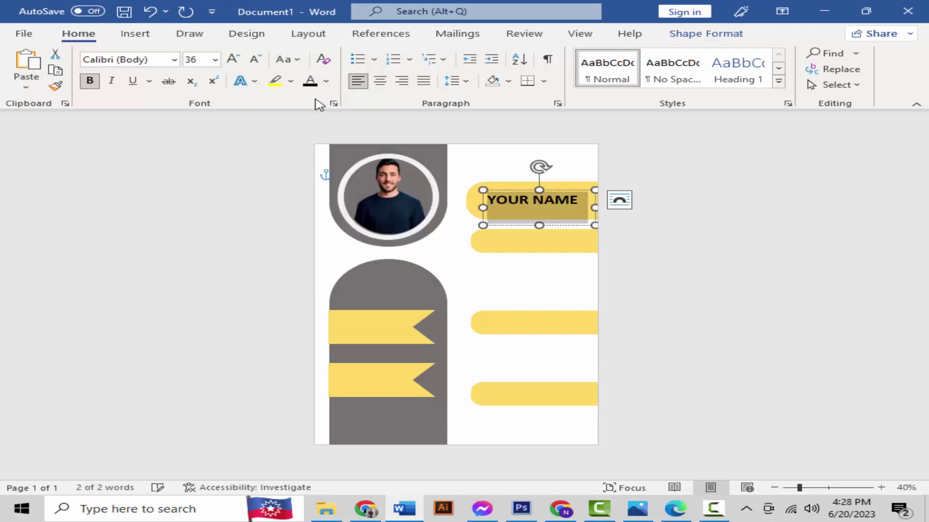
click(240, 62)
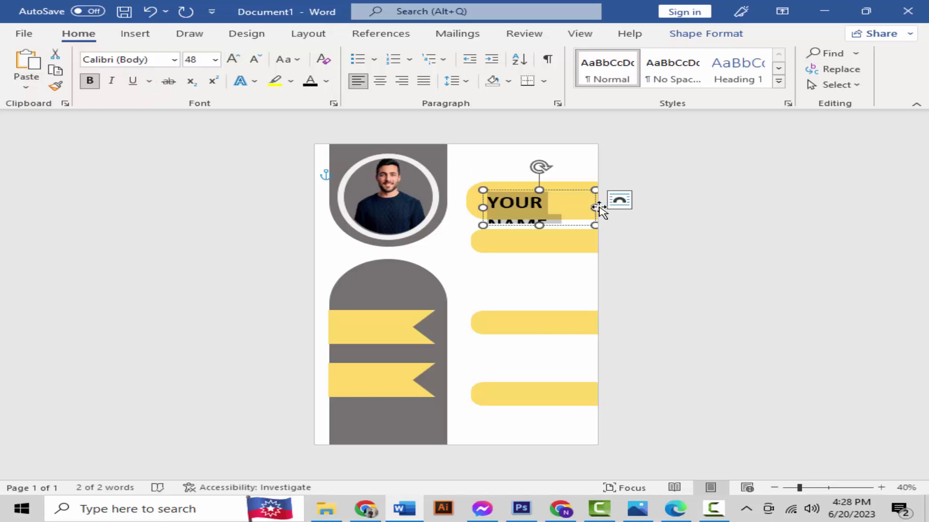
mouse_move(483, 208)
mouse_down()
mouse_move(462, 208)
mouse_move(513, 187)
mouse_up()
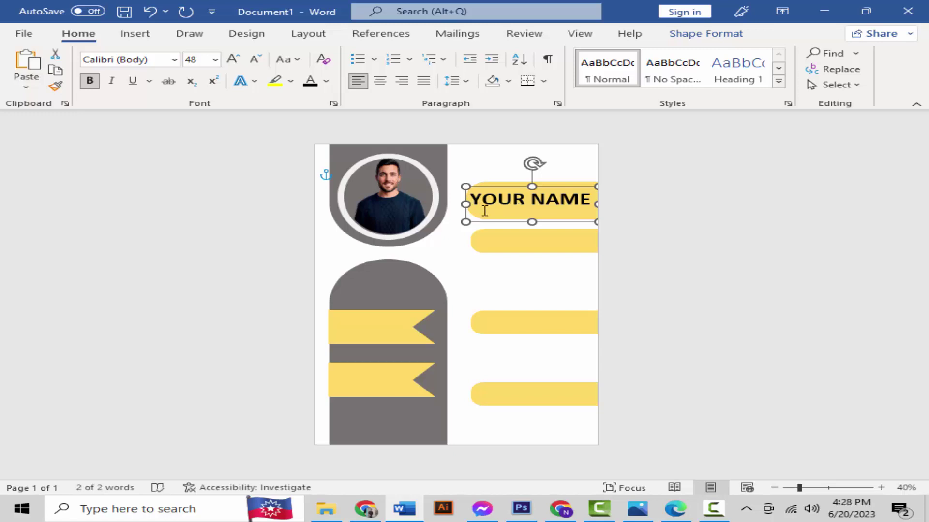
drag(597, 203, 595, 204)
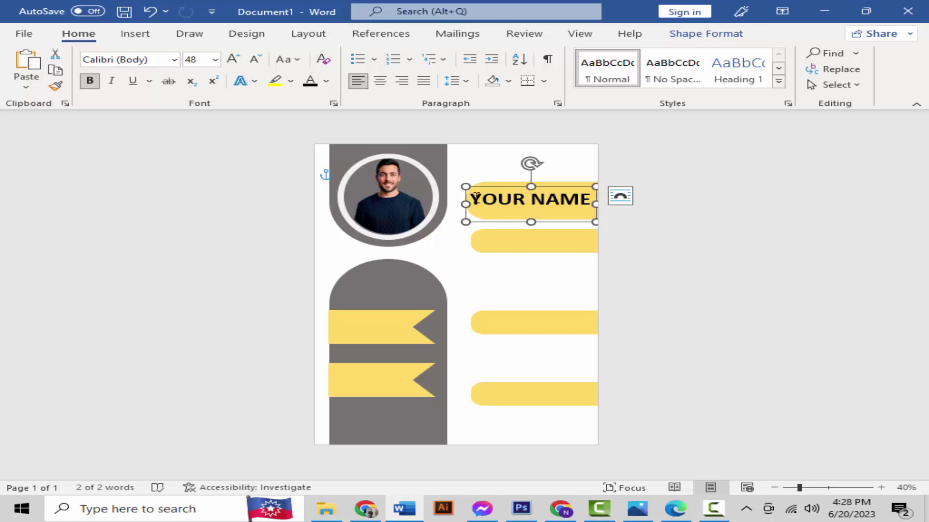
drag(491, 188, 577, 188)
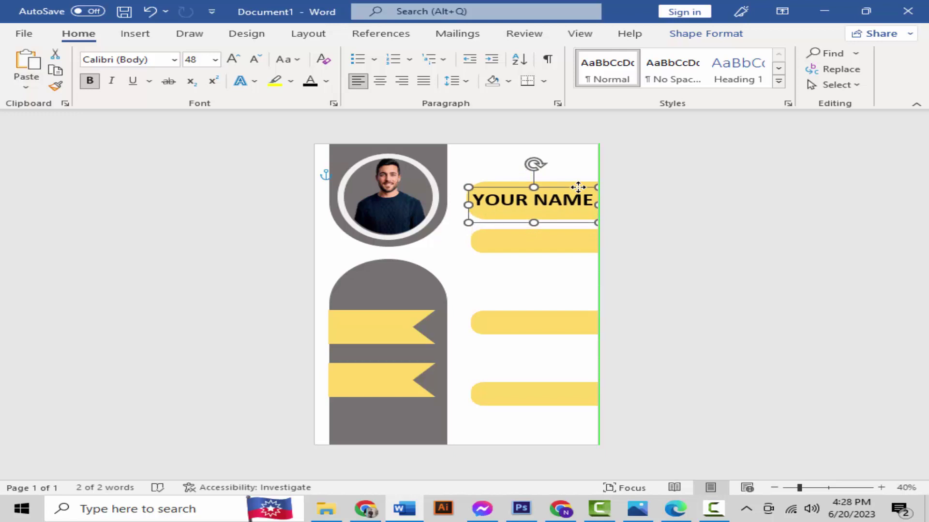
click(513, 272)
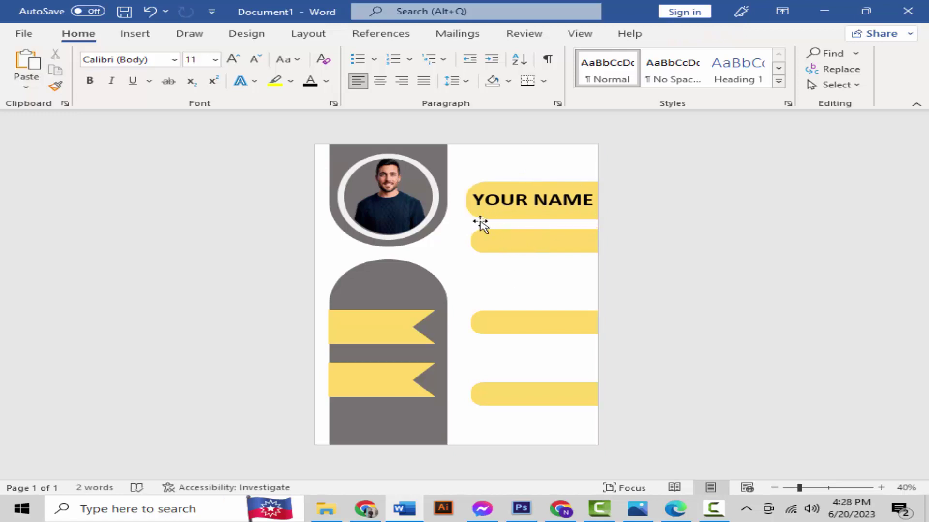
click(508, 190)
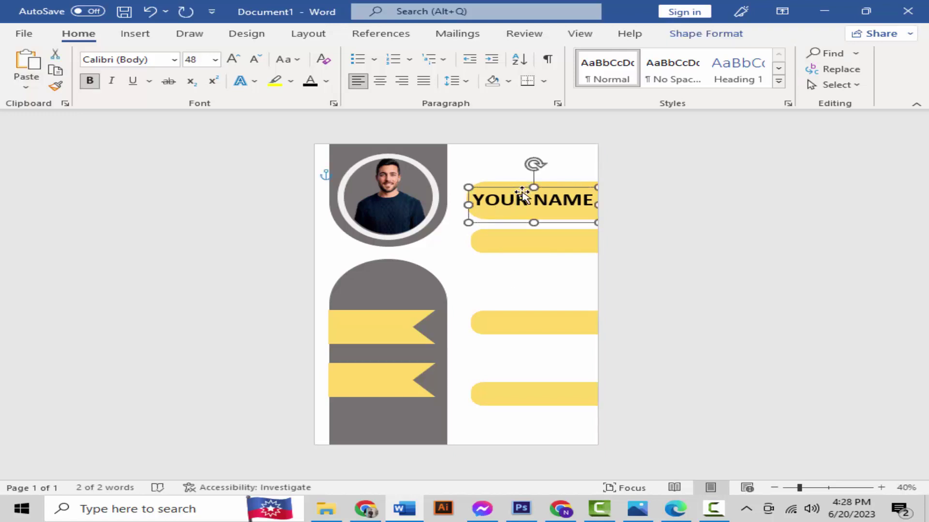
drag(551, 188, 567, 189)
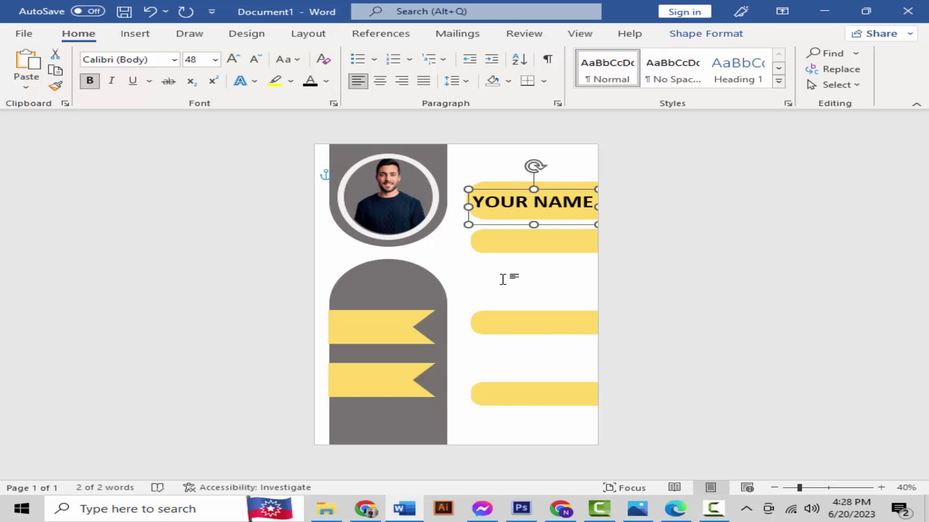
Duplicate the YOUR NAME box and place the copy below the name bar.
right_click(514, 225)
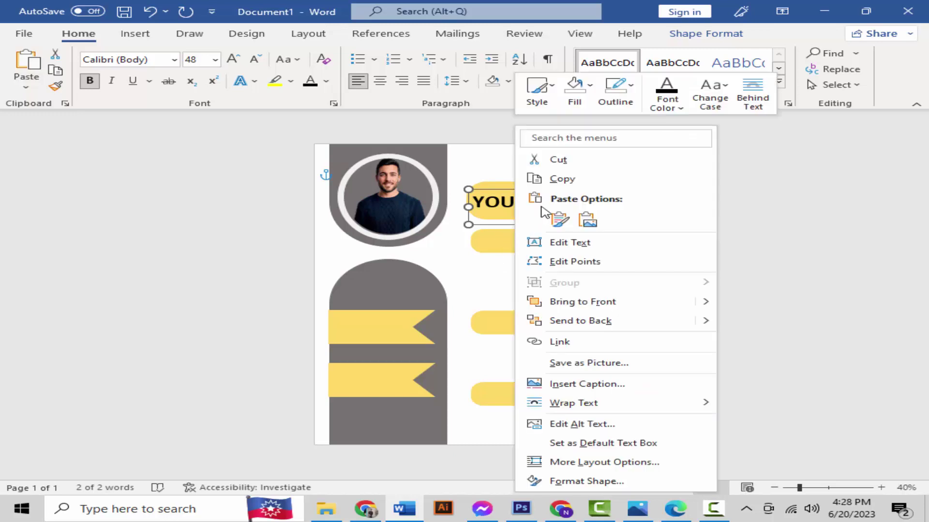
click(551, 179)
click(503, 274)
right_click(493, 276)
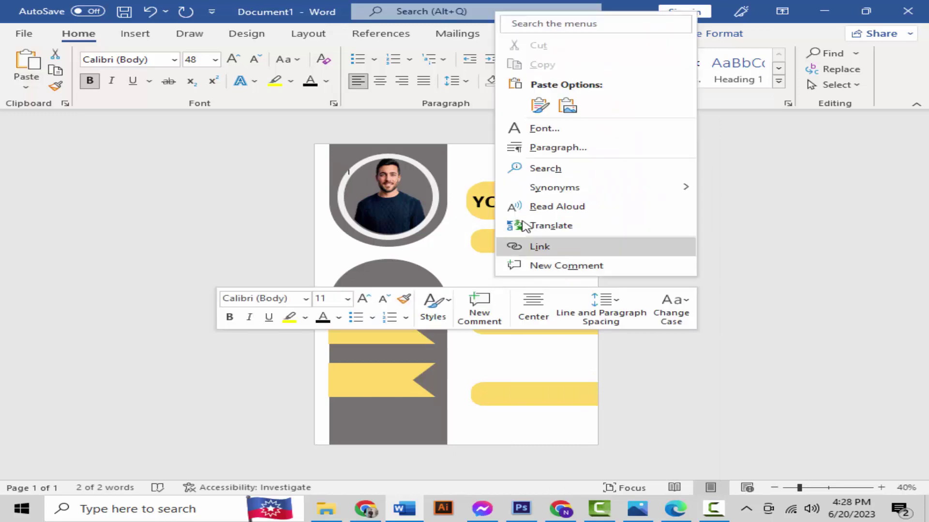
click(537, 104)
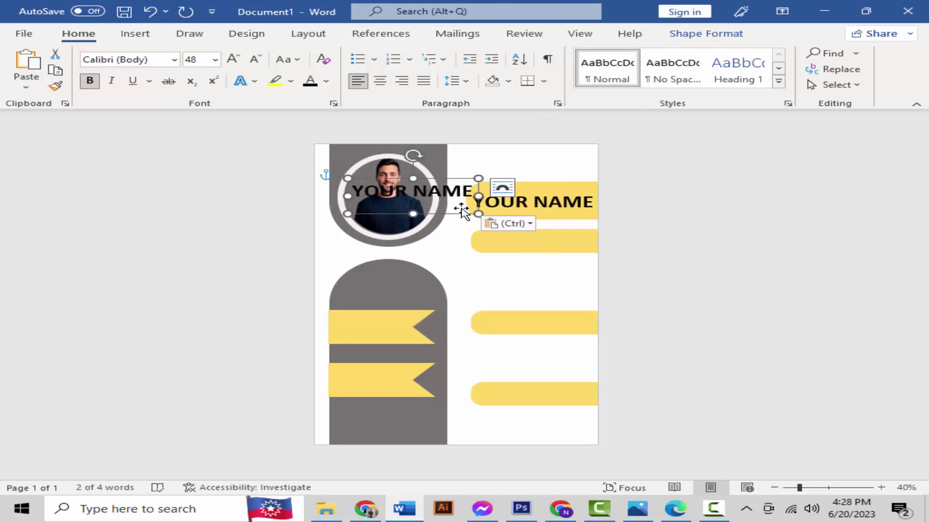
mouse_move(472, 215)
mouse_down()
mouse_move(554, 256)
mouse_move(591, 263)
mouse_up()
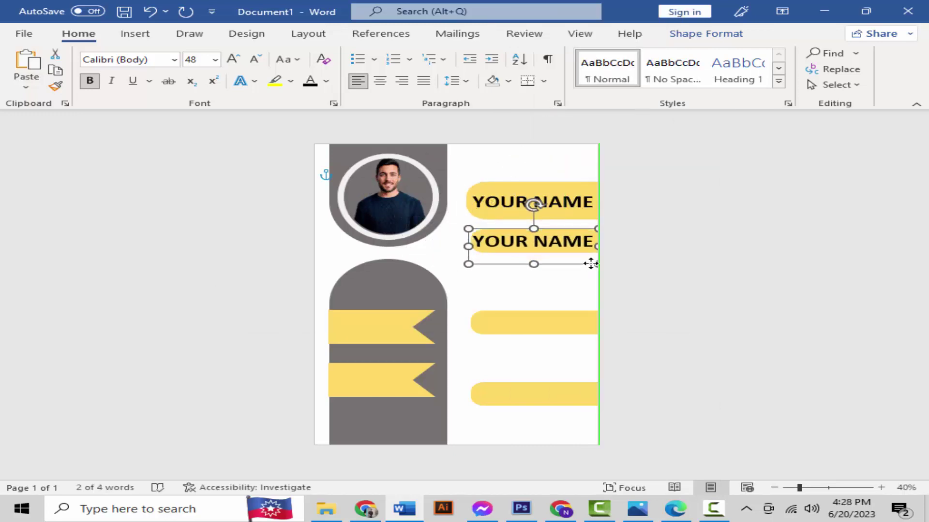
Retype the copy as EDUCATION at 36 pt and narrow its box to fit the bar.
triple_click(532, 242)
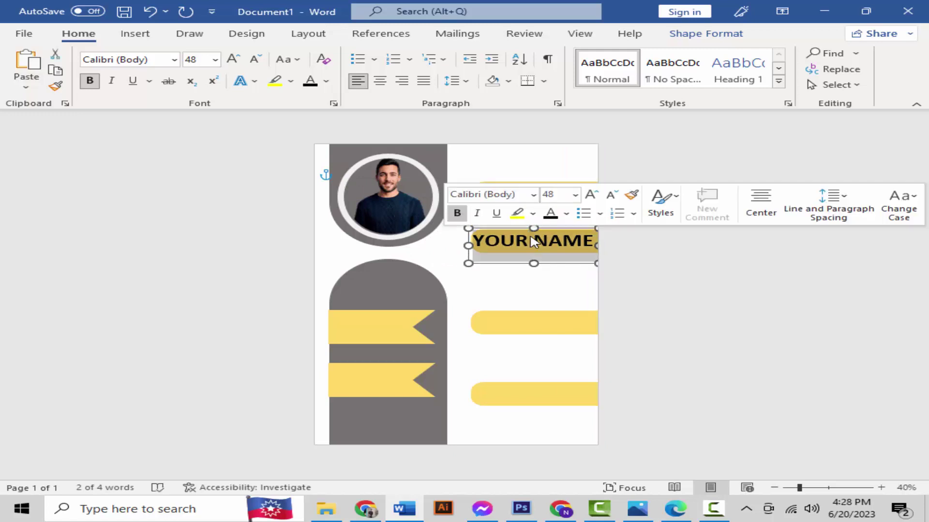
text(e)
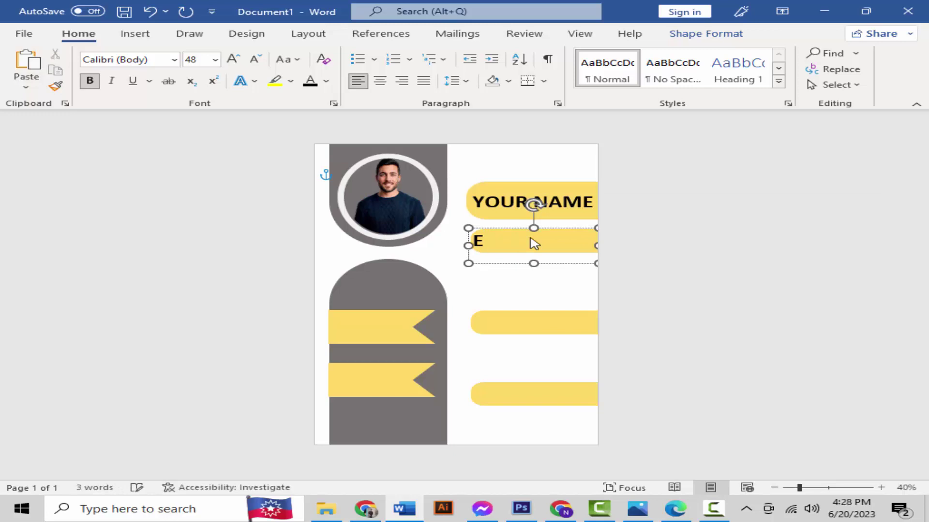
text(TION)
double_click(499, 251)
click(255, 65)
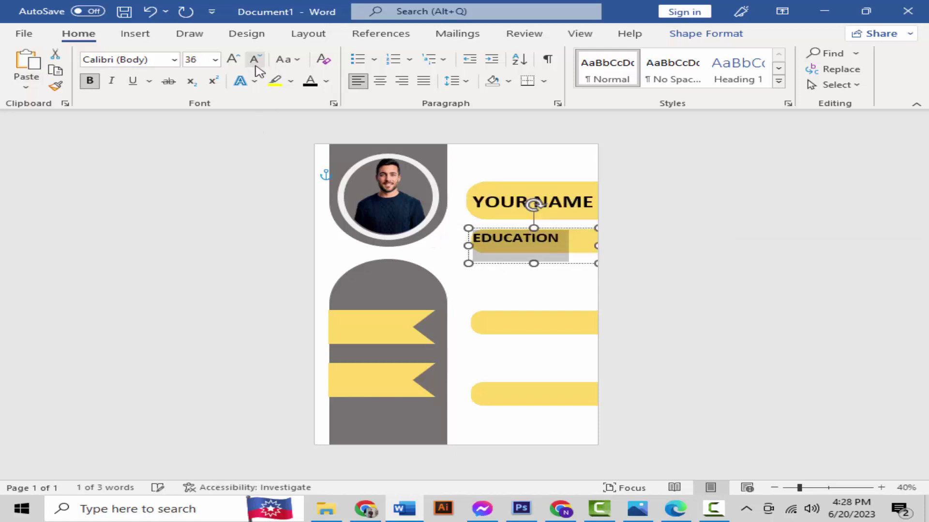
mouse_move(597, 246)
mouse_down()
mouse_move(566, 250)
mouse_move(558, 235)
mouse_up()
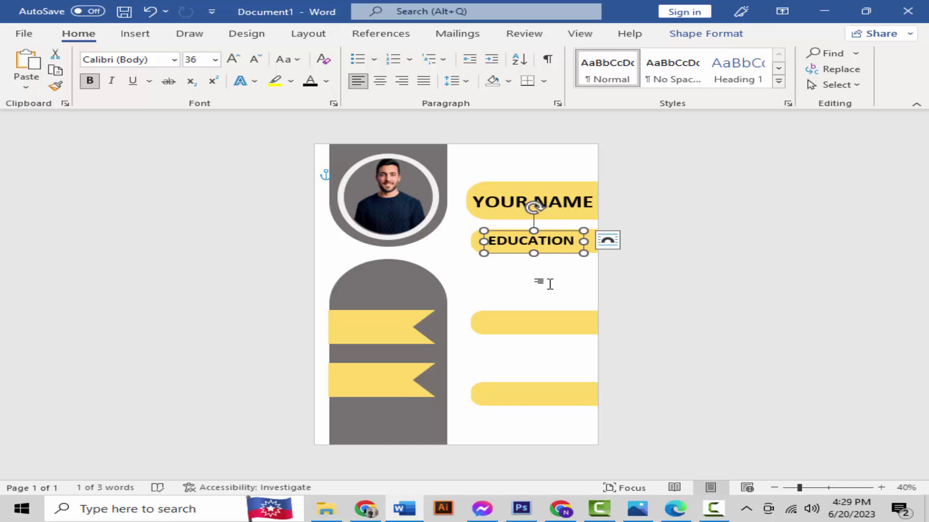
Duplicate the EDUCATION heading onto the third yellow bar and retype it as SKILL.
right_click(563, 256)
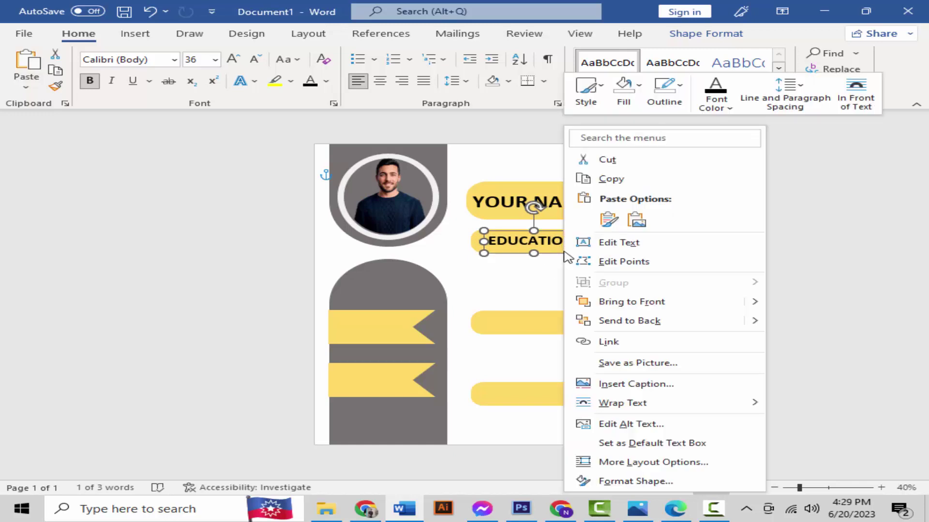
click(609, 180)
right_click(534, 286)
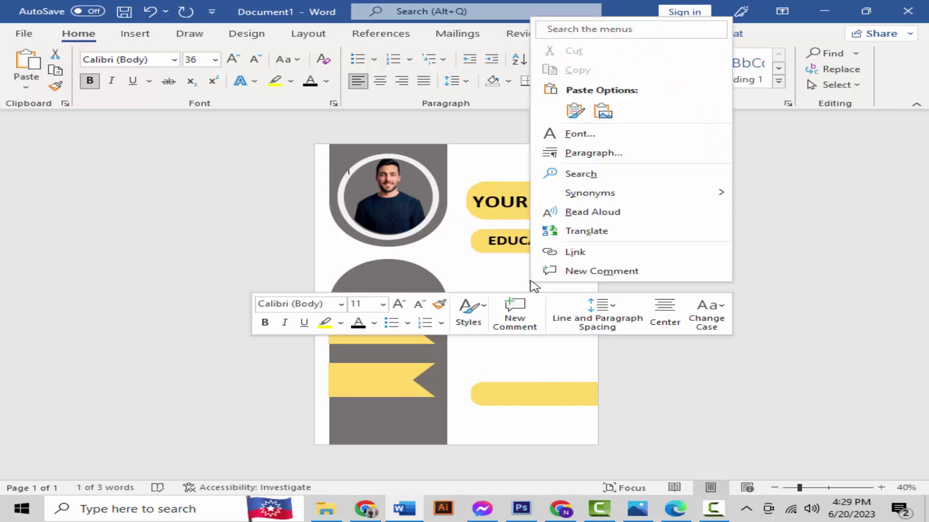
click(574, 112)
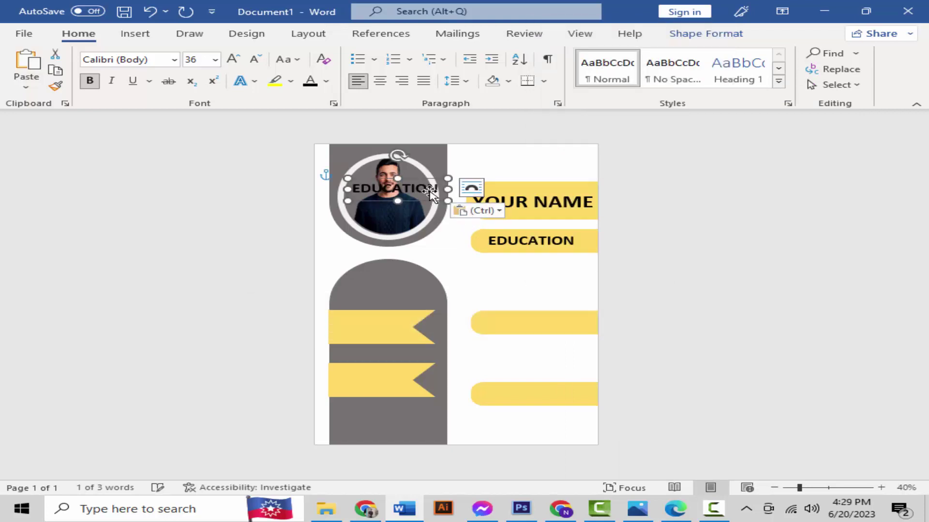
drag(429, 192, 576, 337)
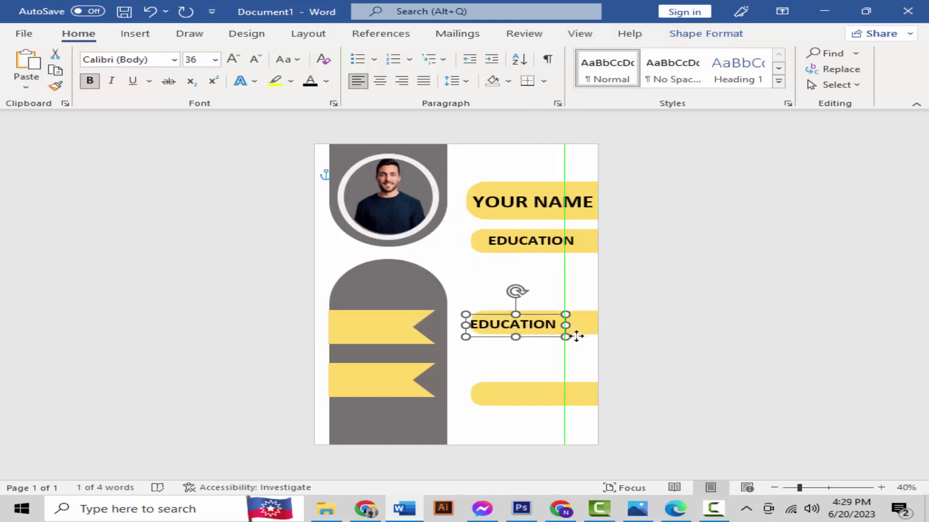
drag(576, 336, 578, 333)
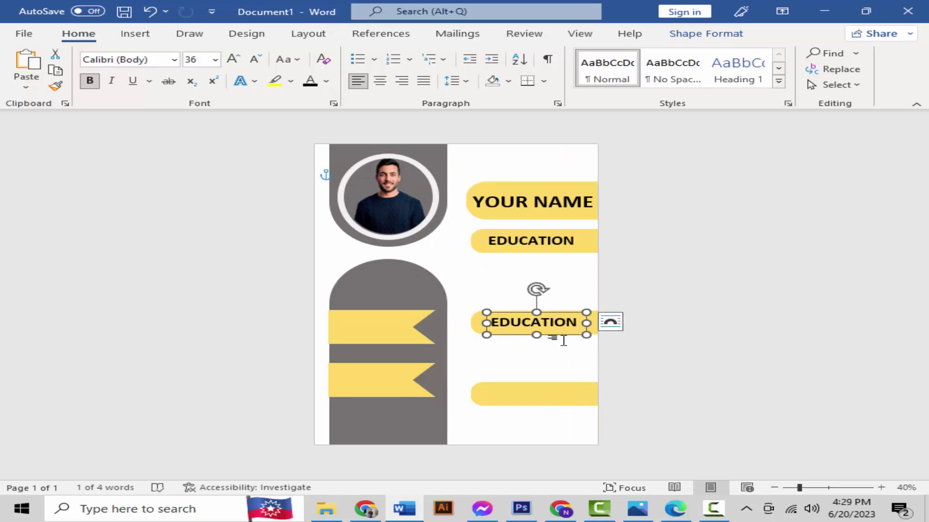
double_click(554, 321)
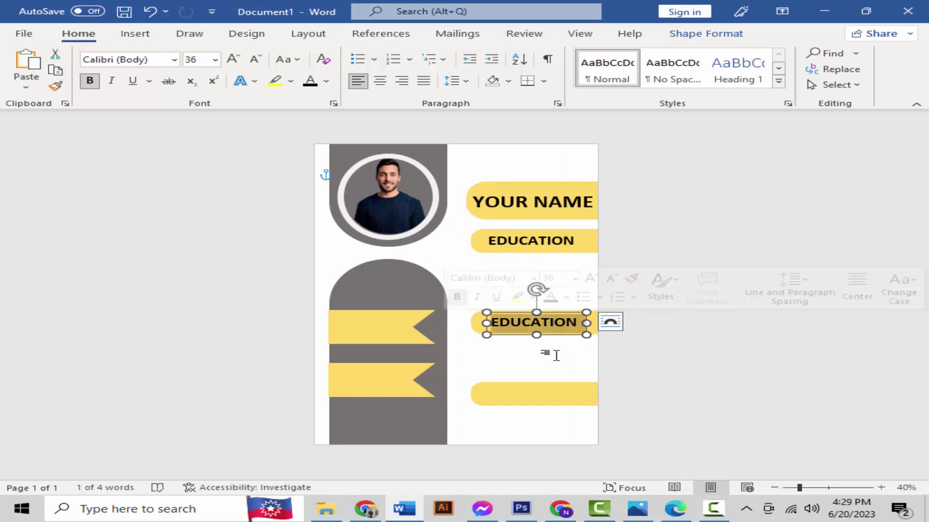
text(sK)
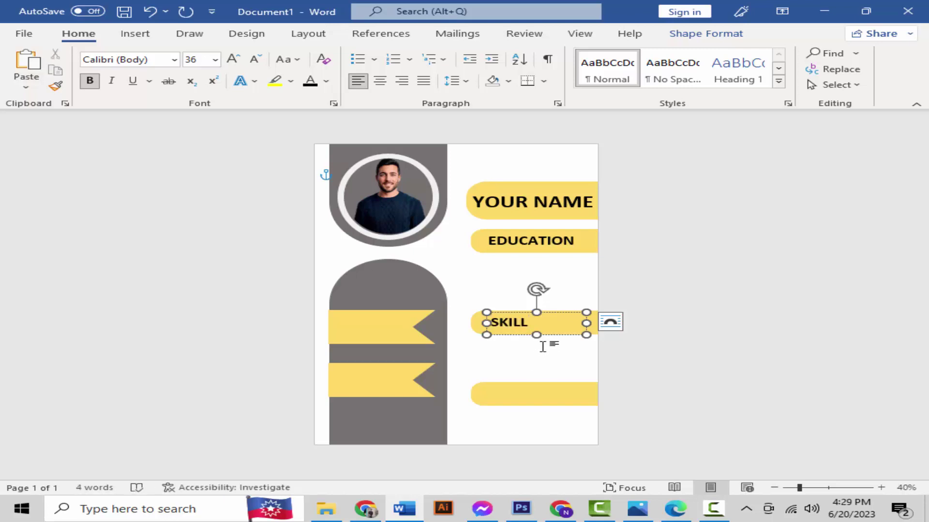
Paste another heading copy and move it onto the bottom yellow bar.
right_click(555, 338)
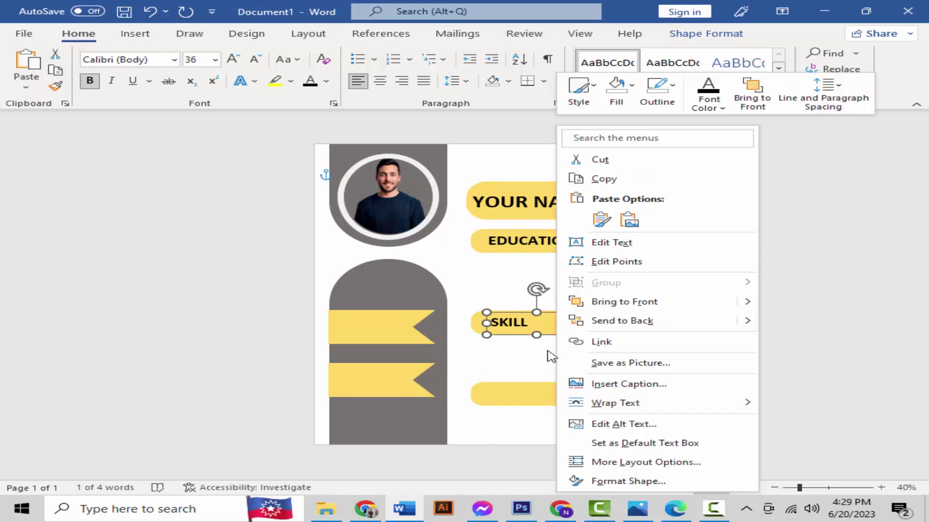
click(515, 363)
right_click(516, 362)
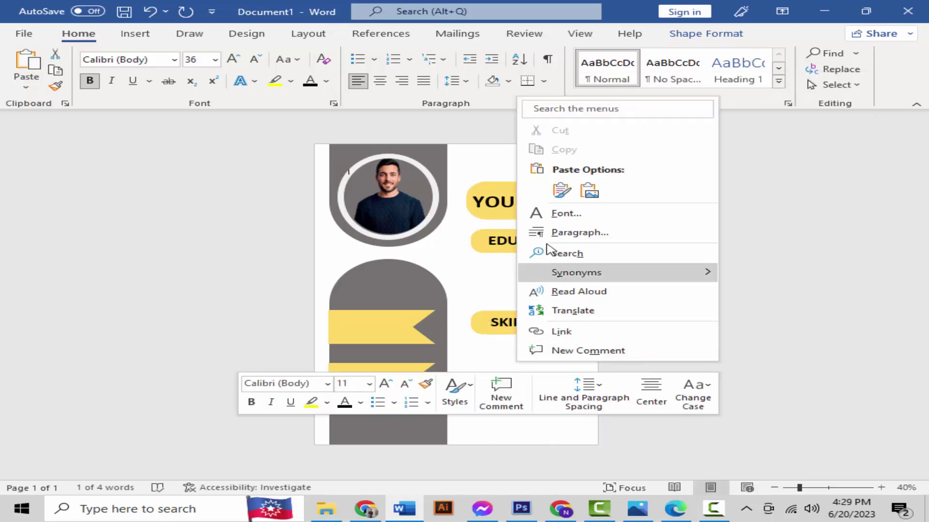
click(560, 190)
mouse_move(425, 200)
mouse_down()
mouse_move(573, 402)
mouse_move(564, 399)
mouse_up()
Retype the bottom heading as HOBBIES, inserting the missing B to fix the spelling.
double_click(564, 395)
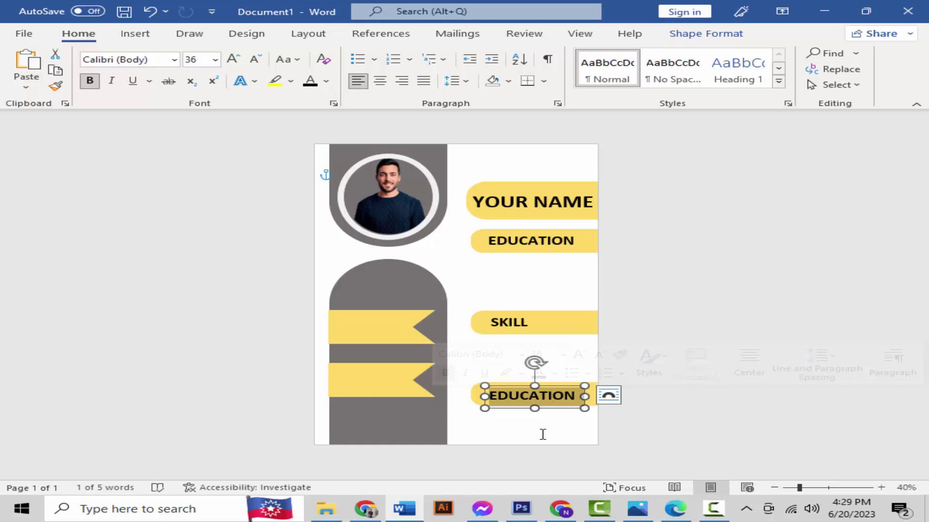
text(HOBIES)
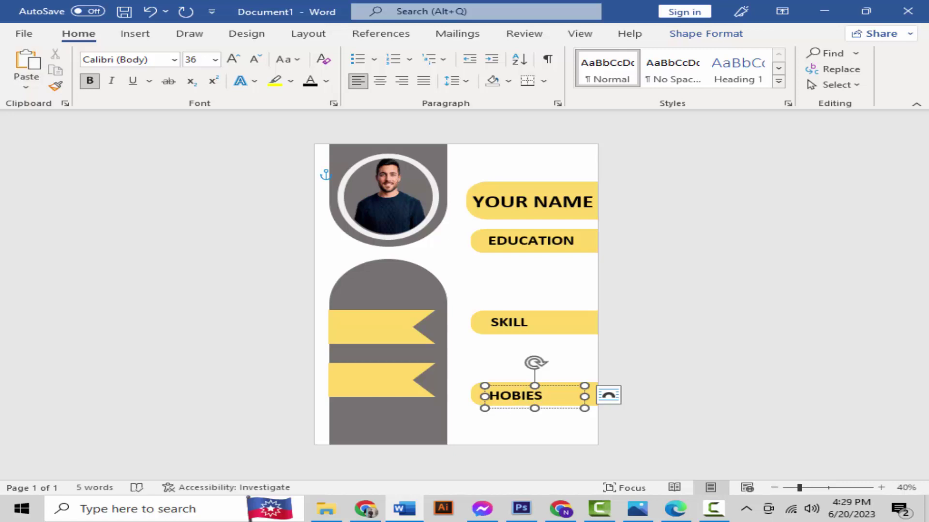
right_click(523, 397)
click(520, 397)
text(B)
right_click(528, 398)
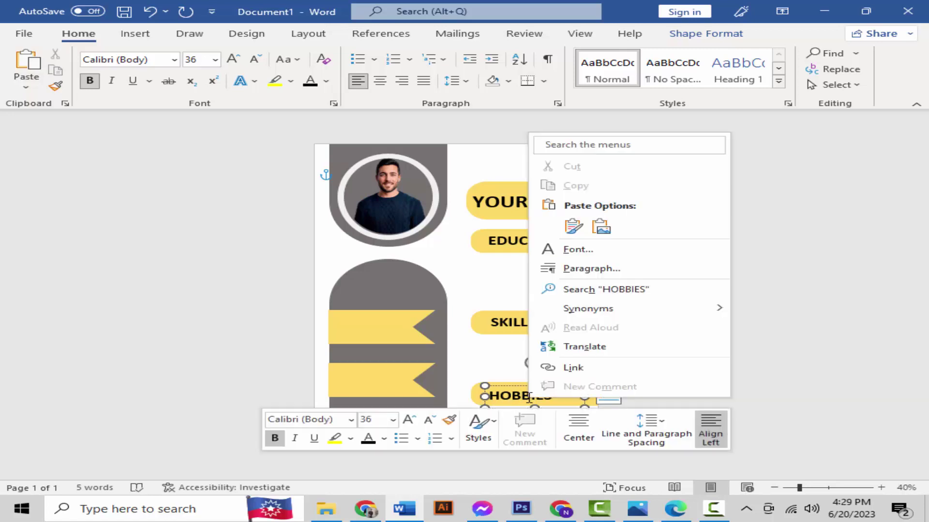
click(495, 398)
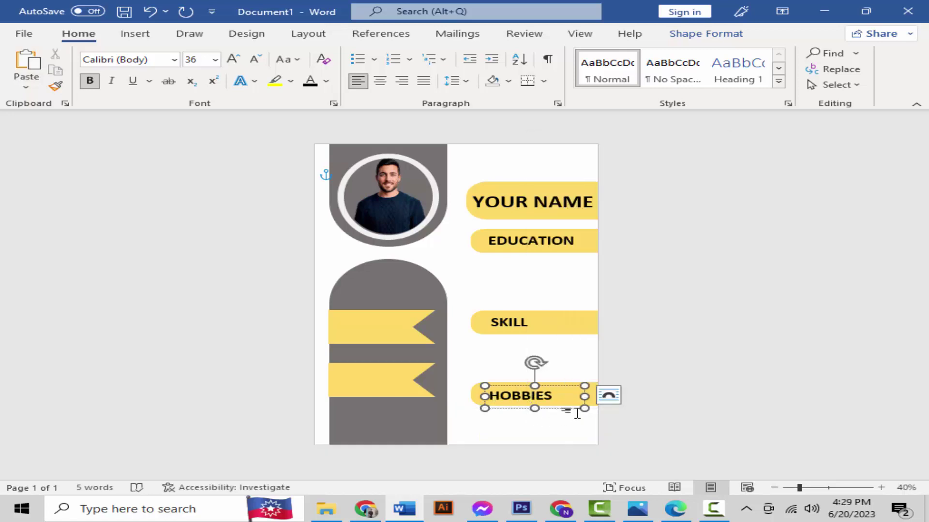
shift+click(507, 323)
Add EDUCATION to the selection and Align Left the EDUCATION, SKILL and HOBBIES boxes.
shift+click(518, 242)
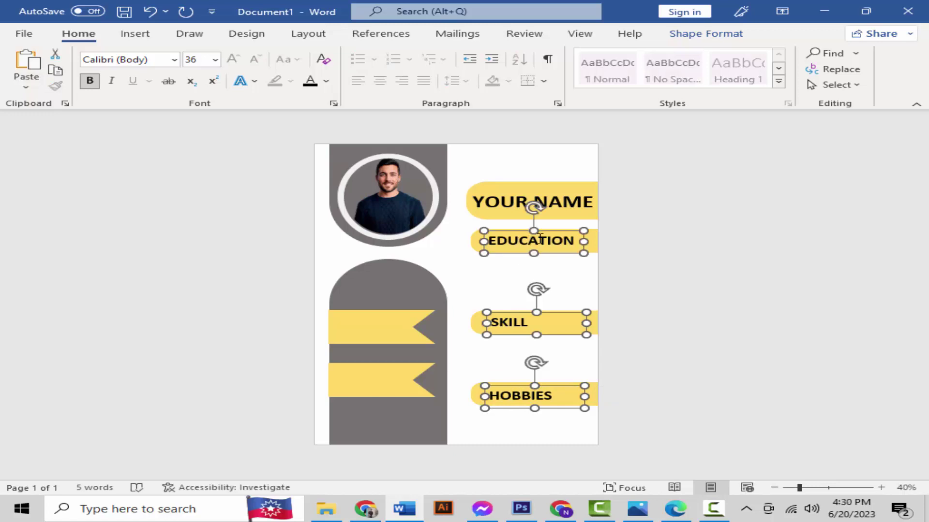
click(706, 33)
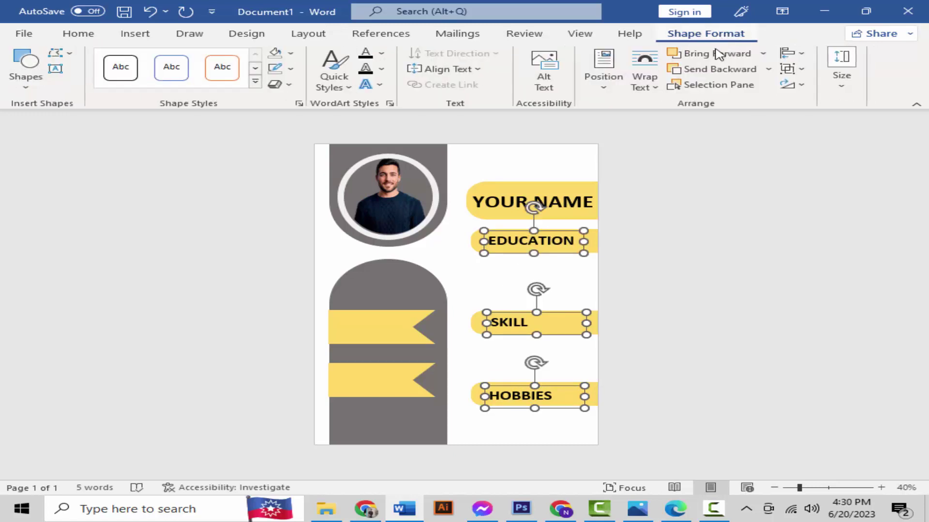
click(787, 54)
click(786, 72)
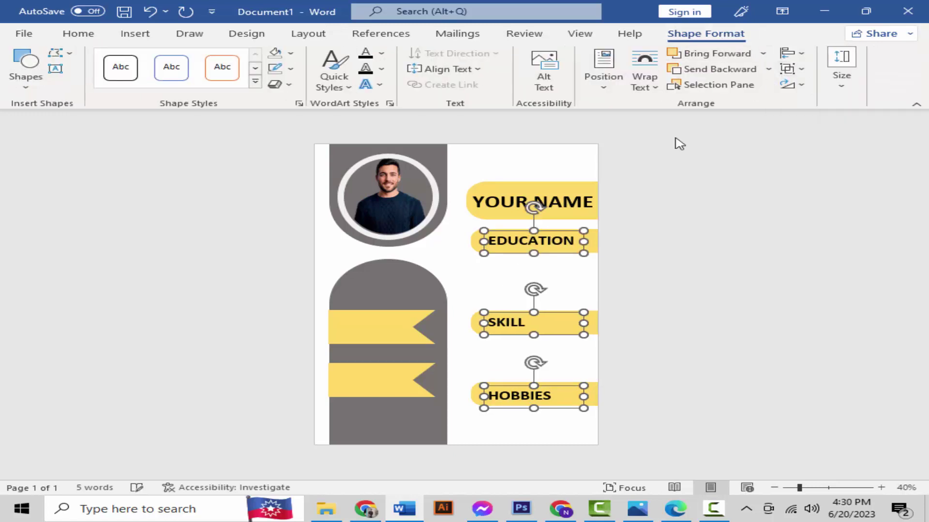
click(517, 273)
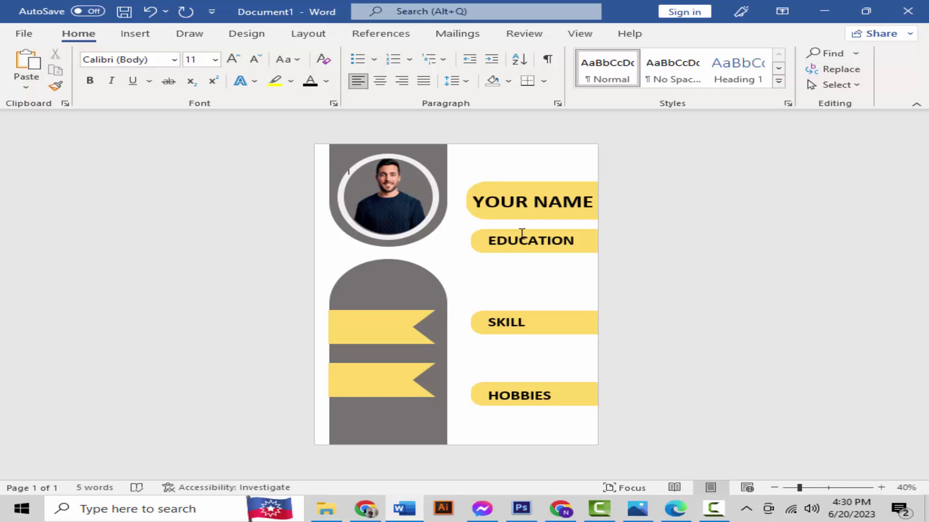
Duplicate the YOUR NAME box and move the copy onto the upper sidebar ribbon.
click(528, 203)
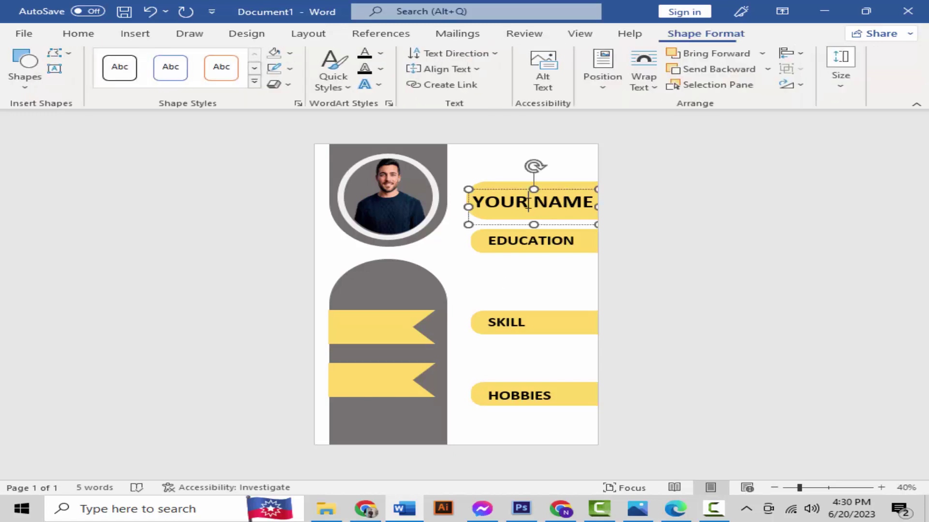
right_click(545, 226)
click(561, 178)
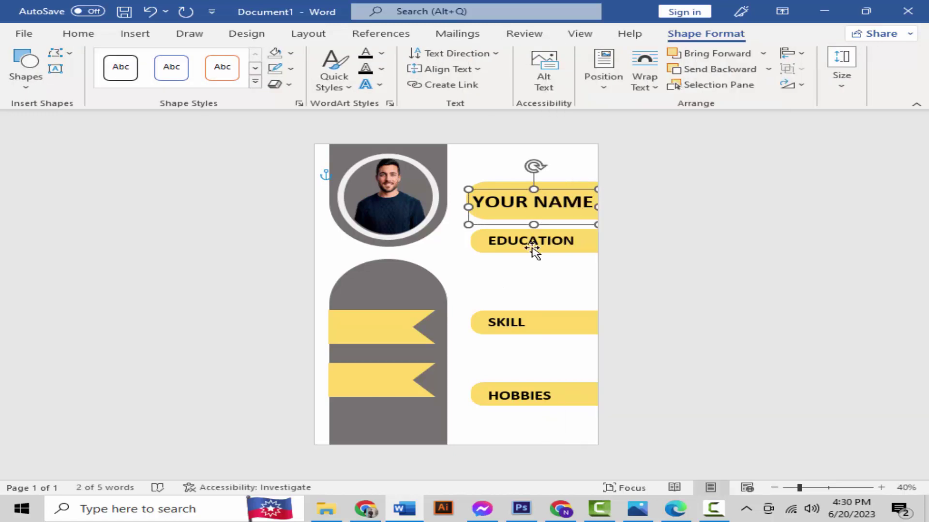
click(502, 276)
right_click(503, 275)
click(549, 104)
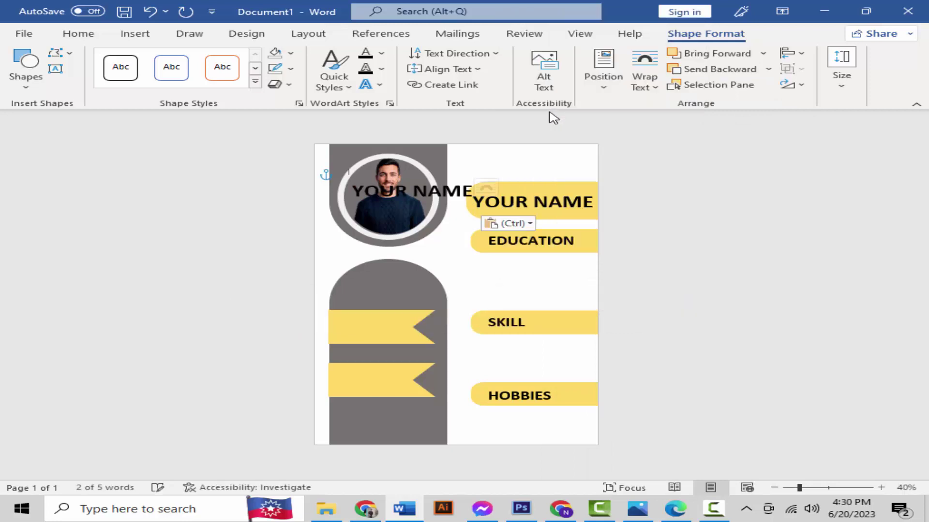
mouse_move(455, 208)
mouse_down()
mouse_move(441, 351)
mouse_move(435, 343)
mouse_up()
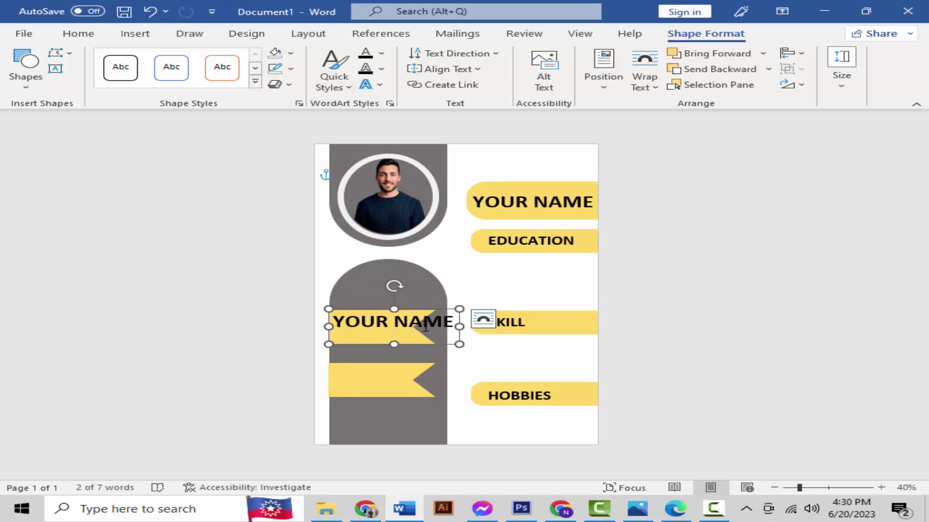
Change the copy's text to CONTACT, narrow the box, and set it to 36 pt.
triple_click(425, 328)
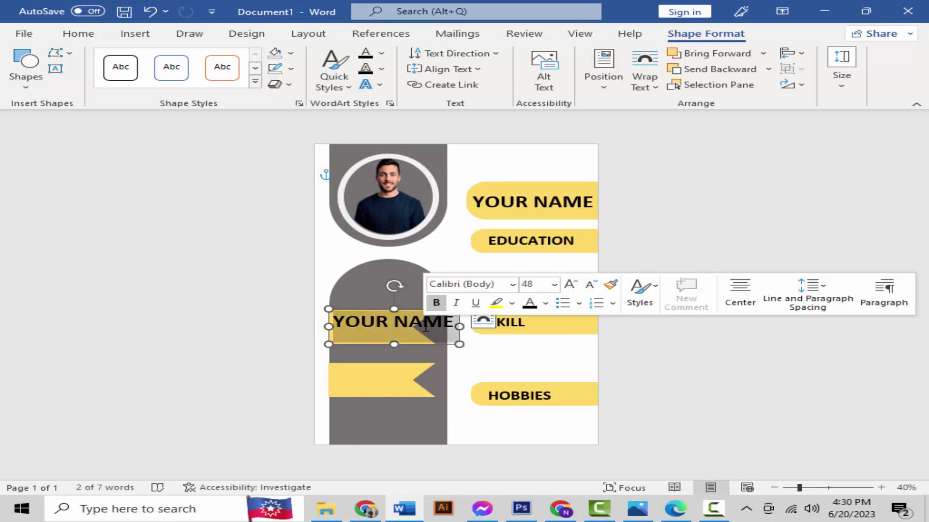
text(CONRT)
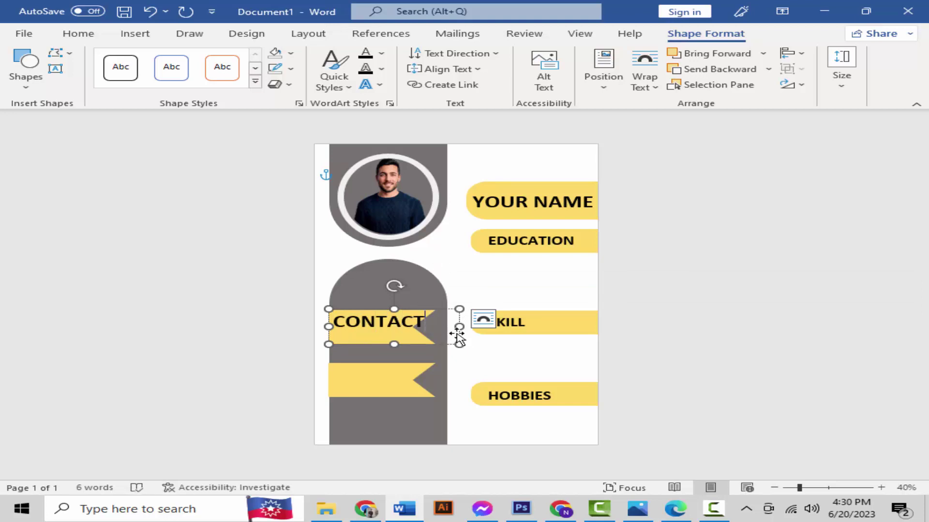
mouse_move(459, 327)
mouse_down()
mouse_move(436, 328)
mouse_move(428, 337)
mouse_move(440, 339)
mouse_up()
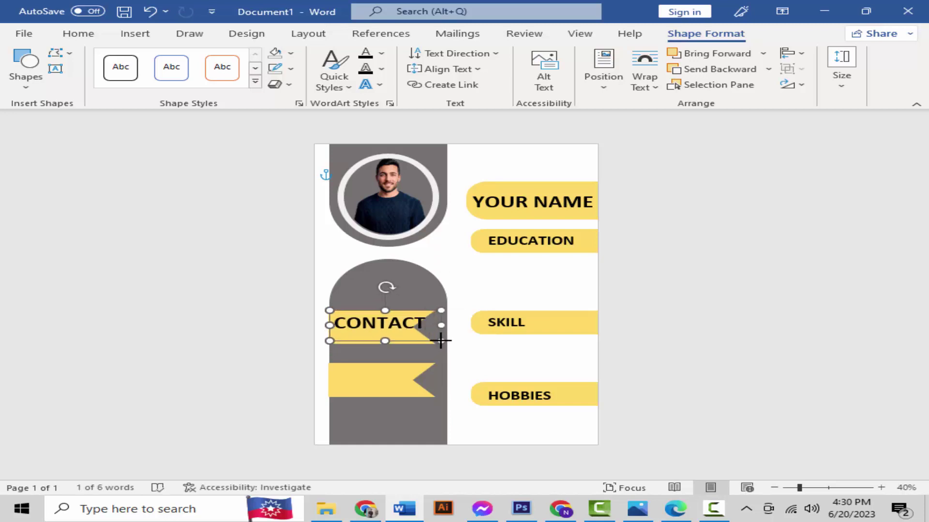
double_click(408, 325)
click(90, 36)
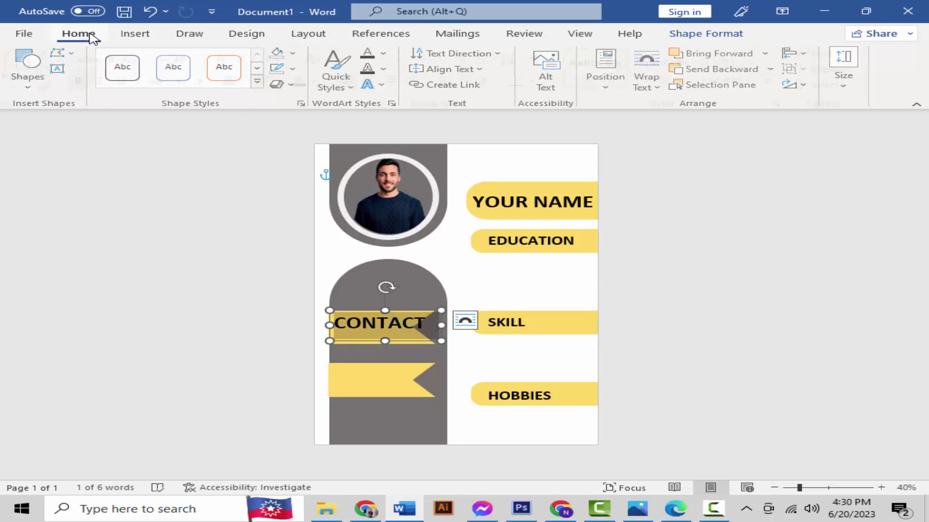
click(255, 59)
click(254, 59)
click(255, 59)
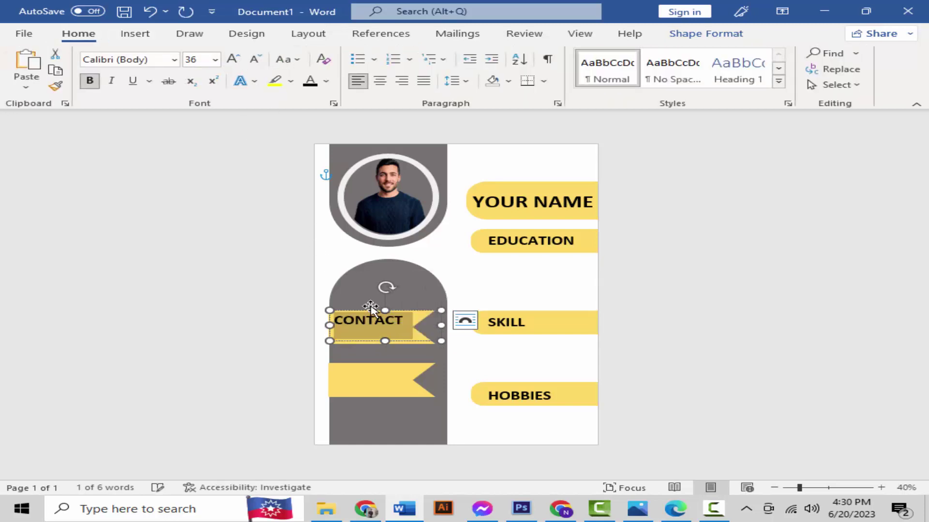
Move the CONTACT label up above the top yellow ribbon.
click(435, 357)
click(433, 343)
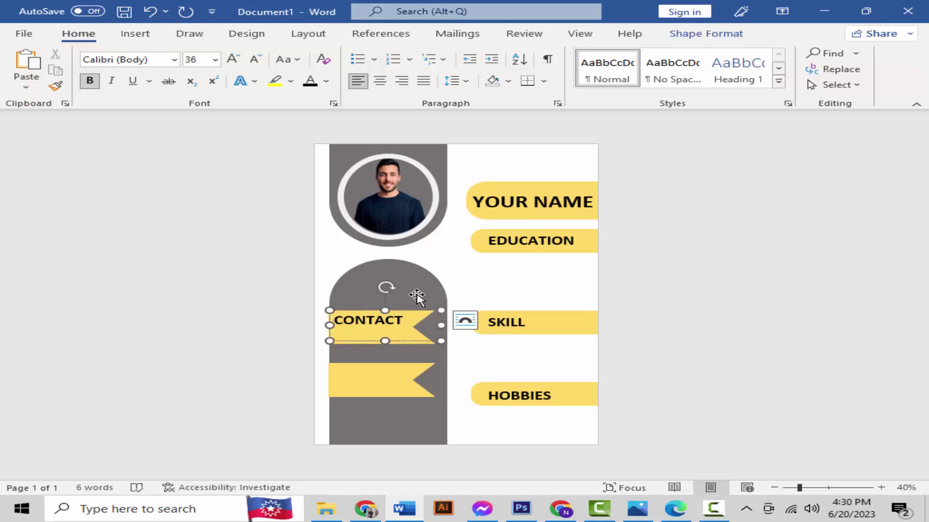
drag(416, 309, 416, 279)
click(400, 328)
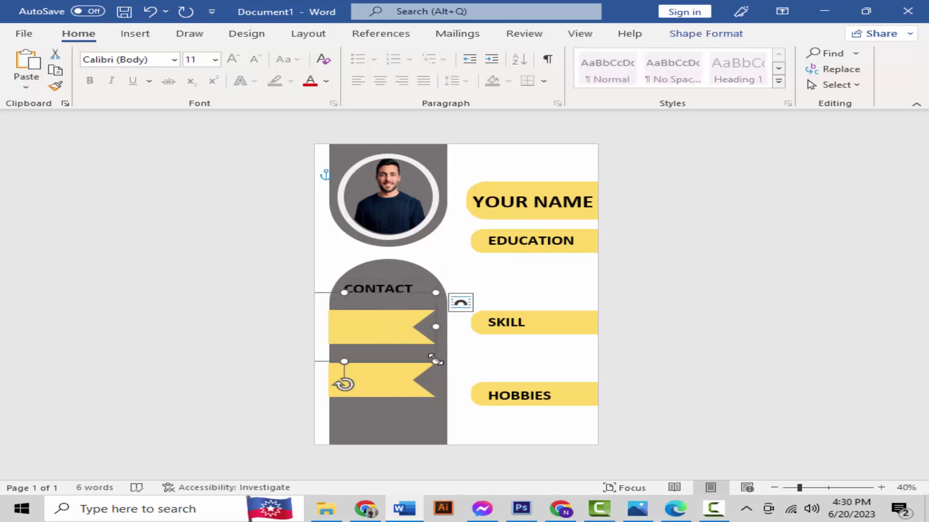
Slim the top yellow ribbon and fit a narrower CONTACT box onto it.
mouse_move(436, 360)
mouse_down()
mouse_move(402, 303)
mouse_move(412, 308)
mouse_up()
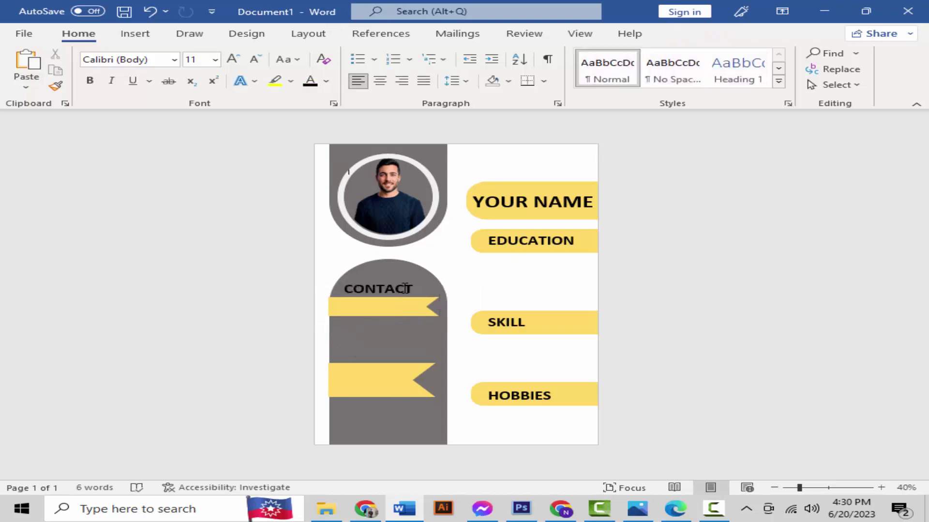
click(405, 288)
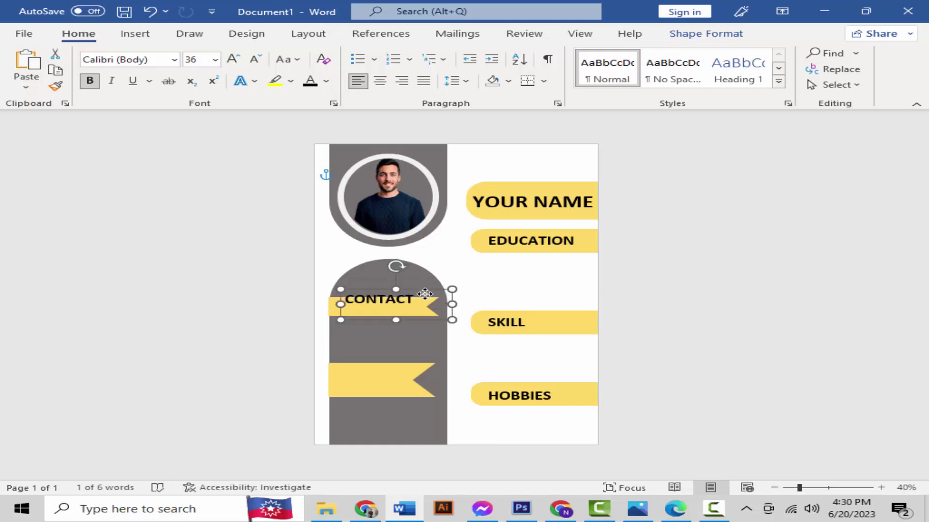
drag(423, 285, 414, 297)
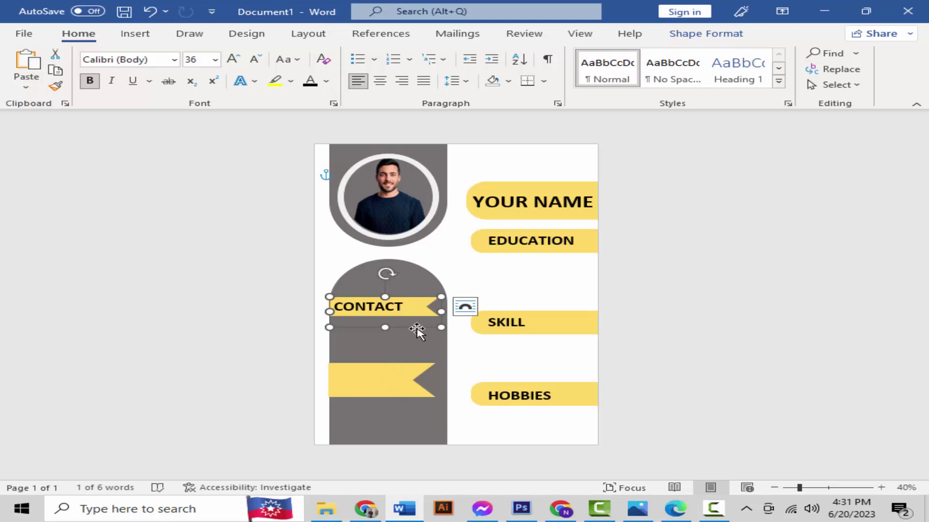
click(423, 308)
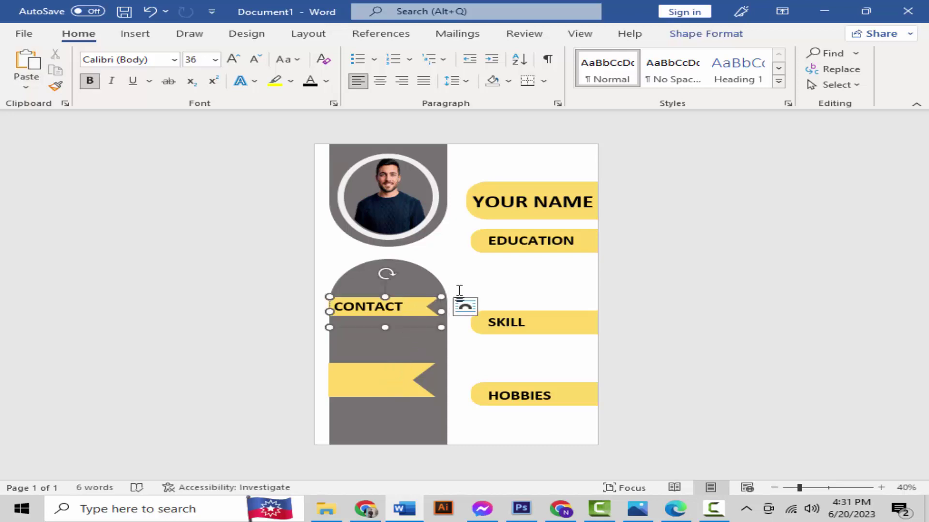
drag(437, 310, 410, 317)
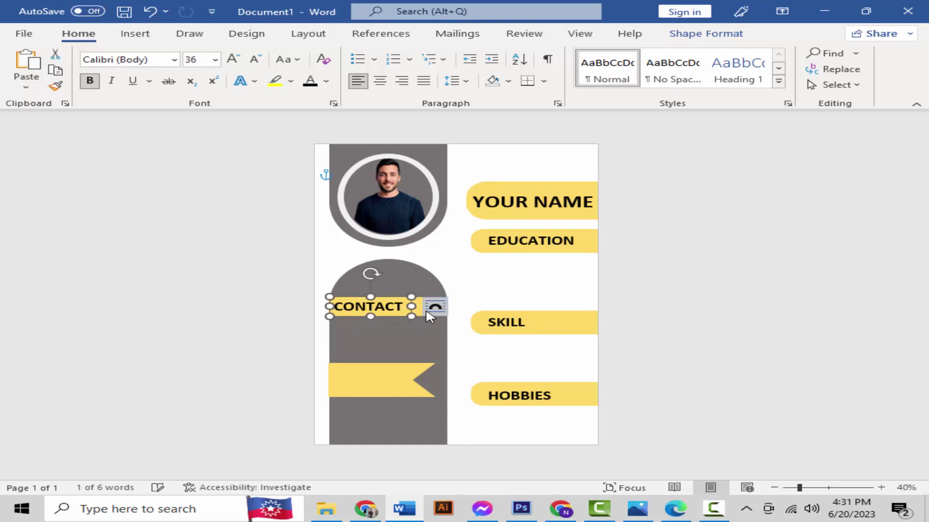
click(466, 270)
click(420, 309)
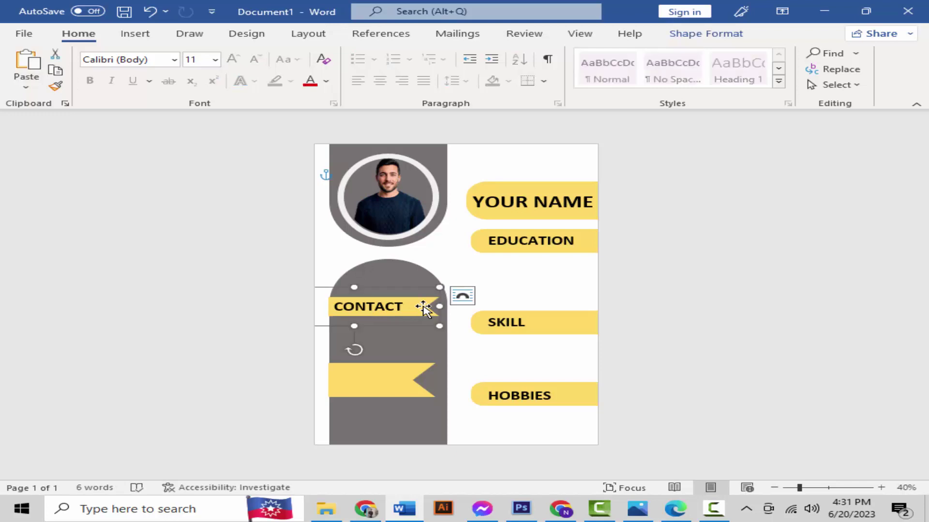
click(392, 310)
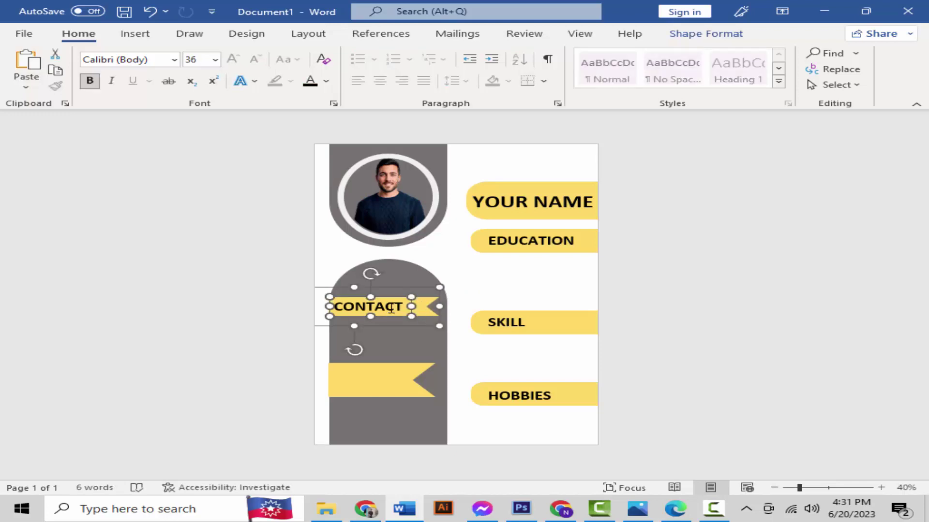
right_click(392, 309)
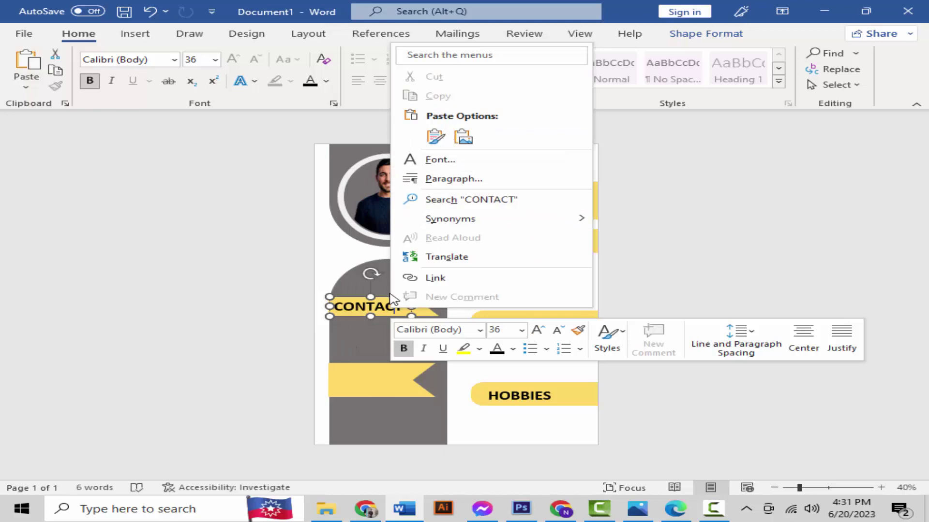
click(472, 398)
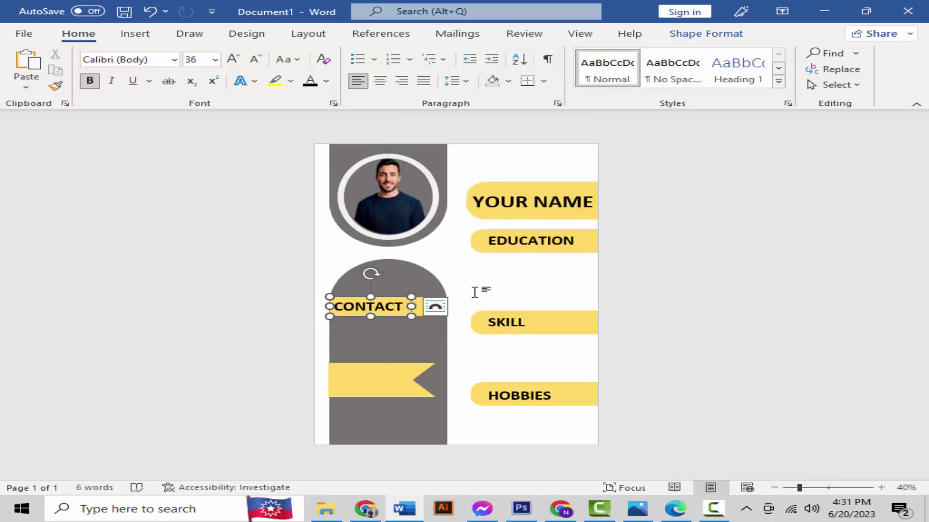
Copy the thin ribbon and paste the duplicate below CONTACT.
click(436, 305)
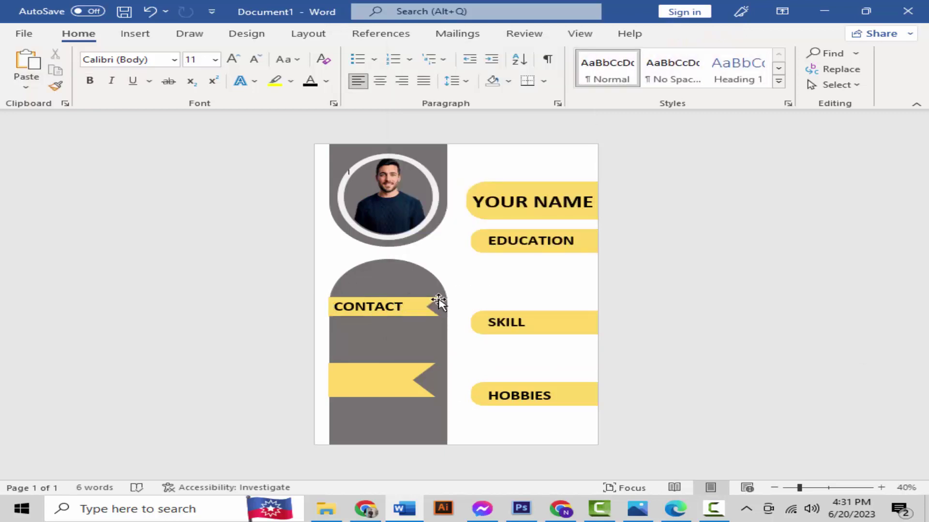
right_click(421, 307)
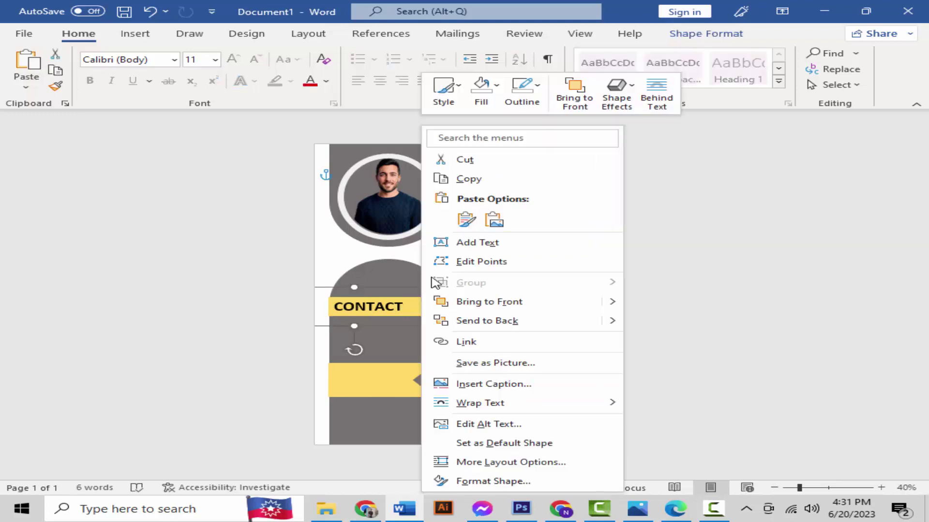
click(460, 179)
right_click(462, 276)
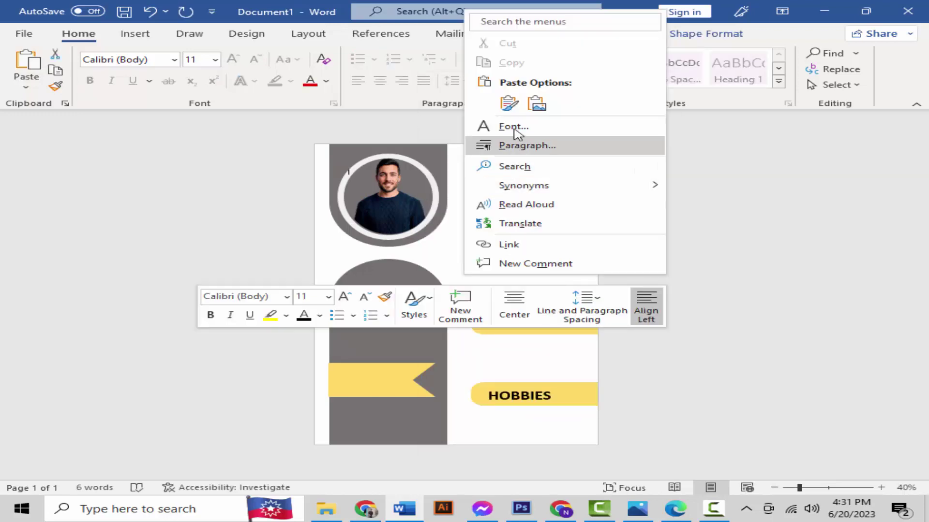
click(508, 102)
drag(457, 191, 368, 352)
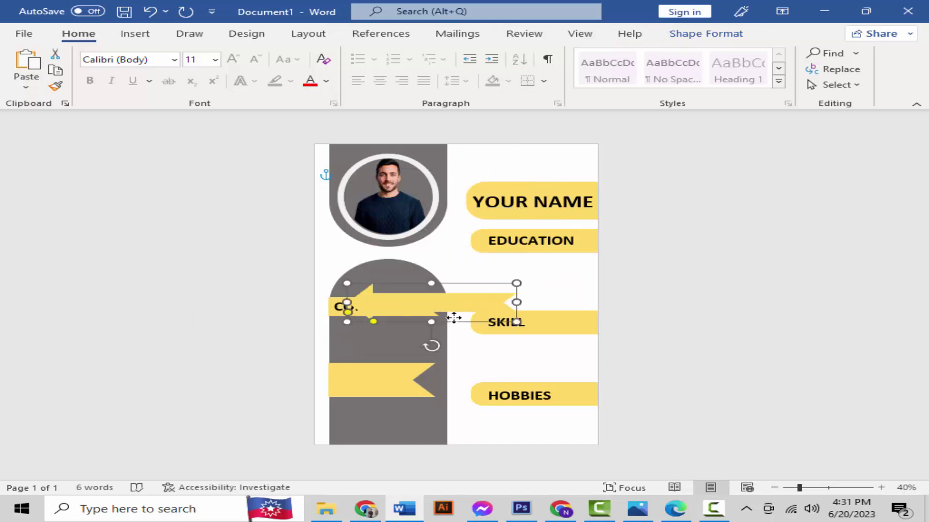
Delete the old tall lower ribbon and move the new thin ribbon into its place.
click(379, 391)
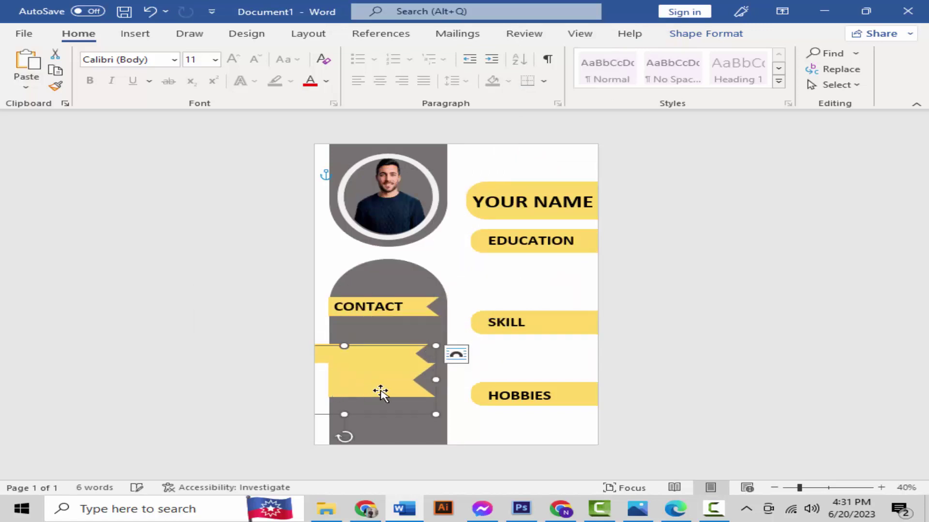
key(Delete)
drag(378, 356, 390, 387)
click(515, 323)
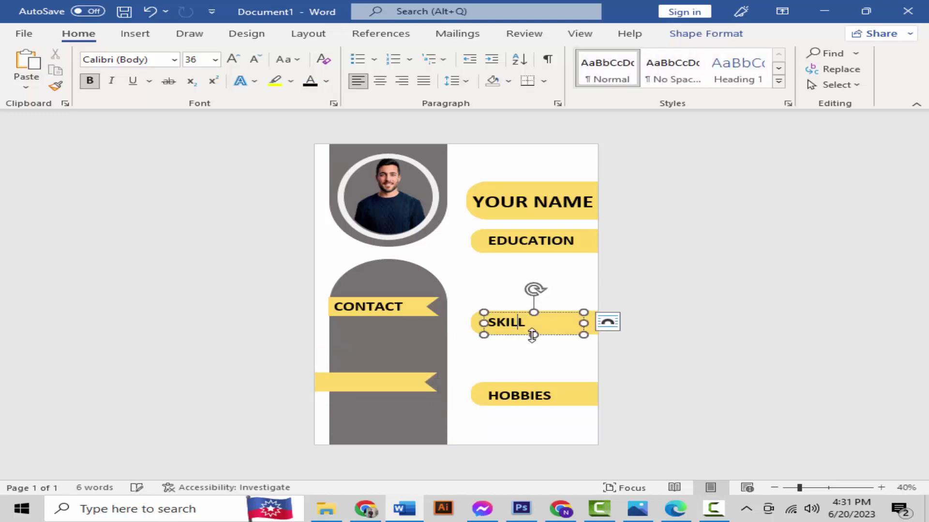
Copy the SKILL label and paste the duplicate into the sidebar.
right_click(549, 335)
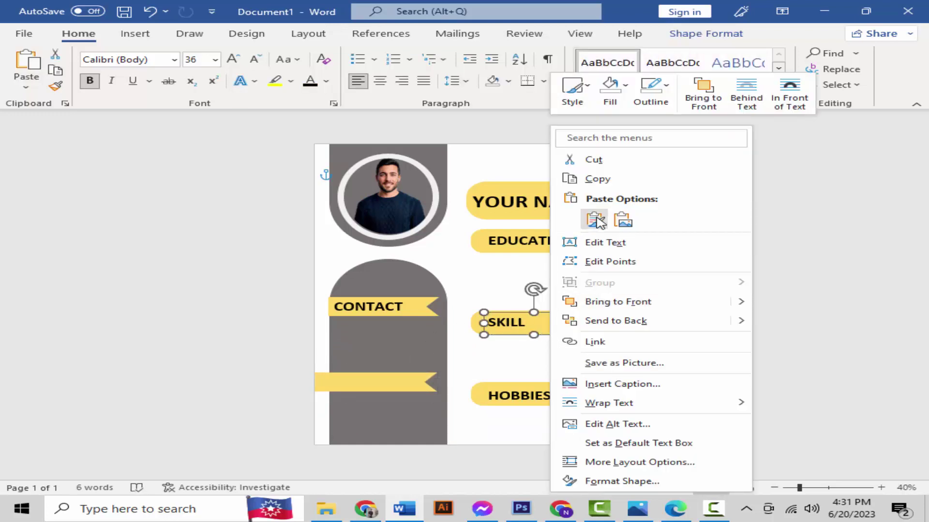
click(598, 179)
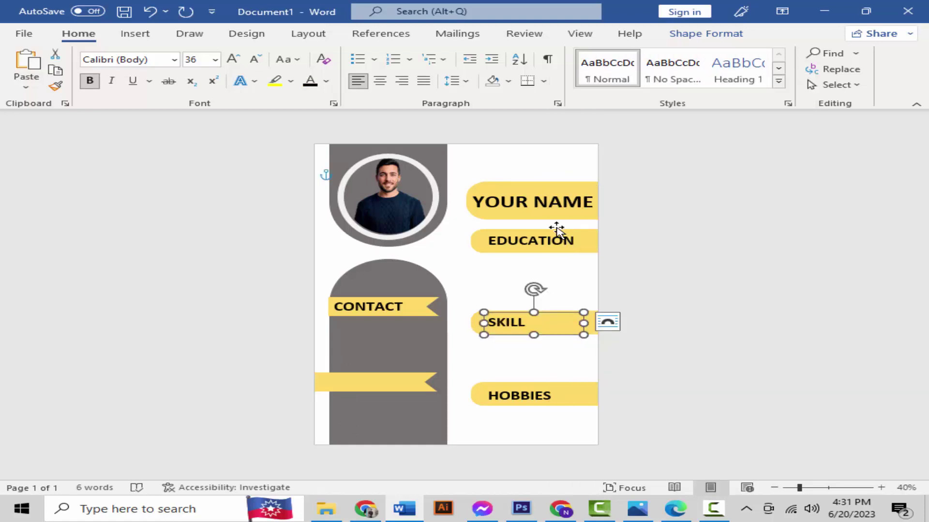
right_click(475, 276)
click(520, 104)
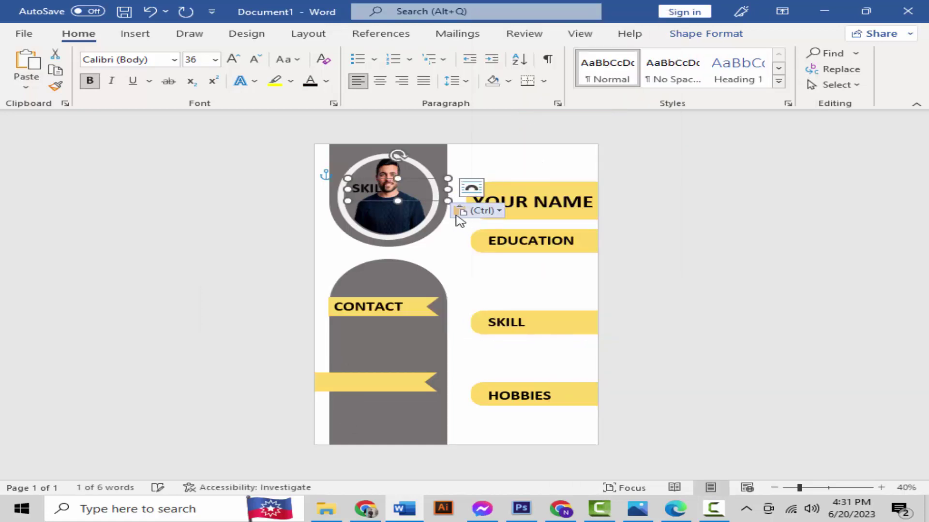
mouse_move(433, 234)
mouse_down()
mouse_move(448, 291)
mouse_move(422, 337)
mouse_up()
Resize the SKILL copy under the CONTACT ribbon, then open Insert > Icons.
double_click(383, 332)
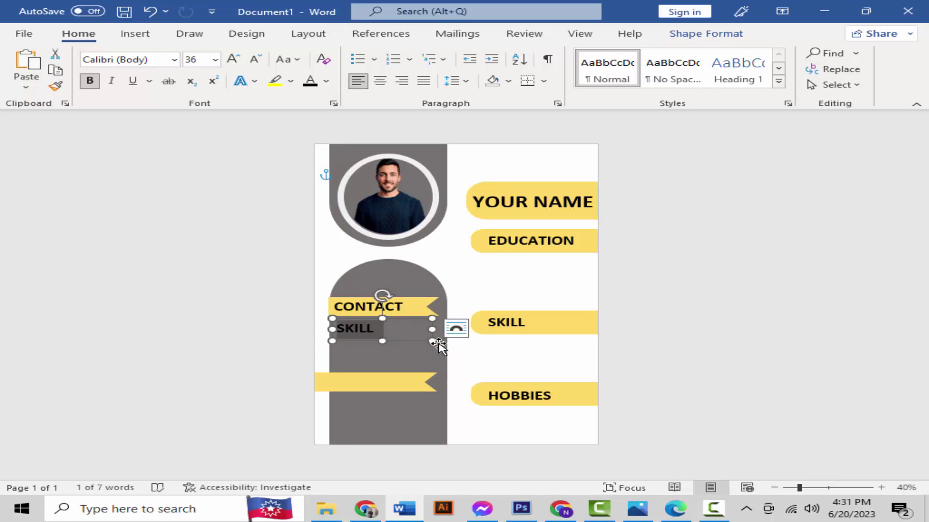
drag(432, 341, 443, 371)
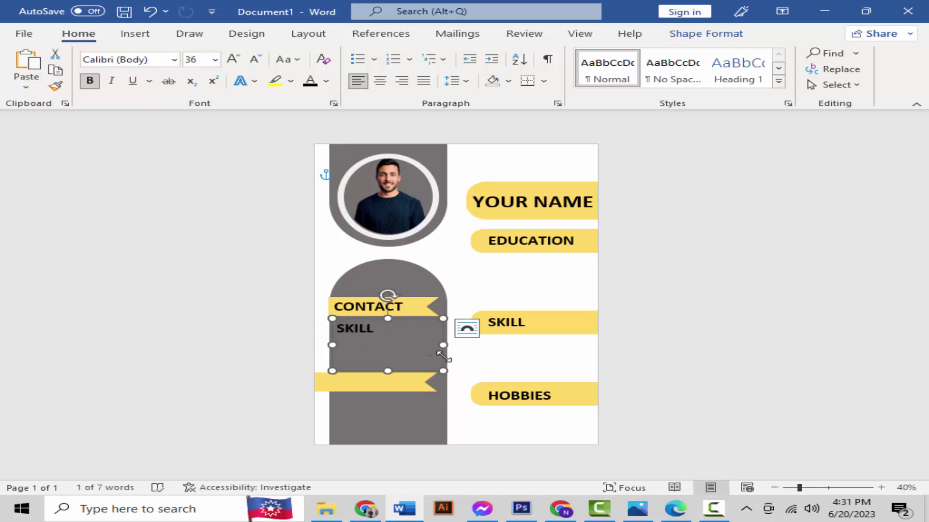
mouse_move(443, 358)
mouse_down()
mouse_move(439, 338)
mouse_move(431, 341)
mouse_move(451, 342)
mouse_up()
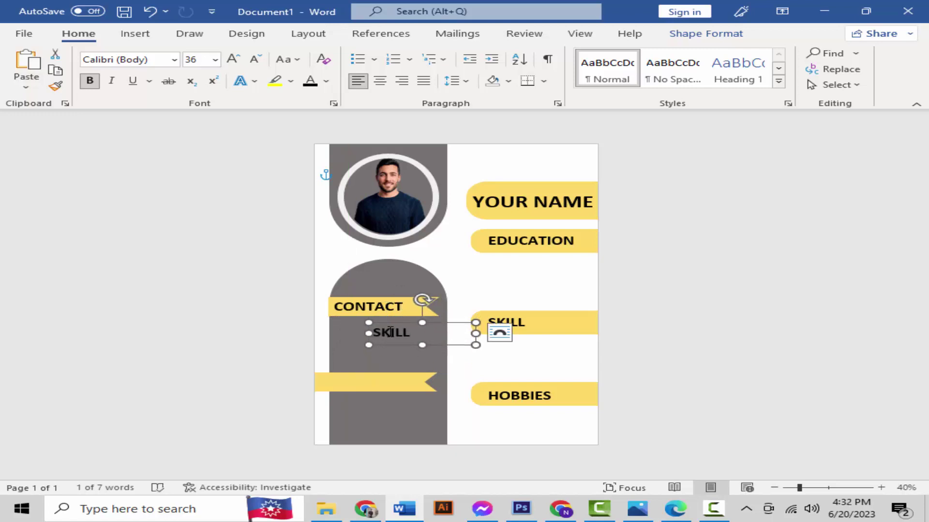
click(483, 274)
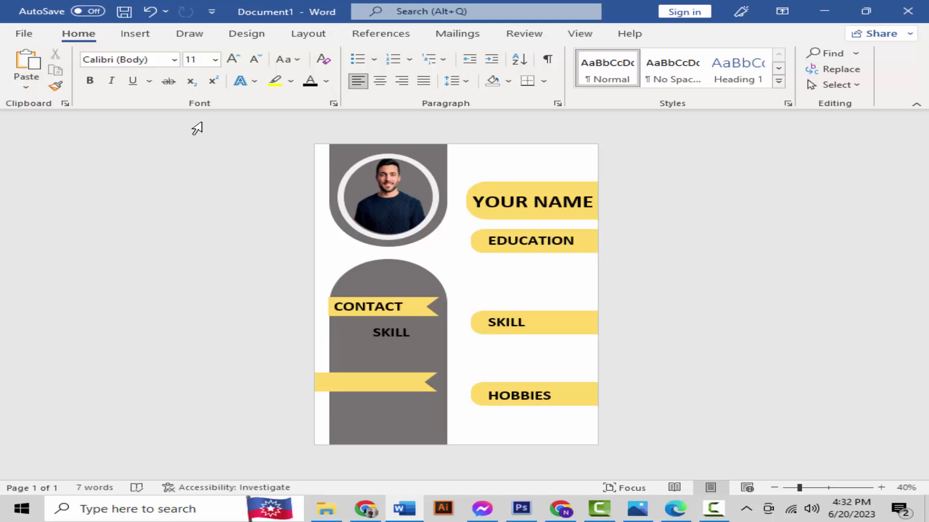
click(137, 35)
click(183, 68)
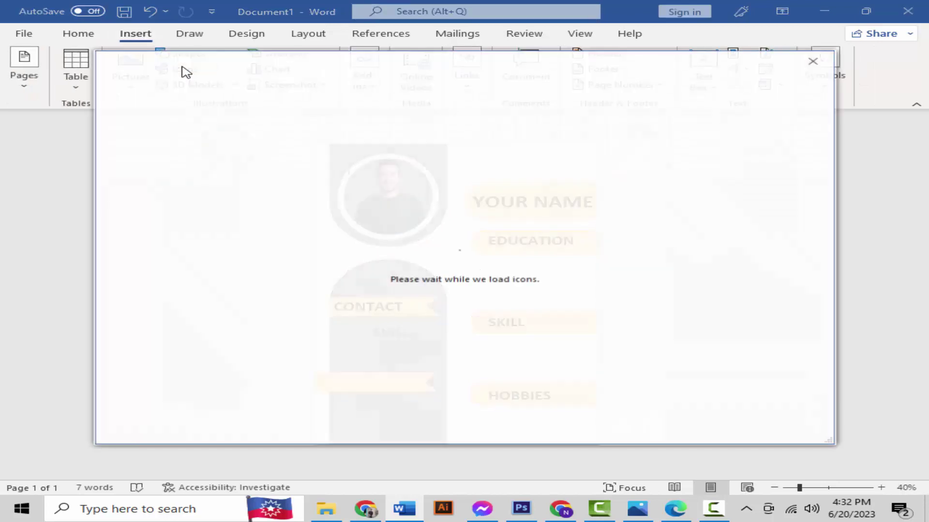
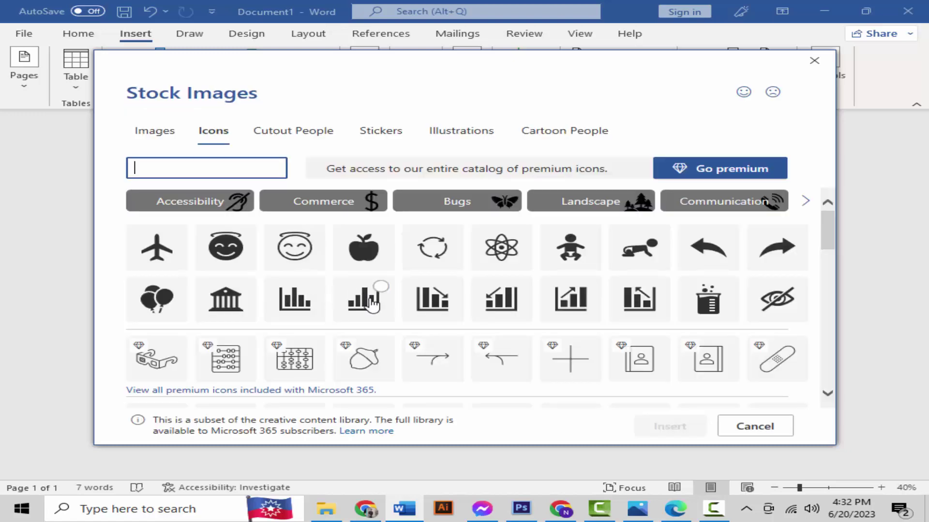
Find the location-pin icon in the stock Icons collection and insert it into the résumé.
scroll(372, 305, down, 1)
scroll(373, 305, down, 1)
scroll(373, 305, down, 1)
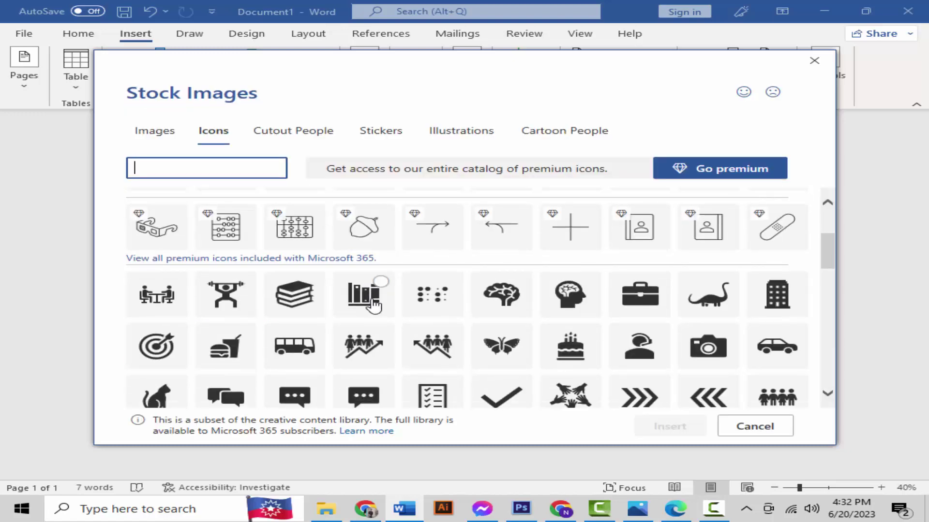
scroll(374, 306, down, 1)
scroll(372, 305, down, 1)
scroll(374, 306, down, 1)
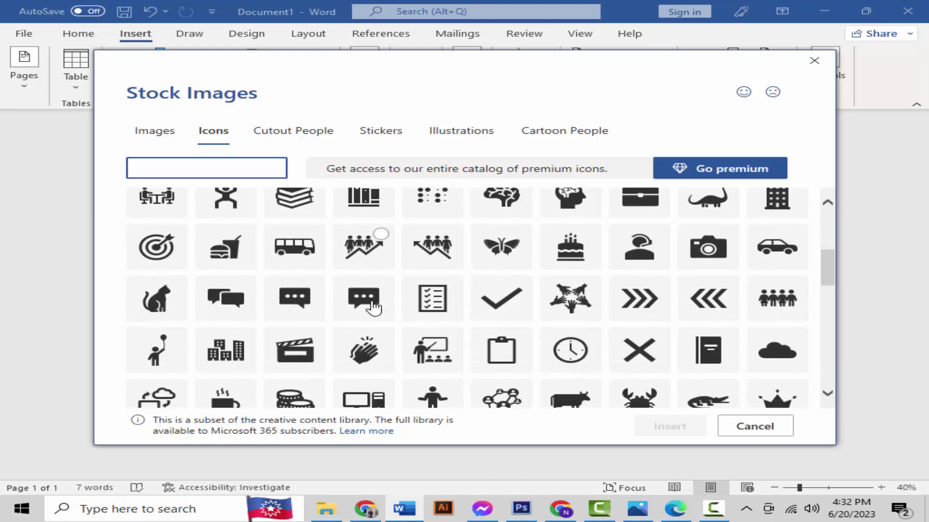
scroll(373, 310, down, 2)
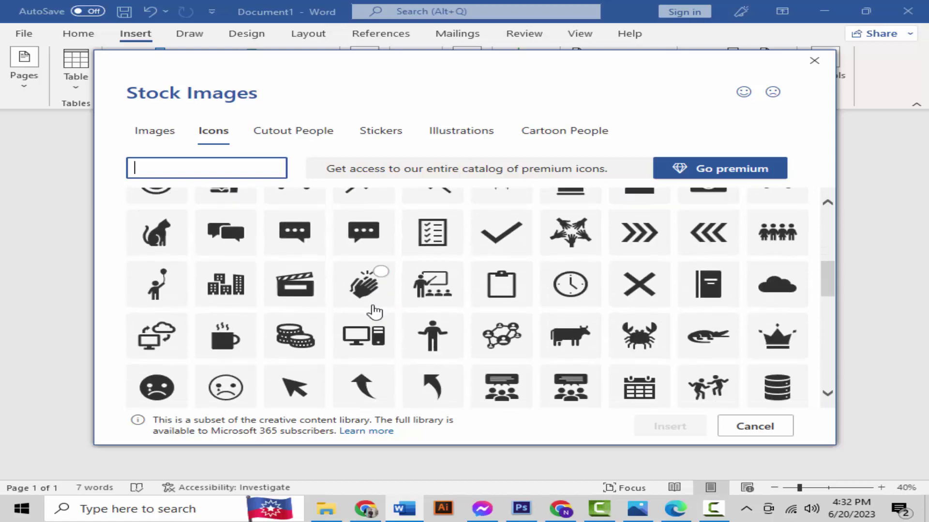
scroll(375, 311, down, 3)
scroll(376, 311, down, 1)
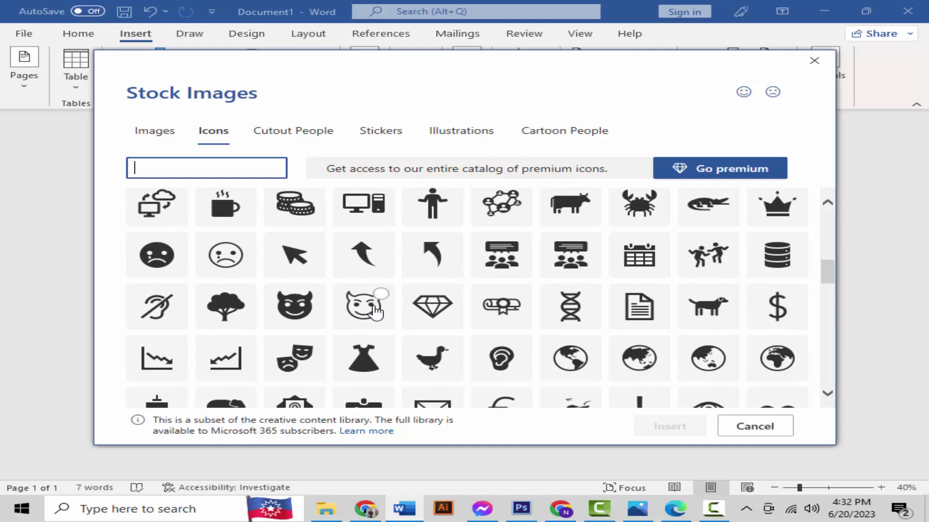
scroll(376, 312, down, 2)
scroll(375, 307, down, 2)
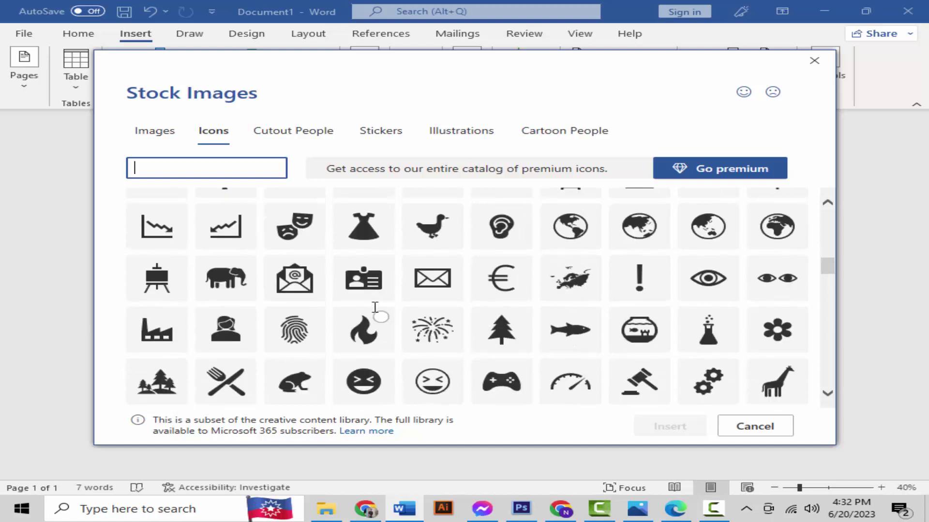
scroll(376, 313, down, 1)
scroll(376, 314, down, 2)
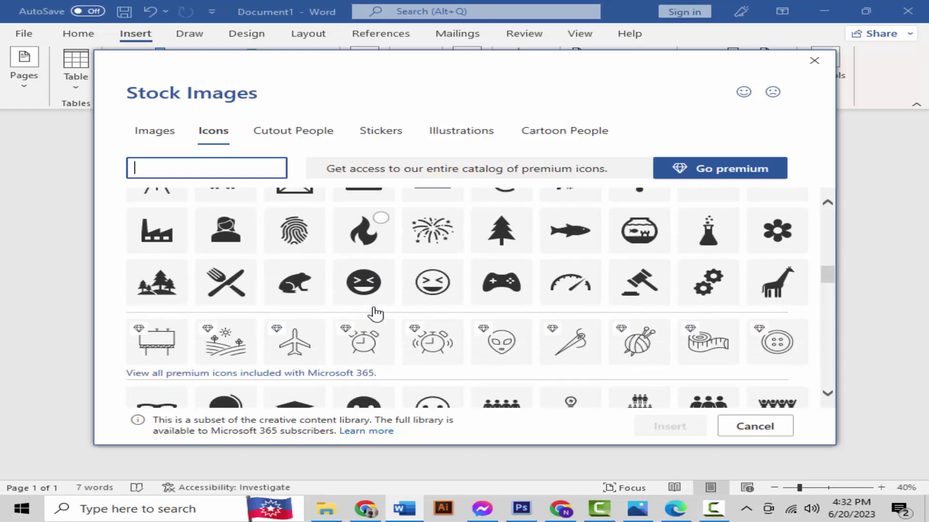
scroll(376, 314, down, 2)
scroll(376, 315, down, 1)
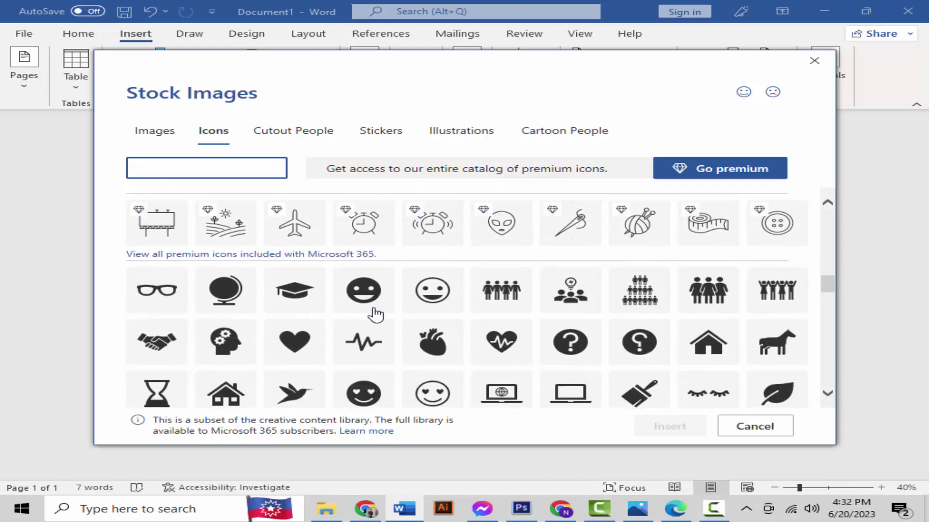
scroll(376, 315, down, 4)
scroll(376, 315, down, 1)
scroll(377, 315, down, 2)
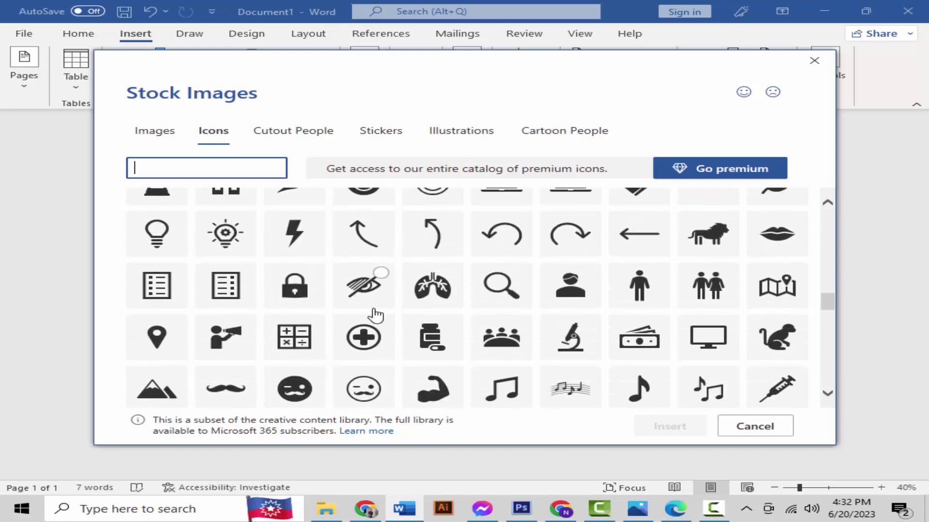
scroll(375, 315, down, 3)
scroll(376, 315, down, 2)
scroll(378, 313, up, 2)
scroll(376, 317, down, 3)
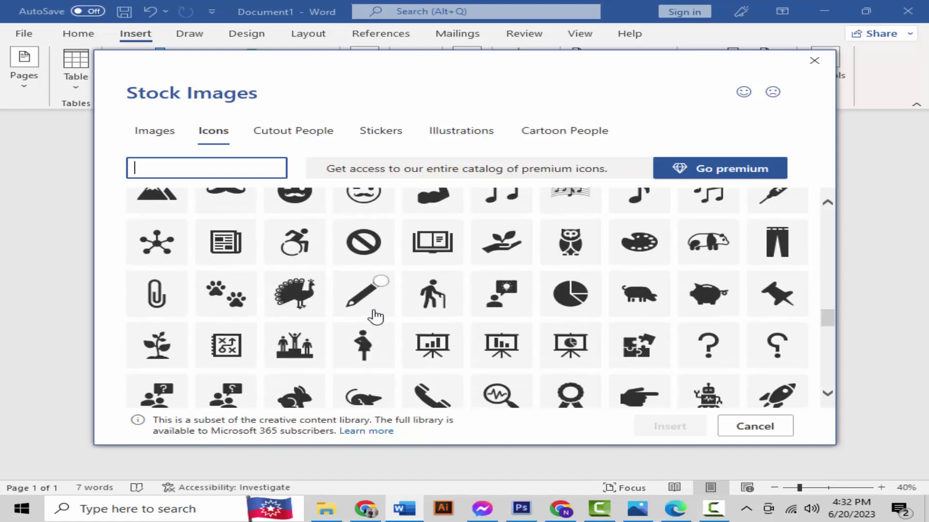
scroll(376, 317, down, 2)
scroll(376, 318, down, 1)
scroll(376, 318, down, 2)
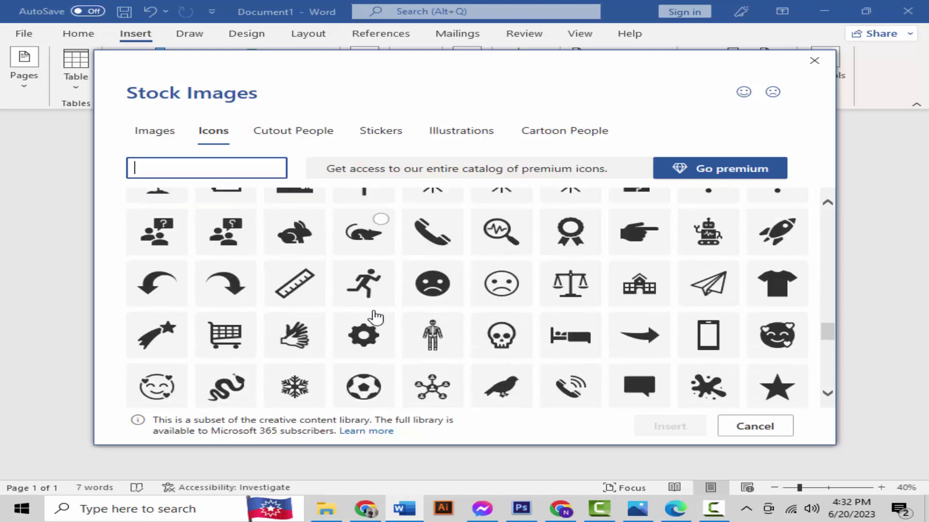
scroll(376, 317, up, 4)
scroll(376, 318, down, 3)
scroll(224, 315, up, 2)
scroll(182, 301, up, 1)
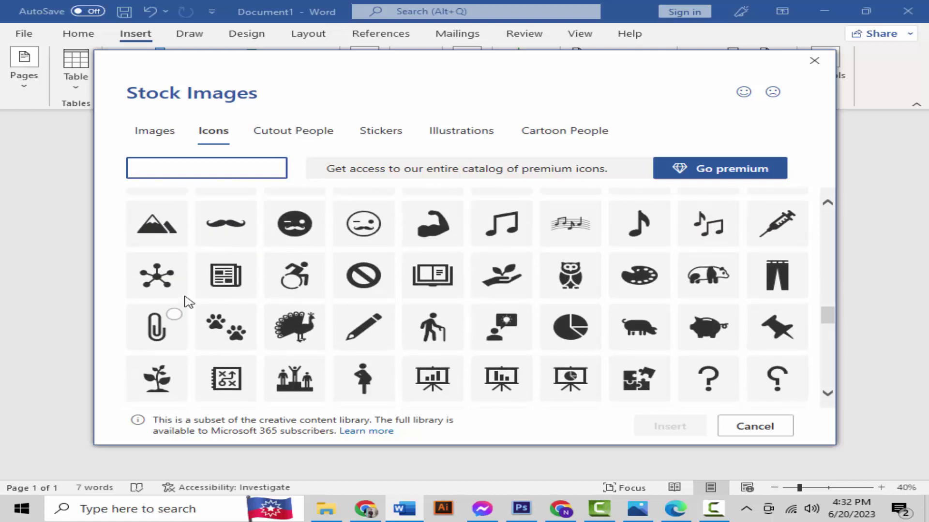
scroll(182, 300, up, 2)
scroll(178, 301, up, 1)
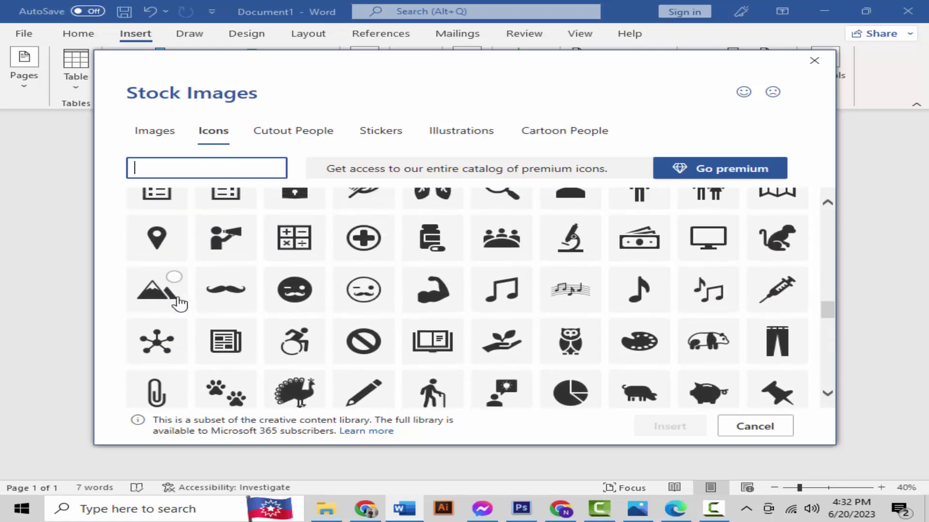
click(173, 225)
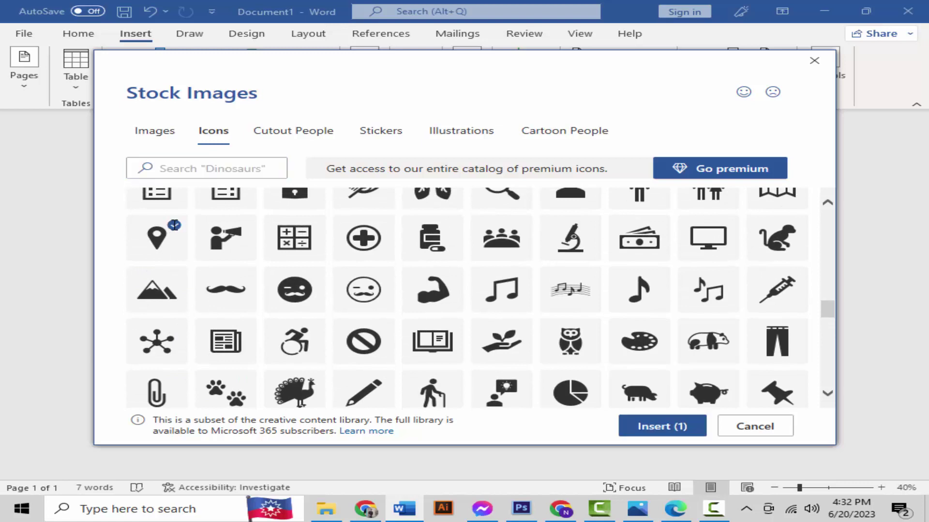
click(666, 428)
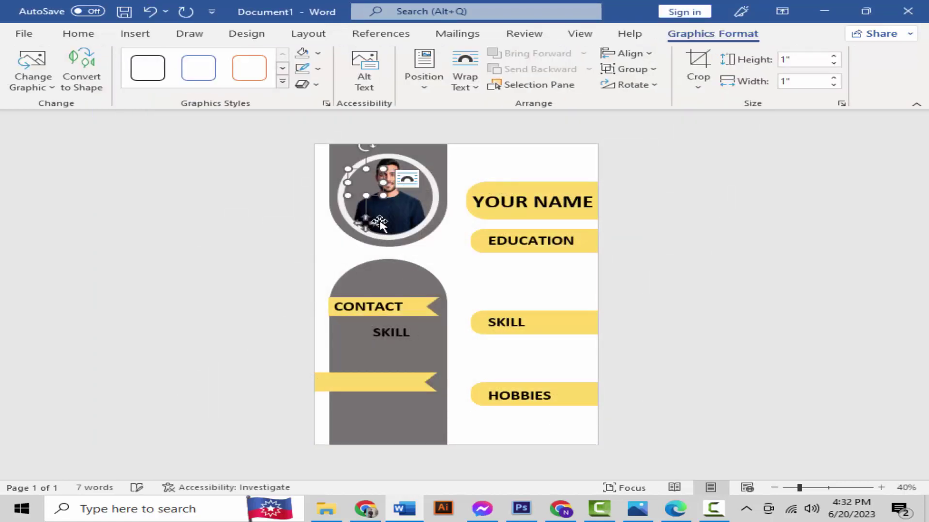
Set the pin icon to float In Front of Text and move it below the CONTACT banner.
click(465, 77)
click(489, 224)
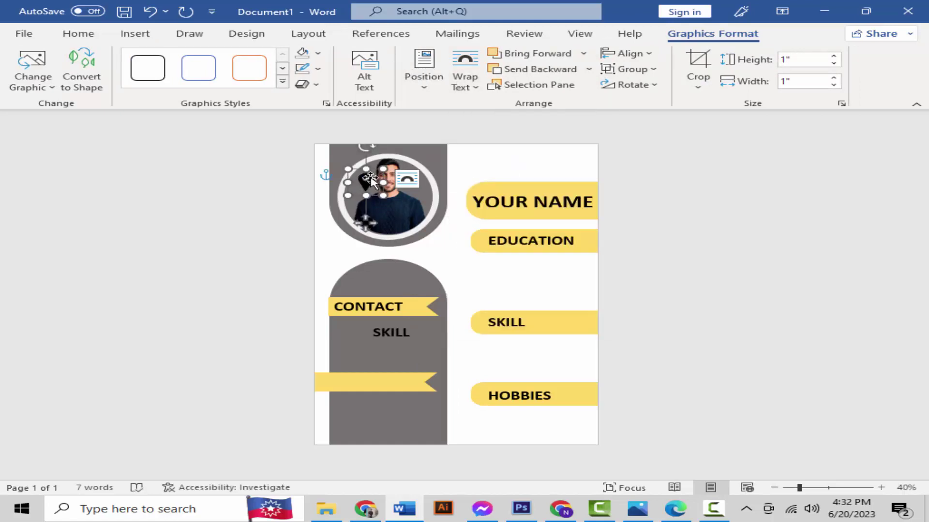
mouse_move(365, 182)
mouse_down()
mouse_move(358, 332)
mouse_move(351, 333)
mouse_up()
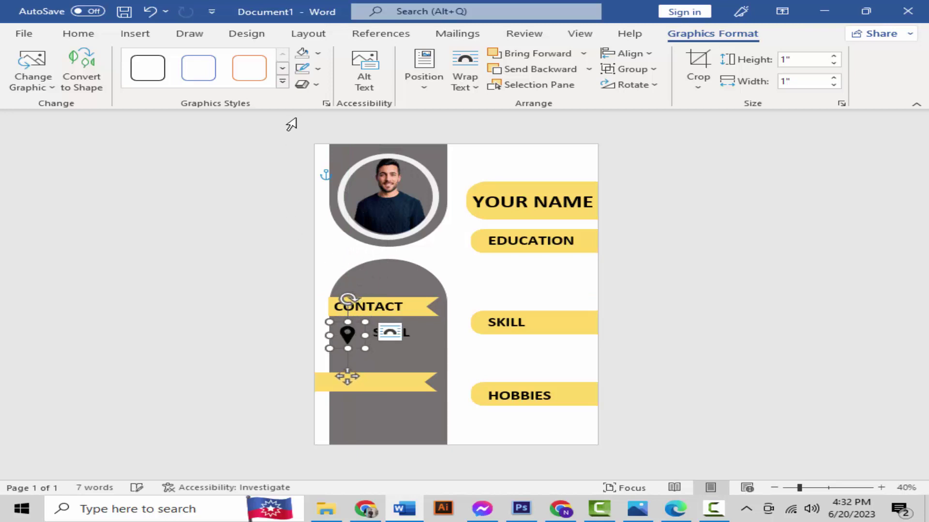
Make the pin icon white, shrink it to 0.7 inches, and select the sidebar SKILL word.
click(323, 54)
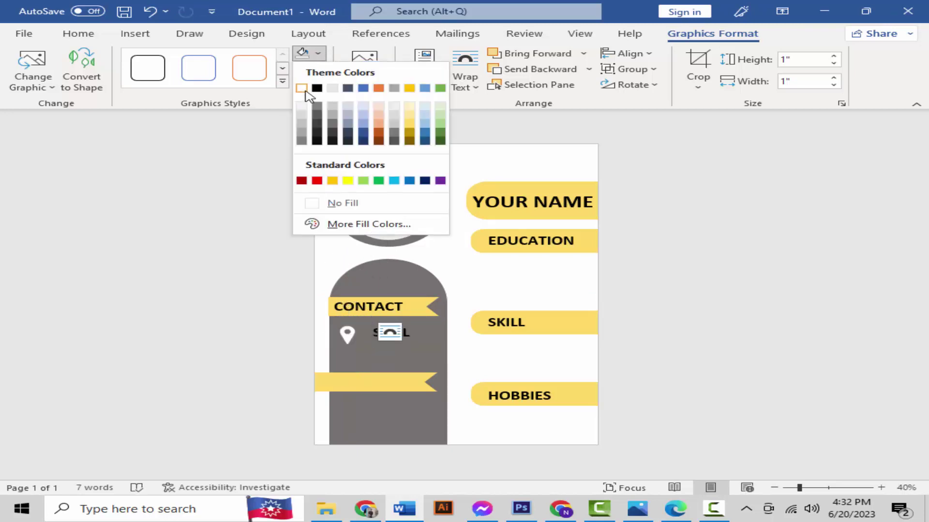
click(302, 88)
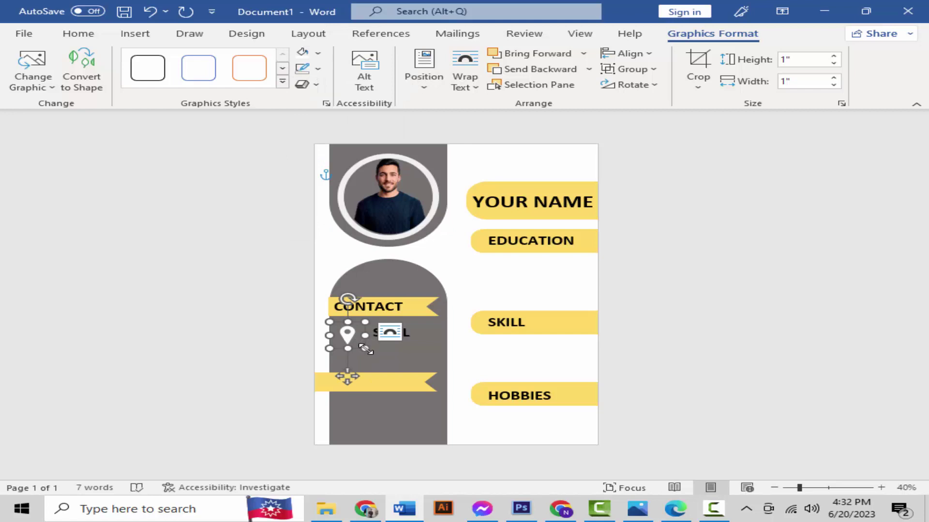
ctrl+scroll(365, 349, up, 4)
scroll(266, 372, down, 1)
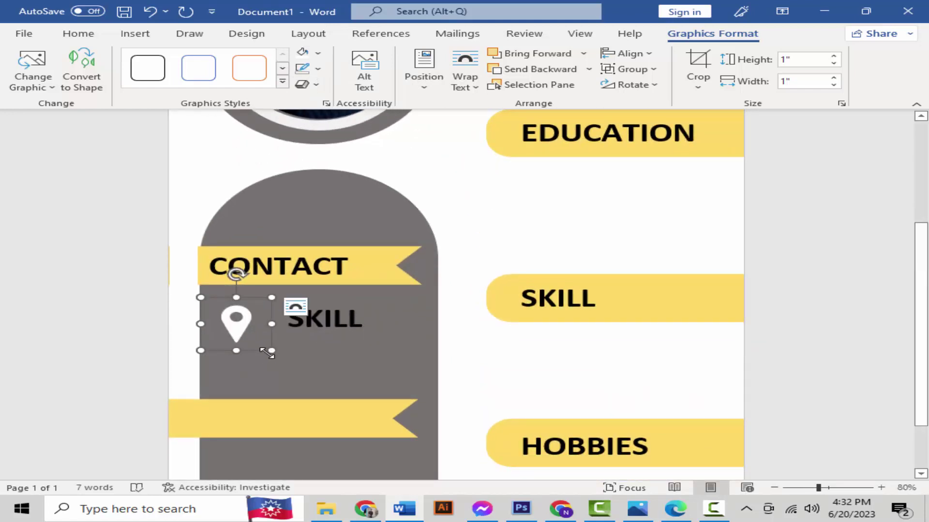
drag(268, 353, 225, 319)
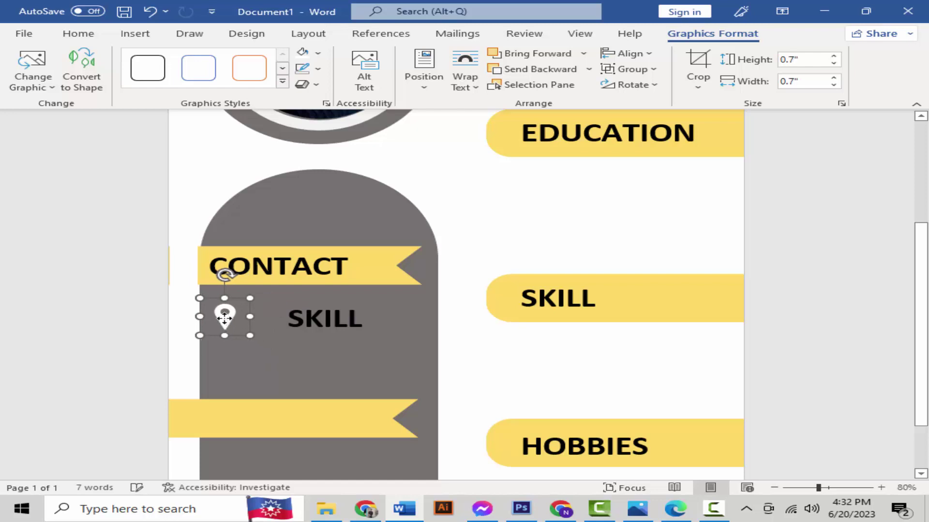
double_click(316, 320)
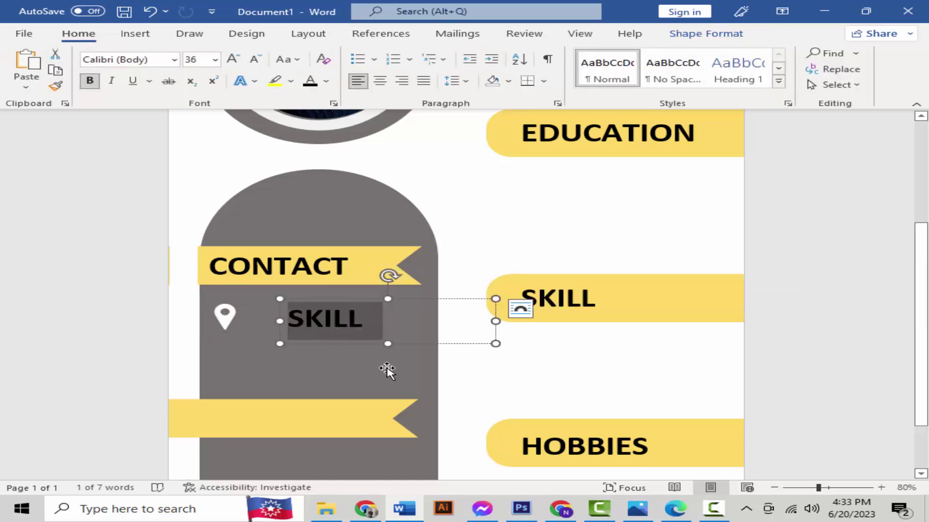
Replace the SKILL text with the placeholder address 'abc road, 123'.
text(AB)
key(BackSpace)
key(BackSpace)
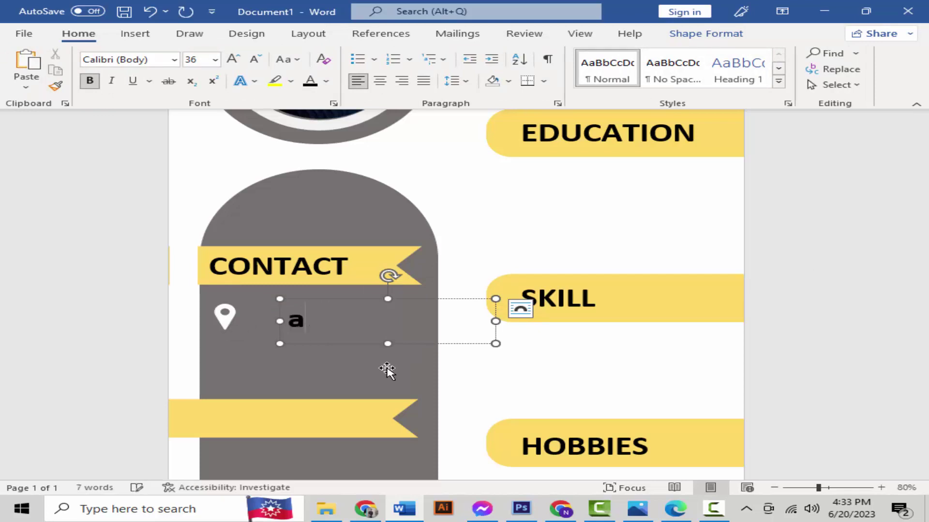
text(bc)
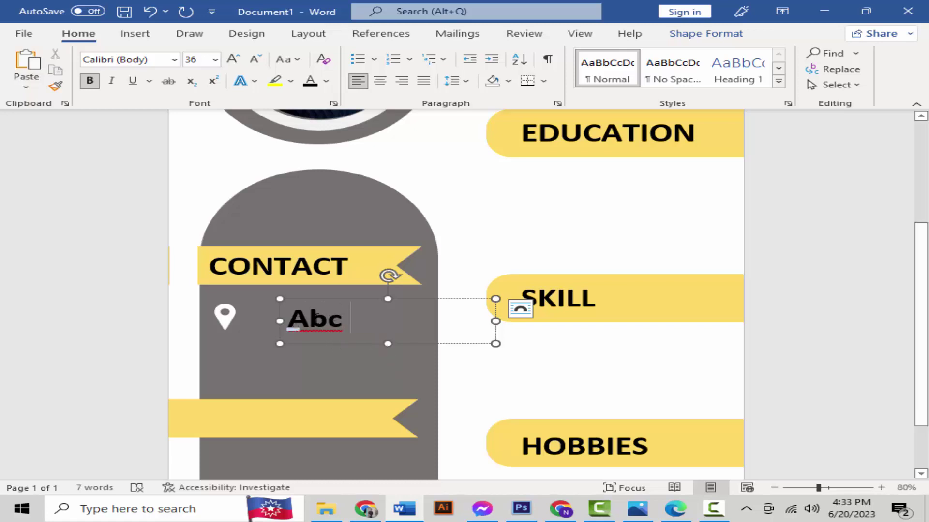
drag(288, 319, 299, 322)
text(abc)
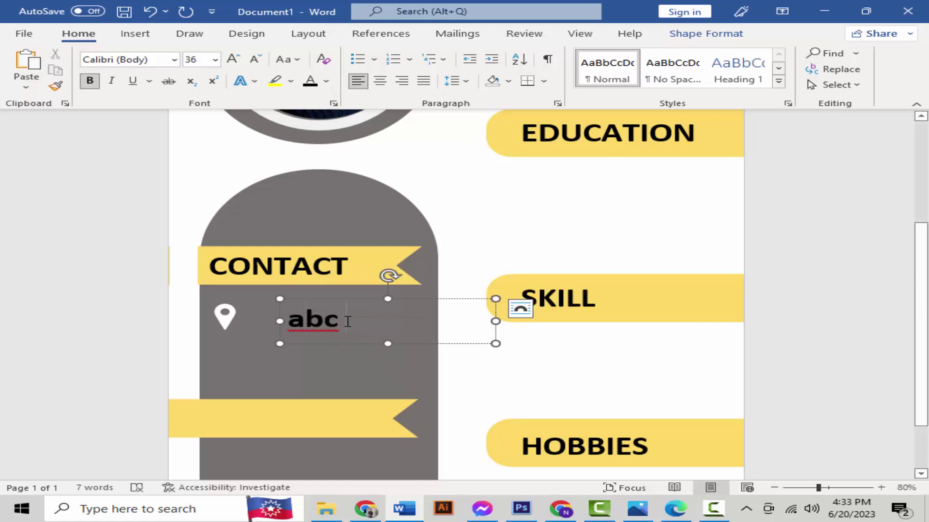
text( road, )
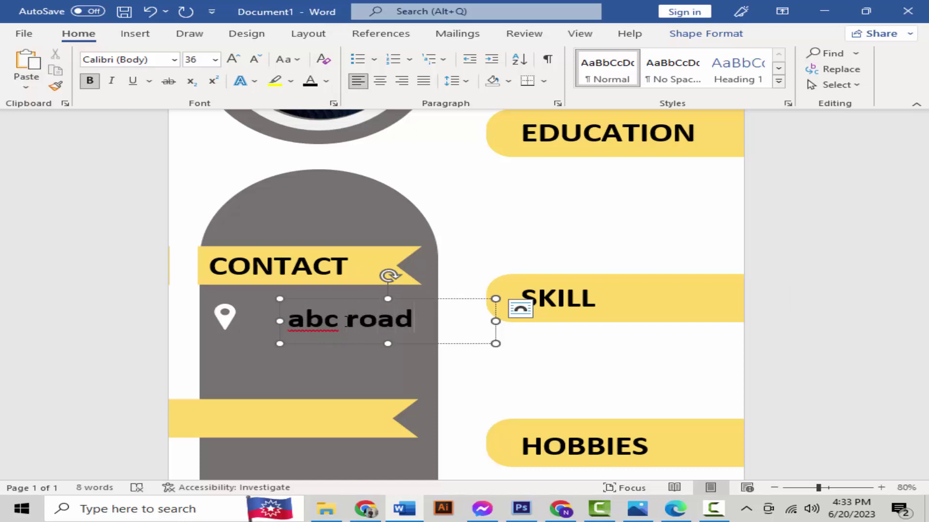
text(123)
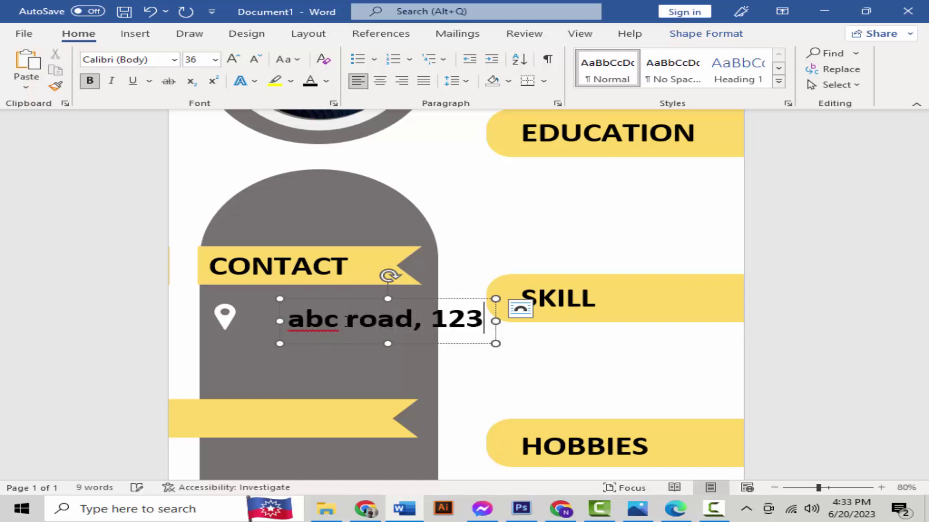
Format the address line as 28-point white text.
triple_click(419, 325)
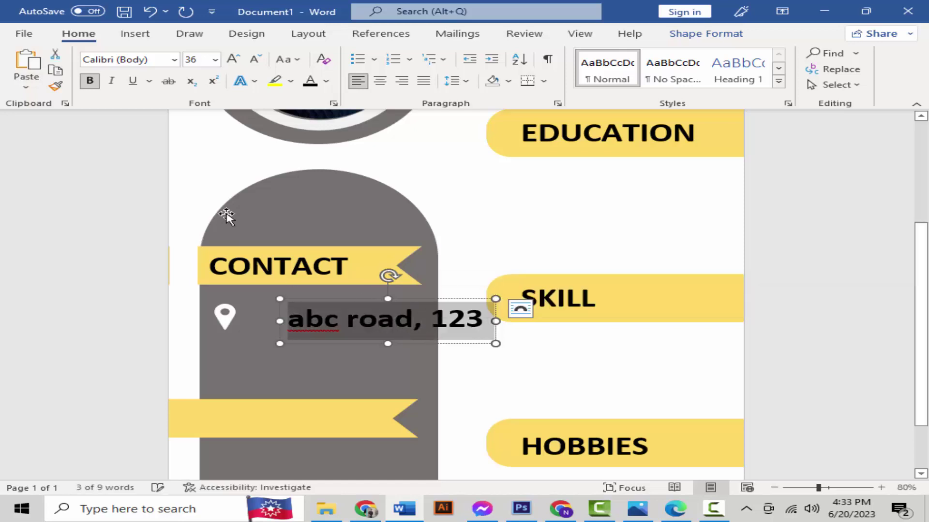
click(256, 60)
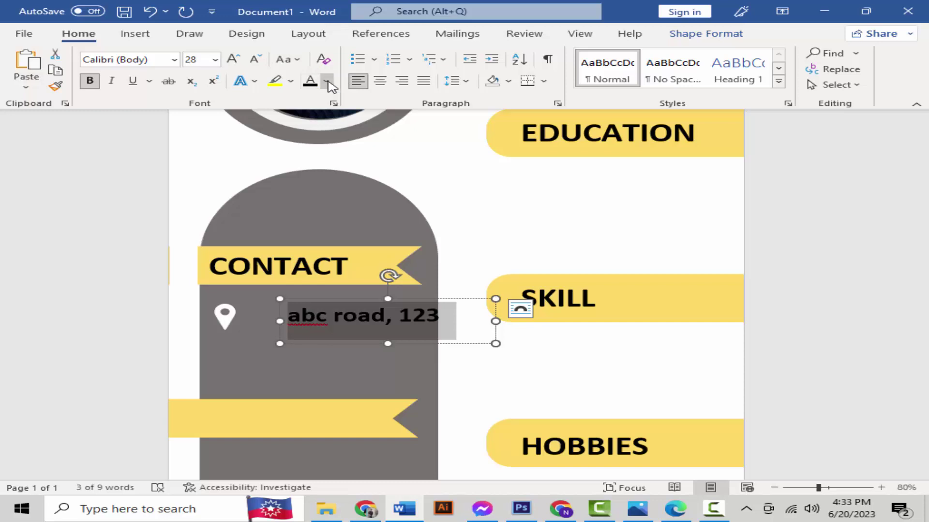
click(326, 81)
click(314, 139)
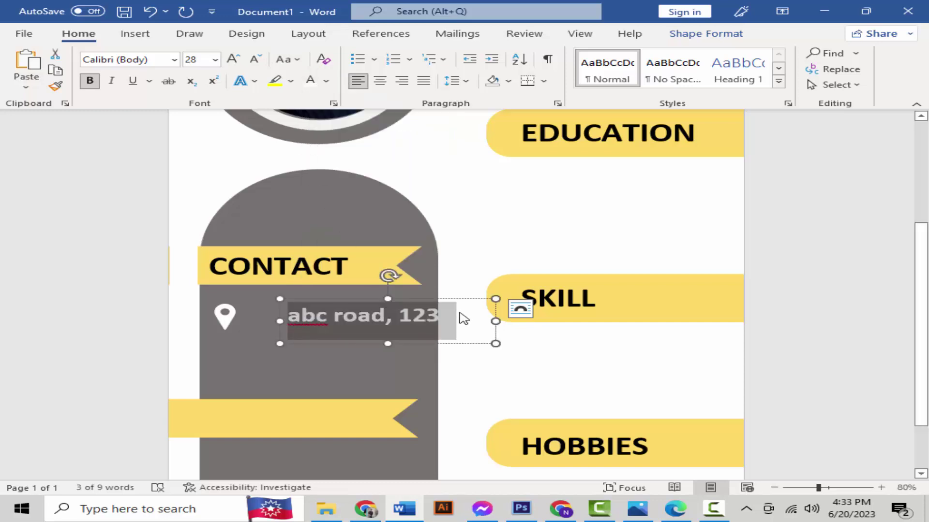
Move the address text beside the pin and nudge the pin into line with it.
drag(460, 300, 419, 303)
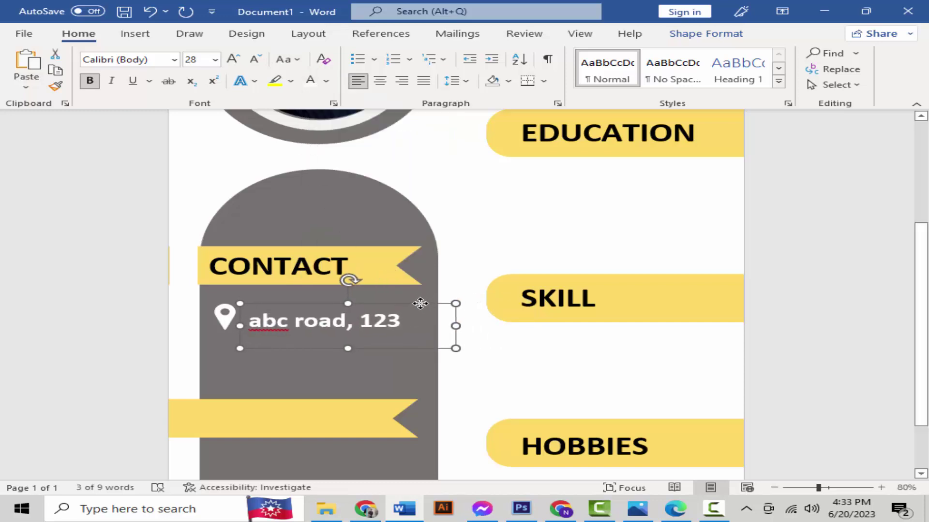
click(224, 320)
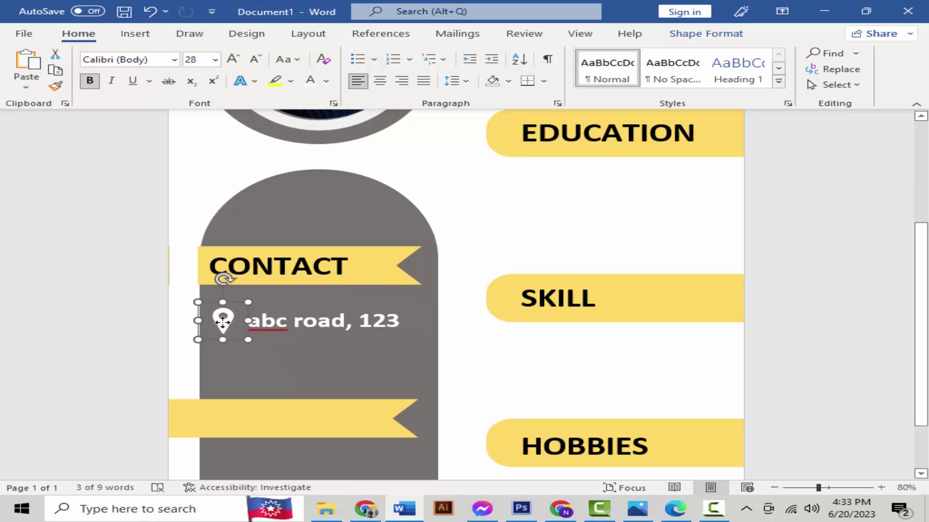
drag(223, 322, 225, 319)
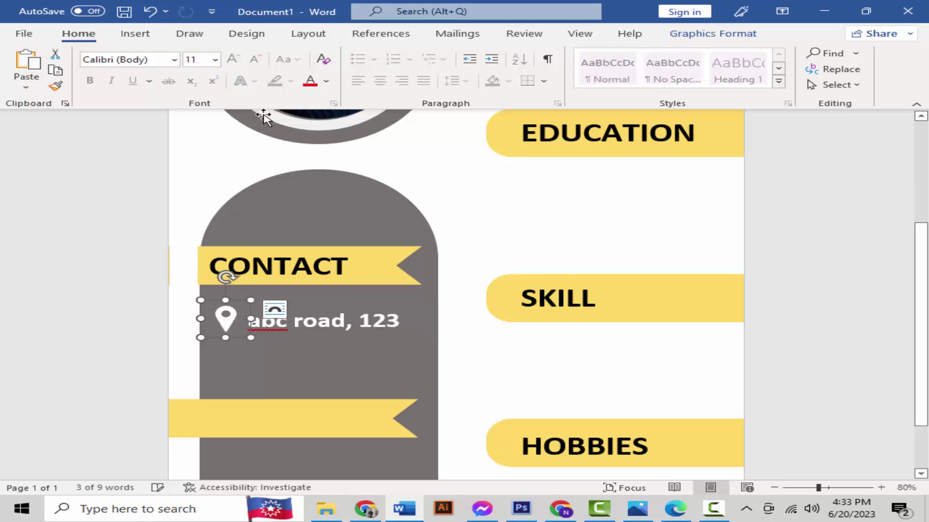
Insert the envelope-with-@ icon from the stock Icons library.
click(138, 35)
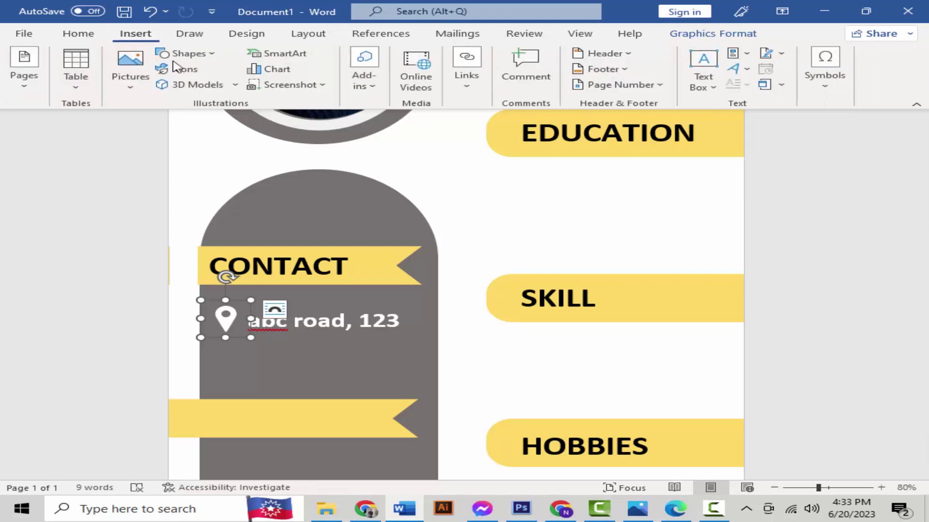
click(178, 69)
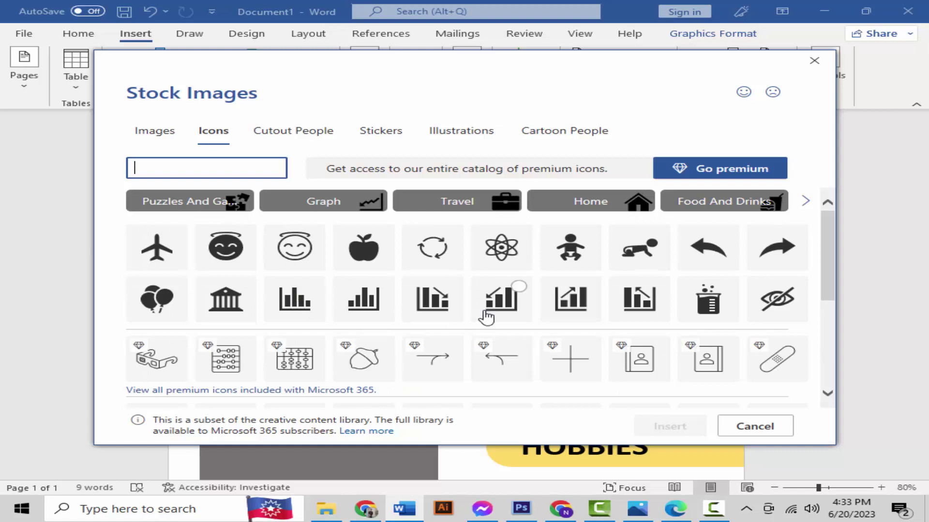
scroll(503, 325, down, 1)
scroll(503, 327, down, 1)
scroll(503, 326, down, 1)
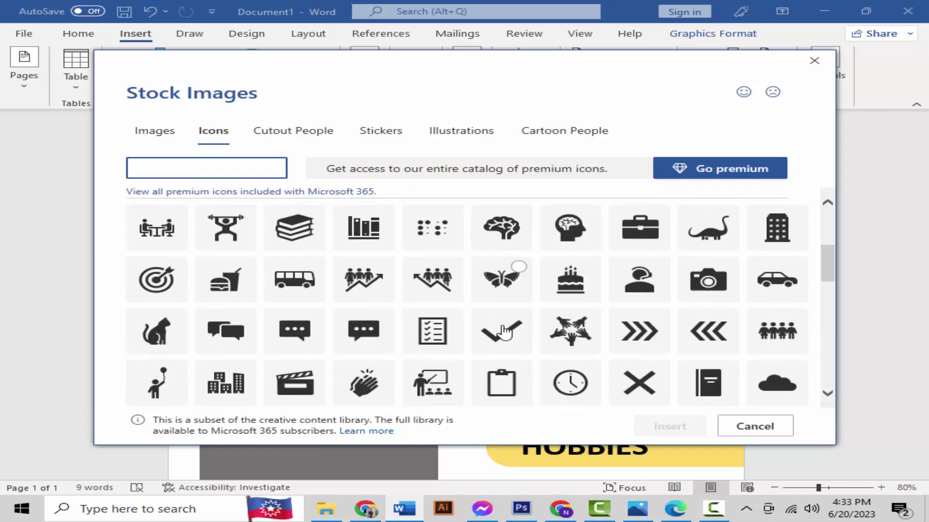
scroll(503, 333, down, 1)
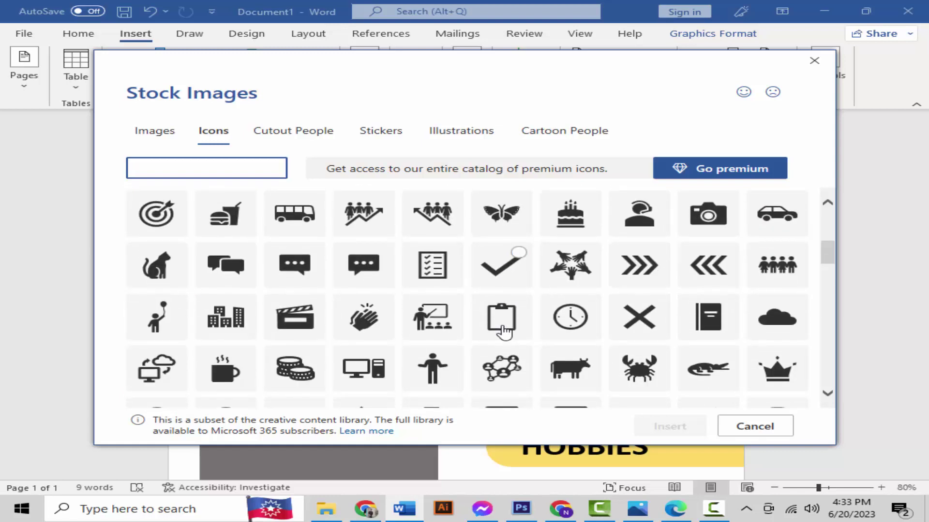
scroll(503, 332, down, 1)
scroll(503, 332, down, 1)
scroll(503, 333, down, 1)
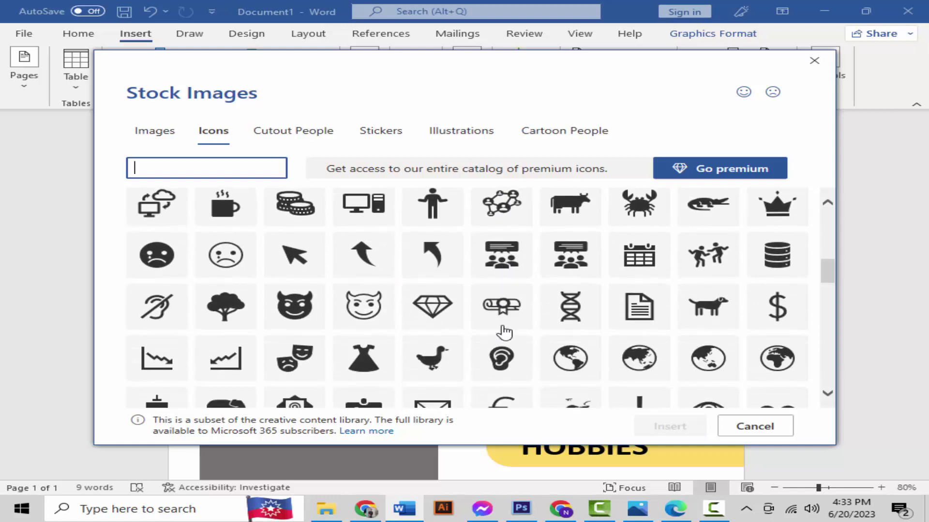
scroll(503, 334, down, 1)
scroll(503, 333, down, 2)
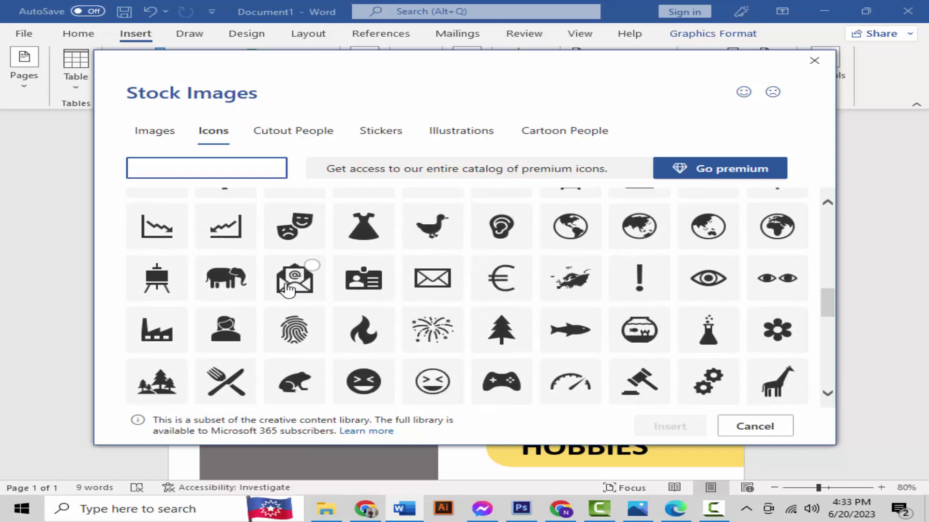
click(312, 264)
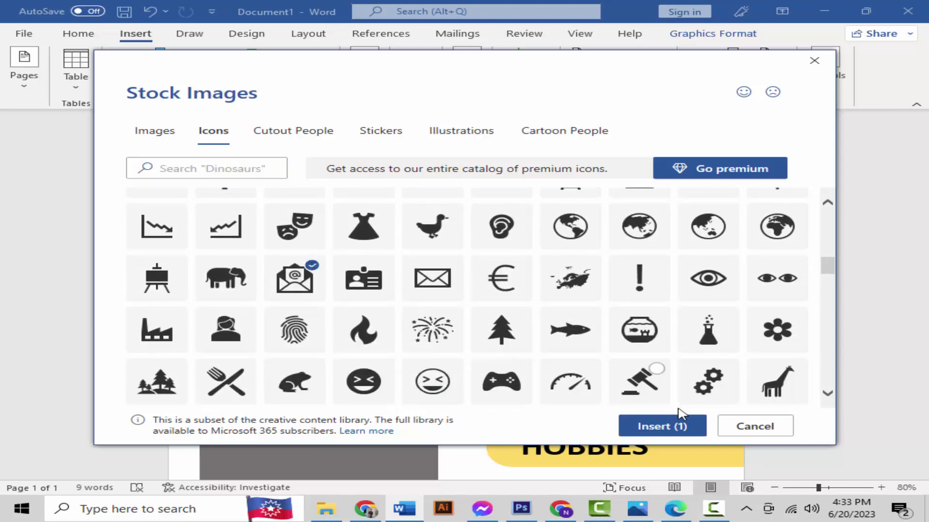
click(685, 426)
Undo the last change, then set the envelope icon to In Front of Text with white fill.
key(ctrl+z)
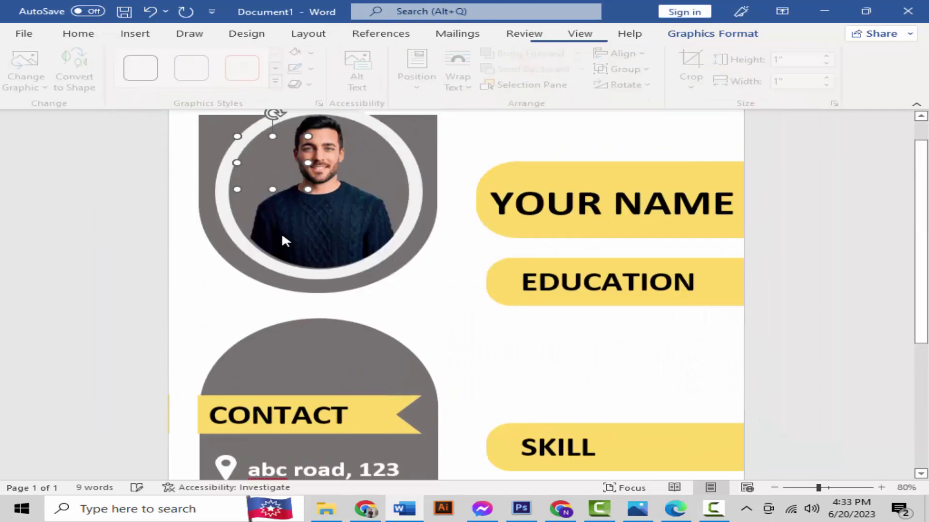
click(457, 75)
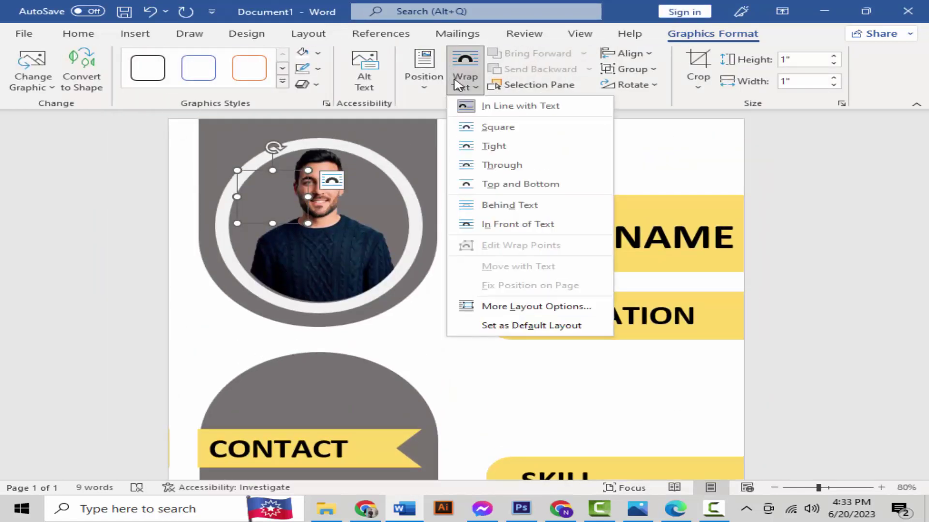
click(500, 225)
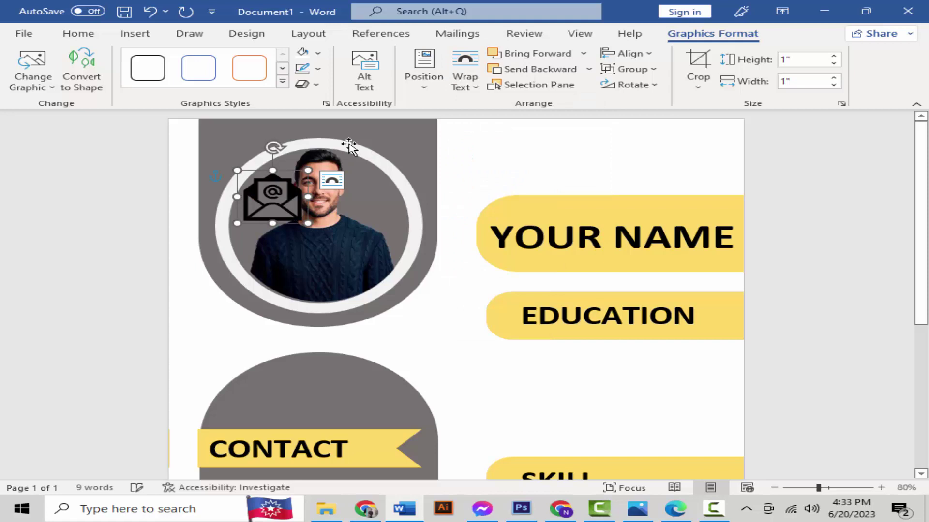
click(317, 54)
click(300, 88)
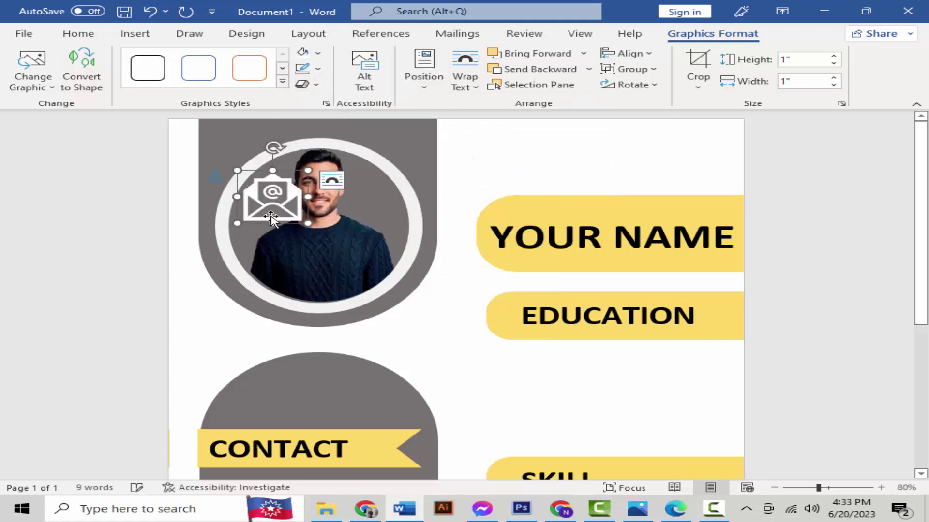
Shrink the envelope icon to 0.56 inches, place it beneath the pin, and select the address box.
scroll(270, 232, down, 3)
drag(266, 135, 296, 353)
scroll(296, 353, down, 3)
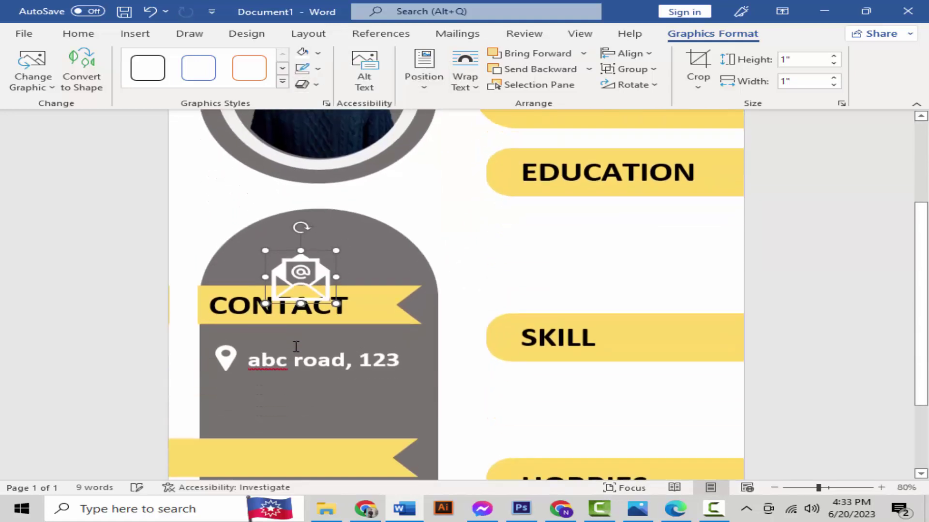
mouse_move(299, 283)
mouse_down()
mouse_move(232, 406)
mouse_move(238, 399)
mouse_move(222, 389)
mouse_move(234, 396)
mouse_up()
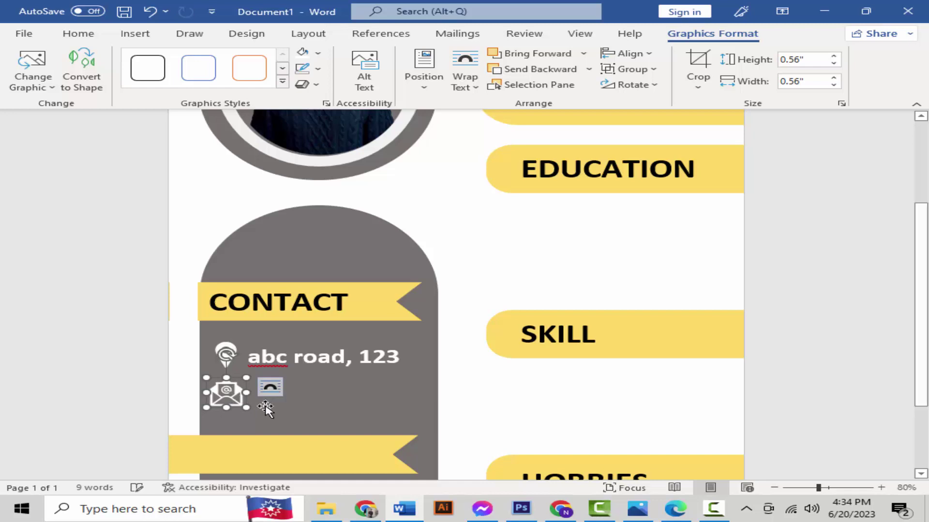
click(323, 364)
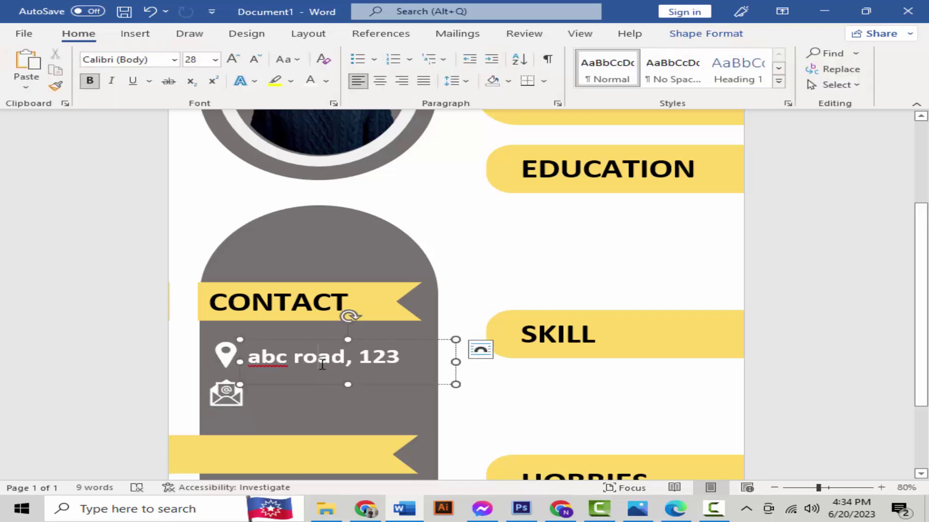
click(400, 385)
Duplicate the address text box and place the copy beside the envelope icon.
right_click(399, 385)
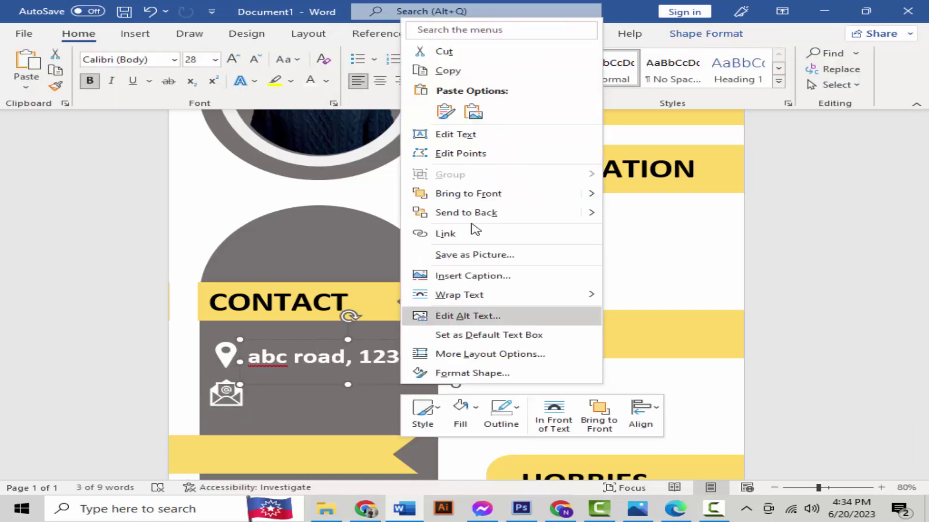
click(452, 79)
right_click(452, 202)
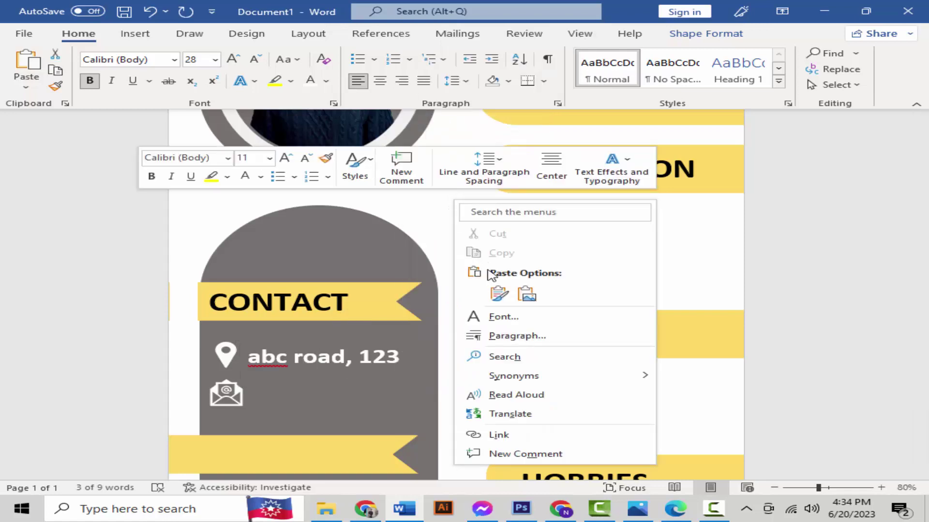
click(500, 296)
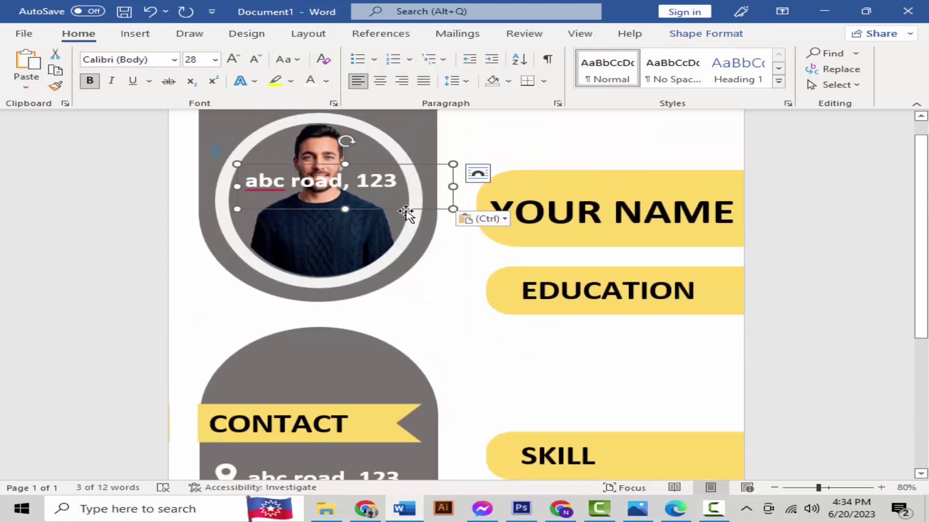
mouse_move(408, 225)
mouse_down()
mouse_move(412, 418)
mouse_move(462, 419)
mouse_up()
scroll(449, 416, down, 4)
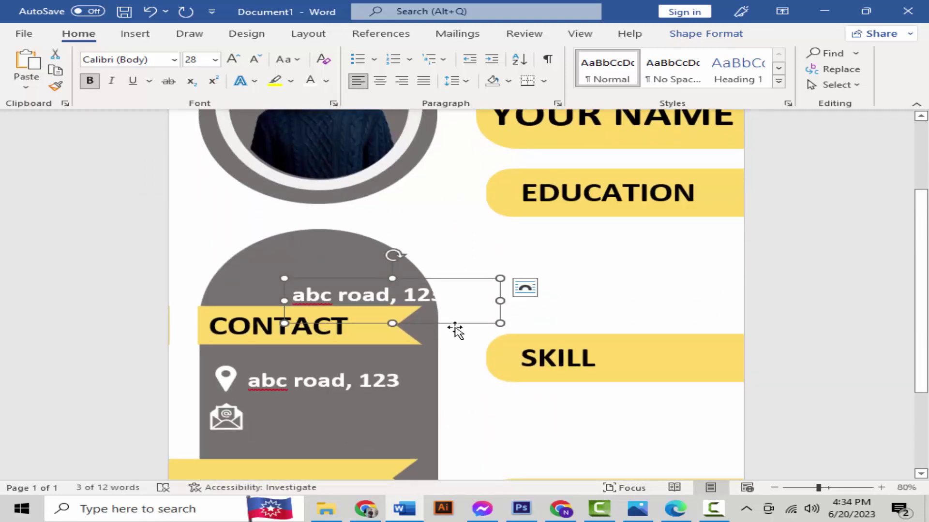
drag(466, 327, 421, 444)
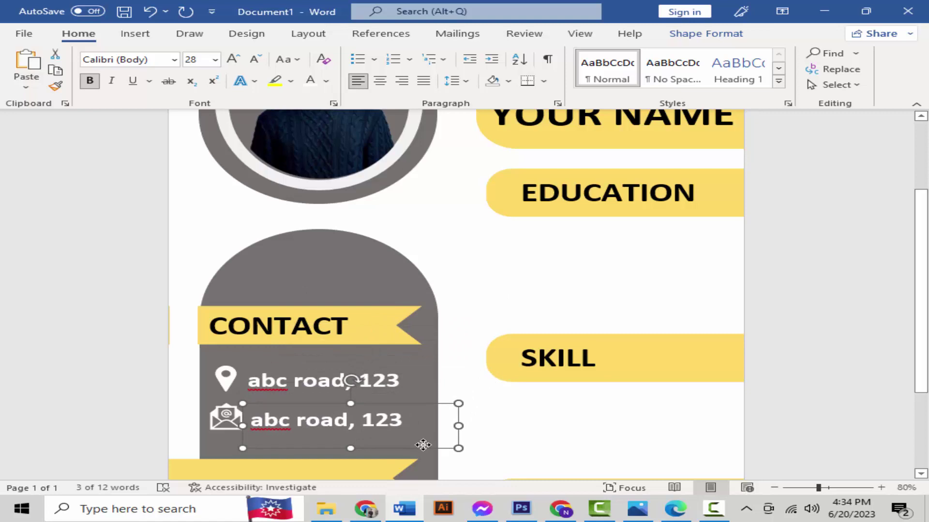
Replace the copied box's text with a placeholder e-mail address.
triple_click(378, 426)
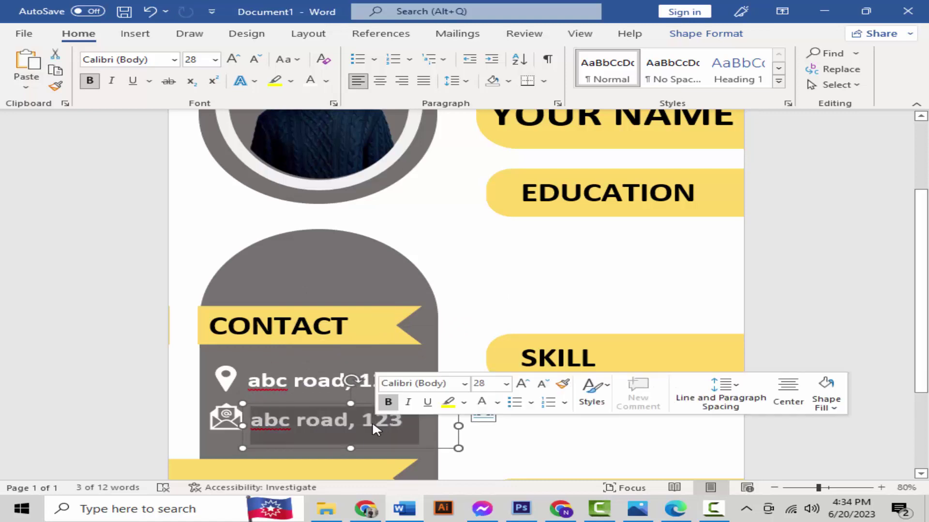
text(abv)
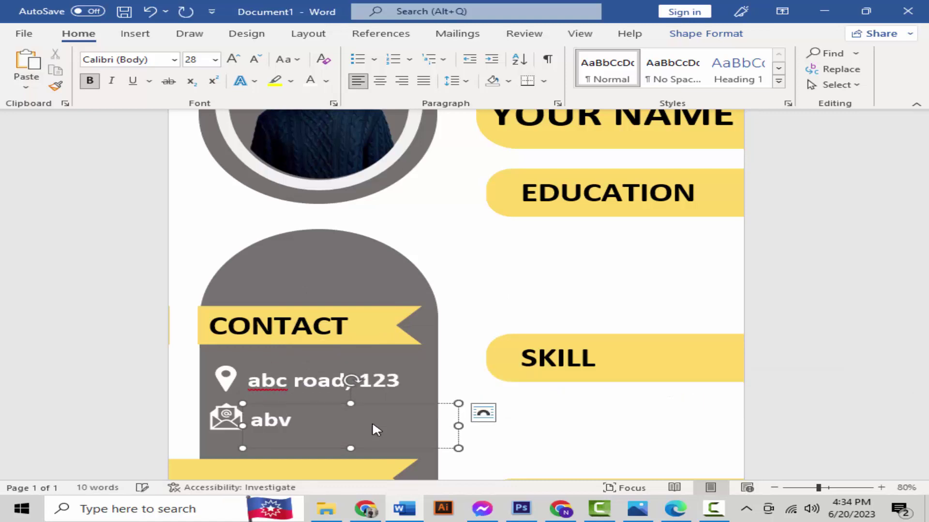
key(BackSpace)
text(c)
text(@gmail.com)
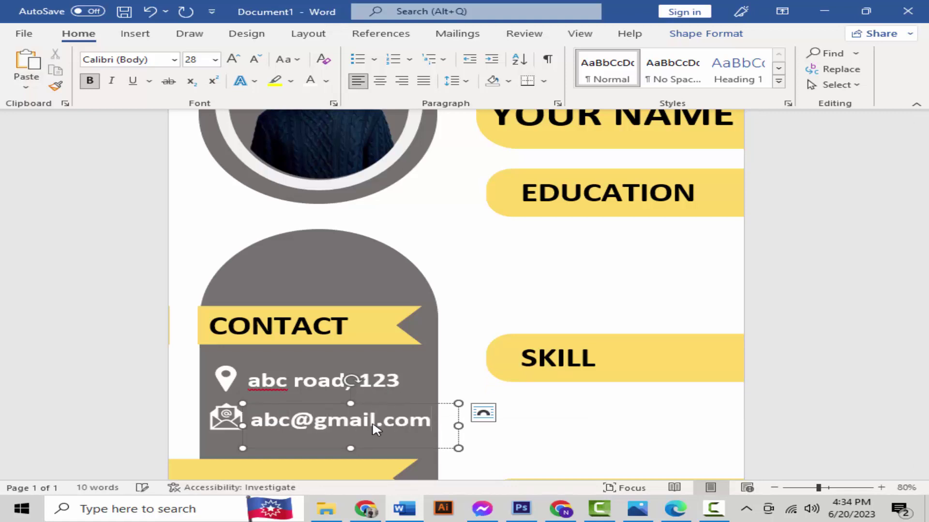
Nudge the pin icon and address line up together and group them into one object.
shift+click(226, 379)
drag(226, 379, 224, 363)
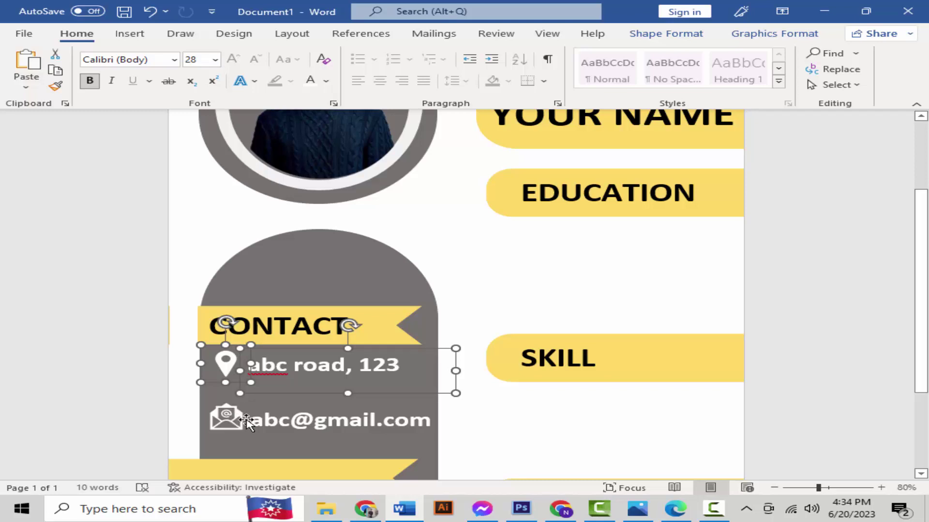
click(667, 34)
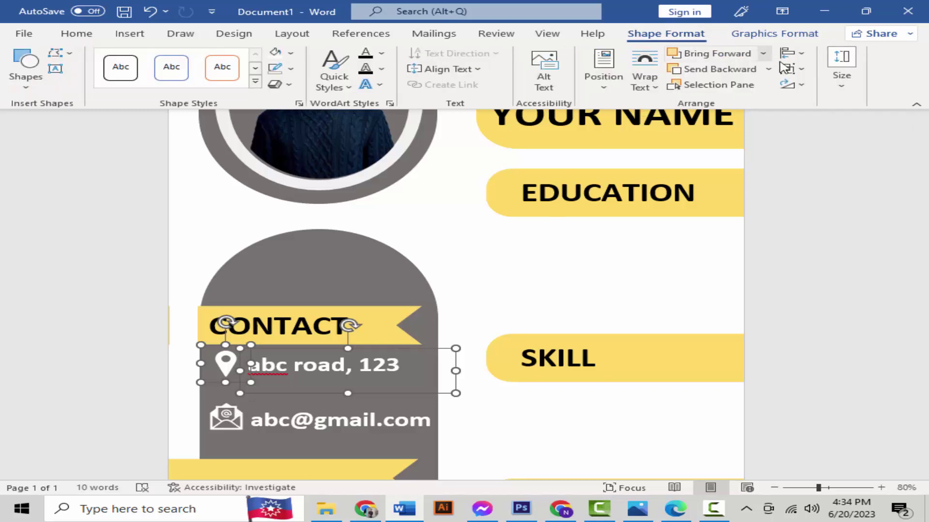
click(799, 70)
click(818, 87)
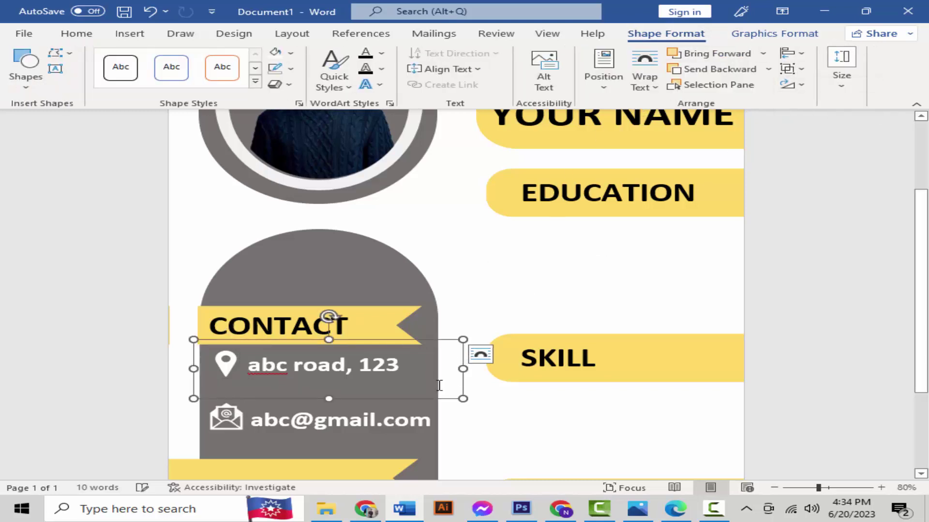
Select the e-mail text box on its own, without the envelope icon.
click(371, 437)
shift+click(226, 418)
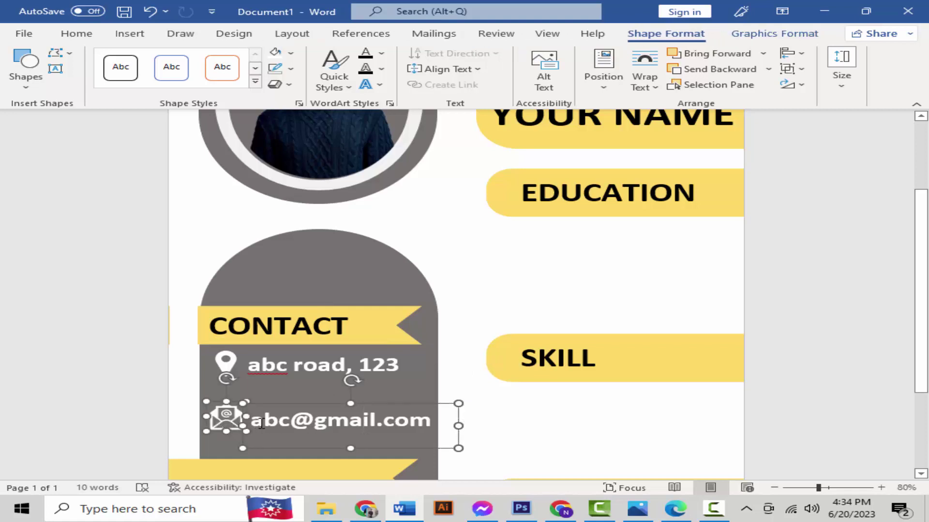
shift+click(224, 419)
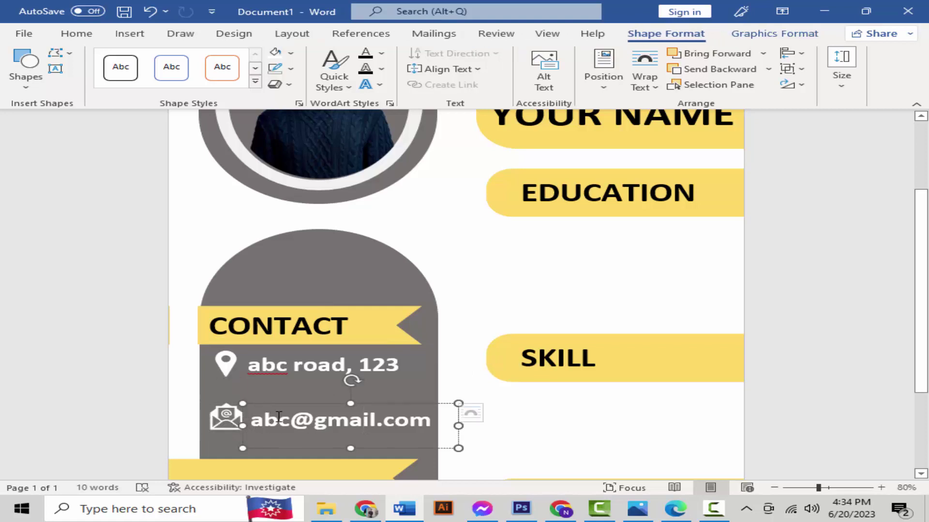
shift+click(224, 421)
scroll(366, 378, down, 3)
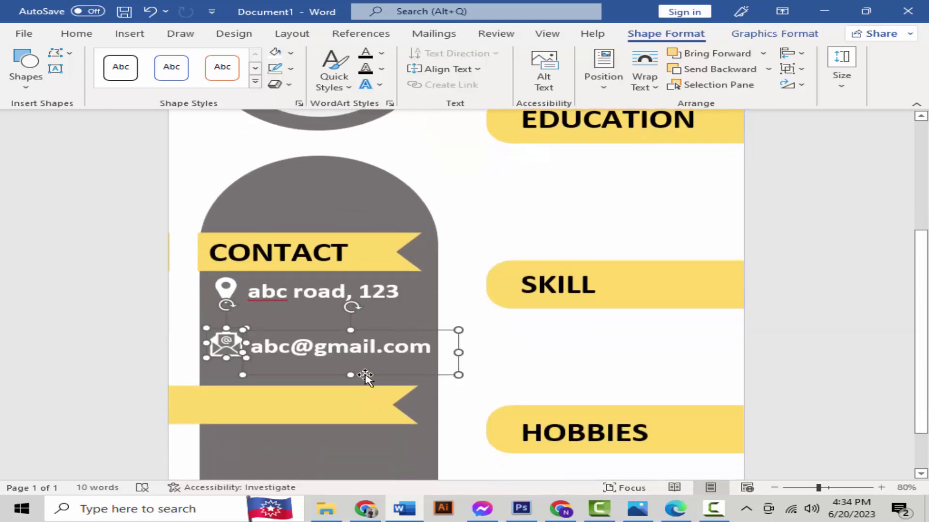
click(384, 354)
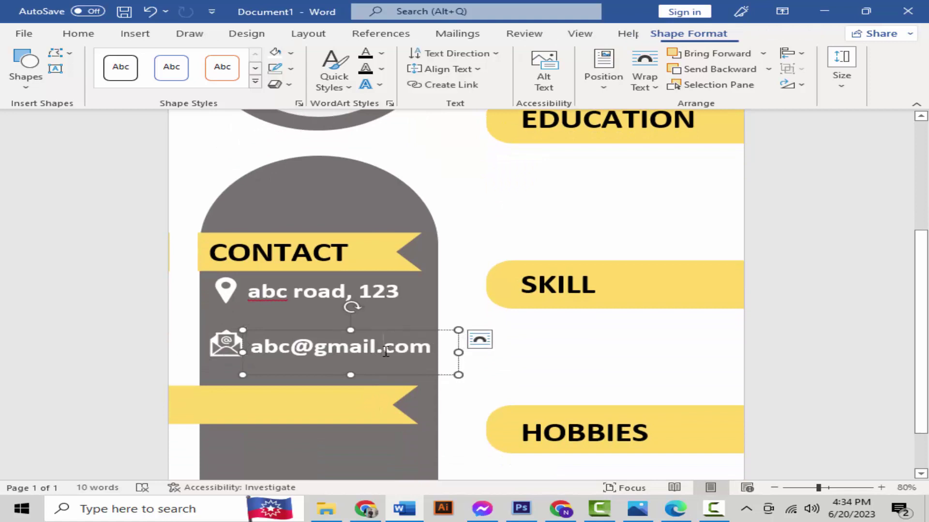
Paste another copy of the address text box and move it beside the envelope icon.
right_click(420, 375)
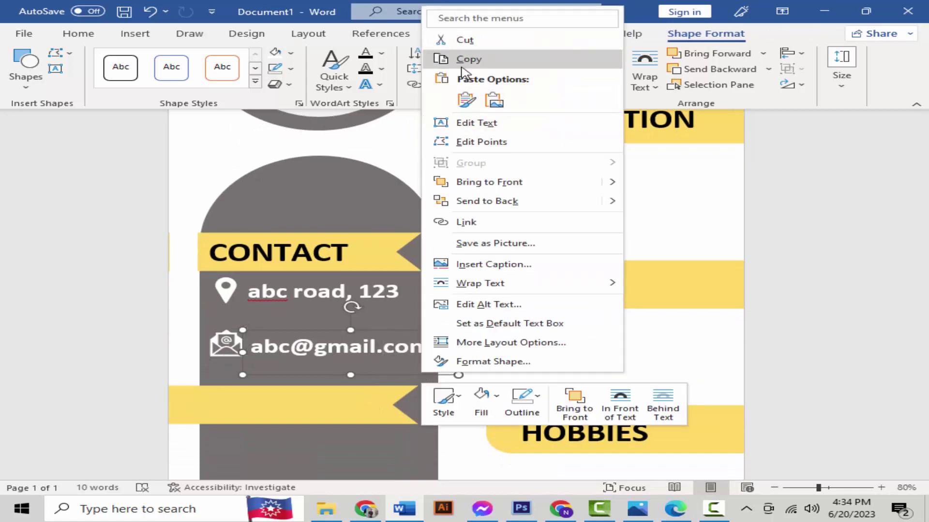
click(466, 100)
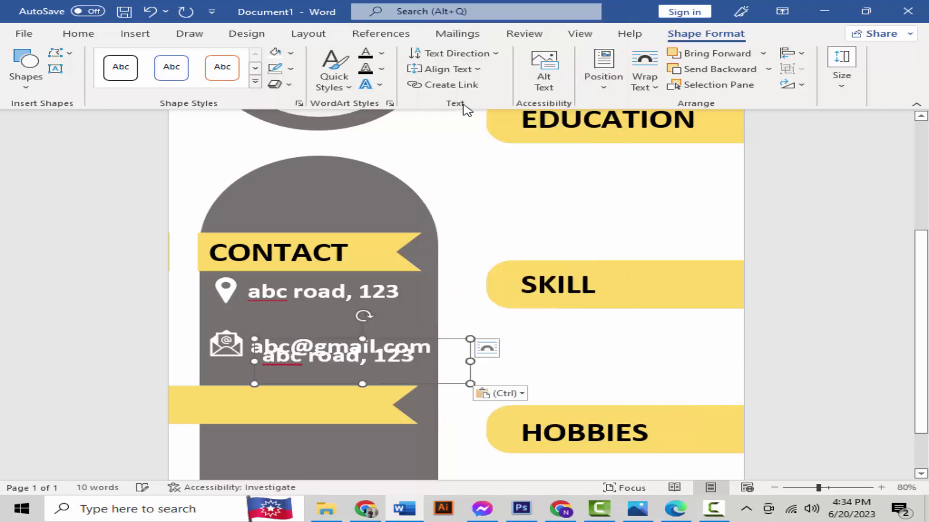
drag(448, 339, 550, 353)
drag(353, 348, 248, 335)
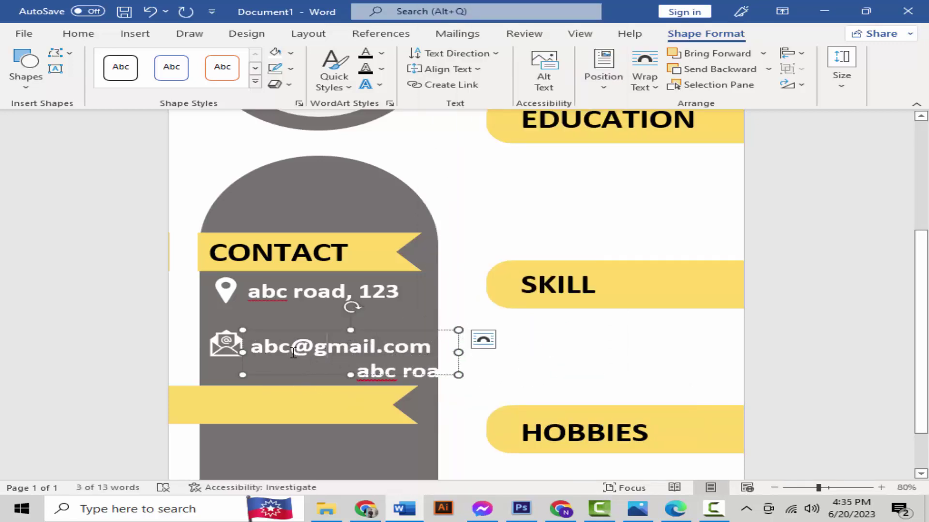
Top-align the envelope icon with the e-mail text, group them, and move the group under the address.
shift+click(230, 352)
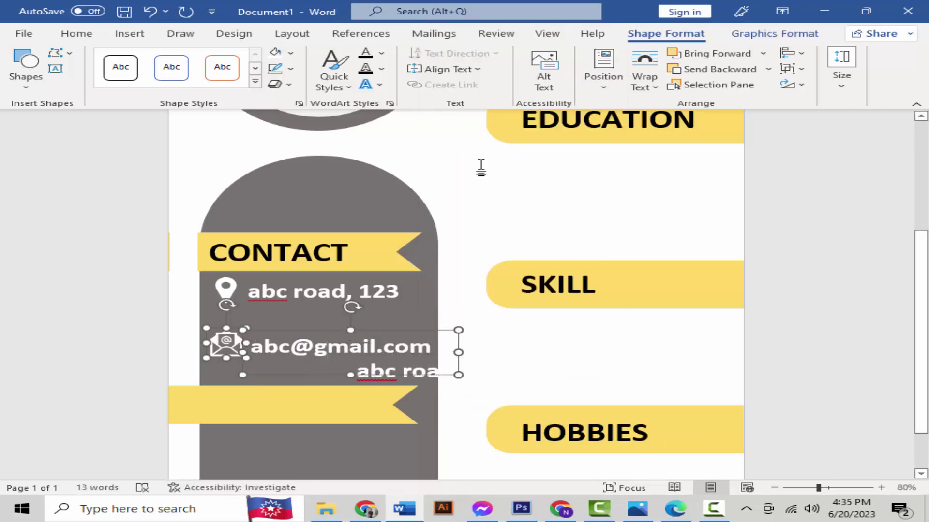
click(792, 56)
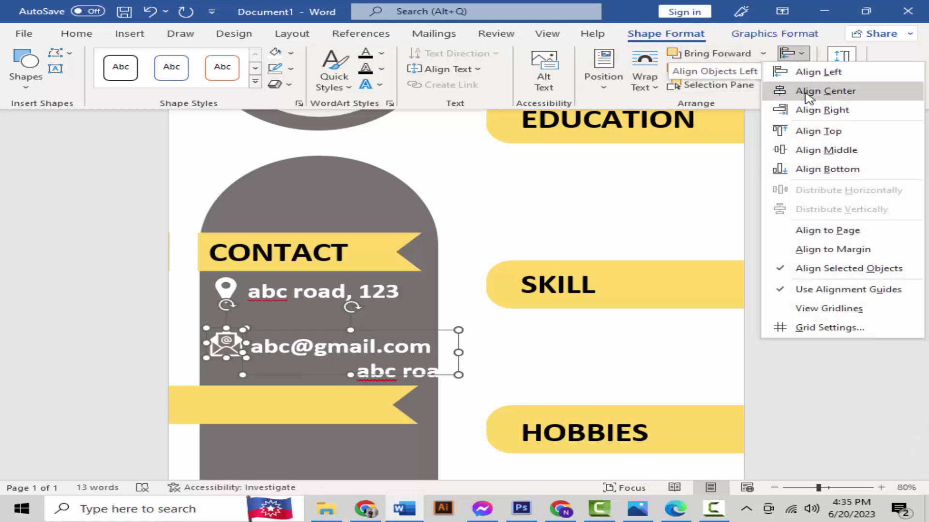
click(817, 132)
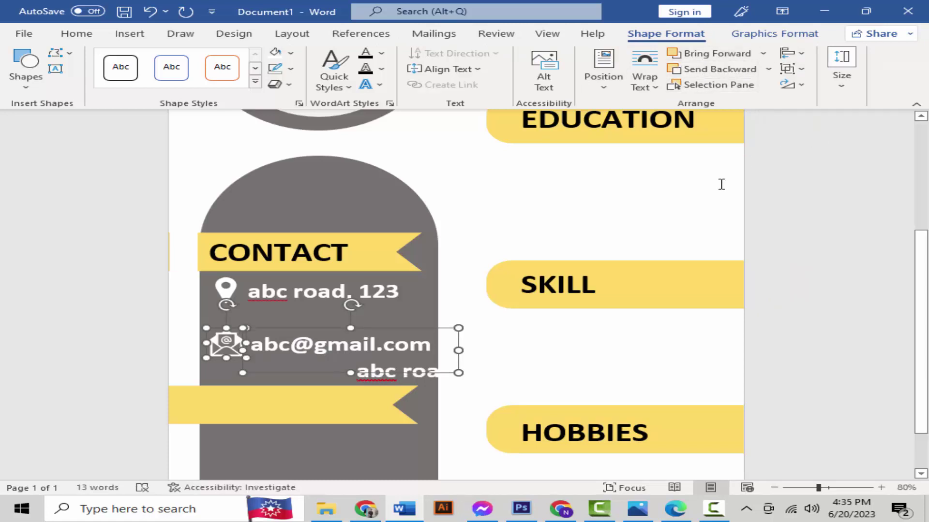
click(789, 69)
click(803, 86)
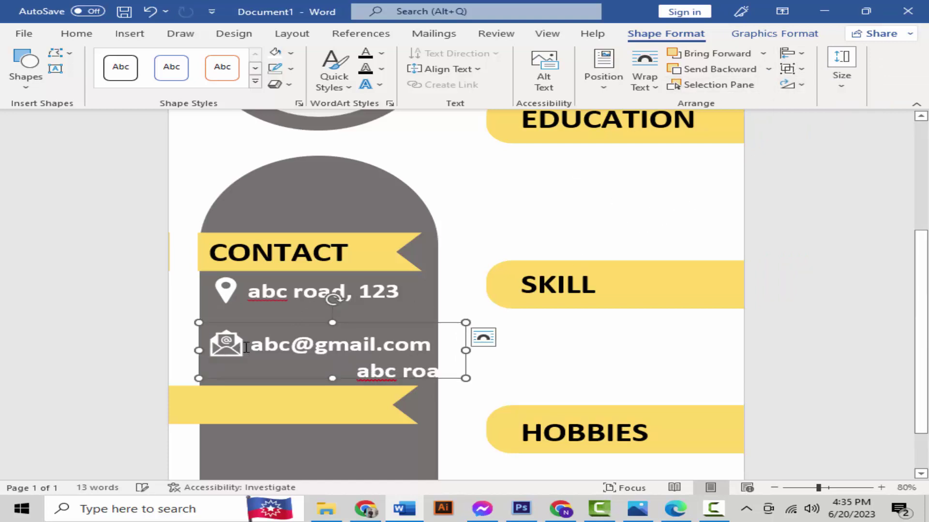
drag(229, 344, 230, 331)
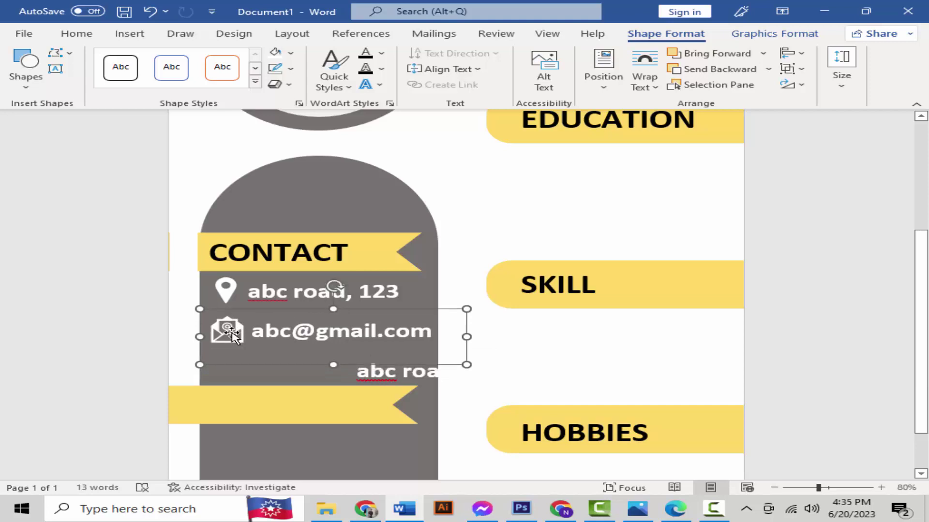
click(397, 378)
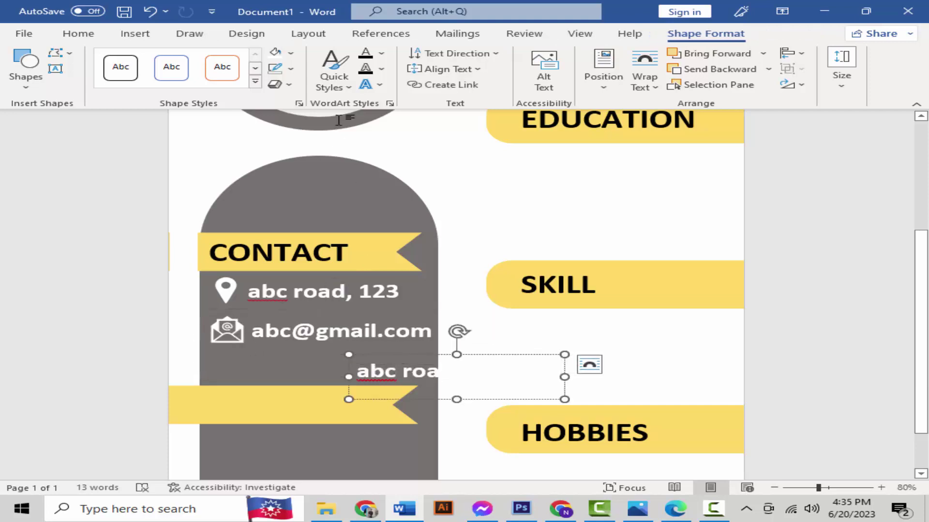
Pick the telephone icon from the Insert > Icons stock images and insert it into the résumé.
click(135, 38)
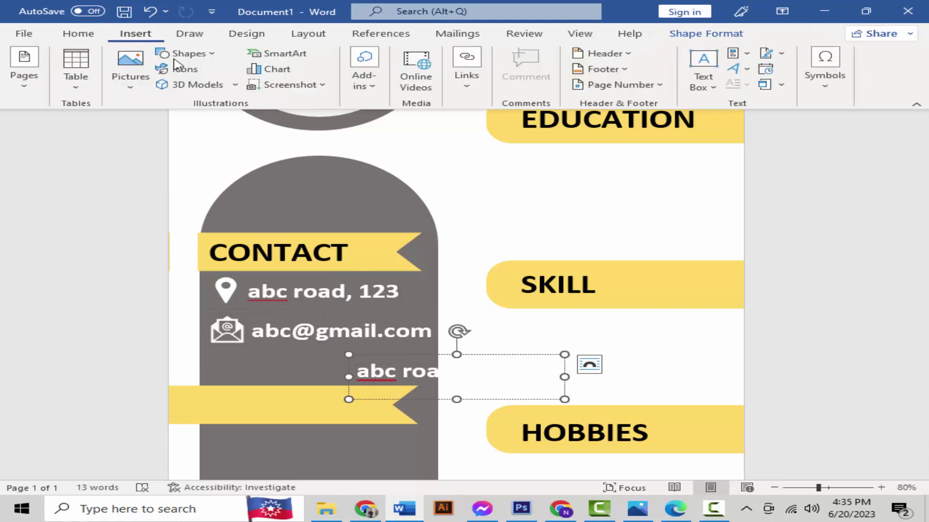
click(180, 67)
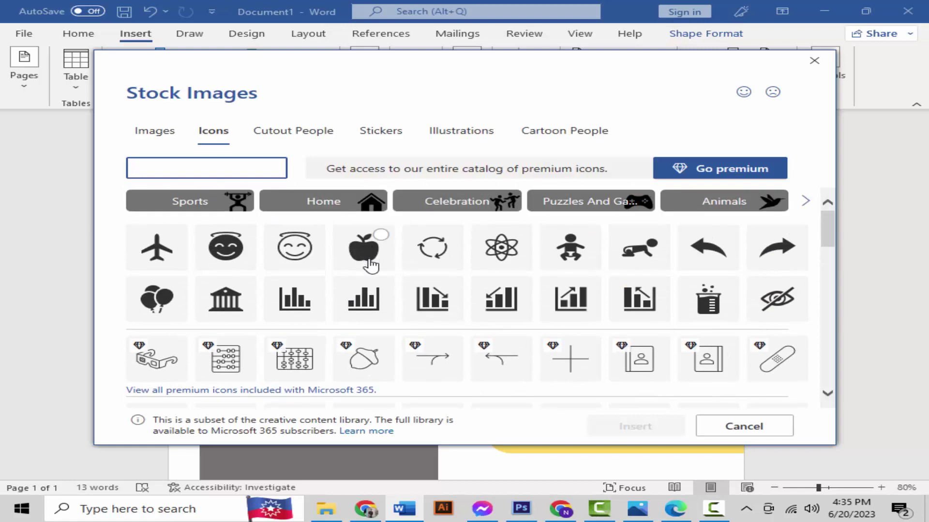
scroll(371, 265, down, 2)
scroll(371, 267, down, 2)
scroll(371, 269, down, 3)
scroll(371, 274, down, 2)
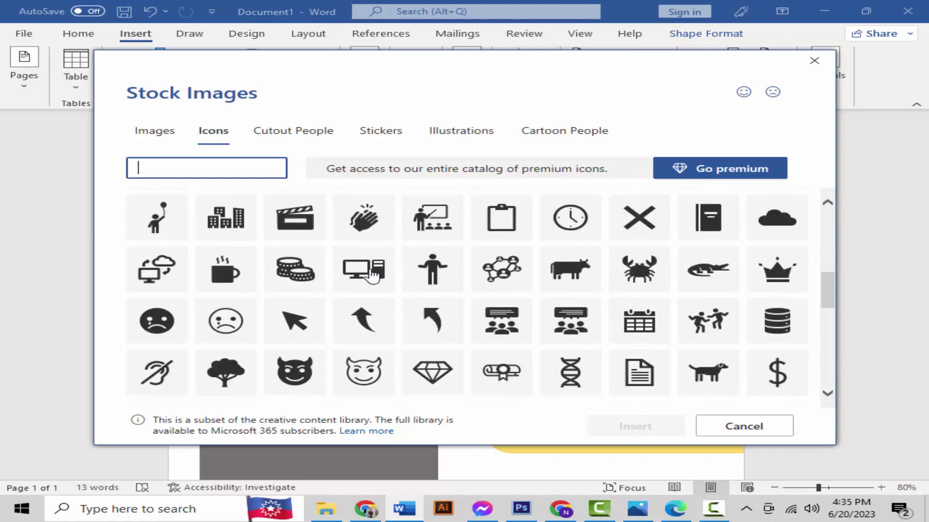
scroll(373, 276, down, 3)
scroll(475, 311, down, 2)
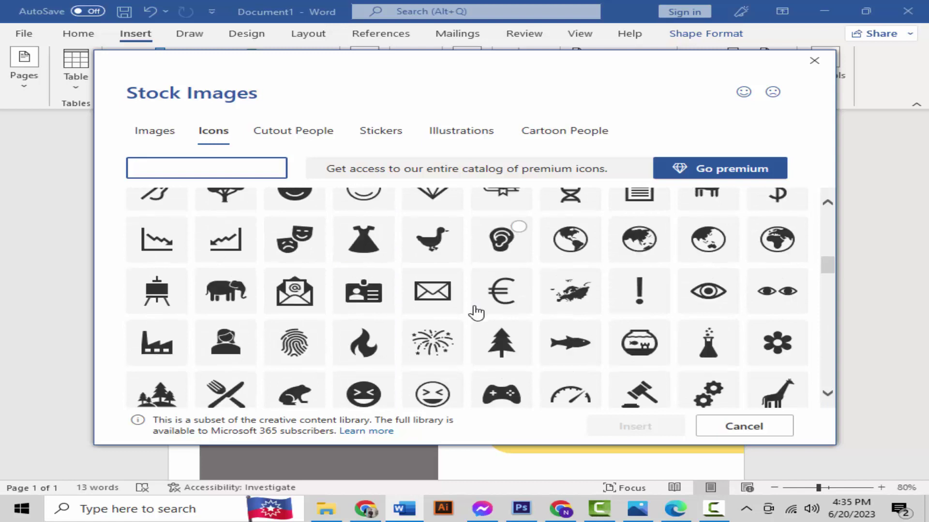
scroll(475, 311, down, 3)
scroll(349, 317, down, 2)
scroll(349, 317, down, 2)
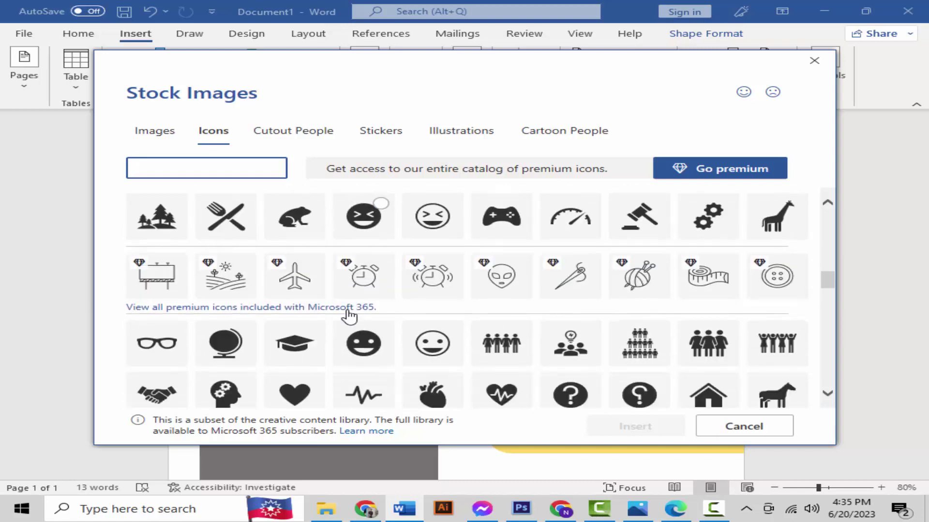
scroll(349, 317, down, 2)
scroll(350, 317, down, 2)
scroll(349, 316, down, 2)
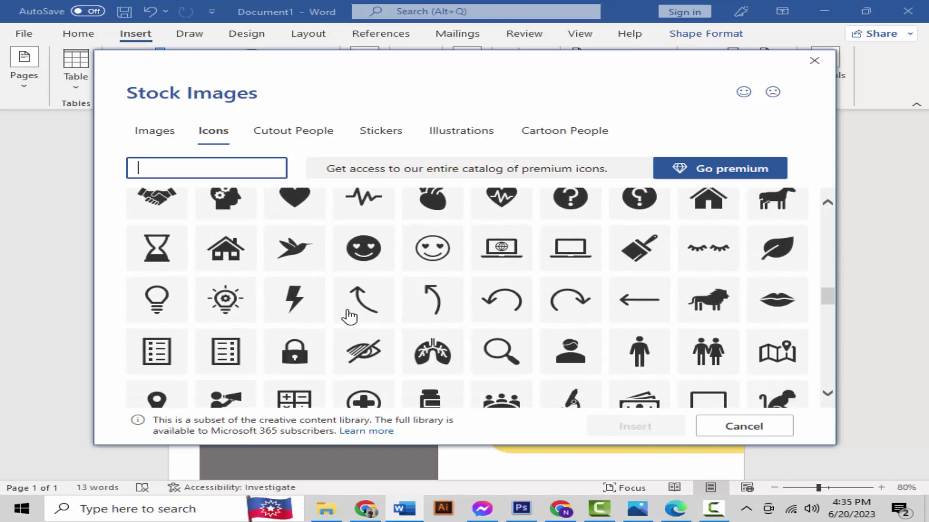
scroll(349, 317, down, 3)
scroll(349, 317, down, 1)
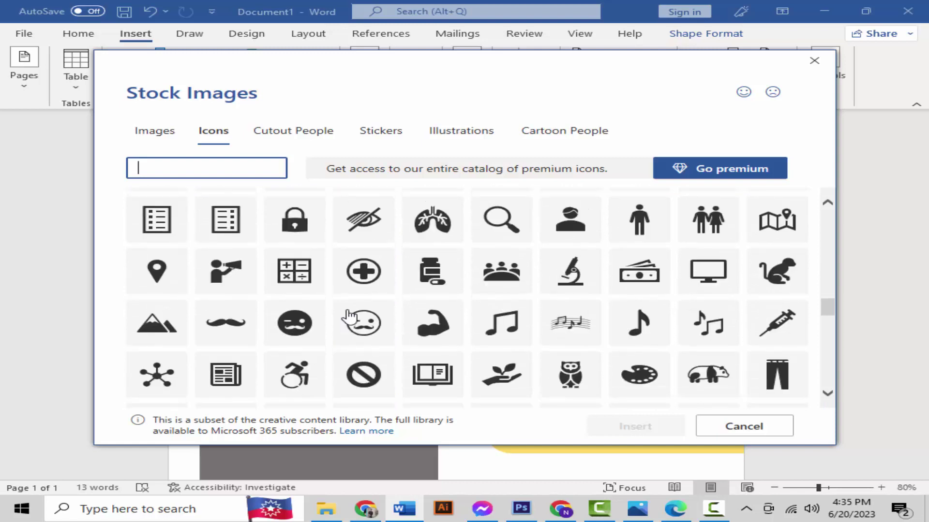
scroll(349, 317, down, 1)
scroll(350, 317, down, 1)
scroll(349, 317, down, 2)
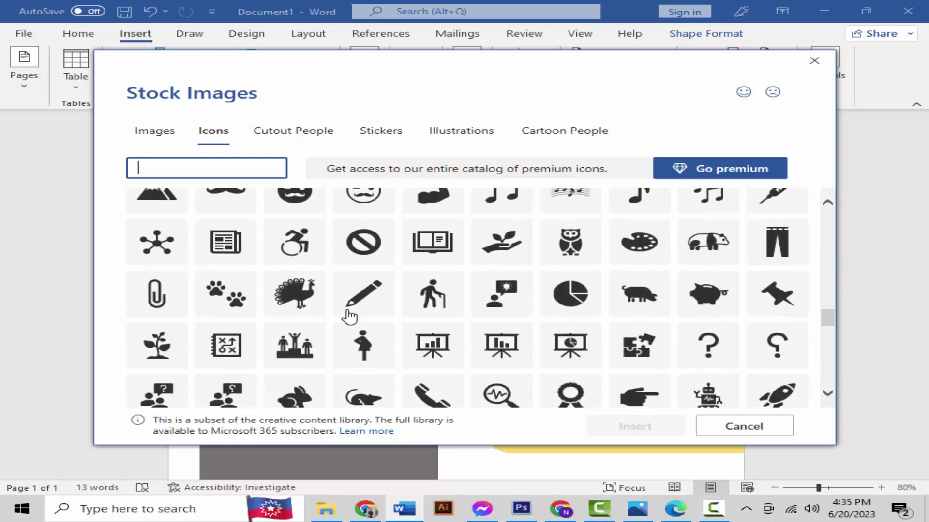
scroll(349, 317, down, 1)
click(436, 367)
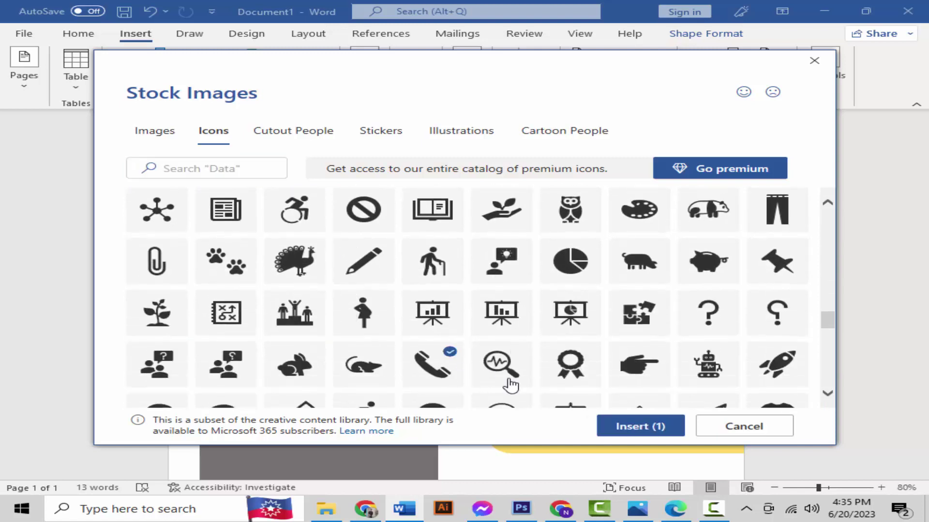
click(646, 430)
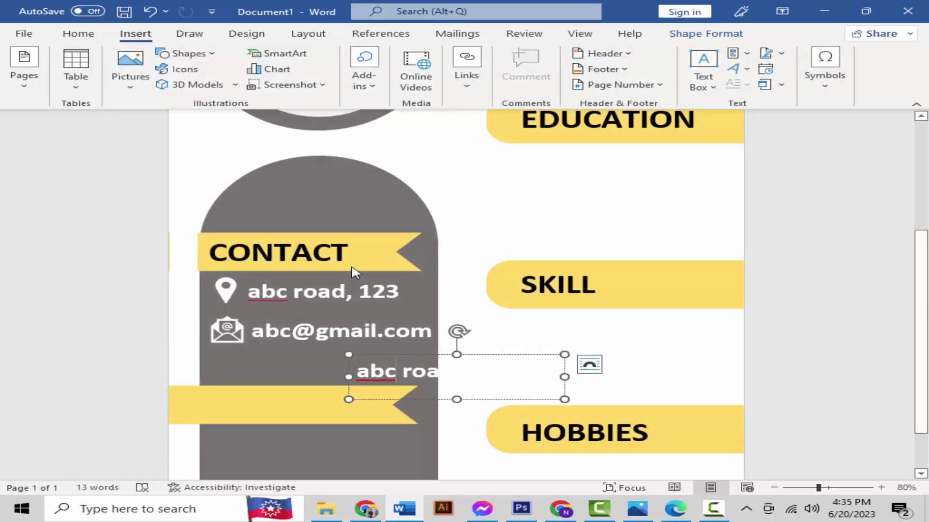
Fill the phone icon with white.
scroll(411, 271, up, 3)
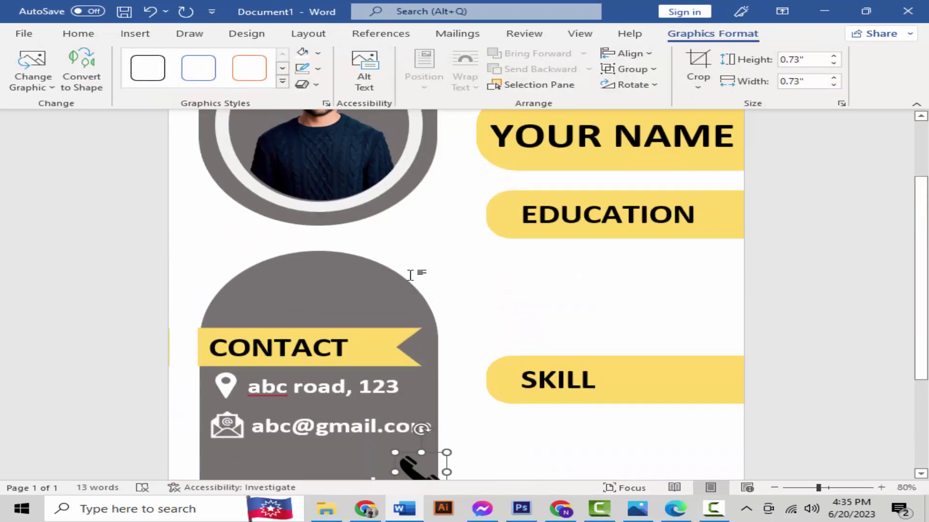
scroll(411, 290, up, 3)
ctrl+scroll(416, 295, down, 2)
ctrl+scroll(421, 306, down, 1)
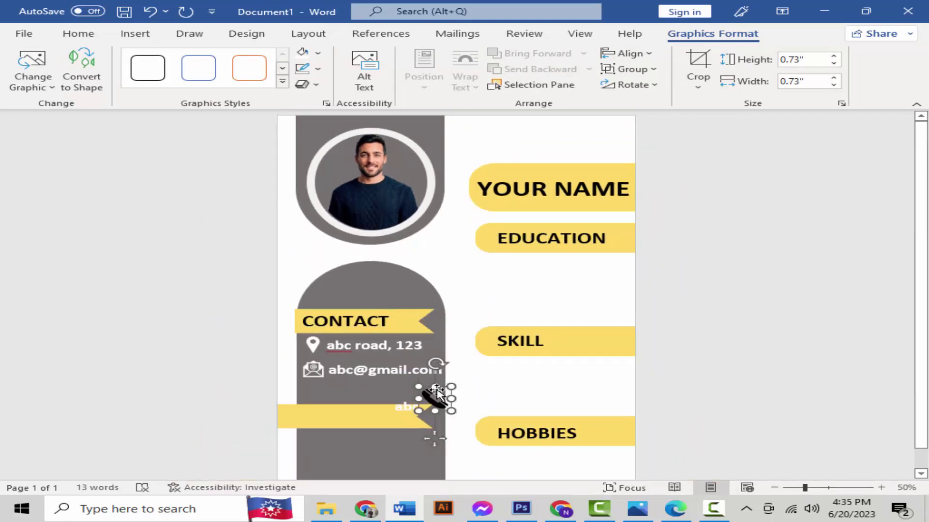
ctrl+scroll(437, 393, up, 3)
ctrl+scroll(443, 348, up, 1)
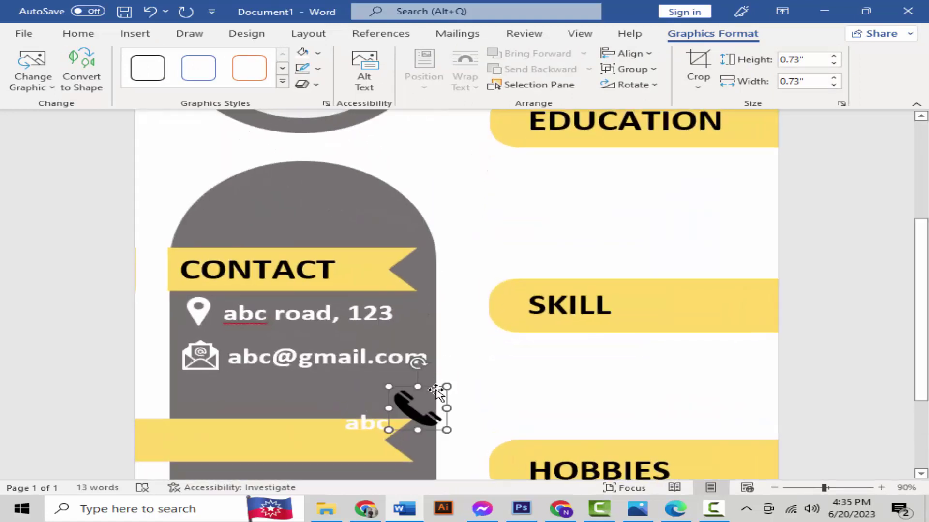
click(318, 53)
click(309, 89)
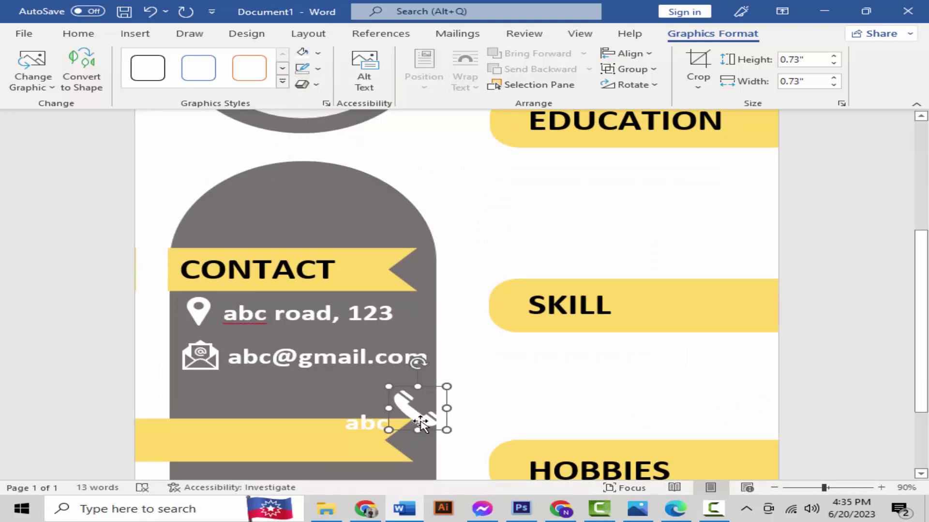
Drag the phone icon up the page toward the CONTACT section.
ctrl+scroll(420, 423, up, 2)
ctrl+scroll(420, 423, up, 1)
mouse_move(394, 413)
mouse_down()
mouse_move(241, 405)
mouse_move(209, 281)
mouse_move(266, 178)
mouse_up()
scroll(209, 271, up, 5)
ctrl+scroll(209, 278, down, 1)
ctrl+scroll(209, 281, down, 5)
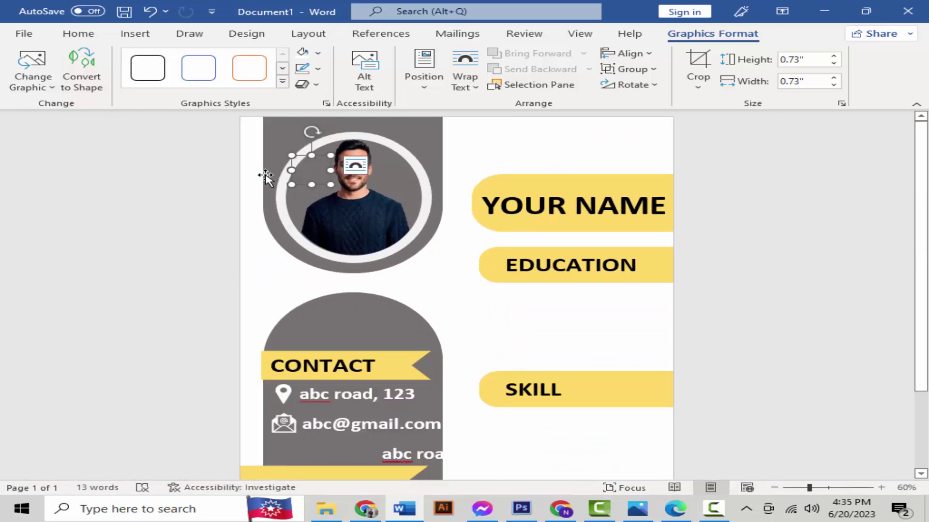
Set the phone icon to In Front of Text and place it below the envelope icon.
click(472, 85)
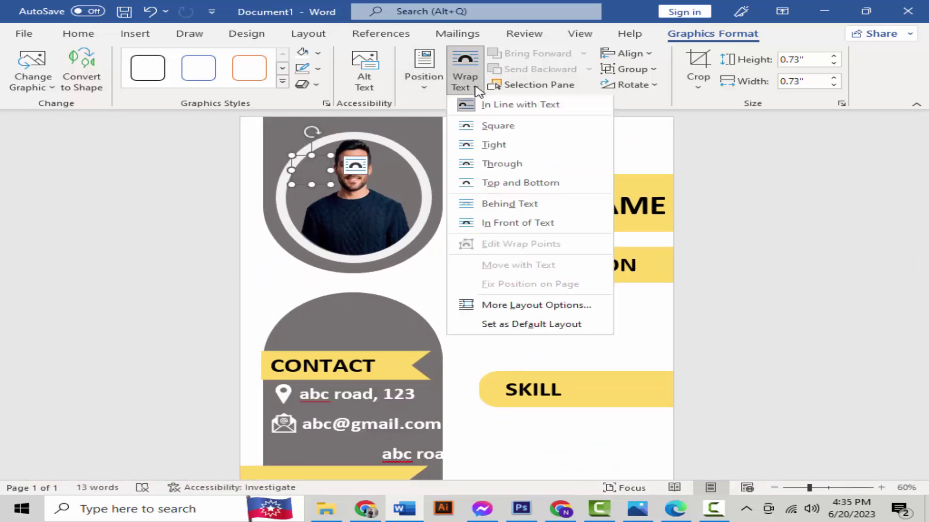
click(505, 225)
drag(309, 170, 314, 352)
scroll(305, 330, down, 3)
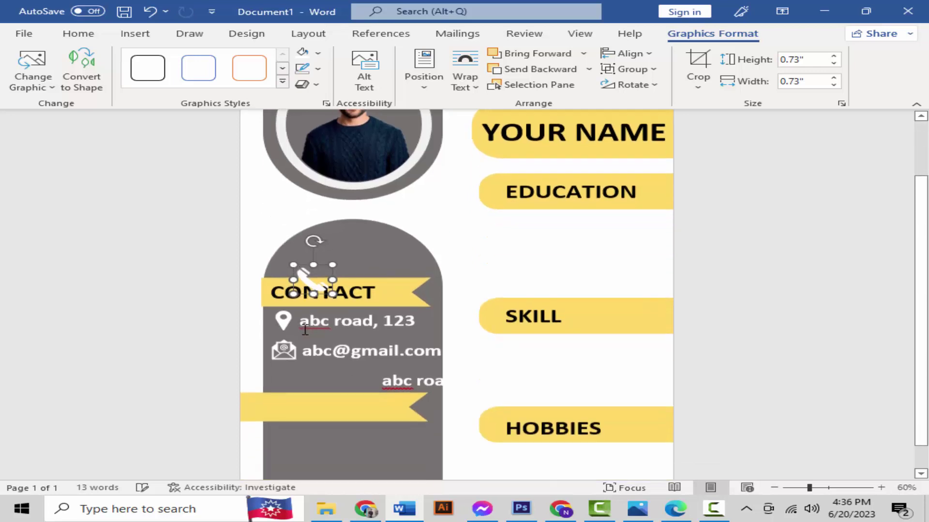
scroll(305, 330, up, 2)
scroll(302, 327, up, 3)
scroll(301, 324, down, 3)
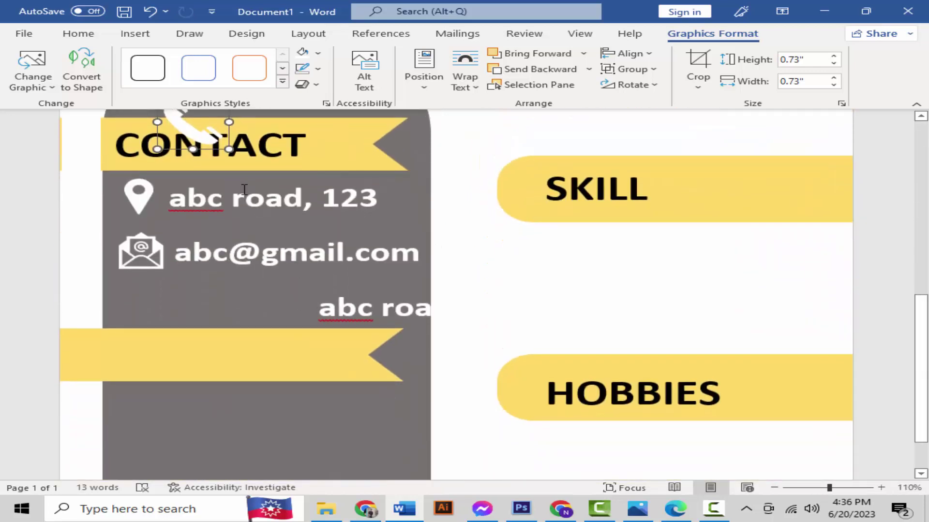
mouse_move(218, 128)
mouse_down()
mouse_move(185, 298)
mouse_move(140, 298)
mouse_move(149, 304)
mouse_up()
Move the spare text box beside the phone icon and enter a placeholder phone number.
click(349, 310)
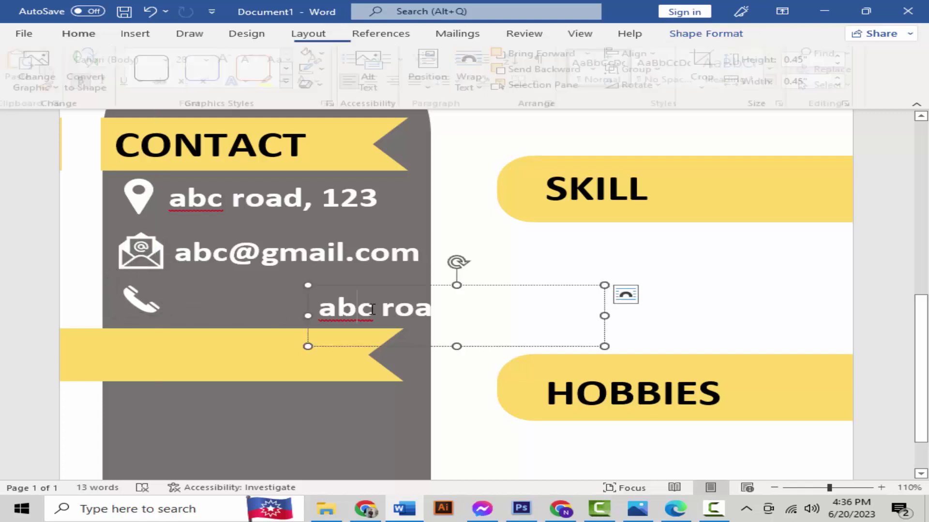
drag(343, 281, 246, 269)
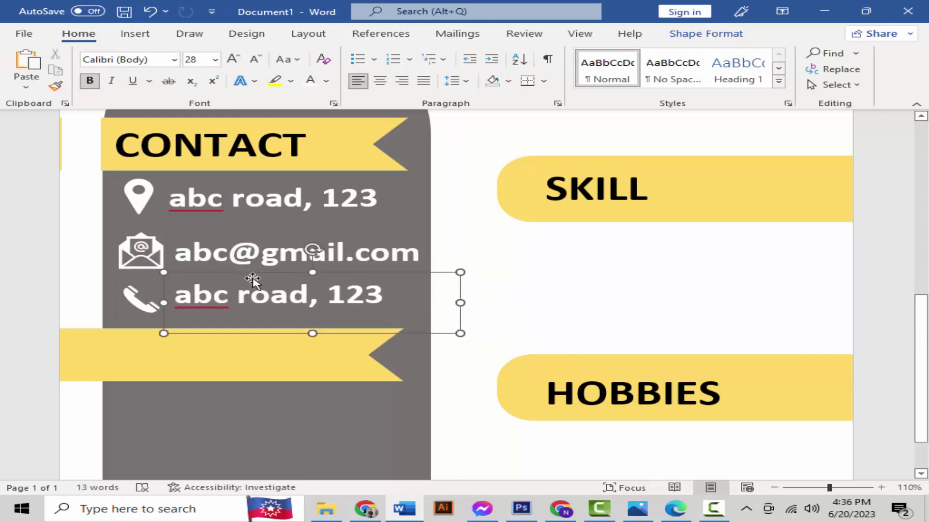
triple_click(260, 296)
text(1)
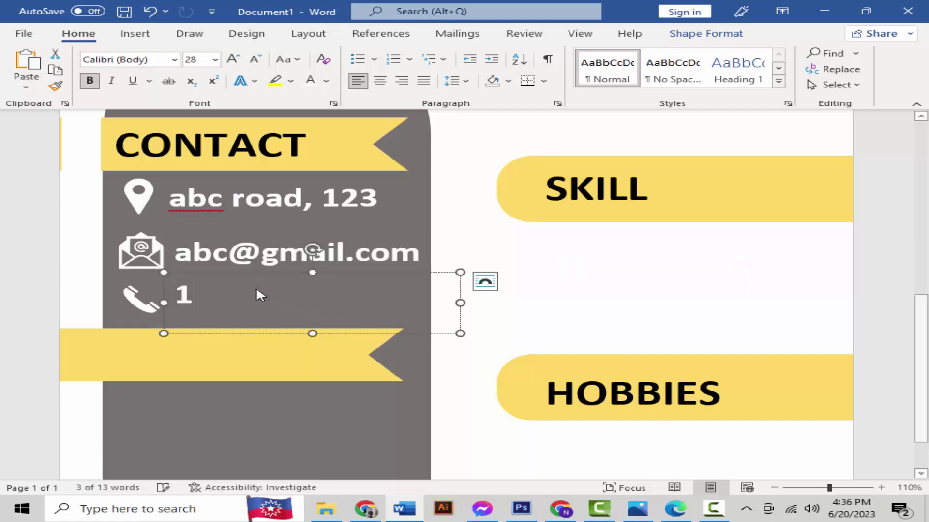
text(2350898)
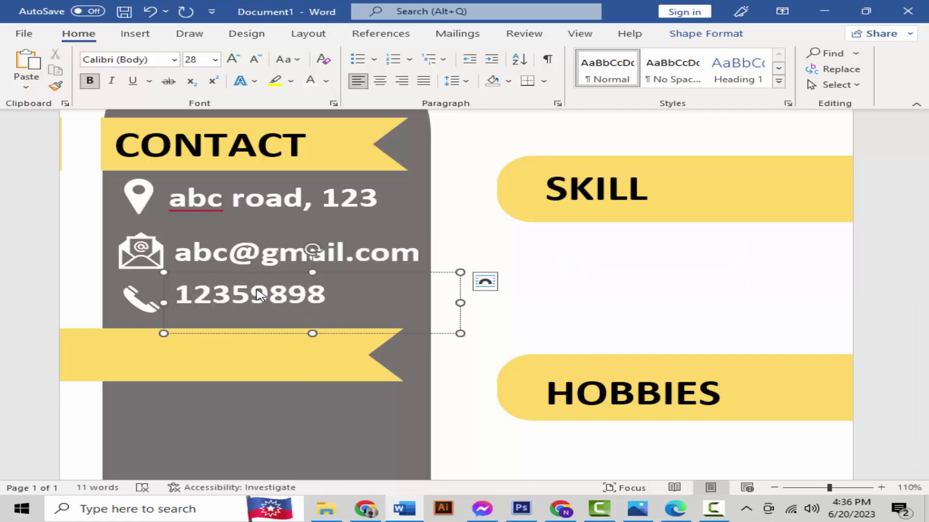
Group the phone icon with its phone number text box.
click(134, 306)
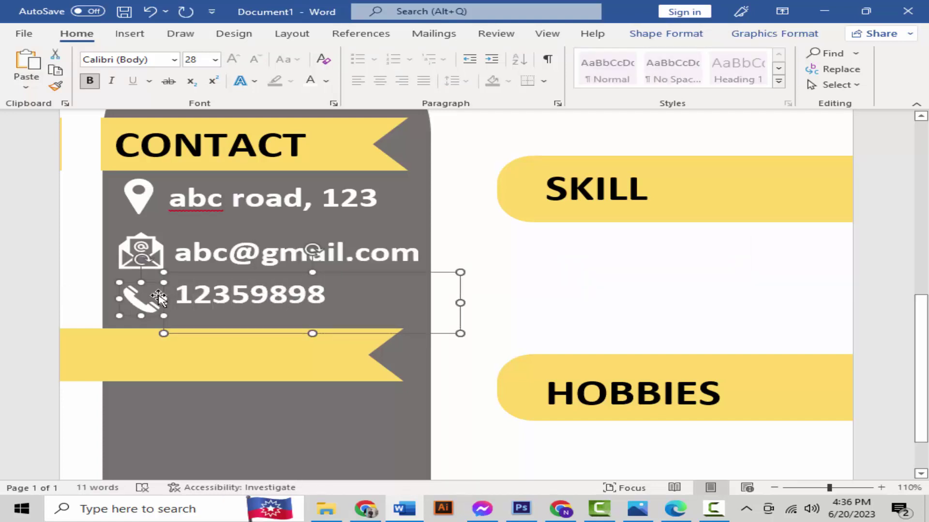
click(776, 33)
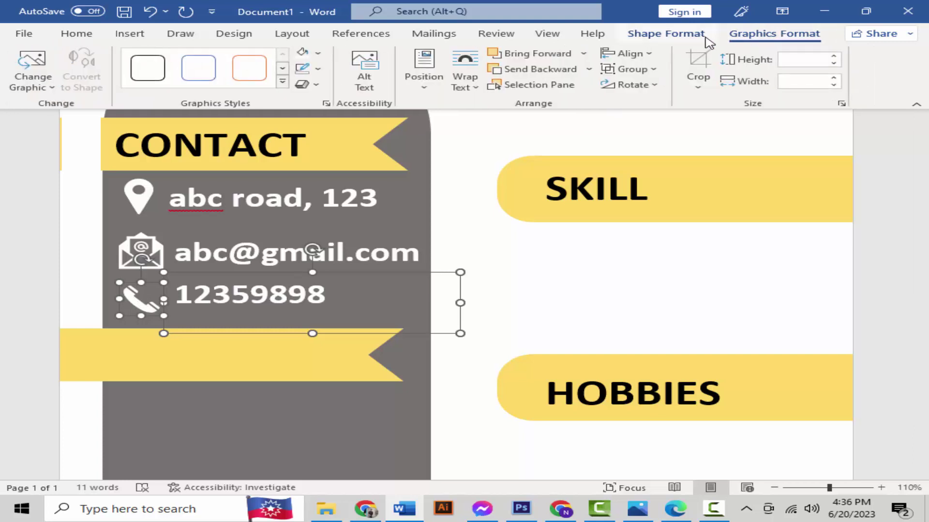
click(686, 37)
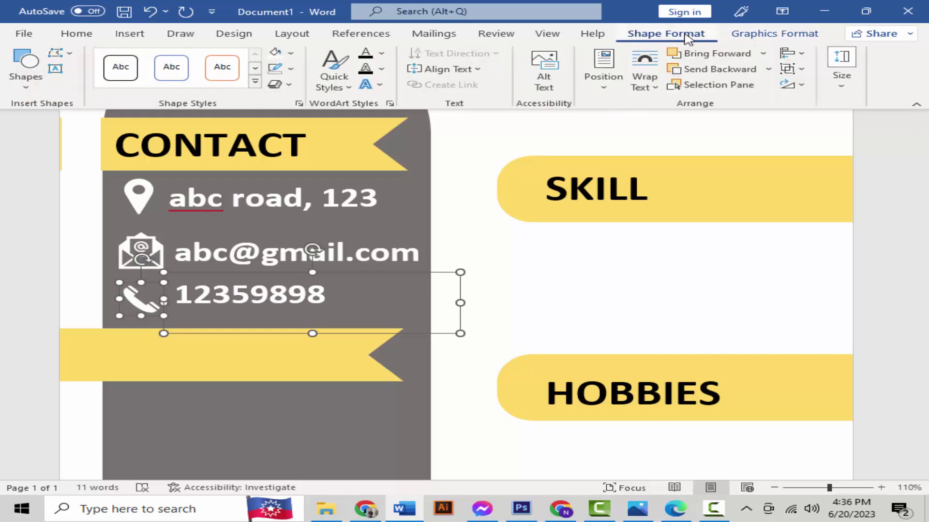
click(807, 71)
click(811, 87)
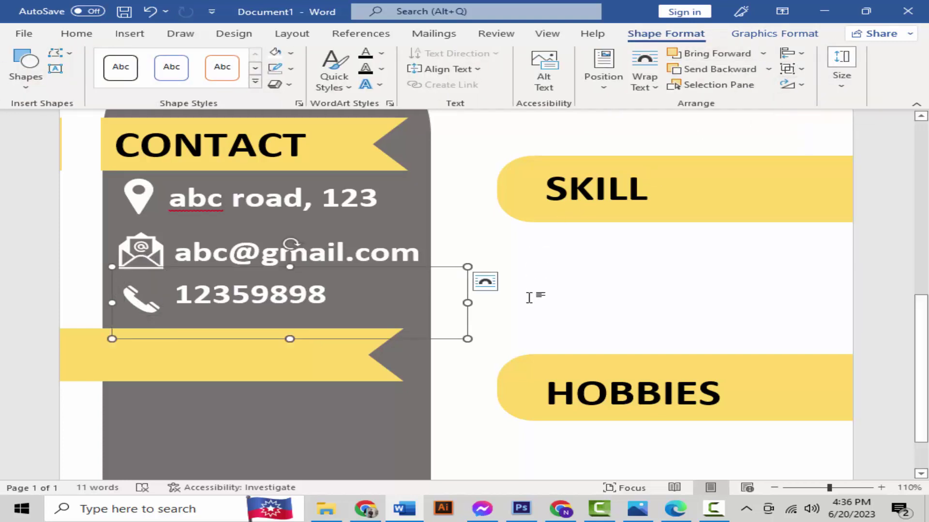
Widen the thin shape along the sidebar's left edge slightly.
scroll(529, 299, down, 1)
ctrl+scroll(528, 300, down, 2)
ctrl+scroll(531, 303, down, 2)
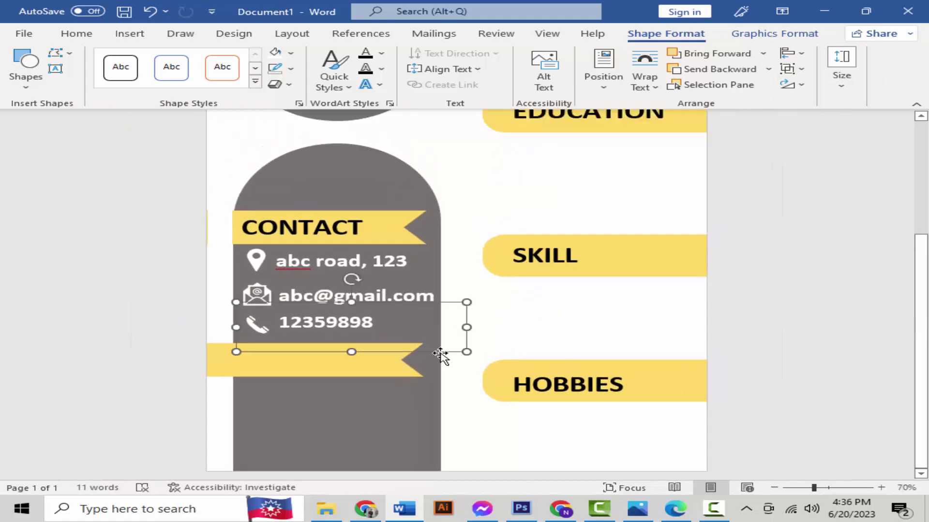
click(219, 251)
key(ctrl+a)
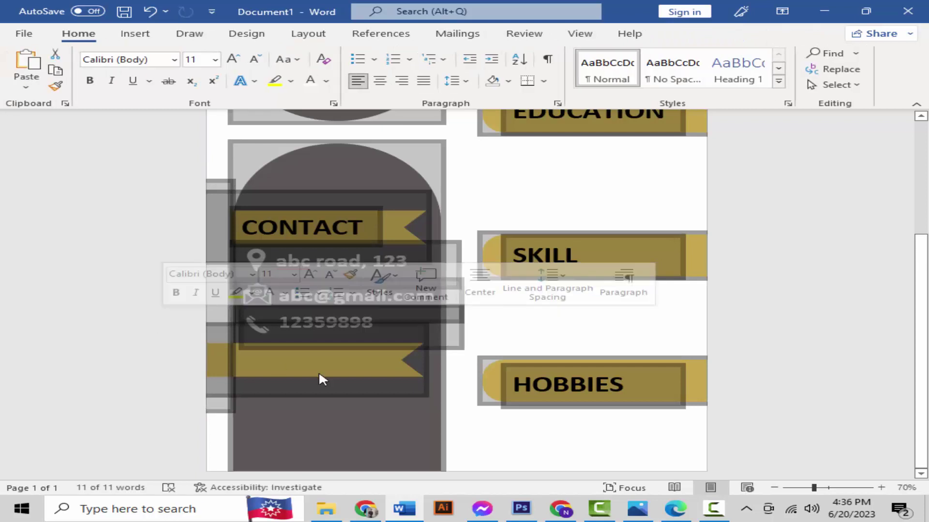
click(493, 321)
scroll(493, 321, up, 3)
scroll(468, 379, down, 1)
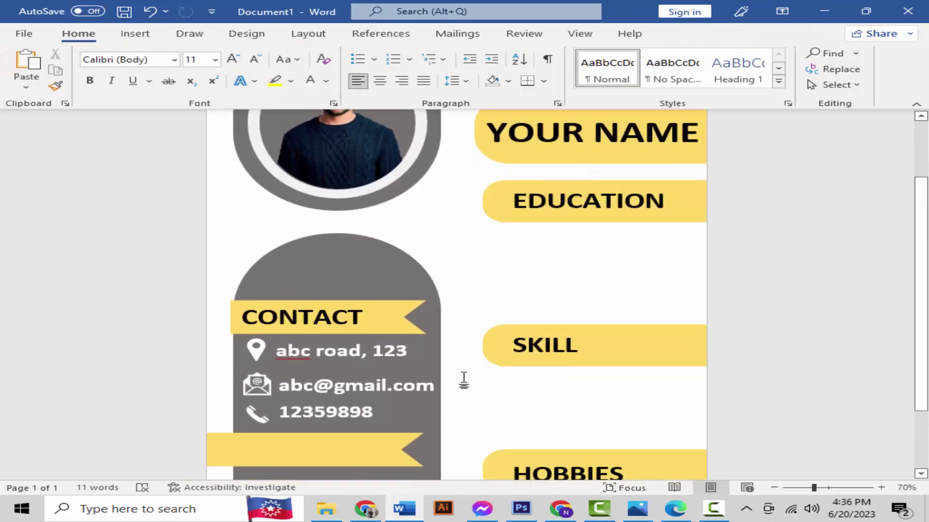
click(226, 348)
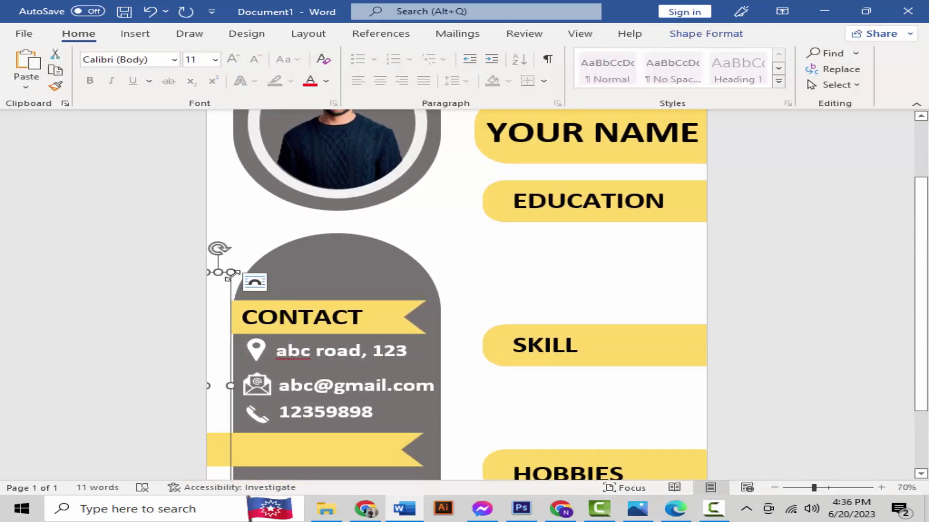
drag(232, 386, 237, 386)
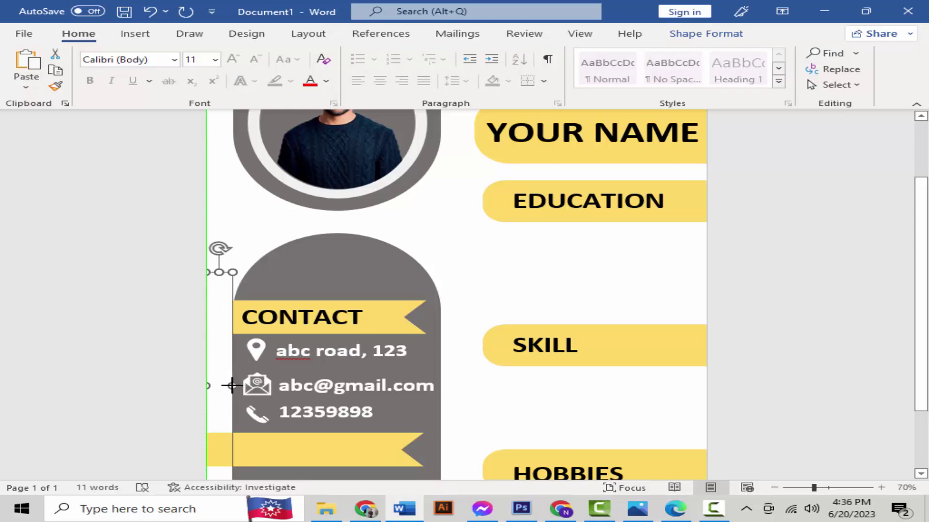
scroll(502, 337, down, 3)
scroll(487, 370, down, 1)
Bring the tall narrow left-edge shape forward so it covers the lower yellow banner's end.
click(487, 377)
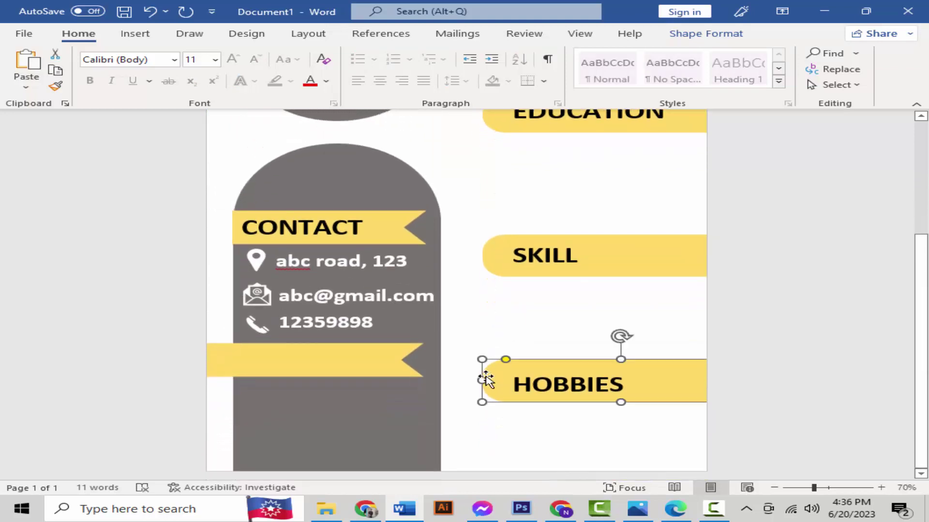
click(224, 328)
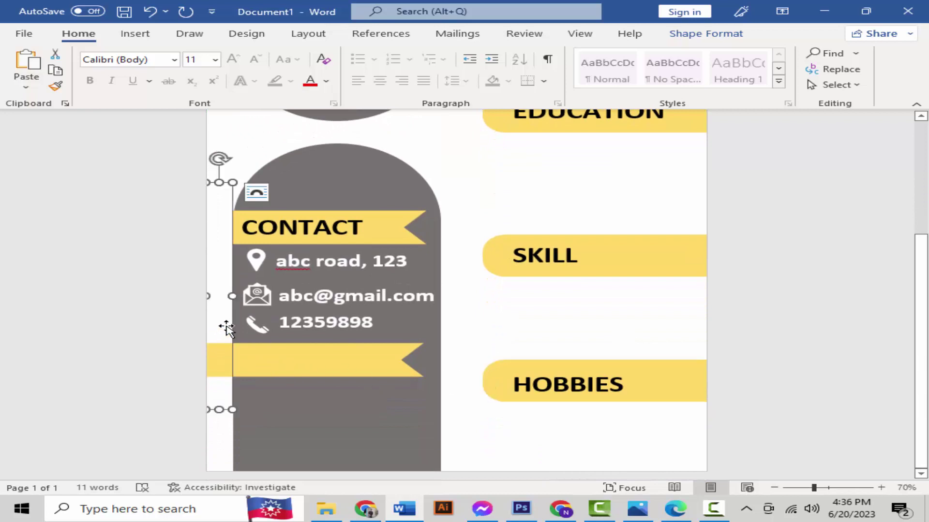
click(691, 34)
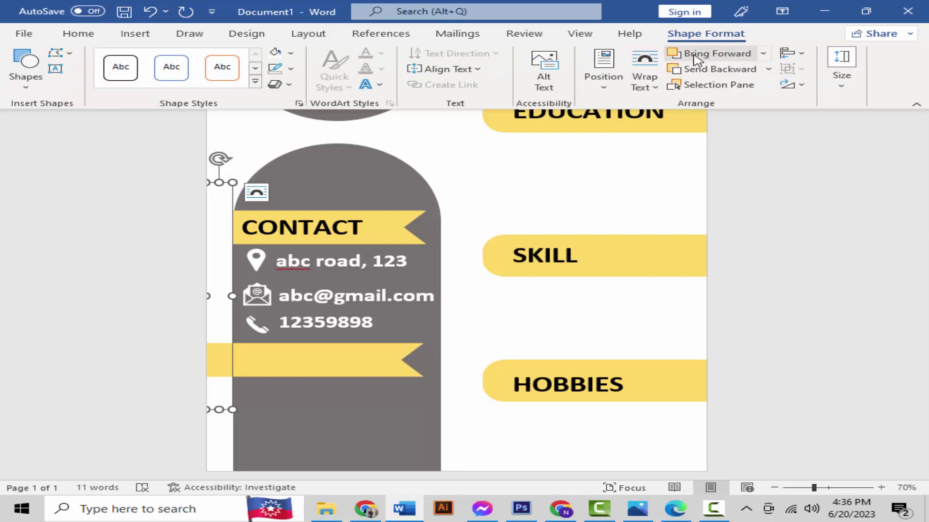
click(763, 54)
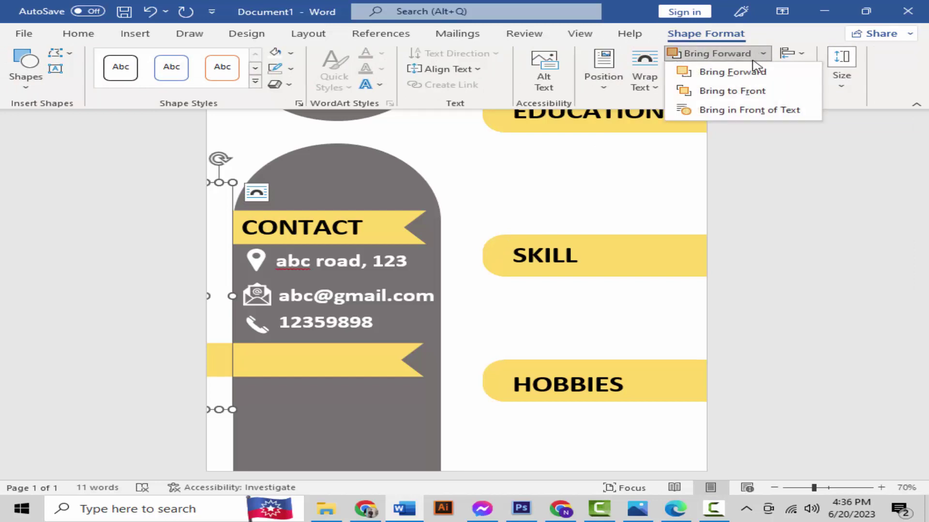
click(750, 89)
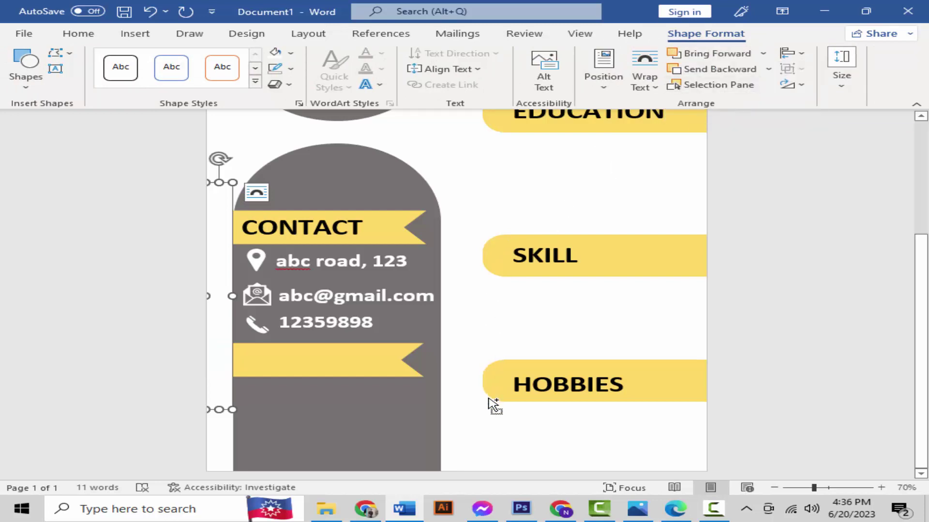
ctrl+scroll(484, 401, down, 2)
ctrl+scroll(483, 401, up, 3)
ctrl+scroll(484, 400, down, 2)
scroll(484, 401, down, 1)
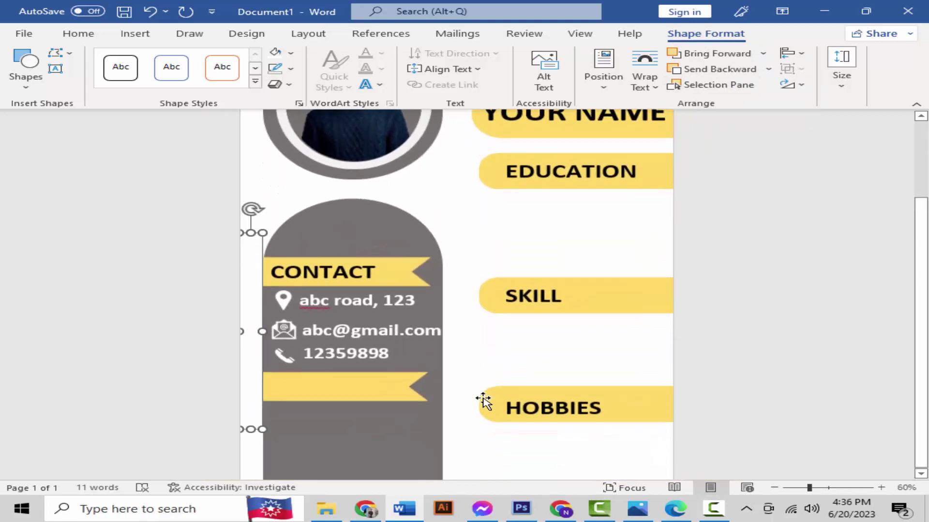
click(344, 380)
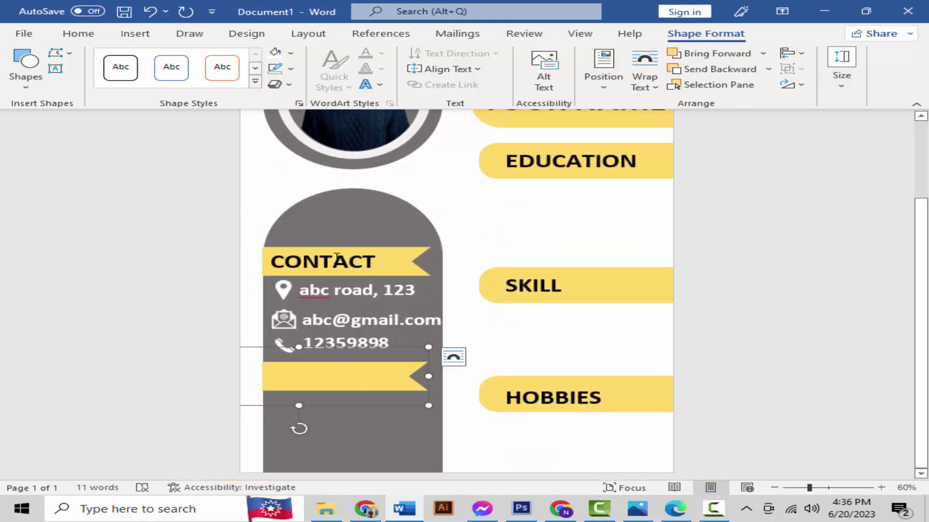
Duplicate the CONTACT heading with source formatting and move the copy onto the lower yellow banner.
click(362, 261)
right_click(374, 275)
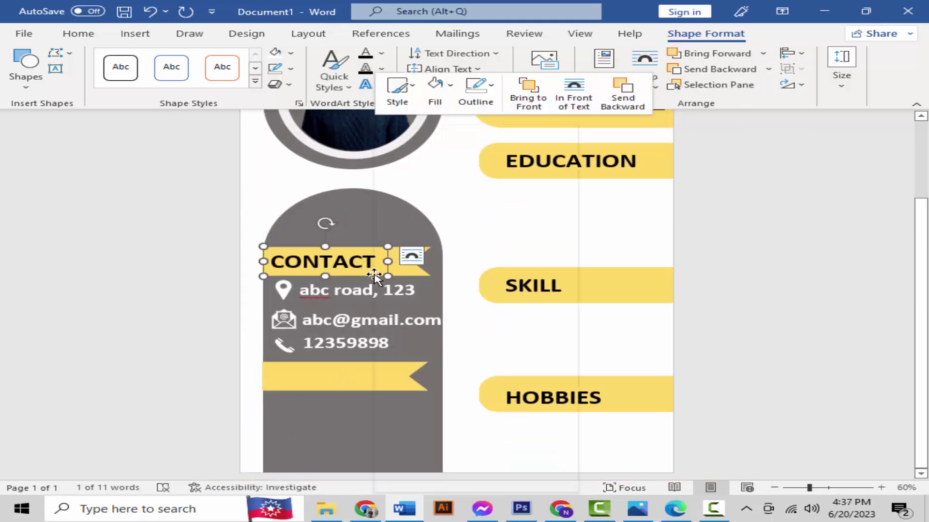
click(420, 219)
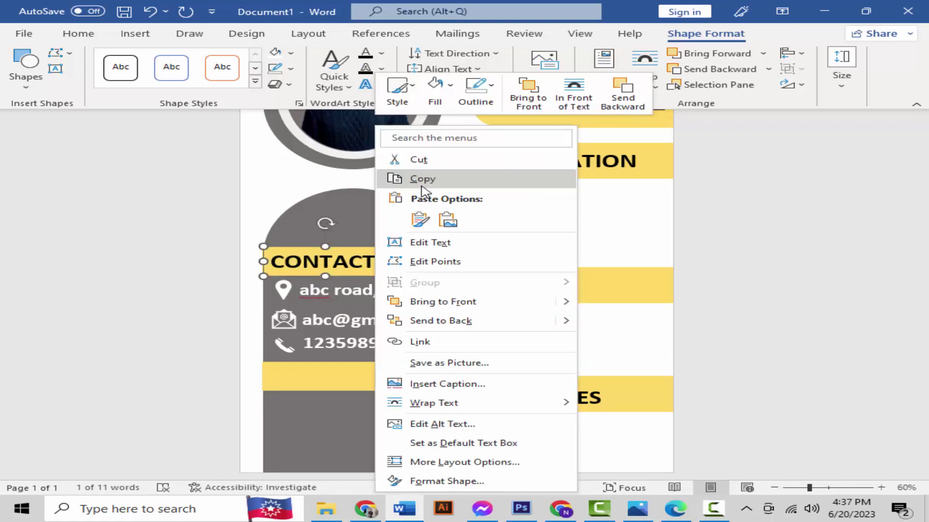
click(421, 179)
right_click(461, 288)
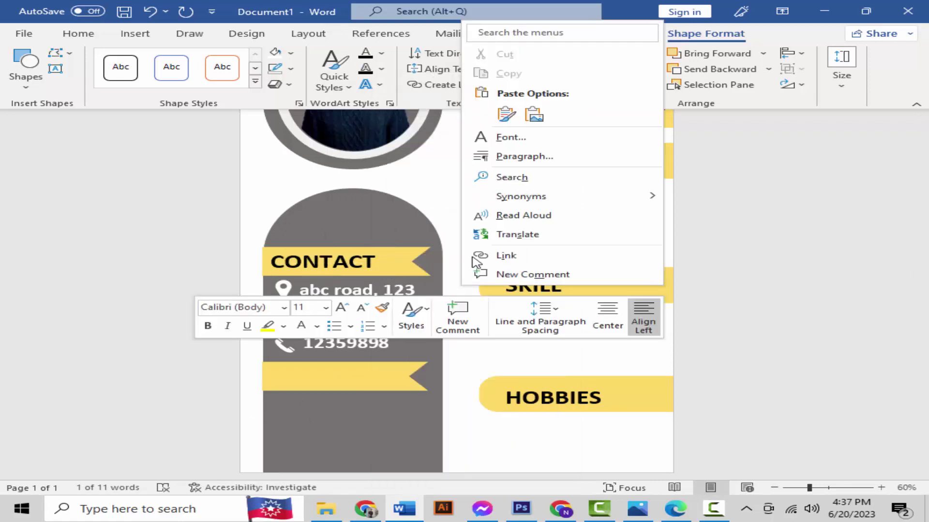
click(507, 115)
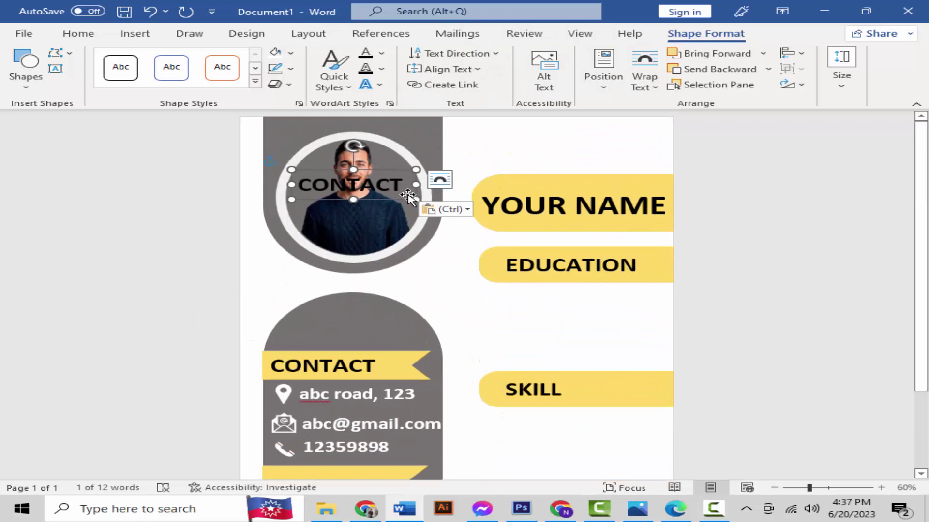
mouse_move(396, 214)
mouse_down()
mouse_move(414, 461)
mouse_move(377, 415)
mouse_move(370, 423)
mouse_up()
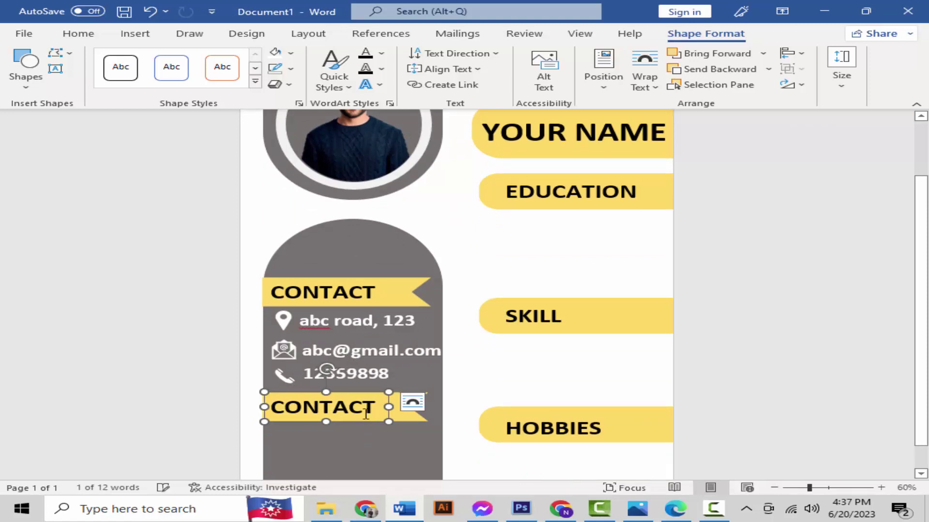
Change the copied banner label to EXPERIENCE and widen its text box to fit.
double_click(359, 409)
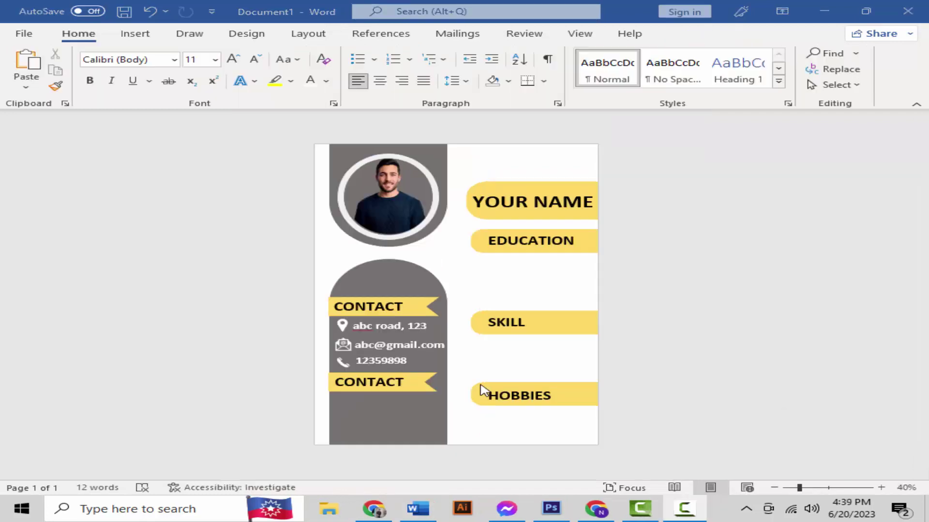
double_click(377, 382)
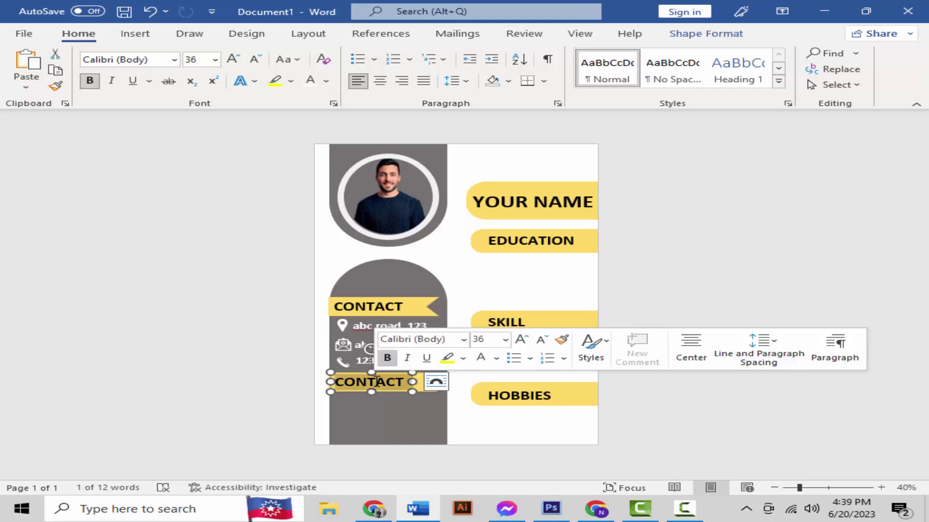
text(e)
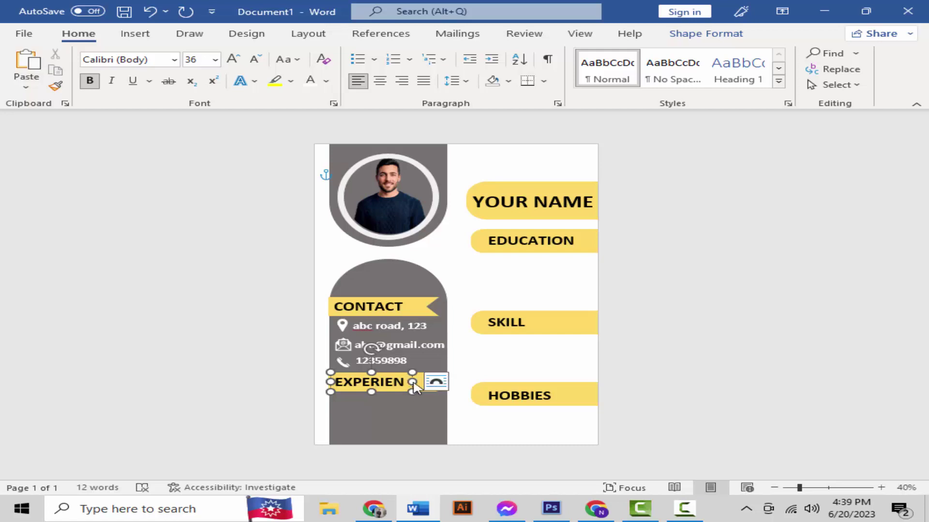
ctrl+scroll(412, 387, up, 6)
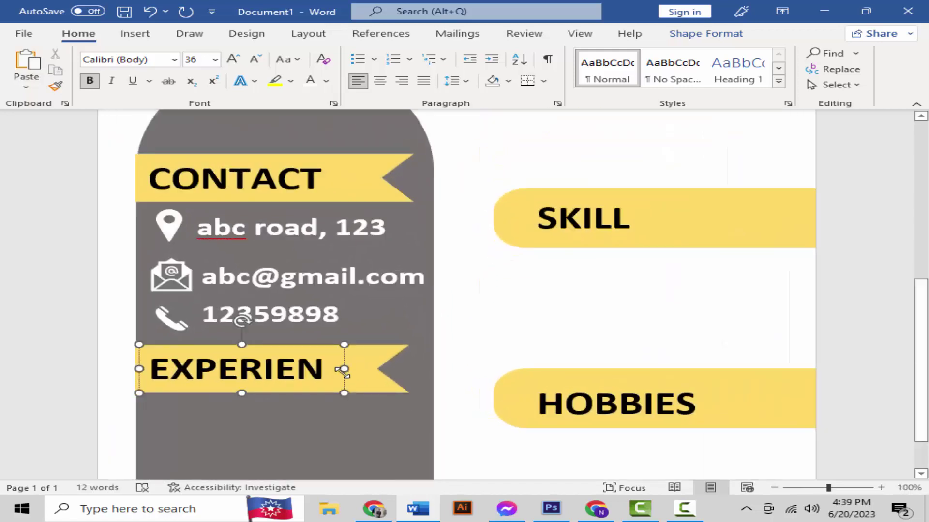
drag(344, 369, 380, 369)
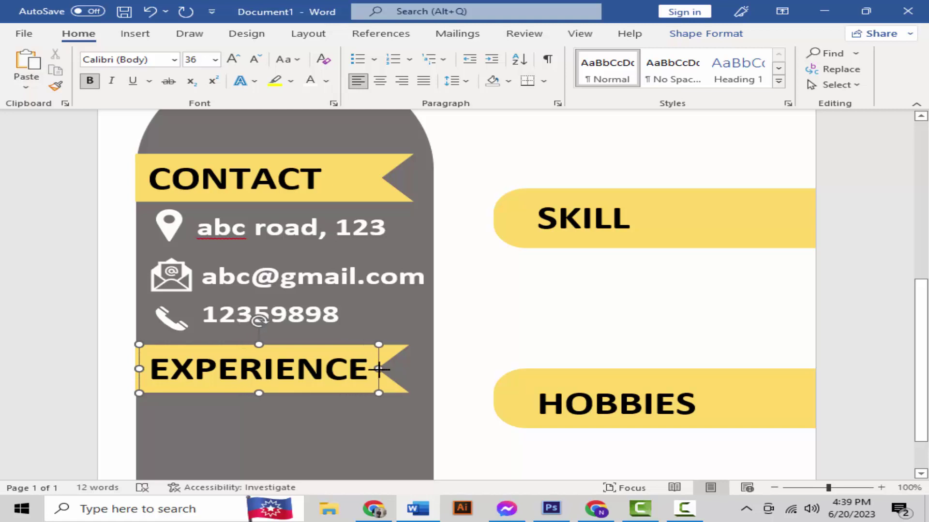
scroll(340, 396, down, 1)
scroll(315, 394, down, 2)
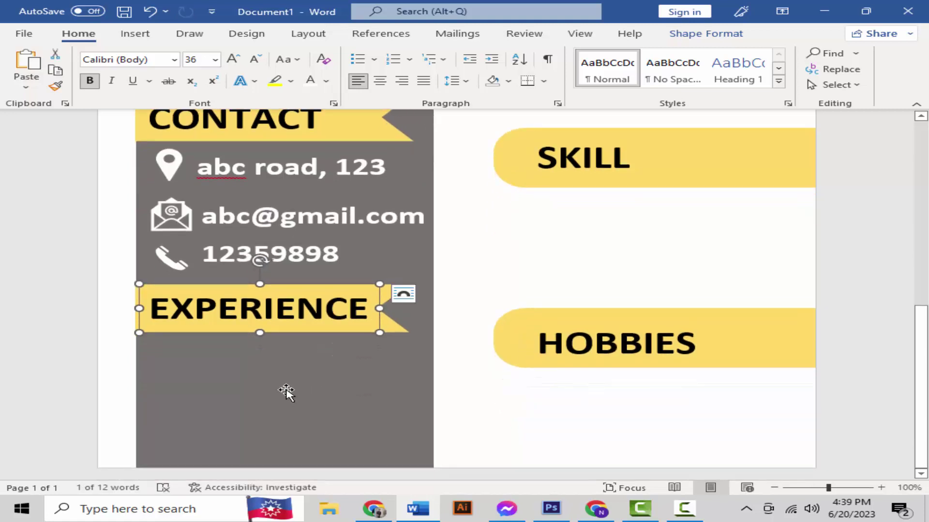
ctrl+scroll(288, 391, down, 2)
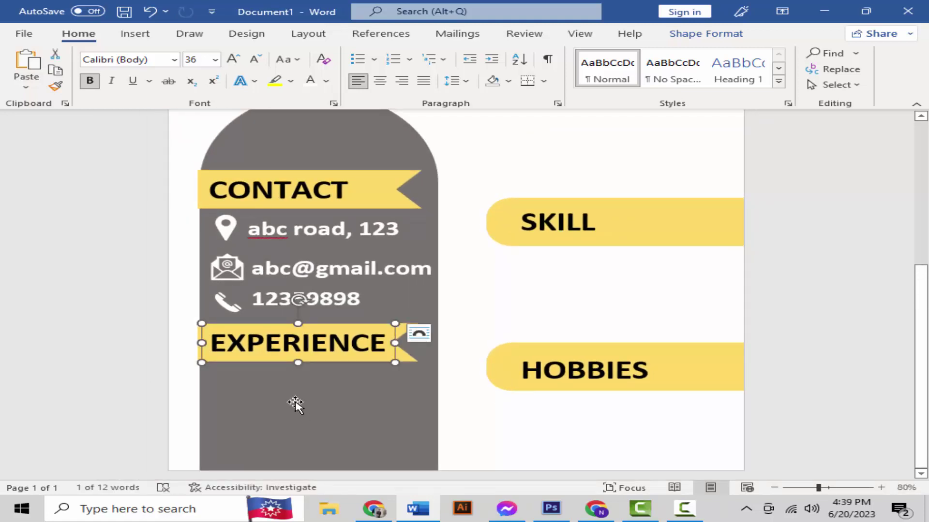
click(353, 290)
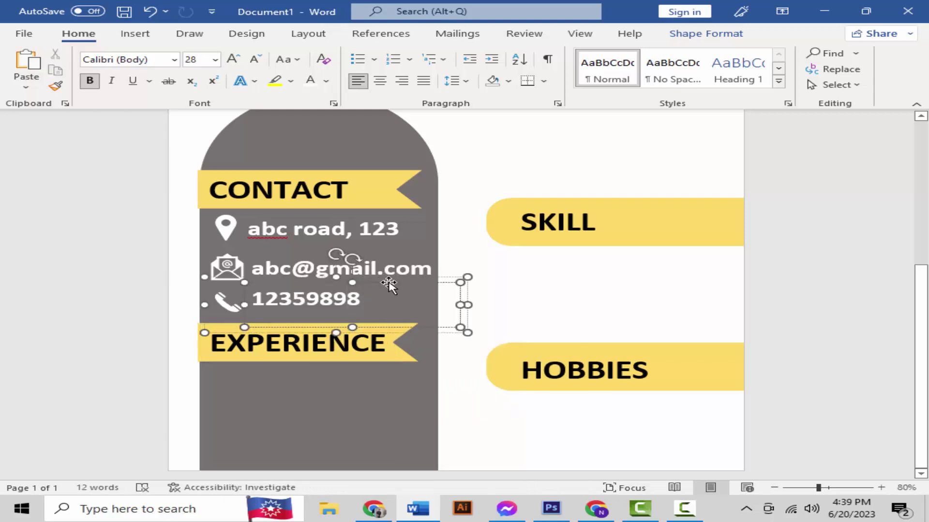
Copy the SKILL heading box and place the duplicate in the sidebar below EXPERIENCE.
click(524, 307)
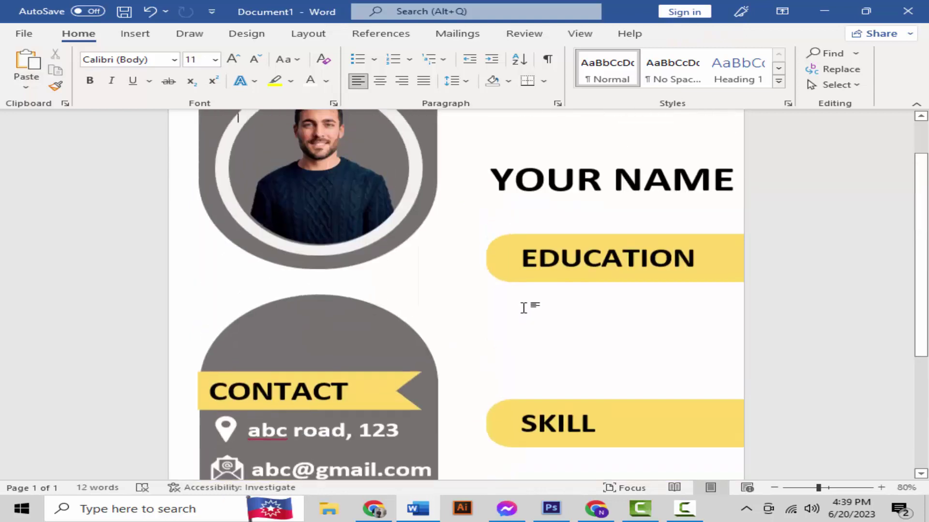
ctrl+scroll(484, 290, down, 1)
click(534, 375)
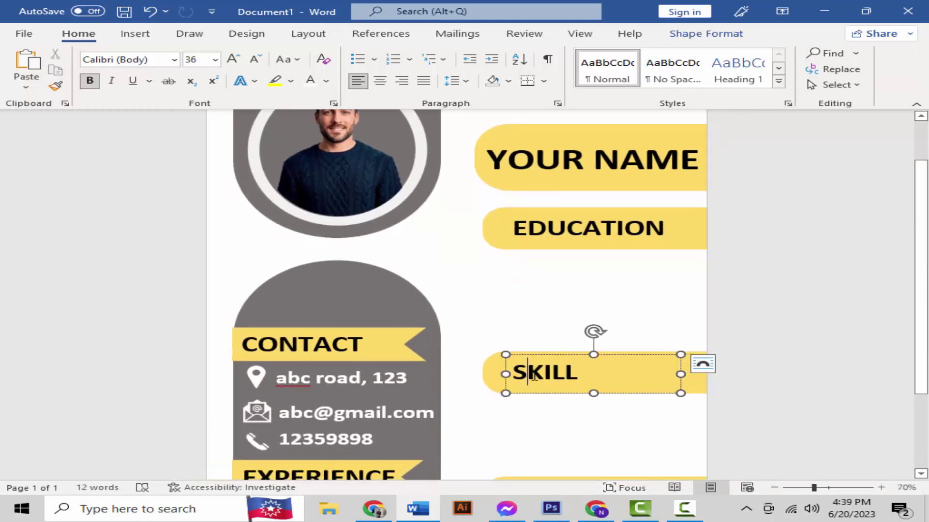
right_click(538, 358)
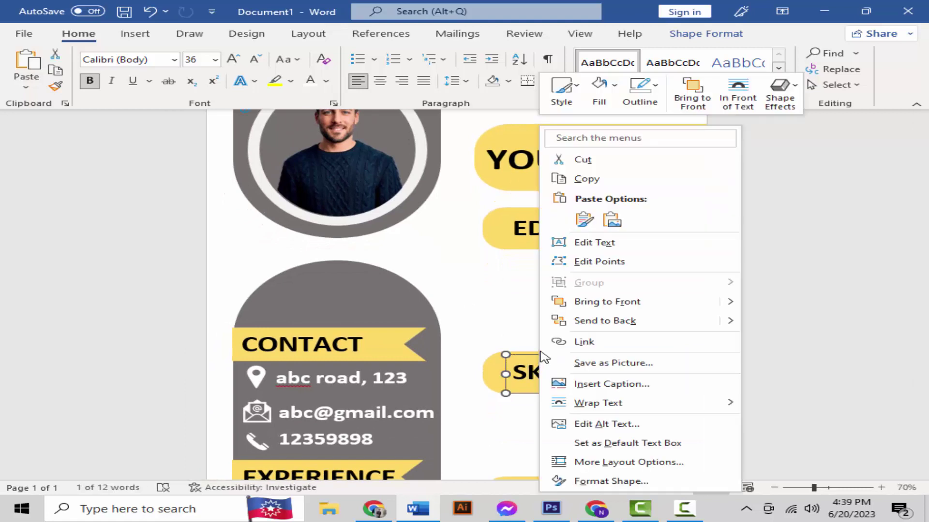
click(561, 180)
click(532, 280)
right_click(532, 280)
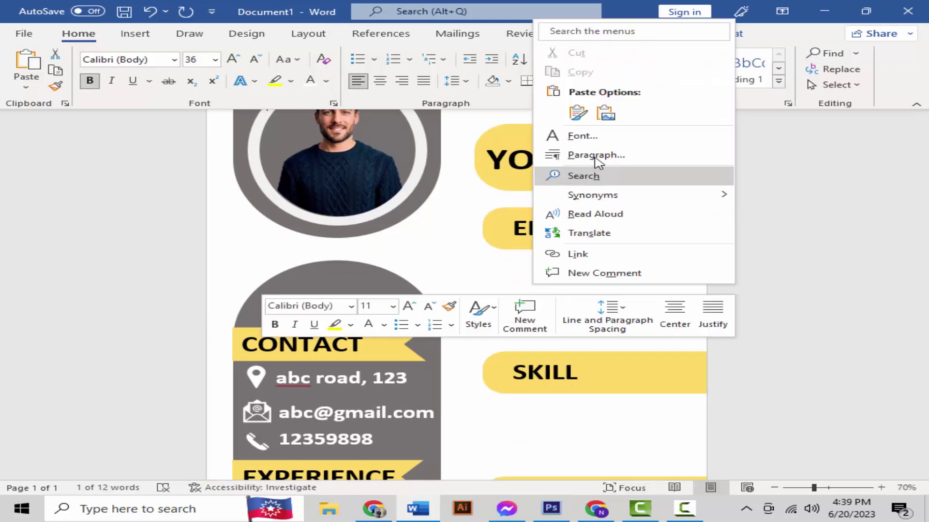
click(576, 116)
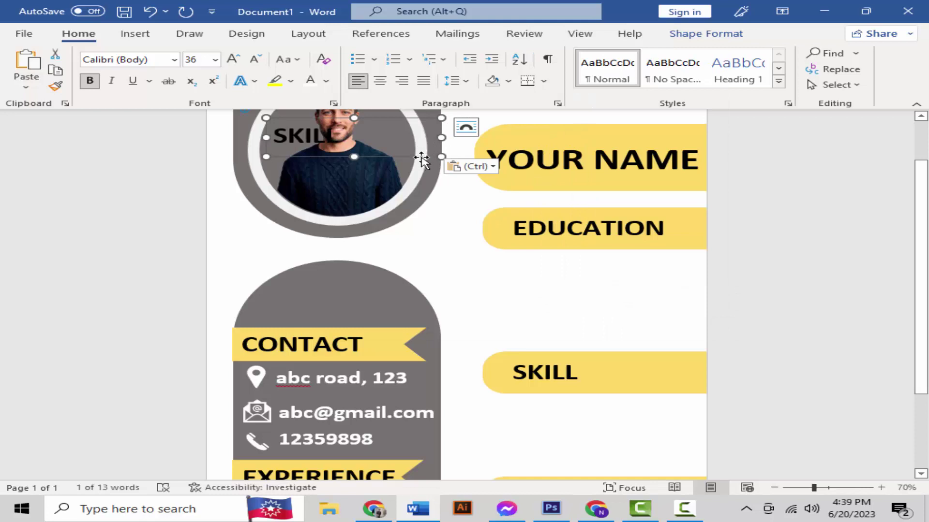
drag(425, 145, 449, 394)
scroll(449, 394, down, 3)
scroll(436, 338, down, 2)
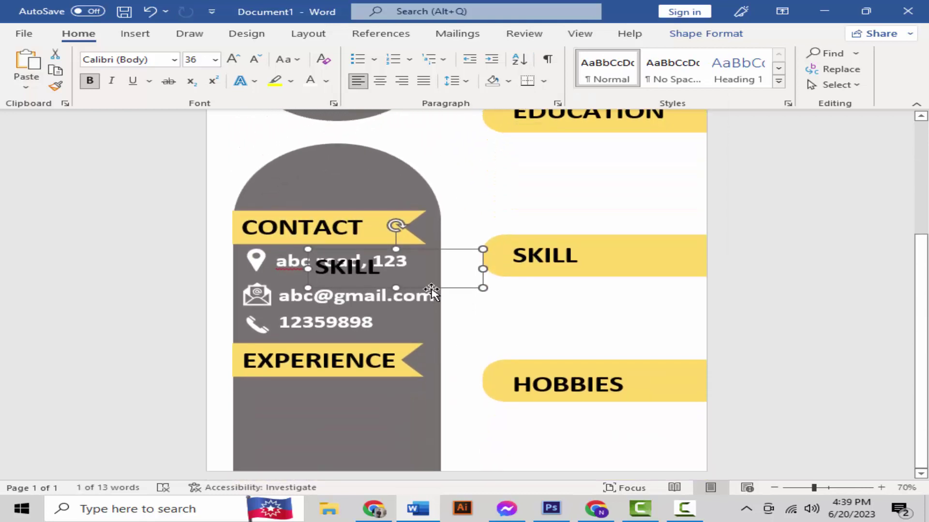
mouse_move(424, 292)
mouse_down()
mouse_move(409, 429)
mouse_move(355, 433)
mouse_up()
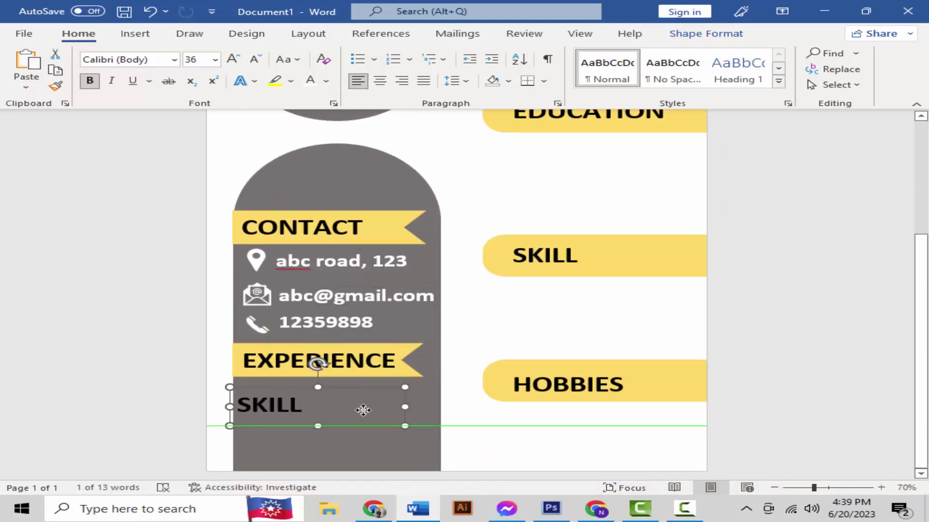
Make the copied SKILL text 26 pt white and start typing the 'I am a professional' description.
double_click(293, 405)
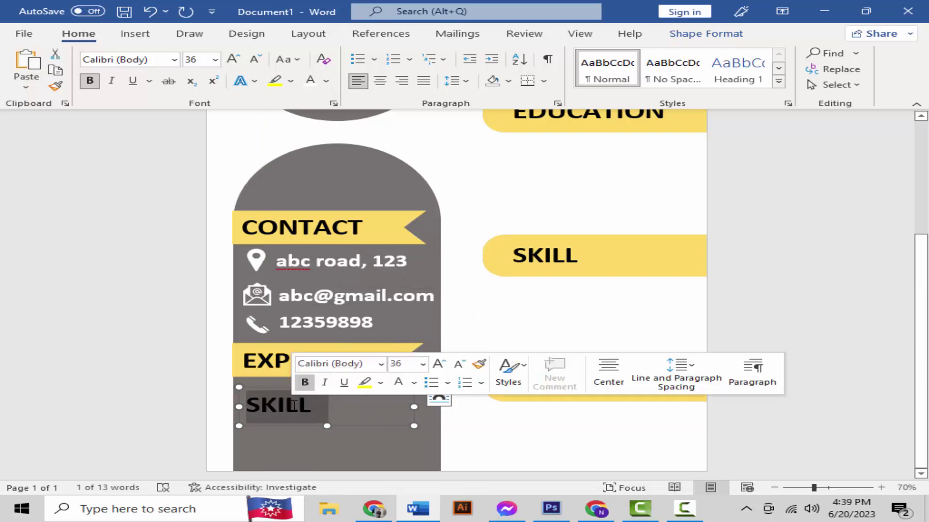
click(255, 59)
click(255, 59)
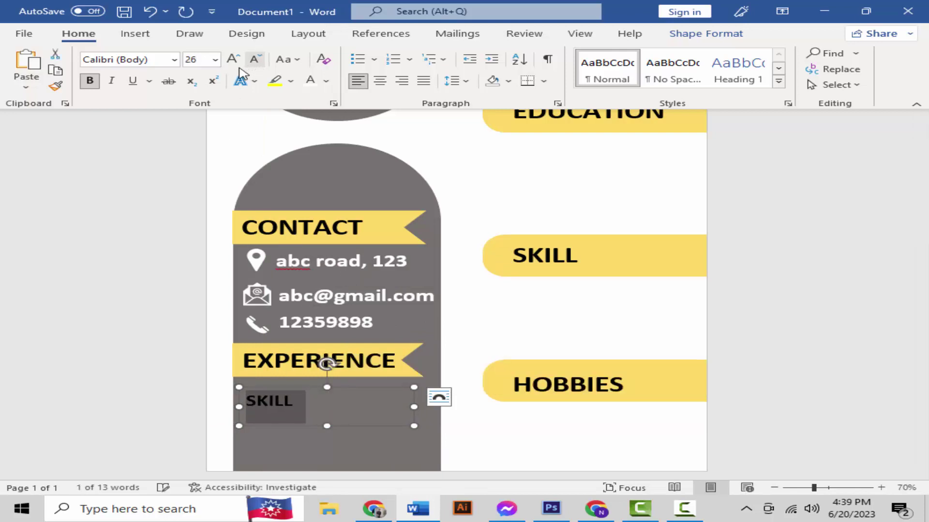
click(327, 80)
click(312, 138)
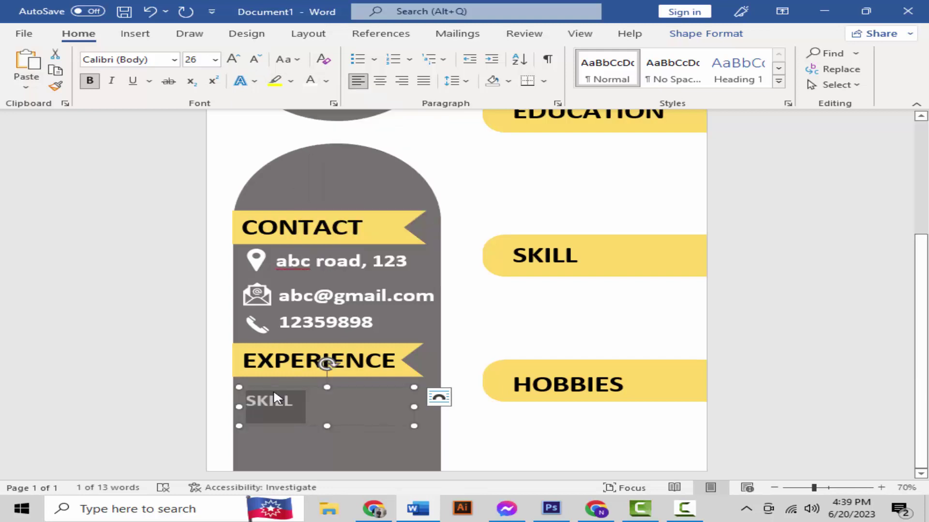
text(I h)
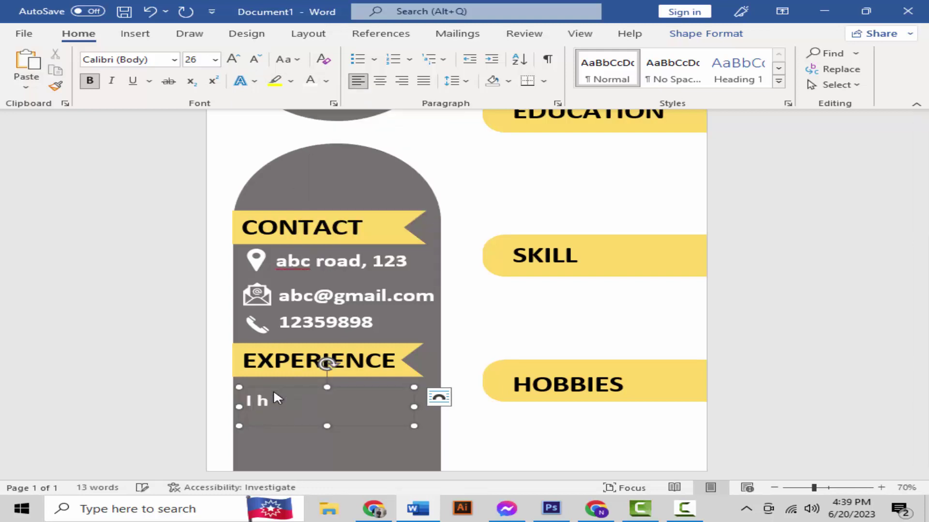
text(as)
key(BackSpace)
text(am a)
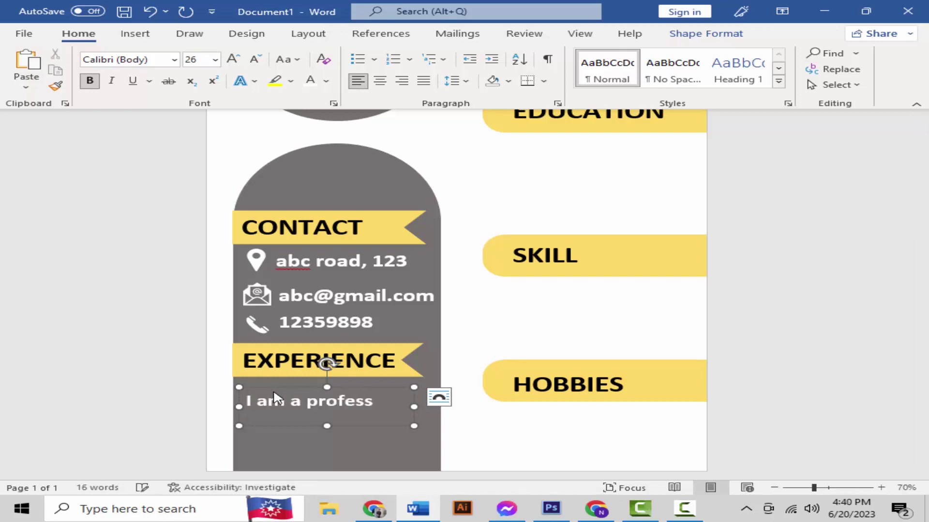
text(nal)
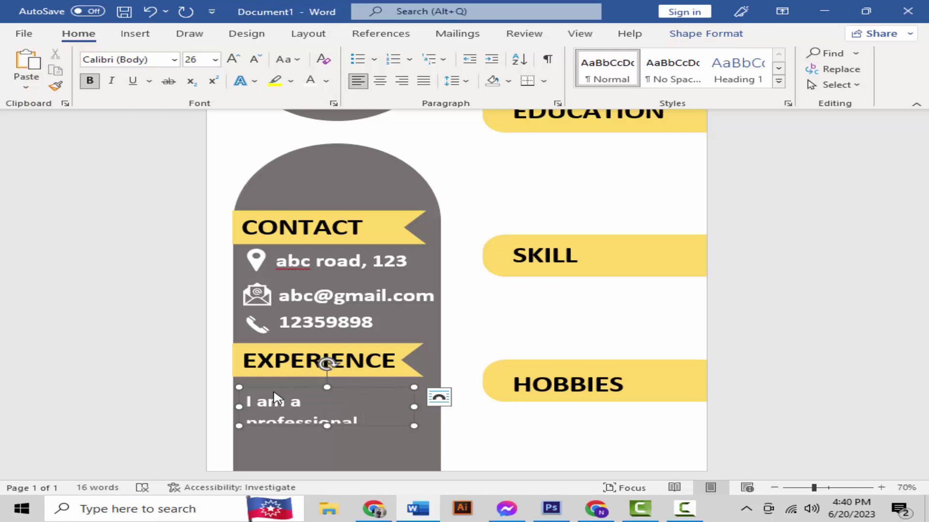
text(phic)
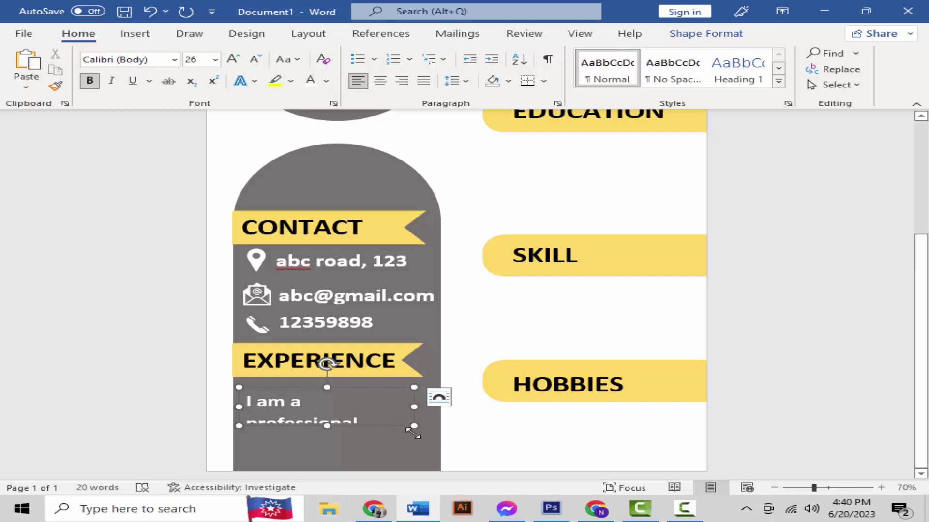
Enlarge the description box and correct the misspellings to 'Design' and 'sidiki'.
drag(414, 427, 420, 427)
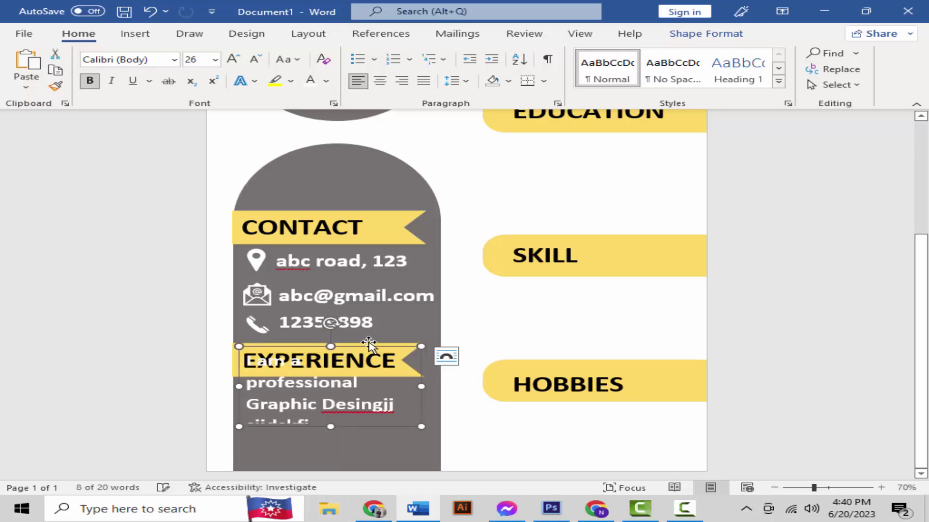
right_click(371, 412)
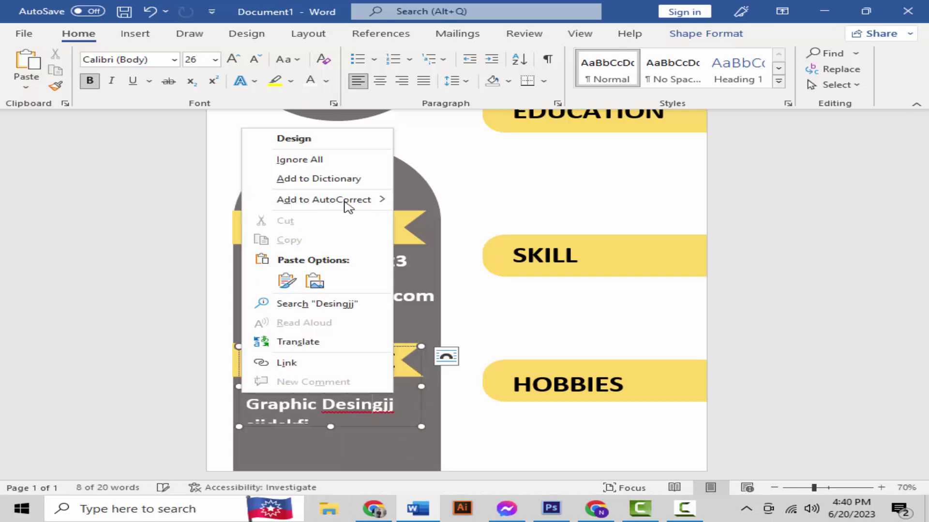
click(308, 142)
drag(332, 347, 331, 319)
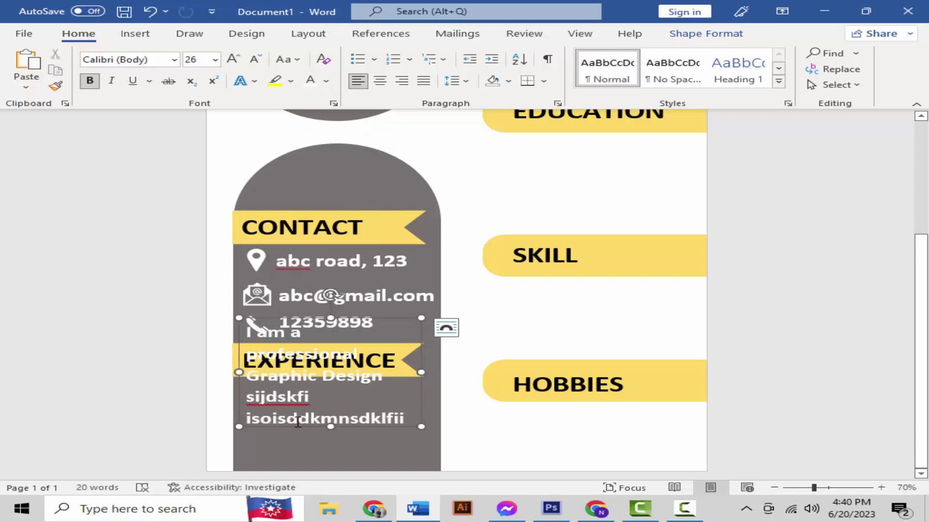
right_click(280, 398)
click(207, 75)
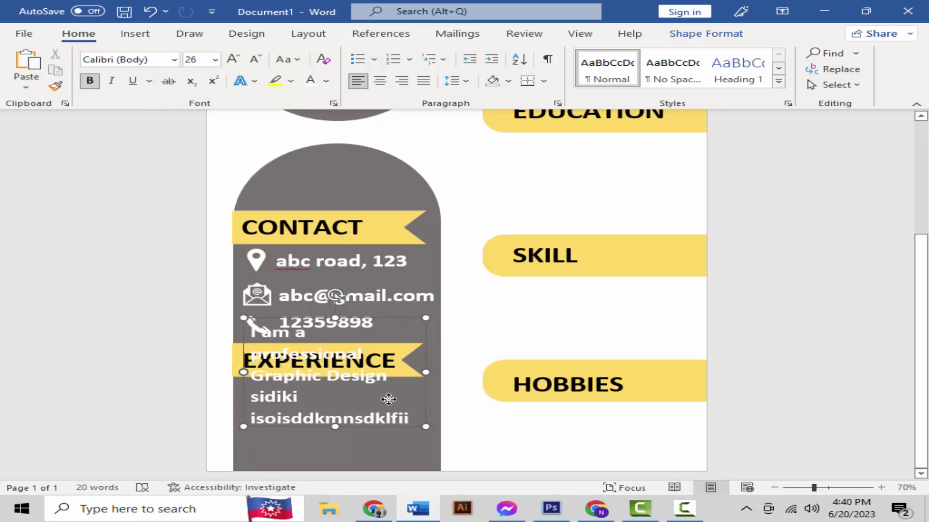
Position the description box neatly under the EXPERIENCE banner.
ctrl+scroll(455, 409, down, 1)
scroll(454, 409, up, 3)
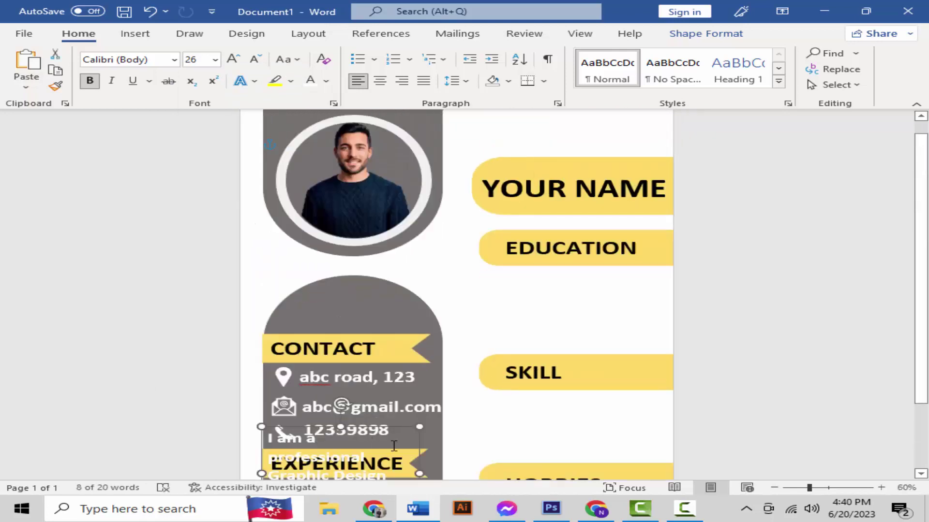
ctrl+scroll(406, 449, down, 2)
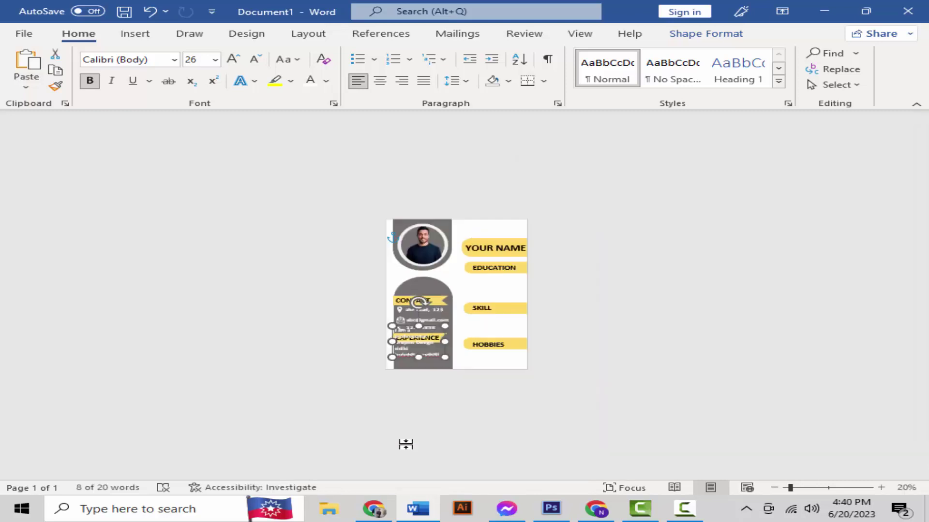
click(407, 441)
ctrl+scroll(408, 428, up, 1)
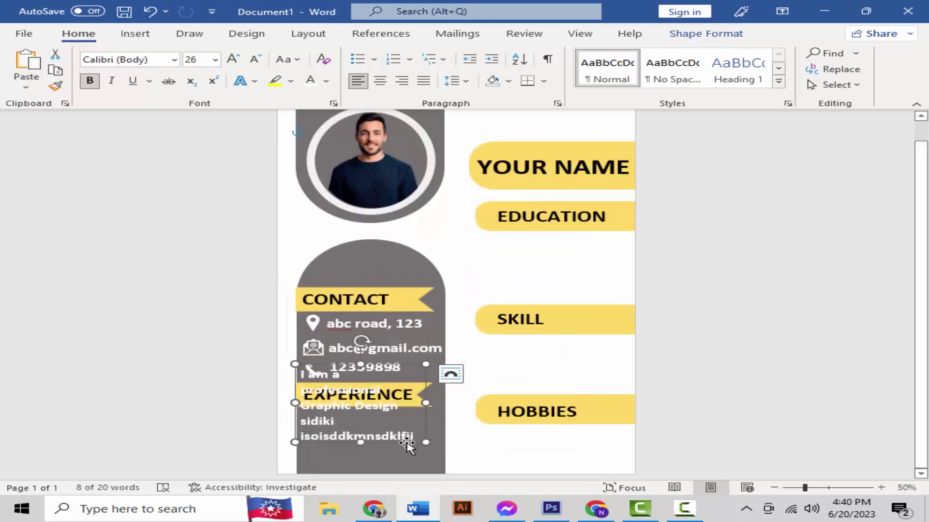
mouse_move(428, 440)
mouse_down()
mouse_move(492, 446)
mouse_move(452, 409)
mouse_move(378, 457)
mouse_move(375, 445)
mouse_move(417, 427)
mouse_move(413, 406)
mouse_up()
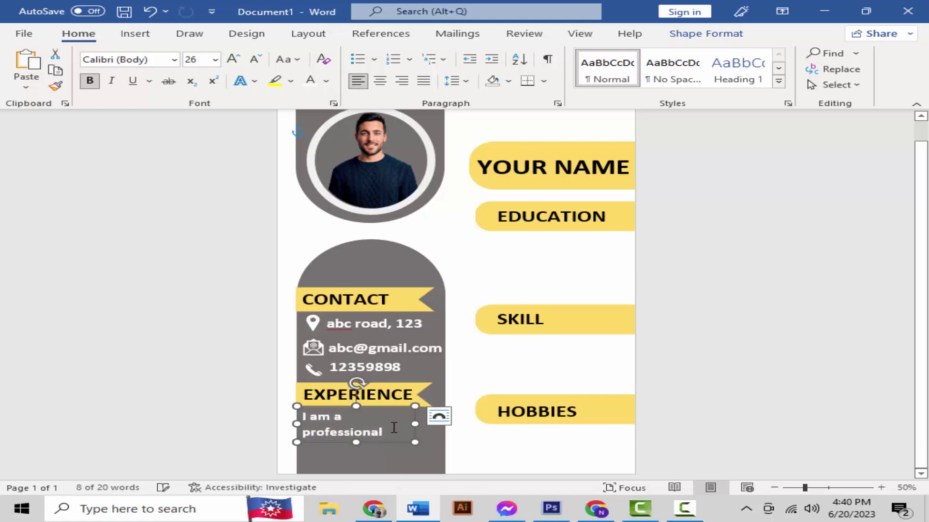
drag(387, 444, 390, 442)
scroll(478, 427, down, 1)
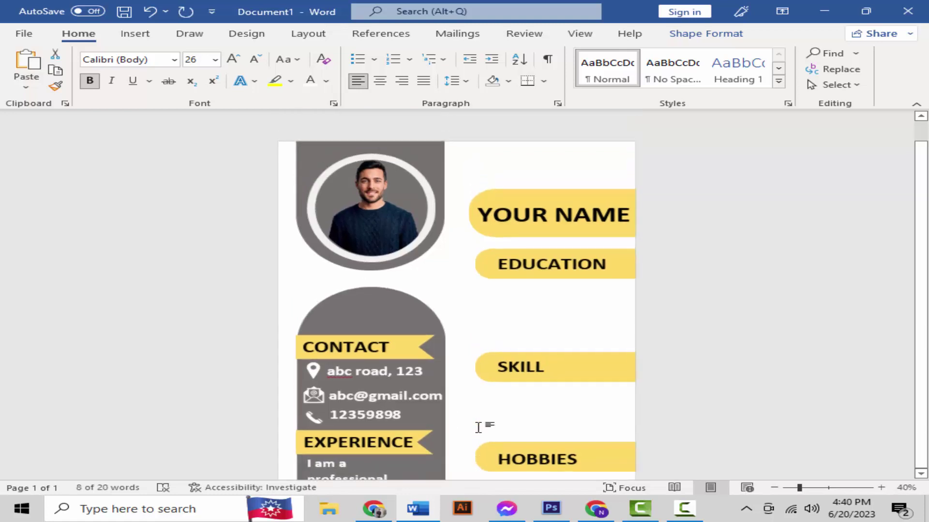
scroll(478, 427, up, 2)
scroll(478, 427, up, 2)
ctrl+scroll(478, 427, down, 1)
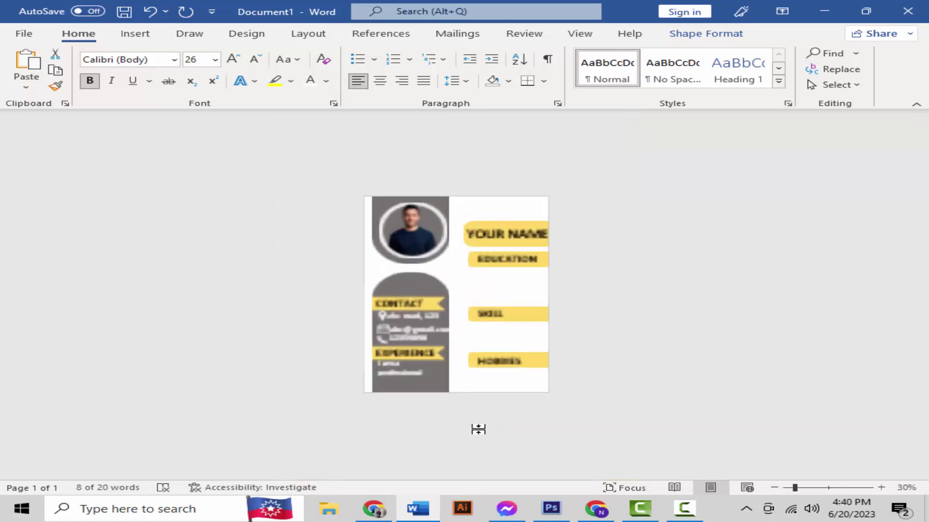
ctrl+scroll(478, 429, up, 3)
ctrl+scroll(478, 429, down, 1)
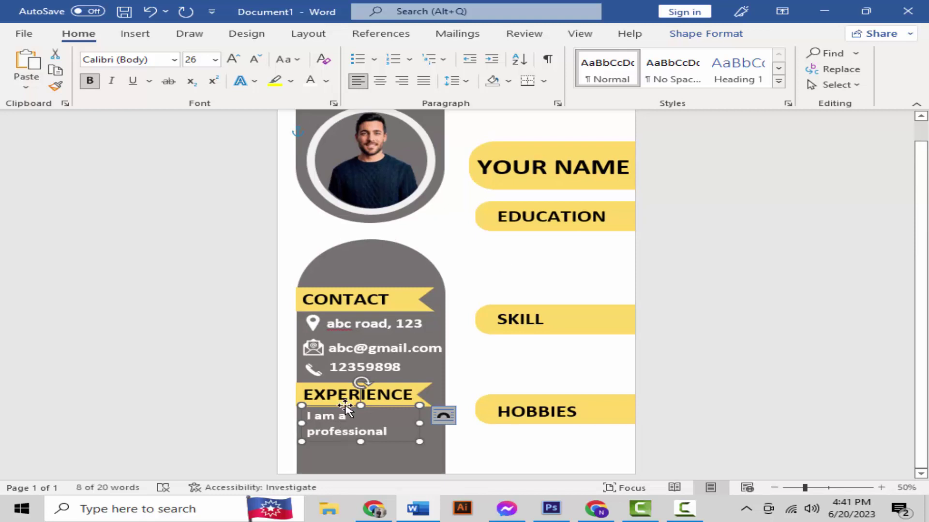
Paste a copy of the description under EDUCATION and make its text black.
right_click(346, 409)
click(392, 93)
right_click(491, 257)
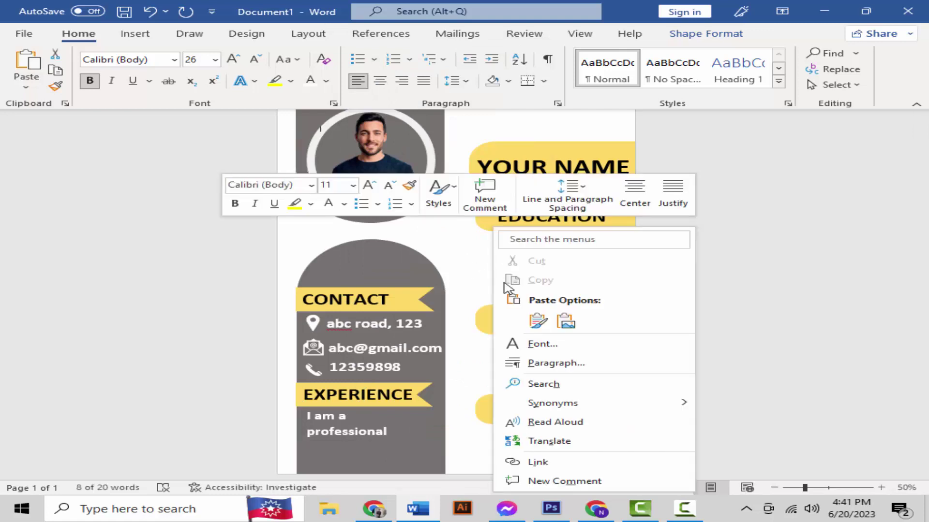
click(538, 322)
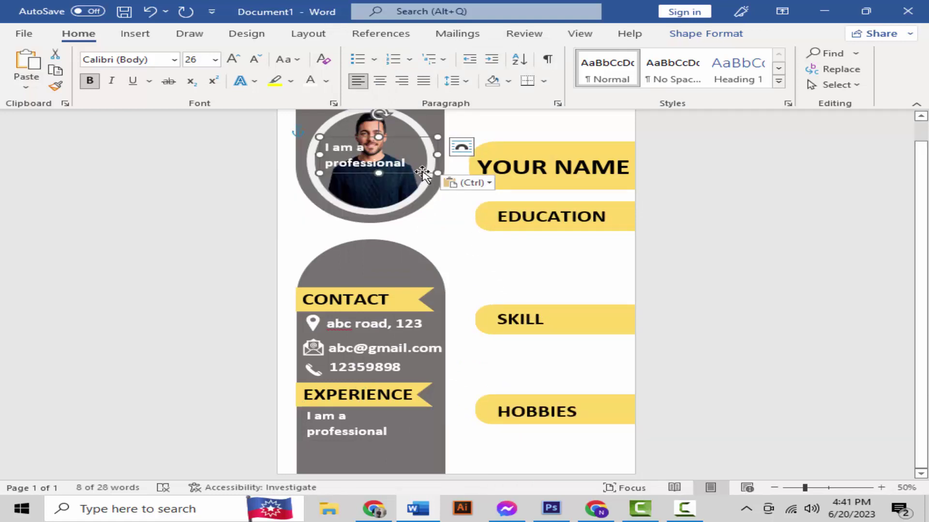
mouse_move(426, 175)
mouse_down()
mouse_move(575, 286)
mouse_move(607, 267)
mouse_up()
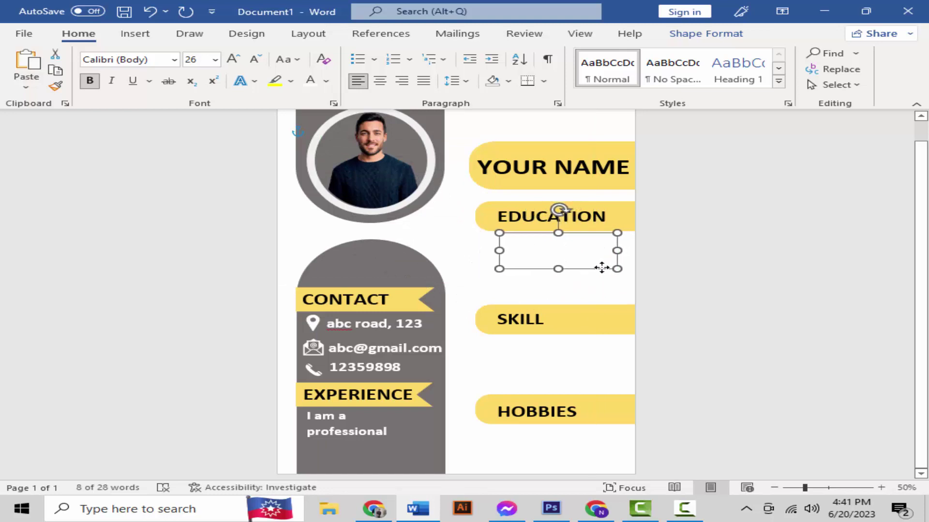
mouse_move(607, 267)
mouse_down()
mouse_move(598, 267)
mouse_move(622, 296)
mouse_up()
triple_click(557, 251)
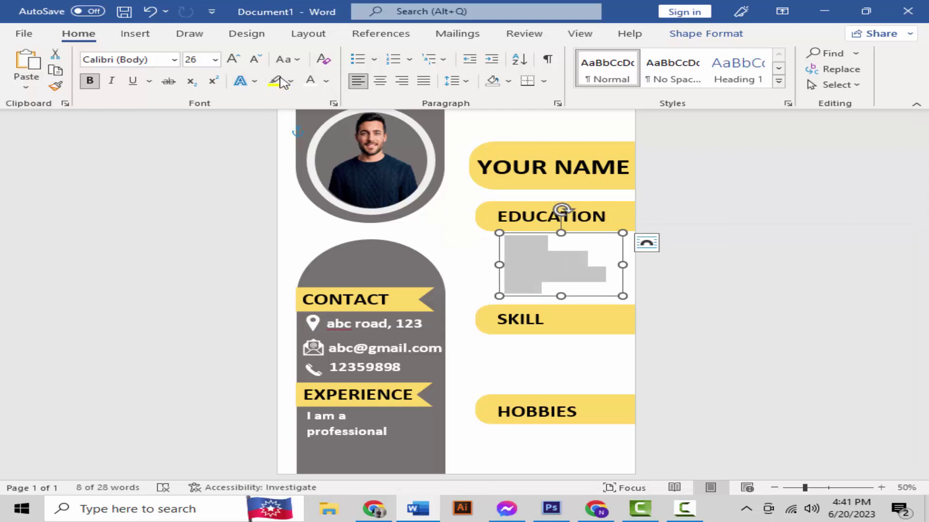
click(326, 81)
click(326, 102)
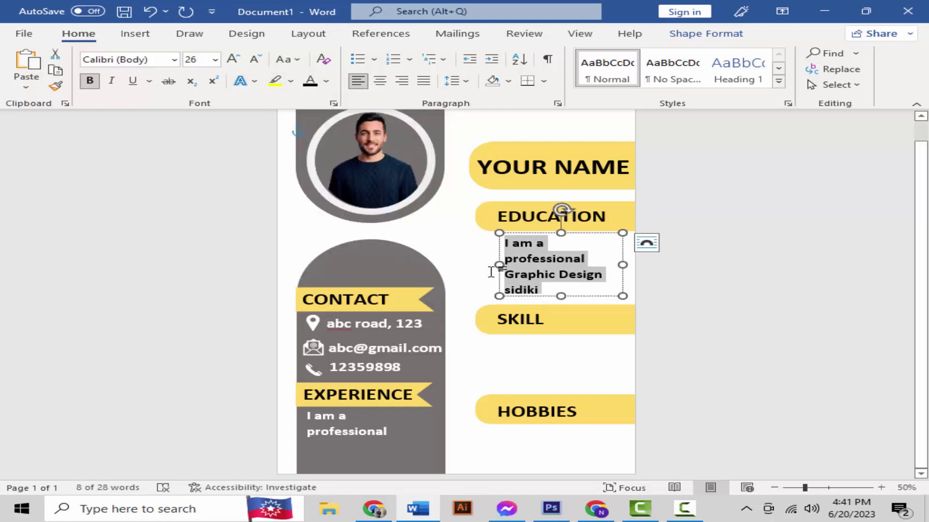
Paste another copy of the black description below the SKILL heading.
click(543, 234)
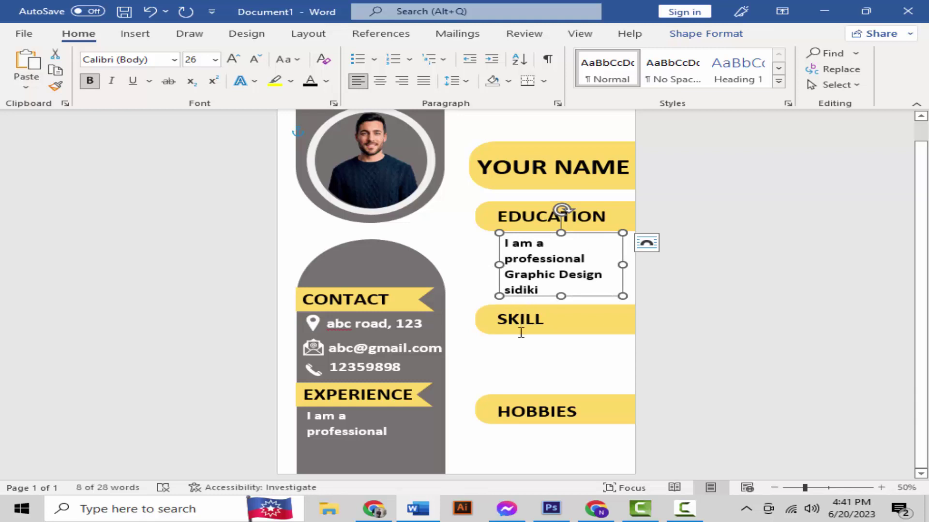
right_click(507, 343)
click(556, 173)
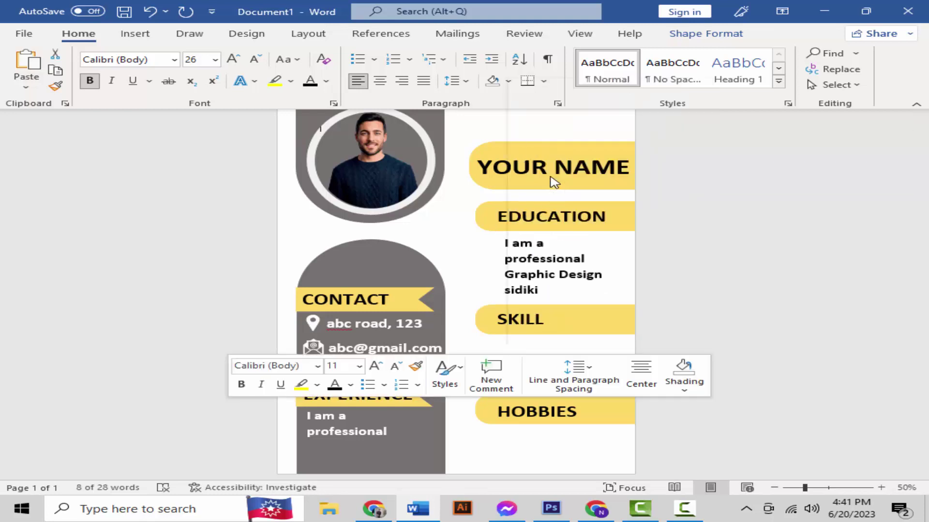
drag(450, 201, 606, 391)
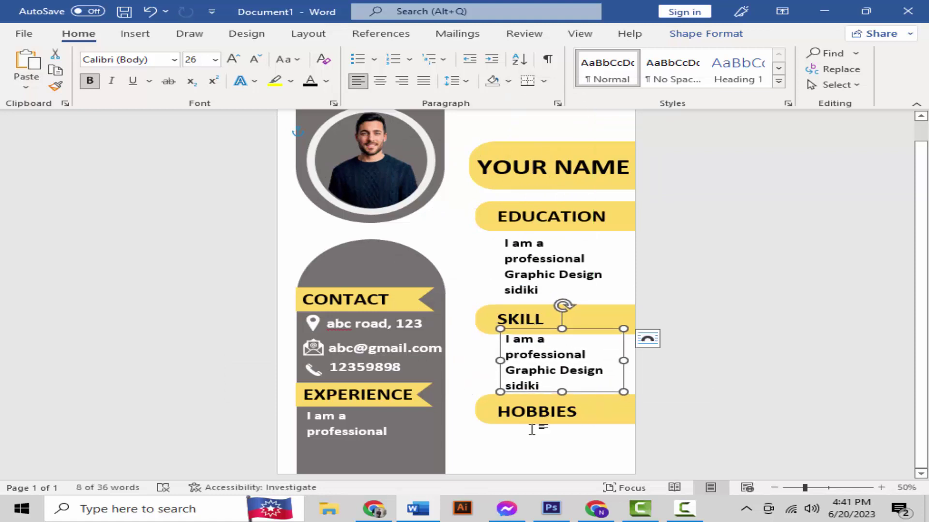
Paste an extra description copy, then delete the overlapping duplicate.
right_click(590, 393)
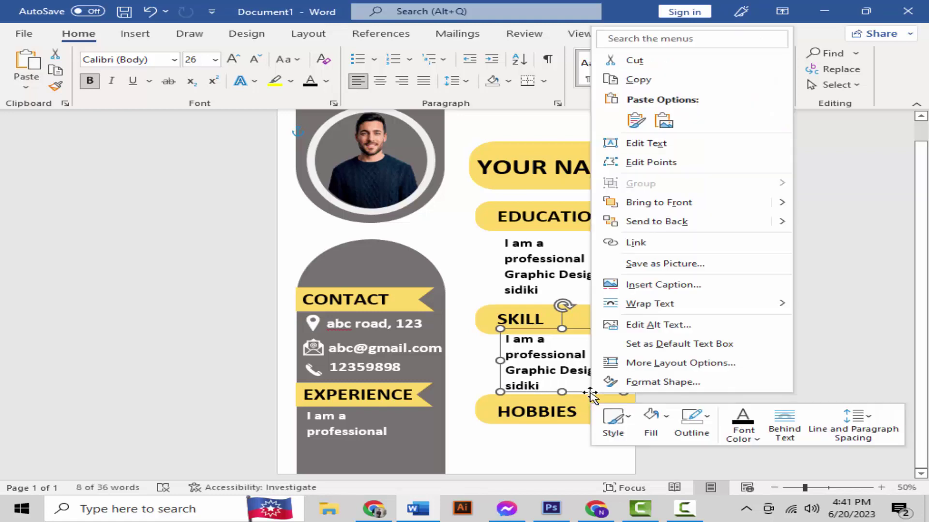
click(634, 121)
drag(550, 346, 588, 414)
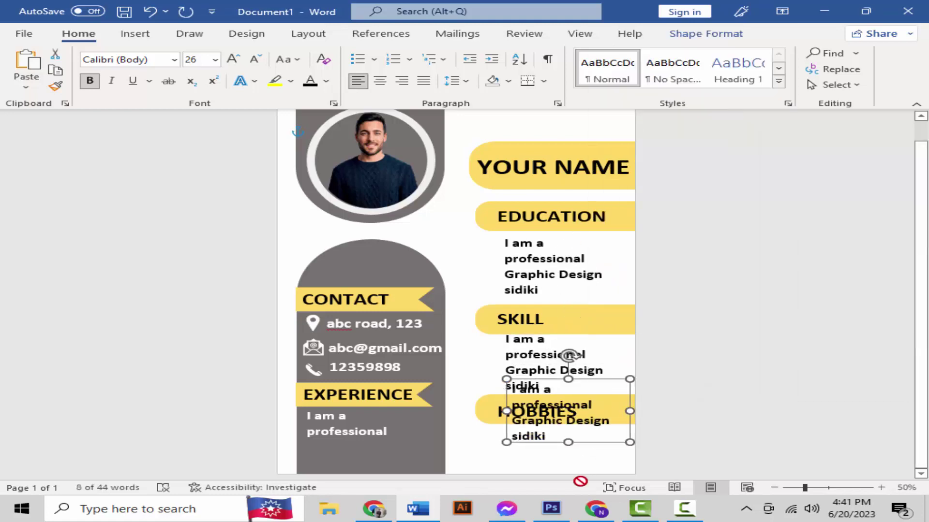
key(ctrl+z)
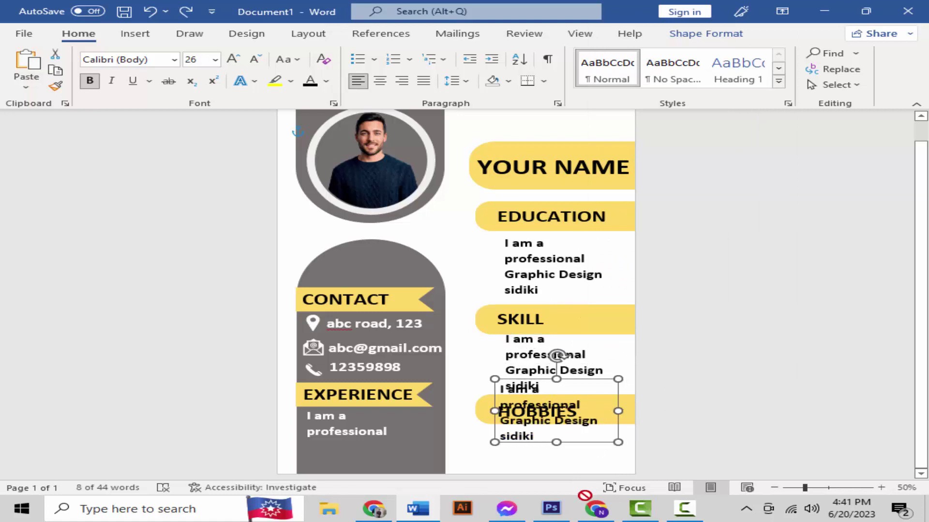
drag(606, 400, 586, 490)
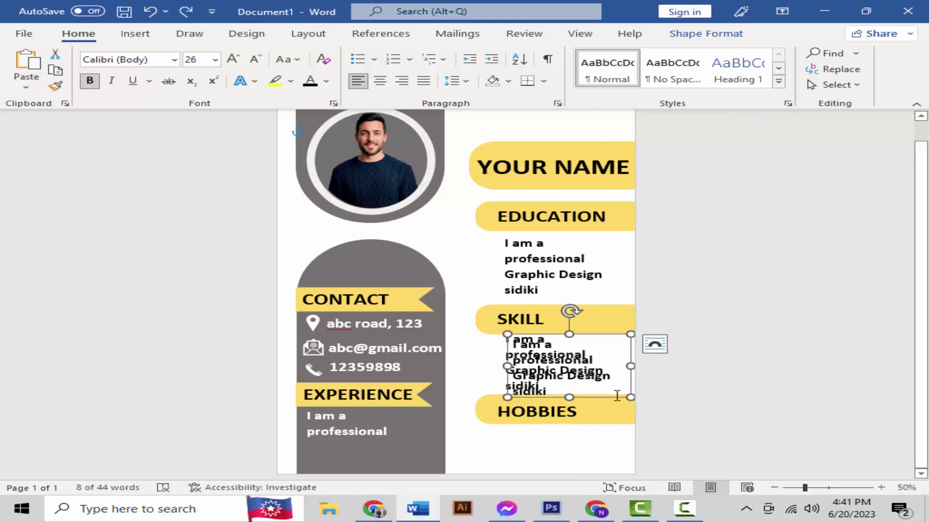
key(Delete)
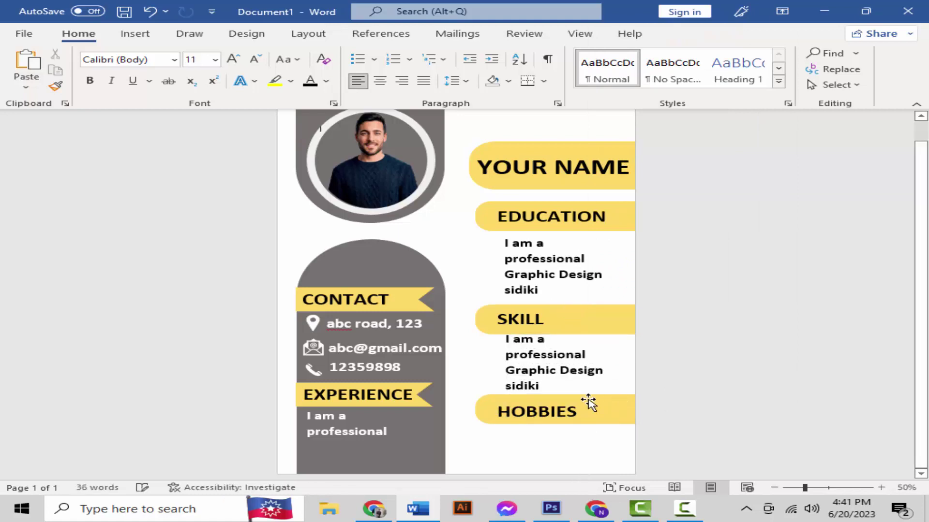
Nudge the SKILL description box down to sit just under the SKILL heading.
click(517, 363)
drag(502, 330, 502, 343)
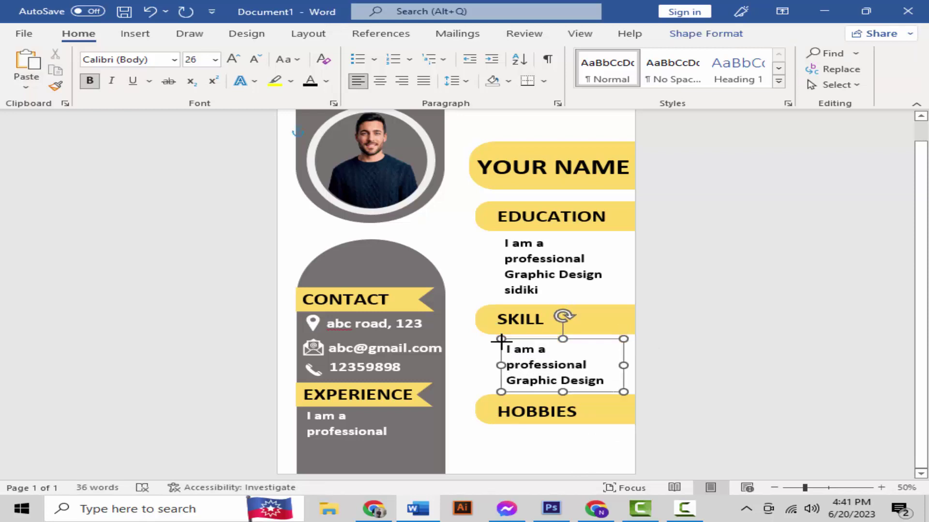
triple_click(523, 362)
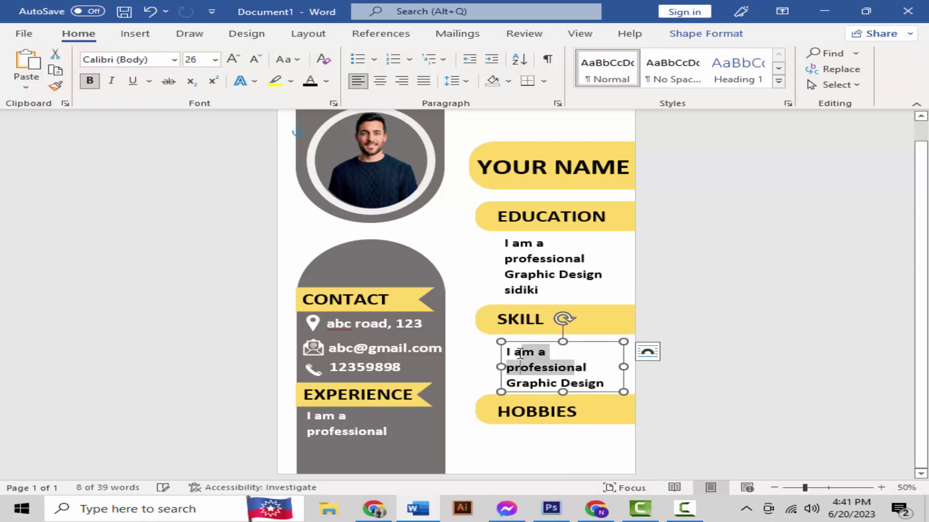
click(601, 368)
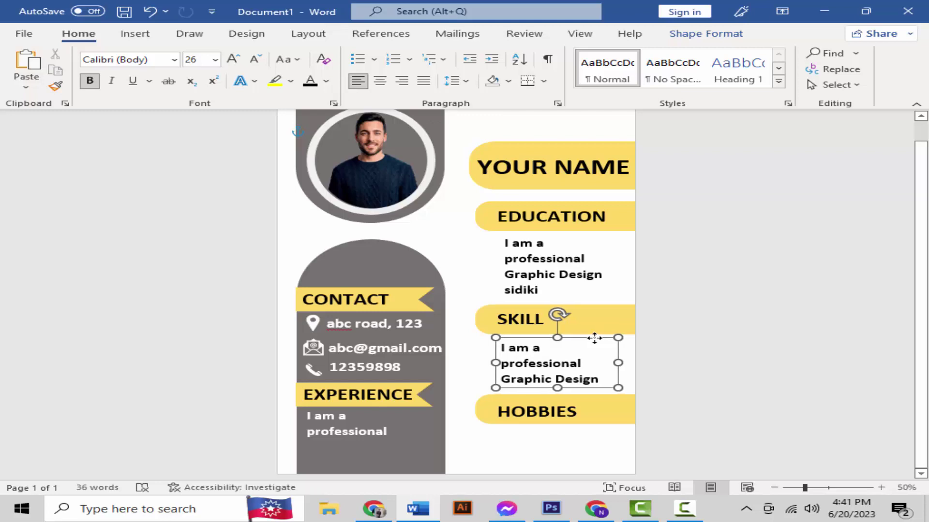
click(532, 264)
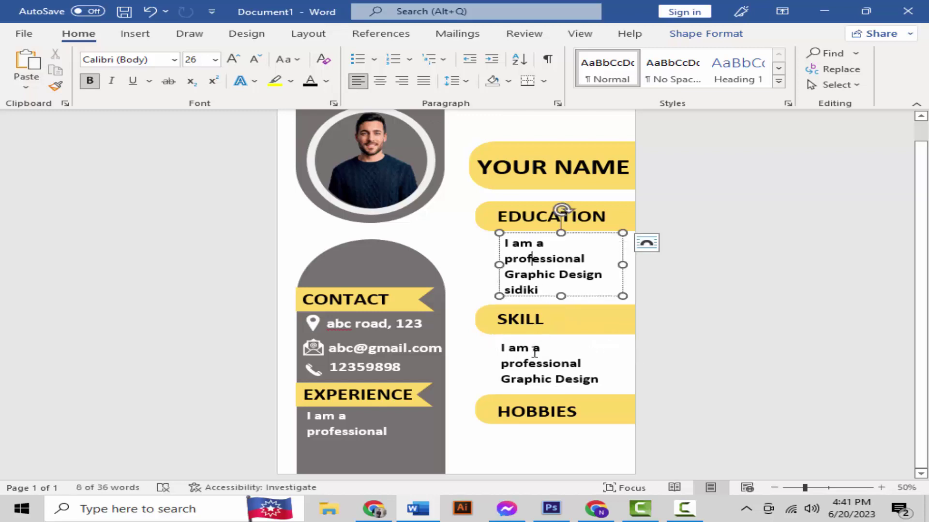
Align the EDUCATION and SKILL description text boxes to the left with Align Left.
shift+click(557, 329)
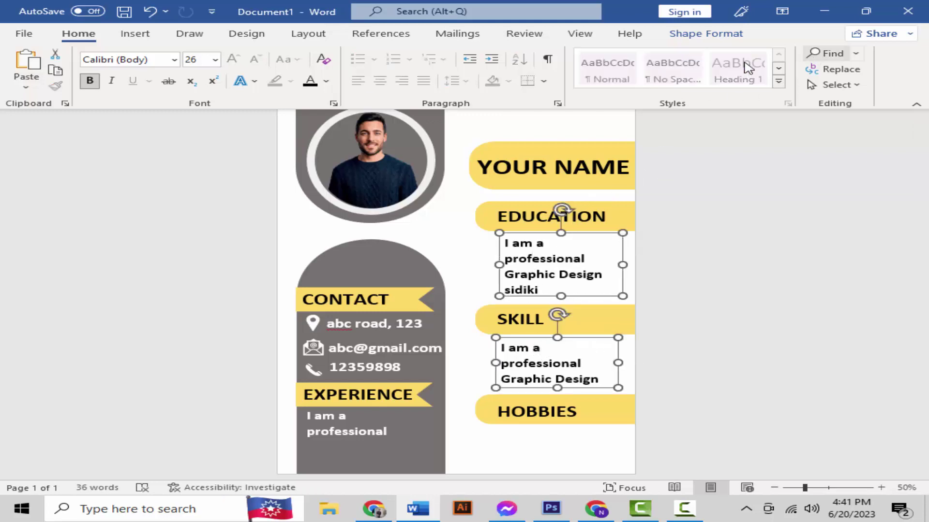
click(706, 34)
click(779, 56)
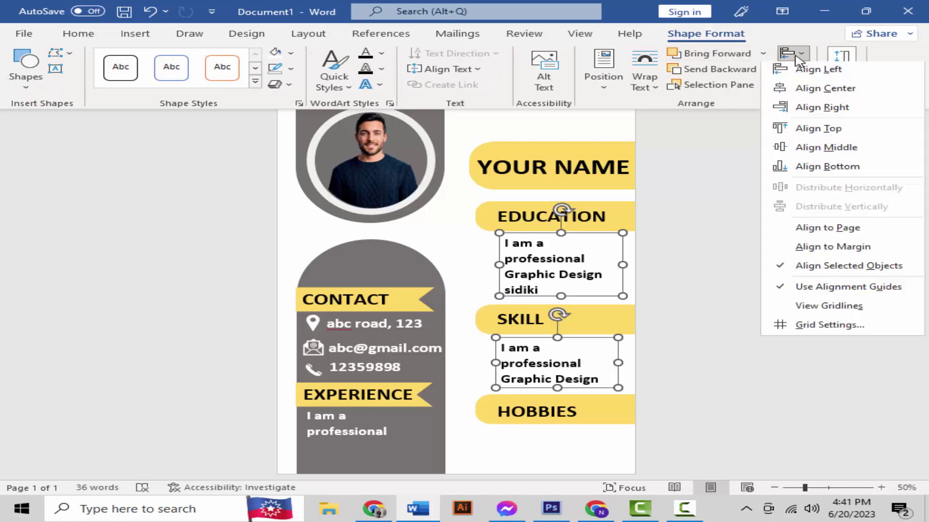
click(786, 68)
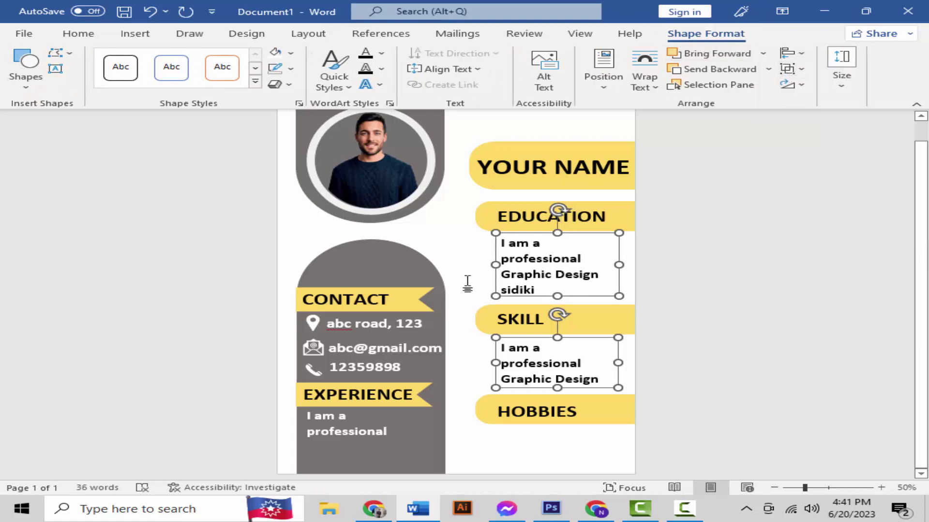
scroll(468, 284, up, 3)
ctrl+scroll(467, 355, down, 1)
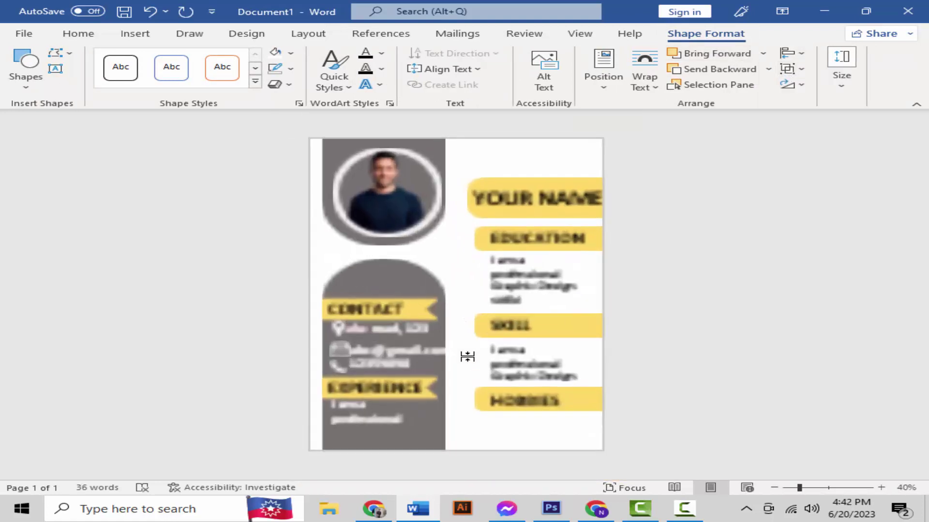
click(461, 389)
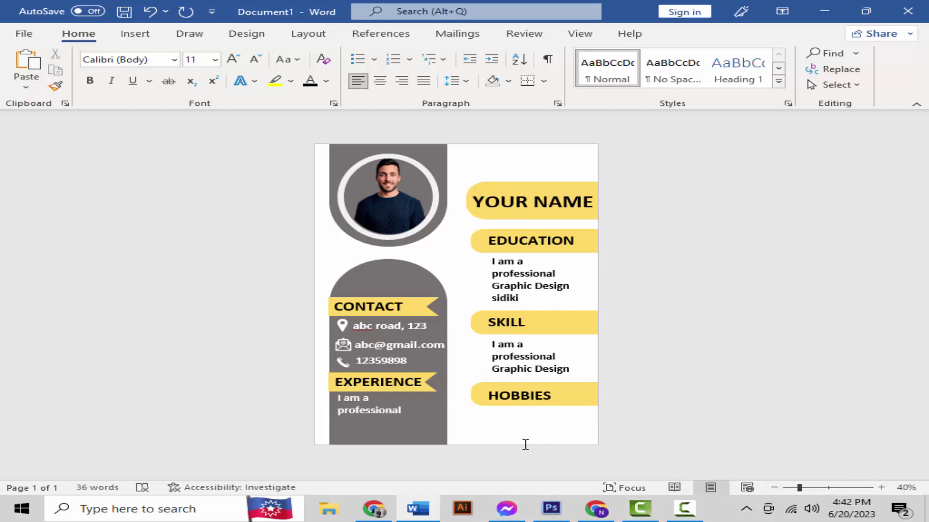
scroll(525, 444, up, 2)
Draw a thin vertical rectangle beside the EDUCATION description text.
click(136, 34)
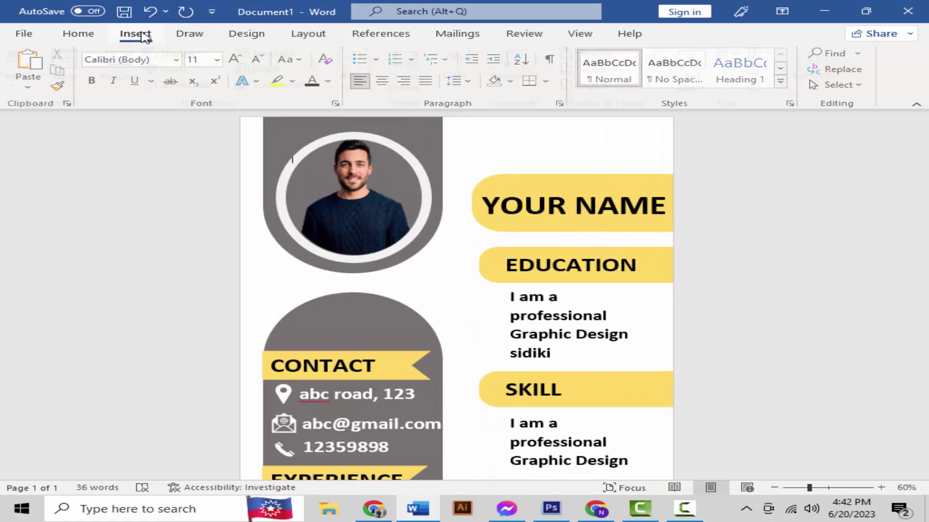
click(184, 53)
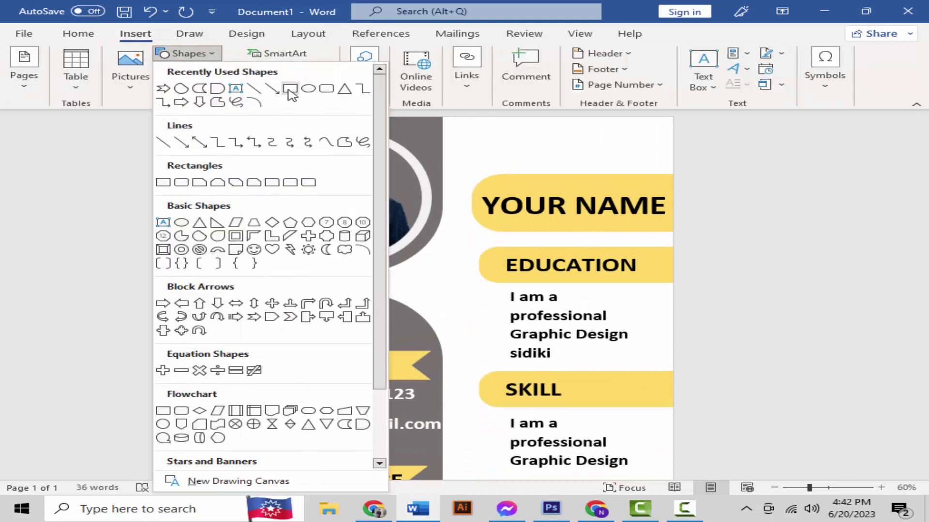
click(289, 90)
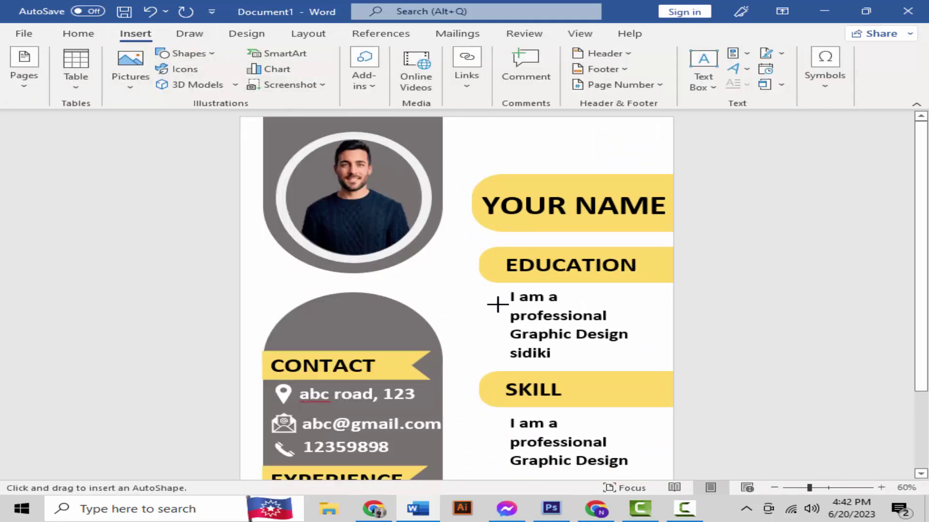
drag(499, 291, 498, 361)
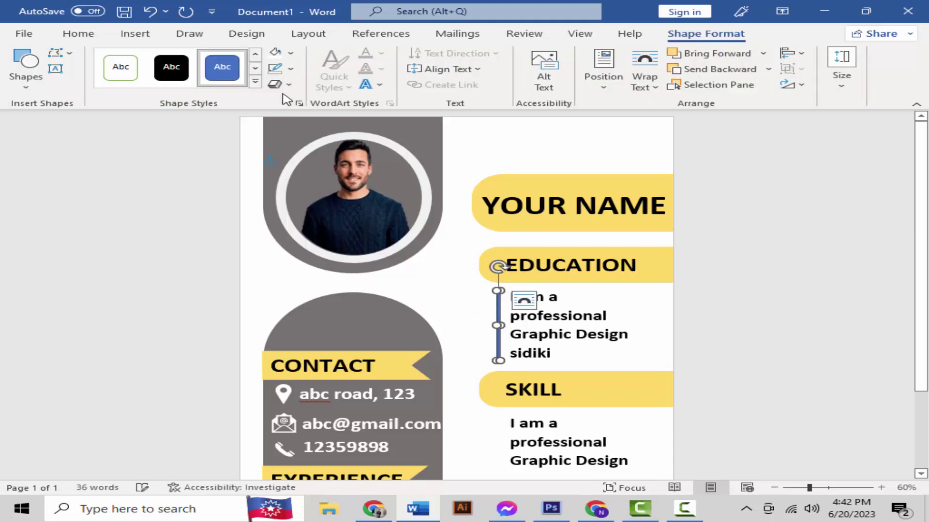
Fill the thin bar with gold and give it no outline.
click(292, 57)
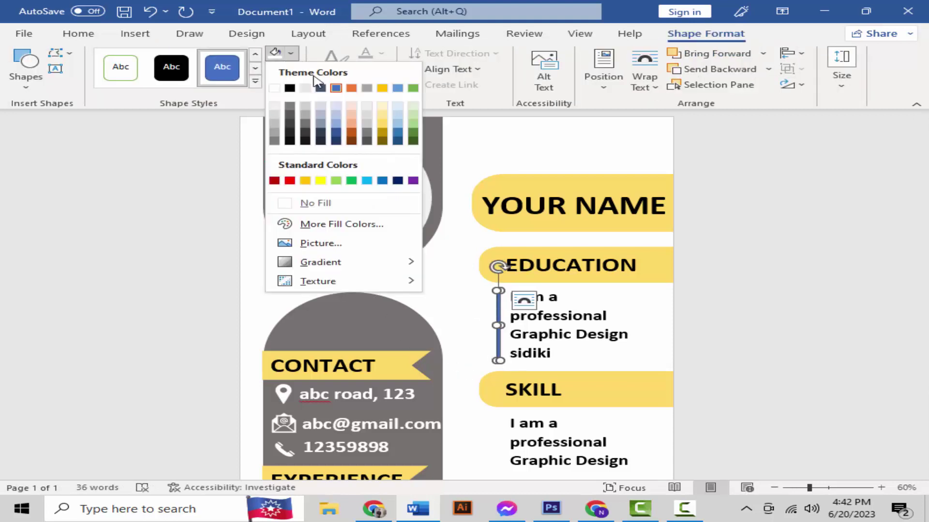
click(385, 124)
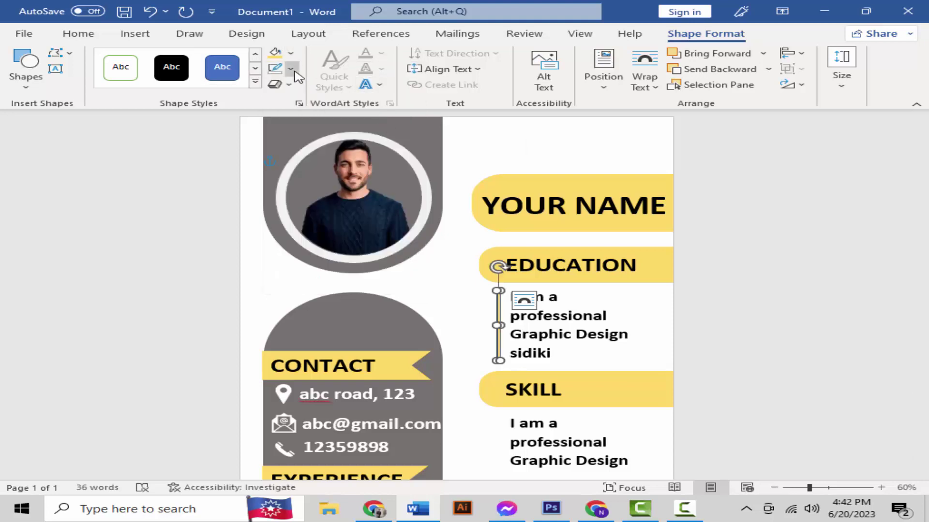
click(290, 68)
click(299, 219)
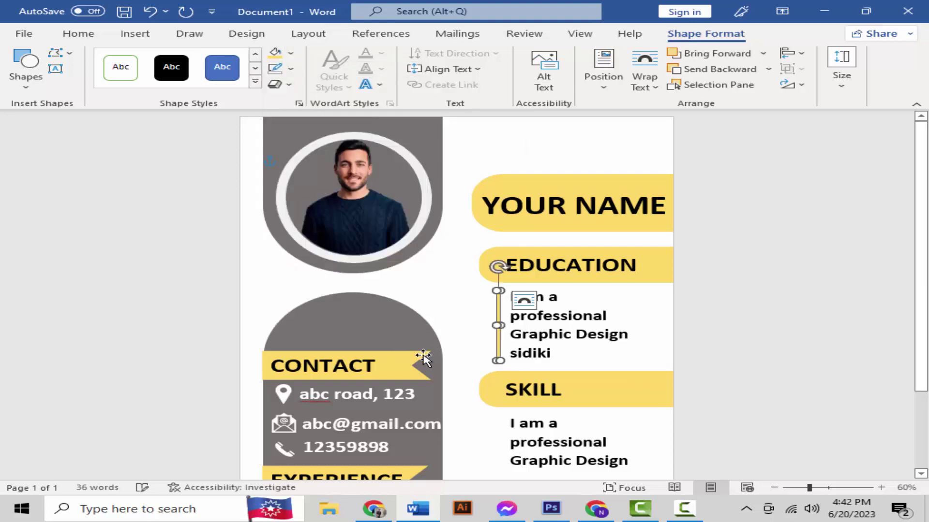
scroll(477, 260, down, 3)
scroll(477, 260, down, 1)
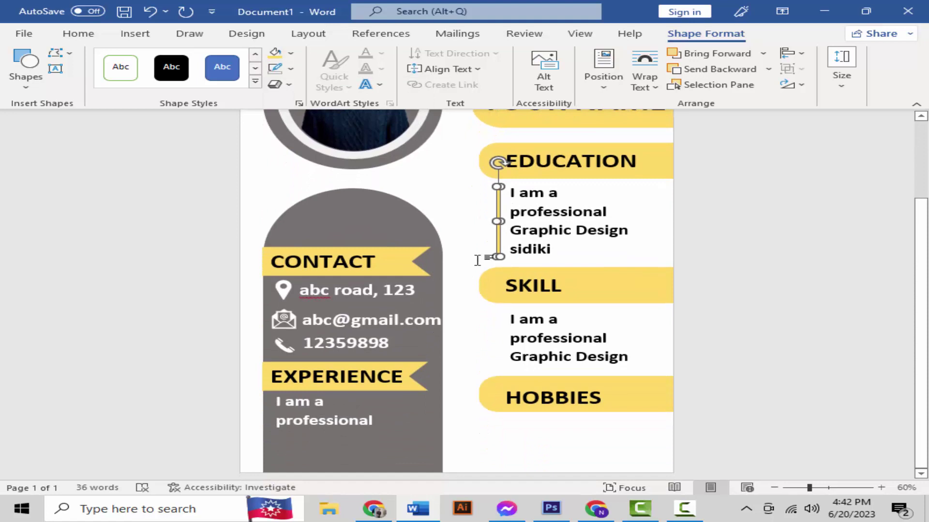
Copy the gold bar, move the copy beside the SKILL text and shorten it to fit.
right_click(497, 242)
click(539, 178)
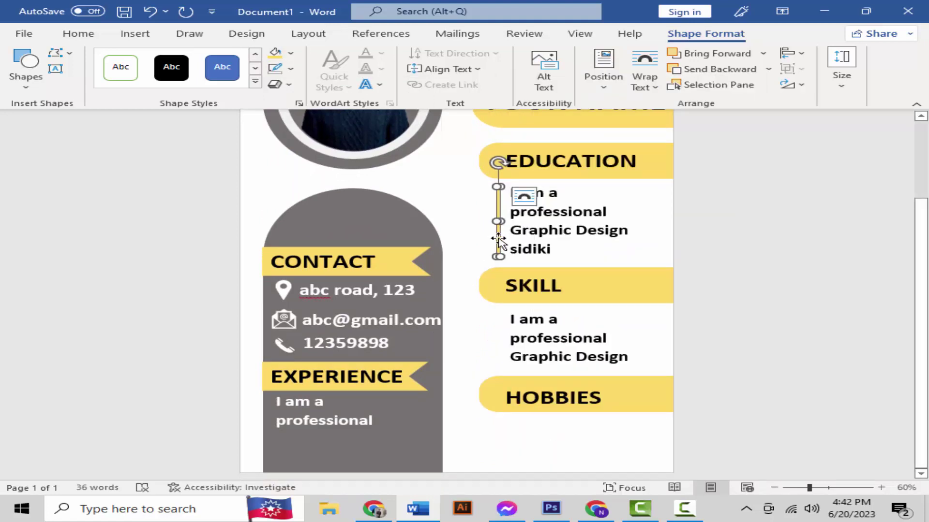
right_click(498, 239)
click(541, 217)
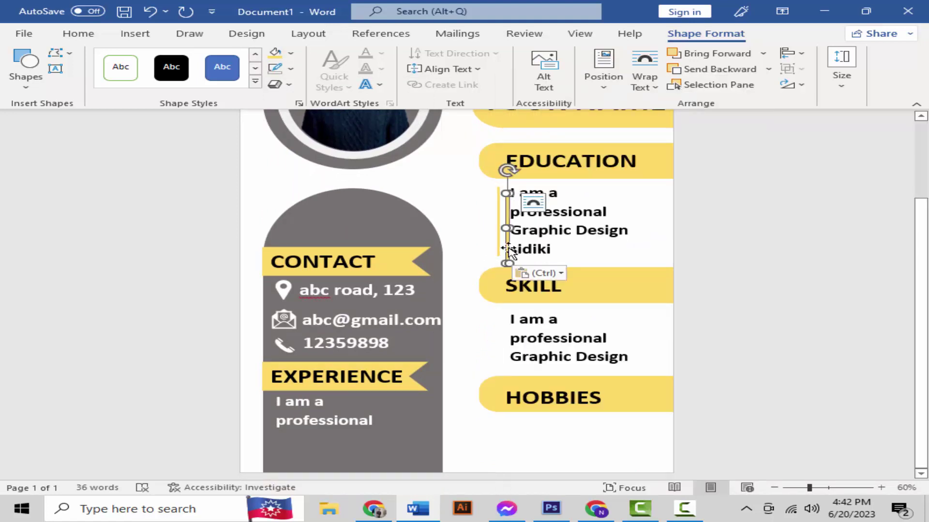
drag(508, 249, 500, 361)
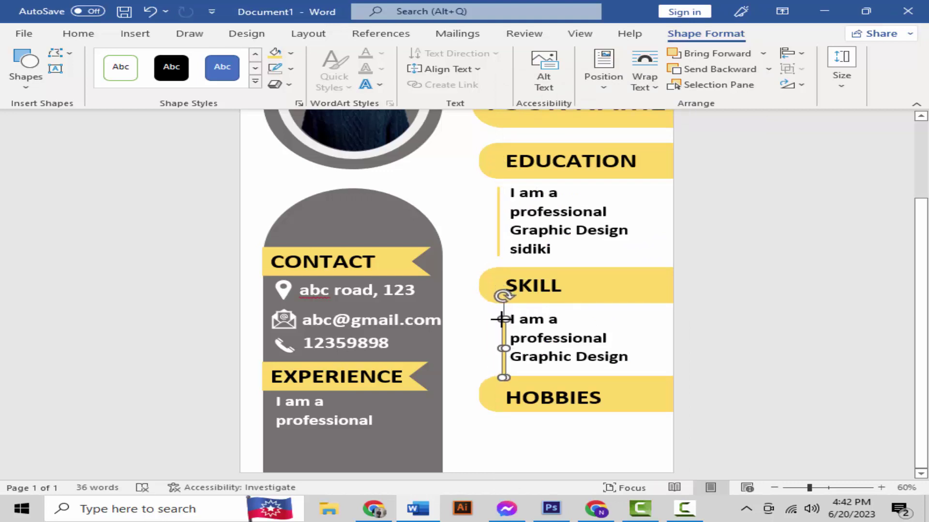
drag(500, 305, 501, 323)
click(501, 242)
scroll(503, 237, up, 2)
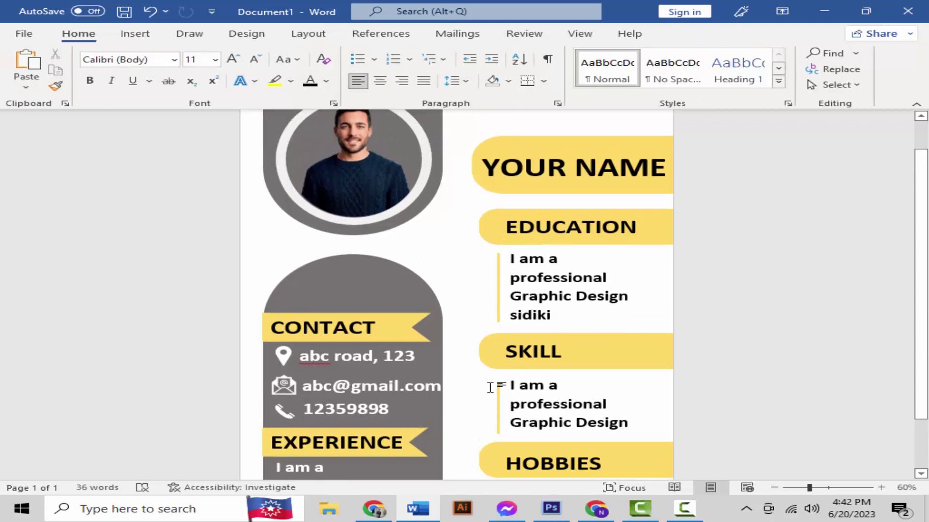
scroll(442, 348, down, 1)
Group the YOUR NAME text box with its yellow banner.
scroll(441, 348, down, 3)
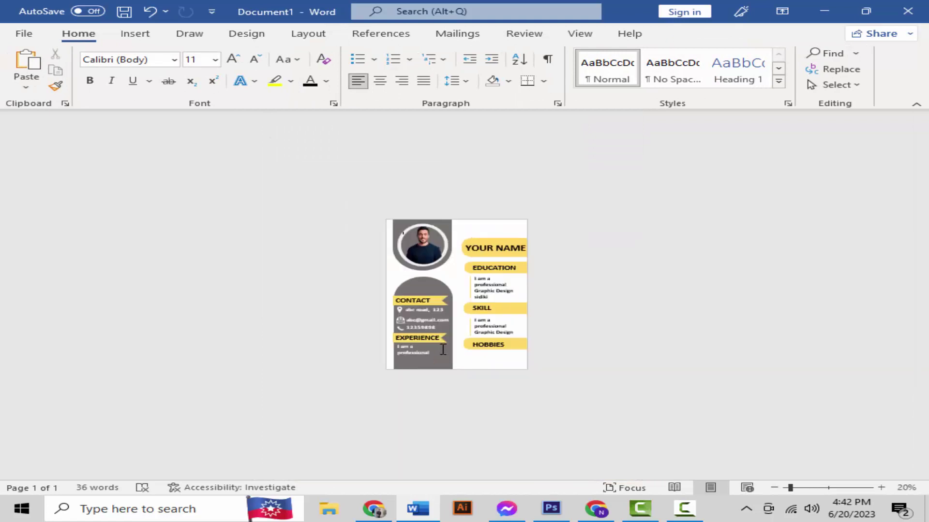
scroll(441, 354, up, 2)
click(541, 201)
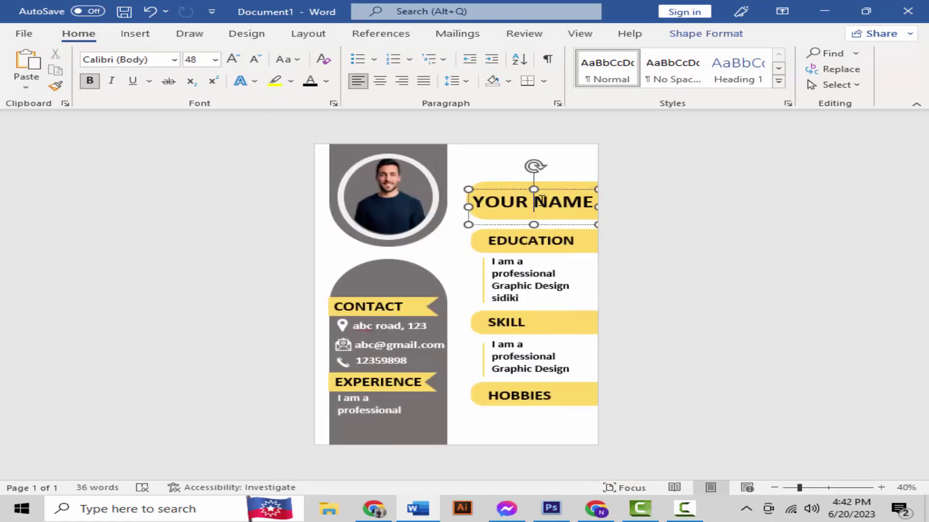
shift+click(557, 192)
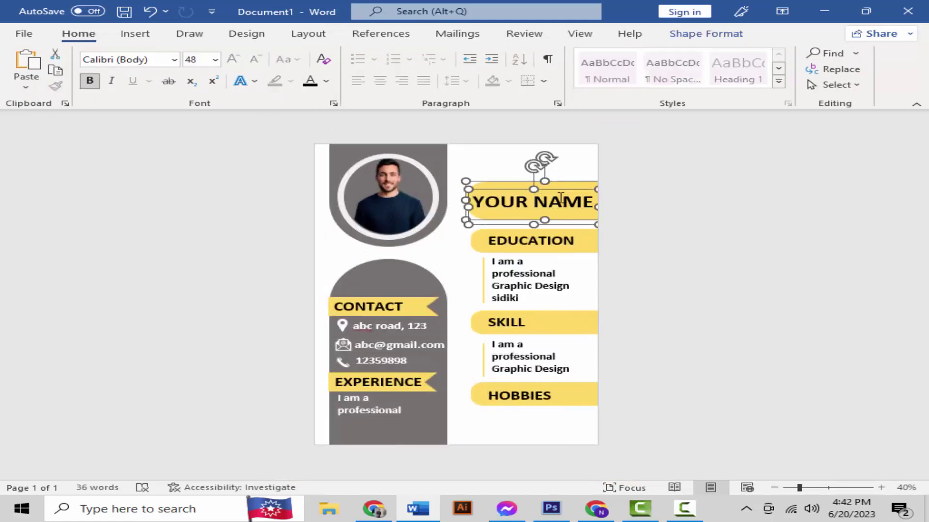
click(720, 38)
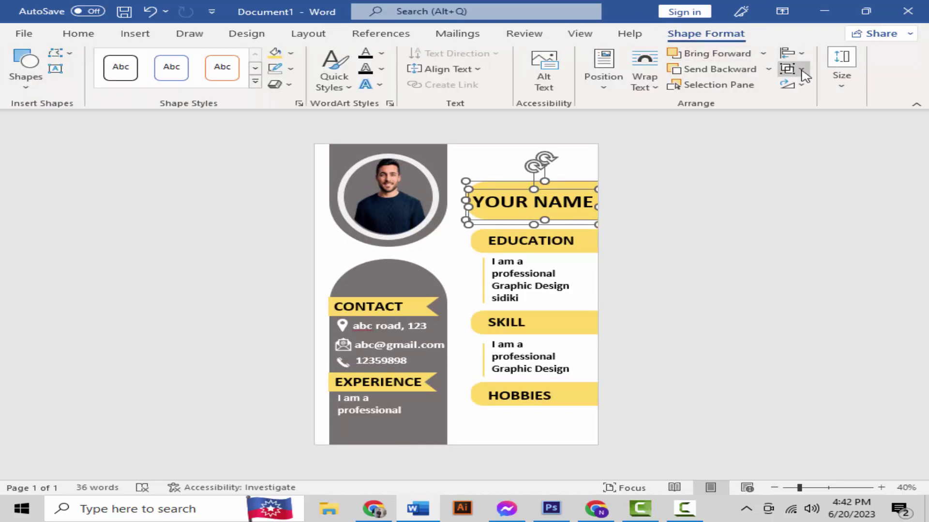
click(802, 70)
click(824, 87)
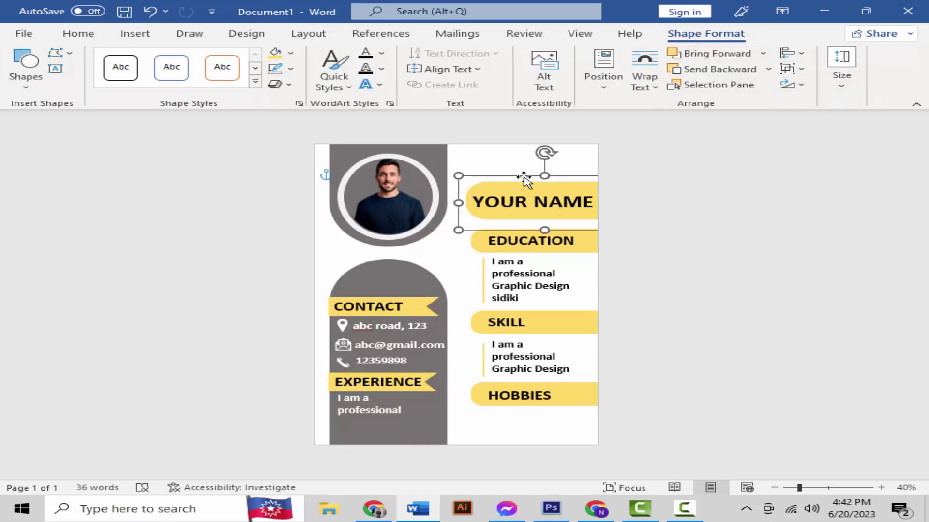
Move the grouped YOUR NAME banner slightly higher on the page.
drag(524, 177, 522, 159)
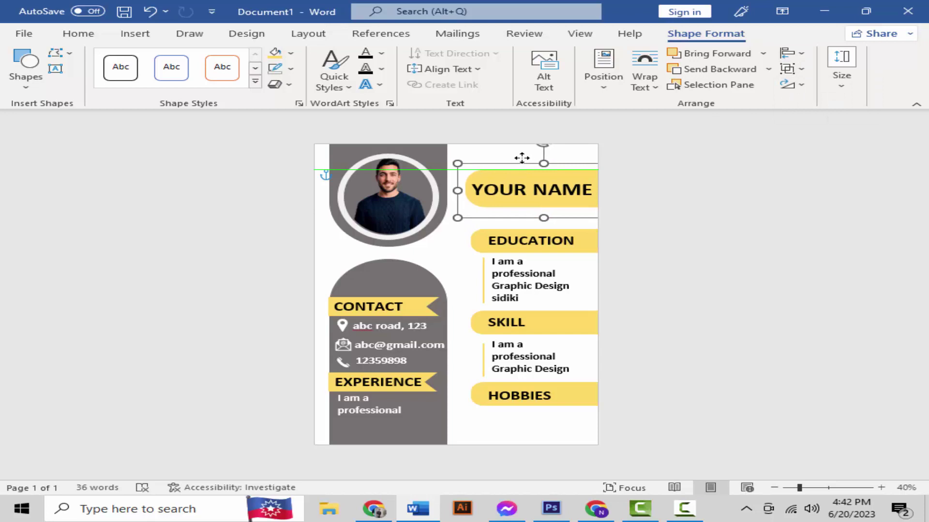
drag(523, 158, 524, 156)
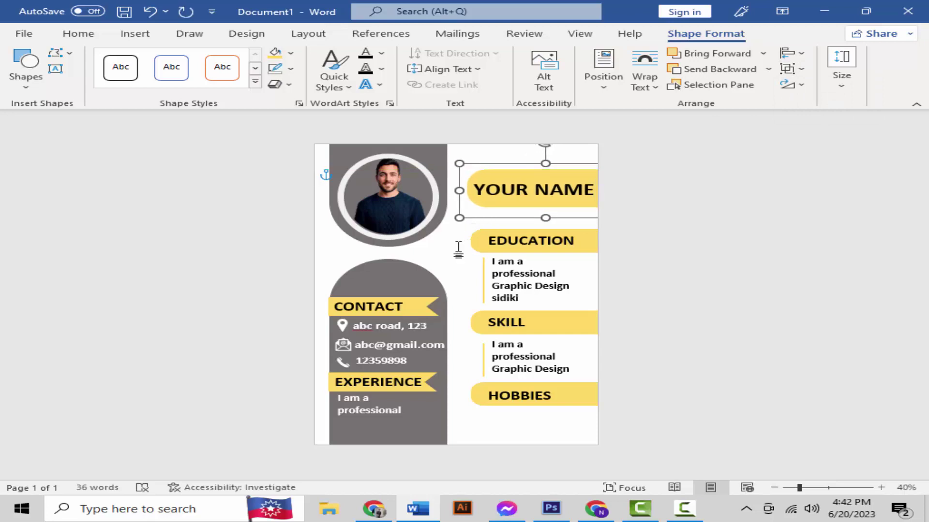
click(459, 295)
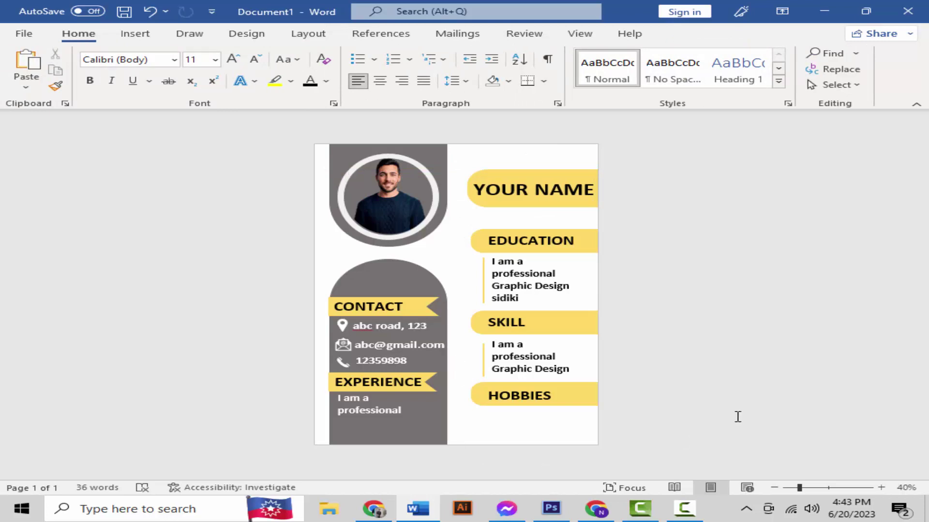